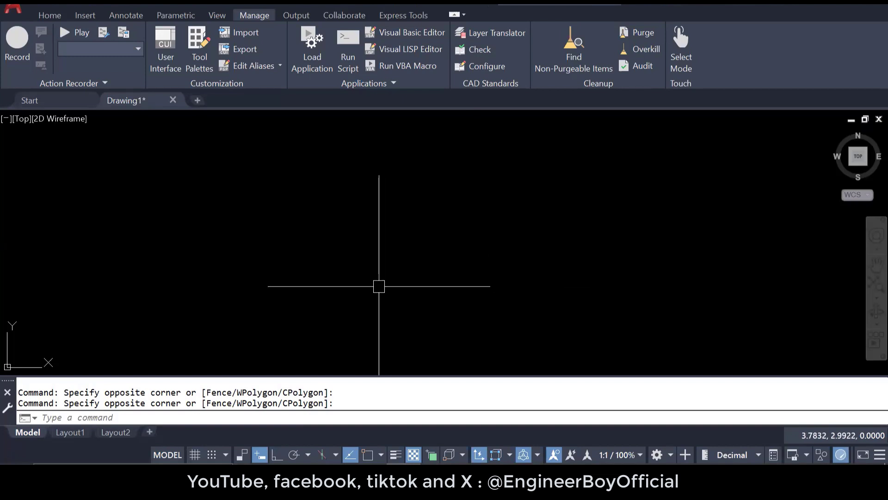
left_click(471, 232)
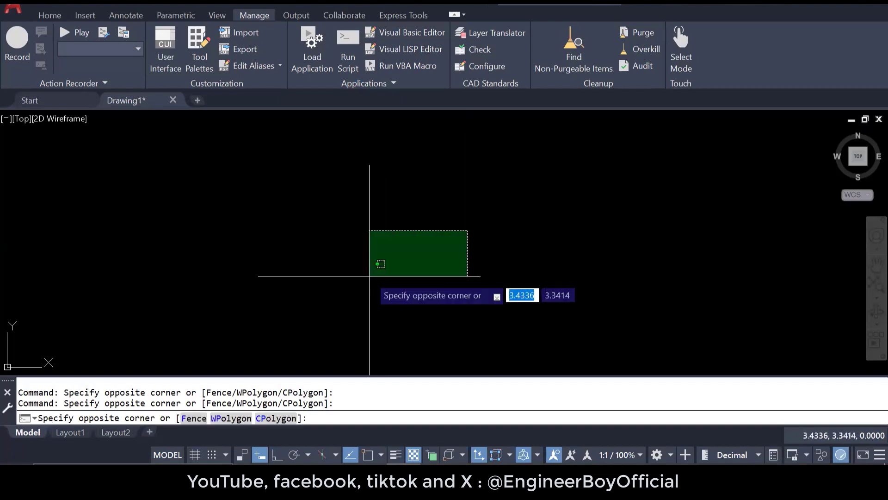
left_click(372, 275)
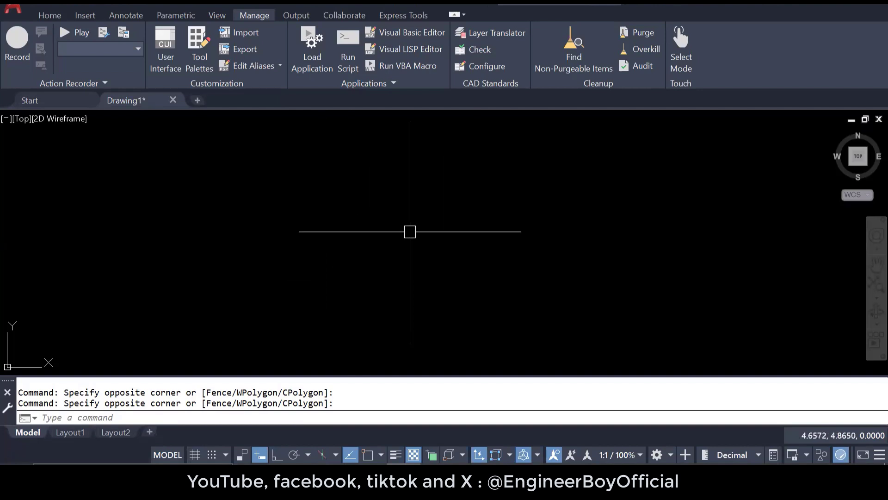
left_click(612, 193)
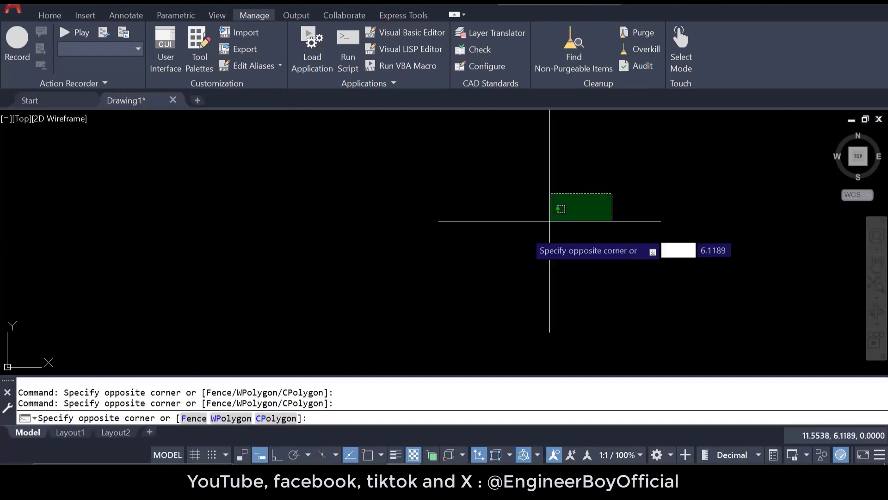
left_click(444, 276)
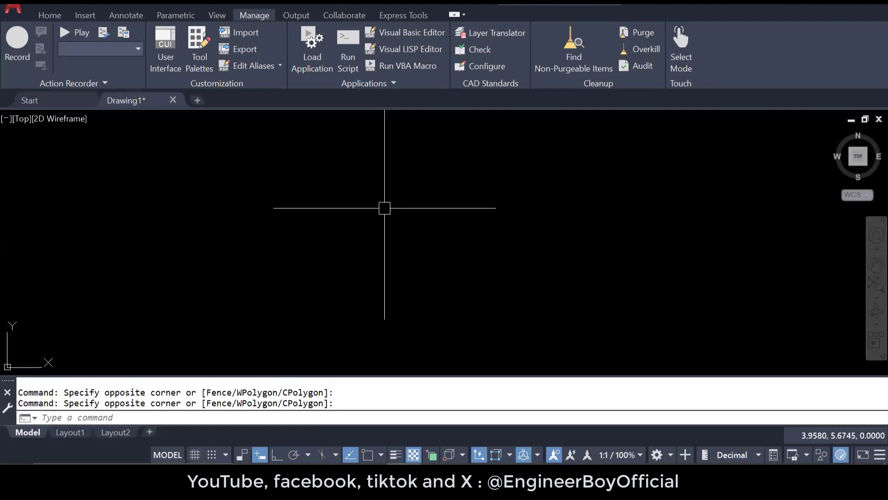
left_click(48, 15)
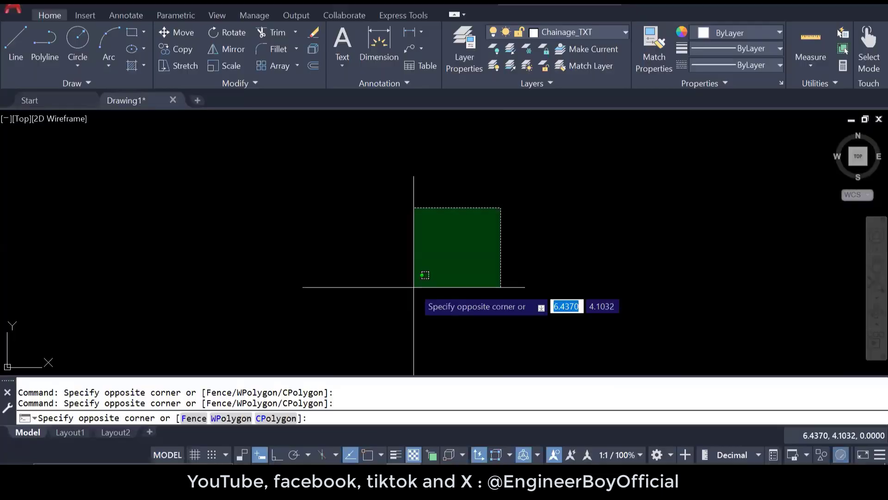
left_click(422, 271)
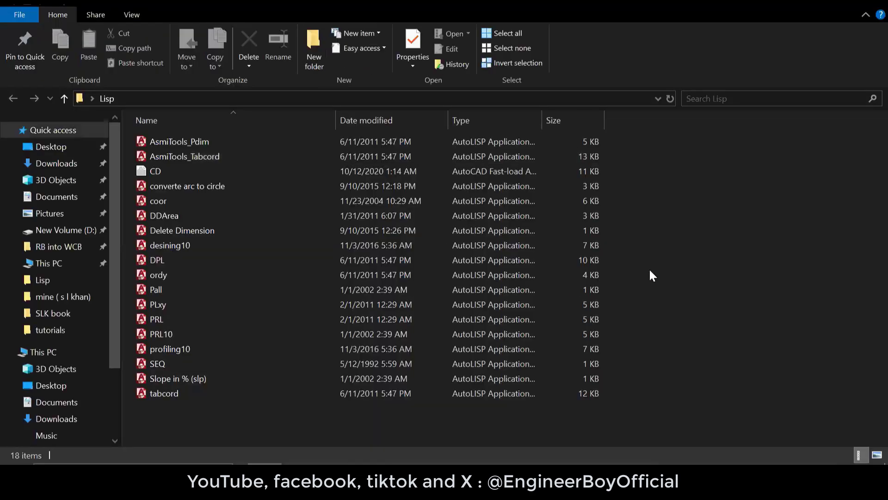
Look over the AutoLISP files stored in the Lisp folder in File Explorer.
left_click_drag(670, 408, 597, 390)
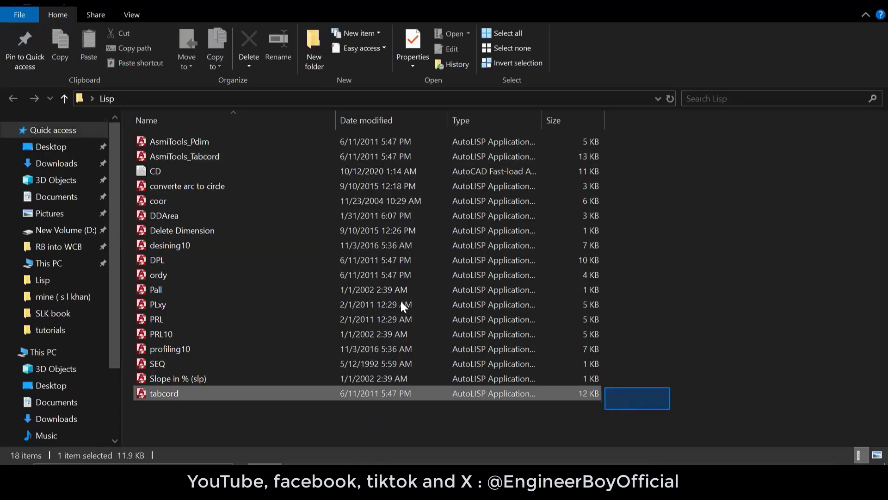
left_click_drag(239, 173, 210, 137)
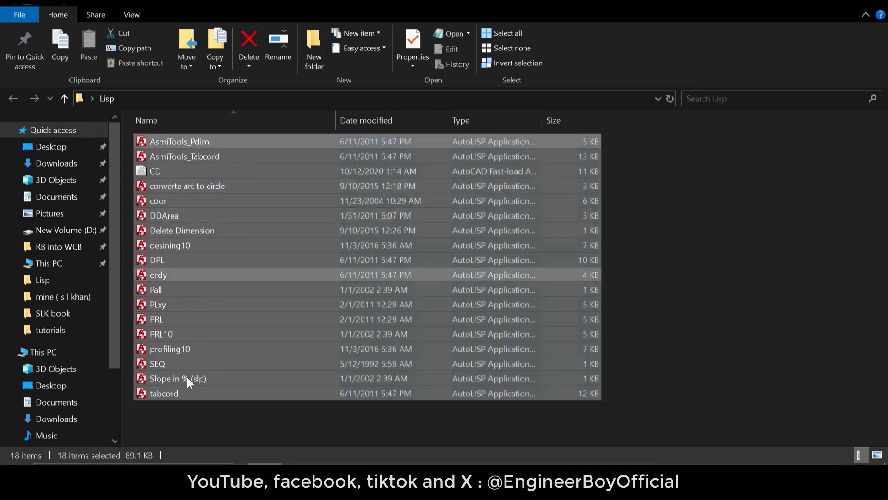
left_click(186, 420)
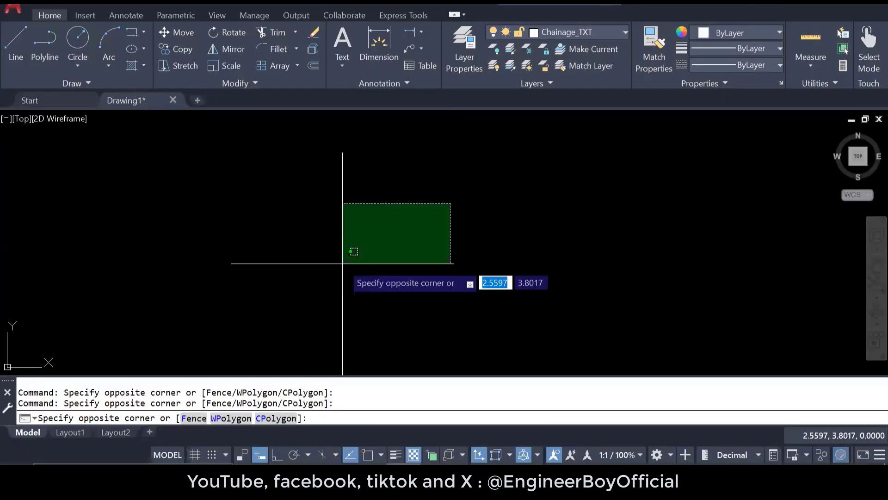
left_click(347, 254)
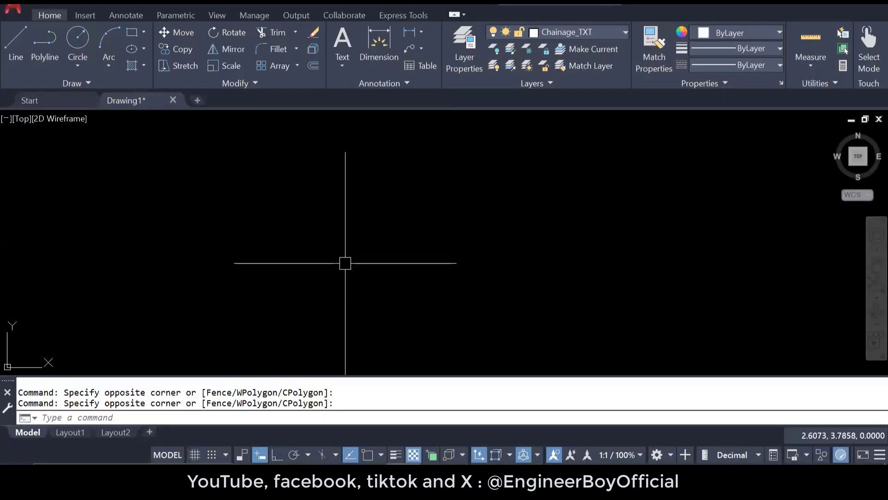
type("appload")
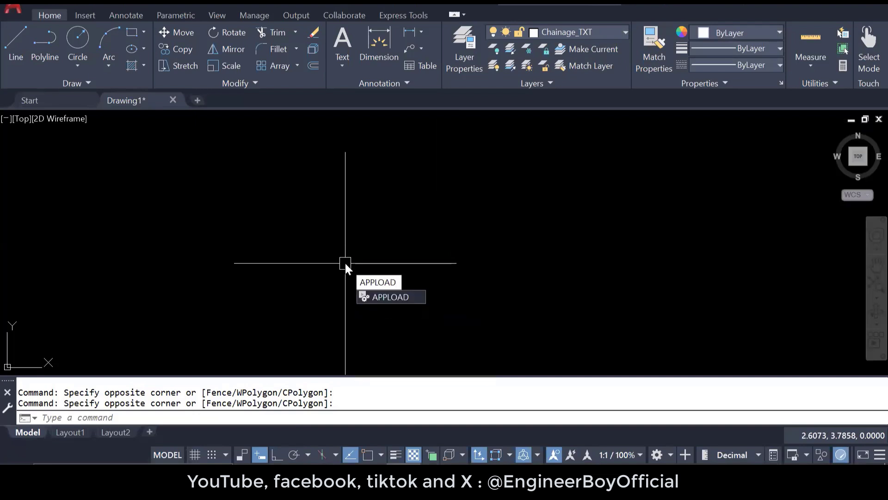
key("Return")
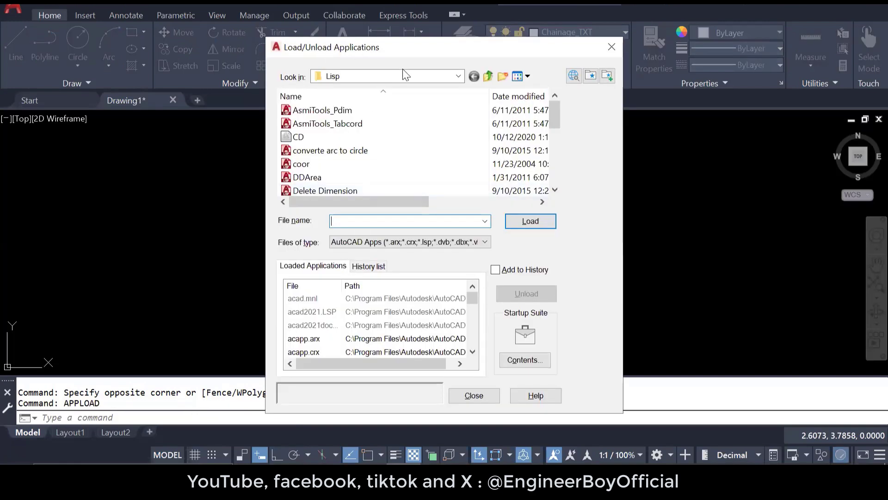
left_click(611, 47)
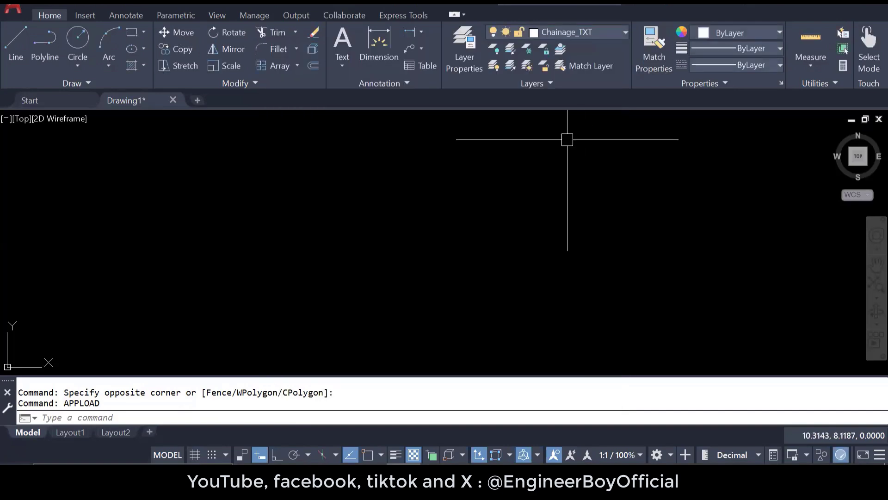
left_click(567, 137)
left_click(428, 241)
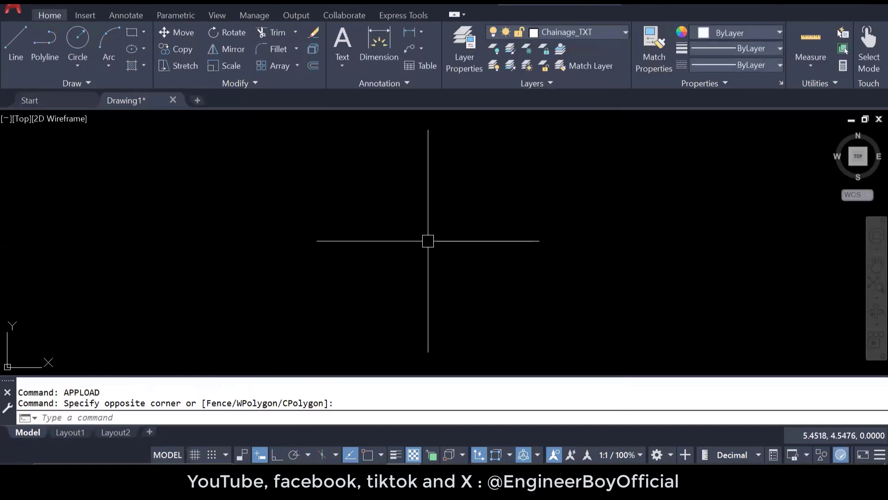
Start loading an application and browse to the Lisp folder on the Desktop.
left_click(255, 15)
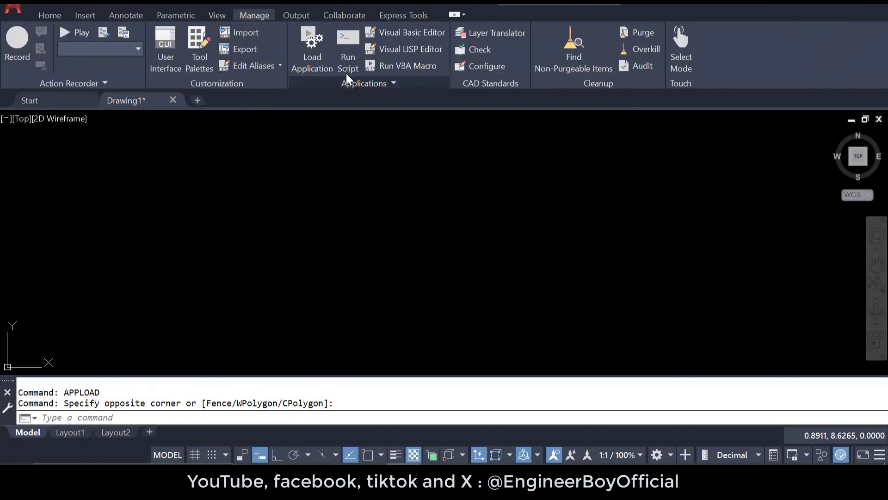
left_click(312, 58)
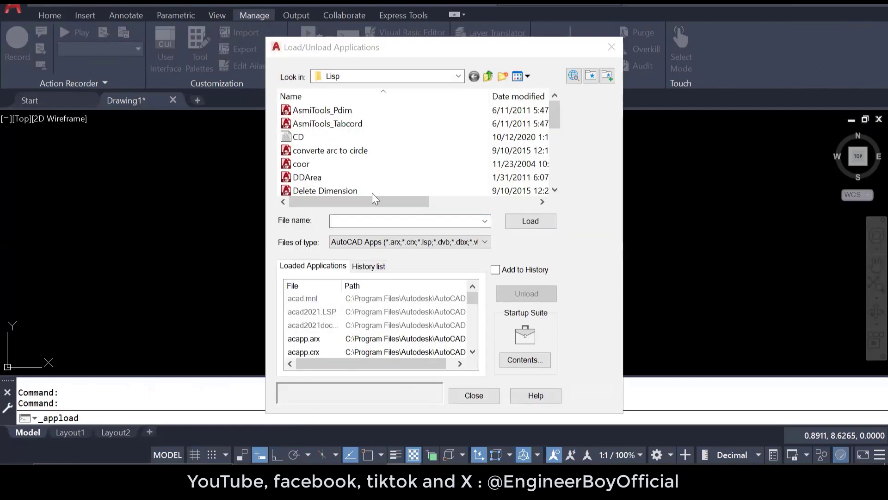
left_click(378, 81)
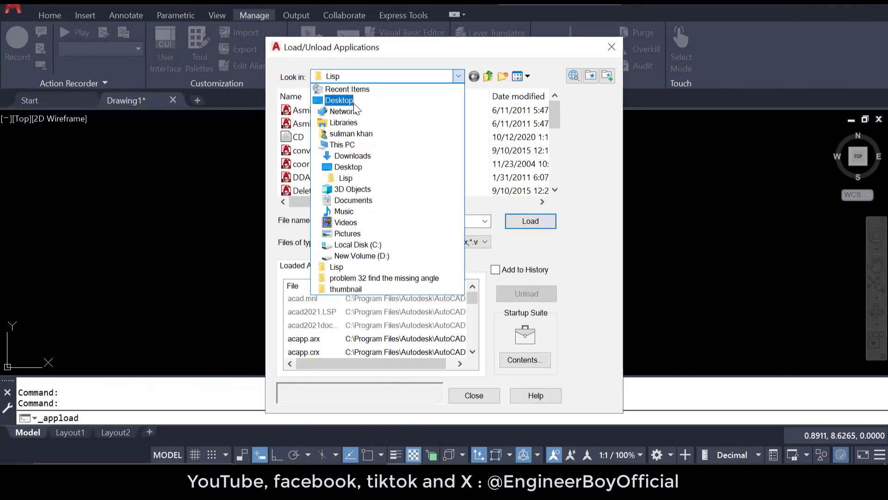
left_click(354, 98)
scroll(372, 141, "down", 5)
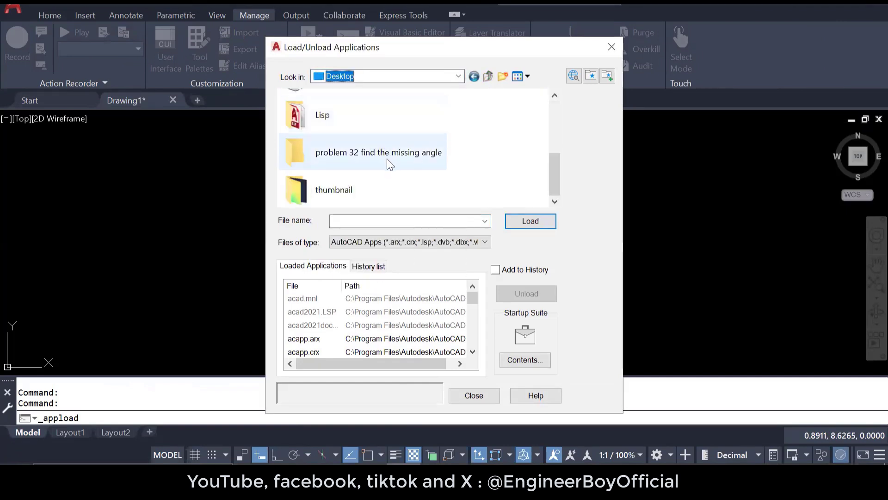
scroll(388, 162, "up", 5)
scroll(384, 149, "down", 5)
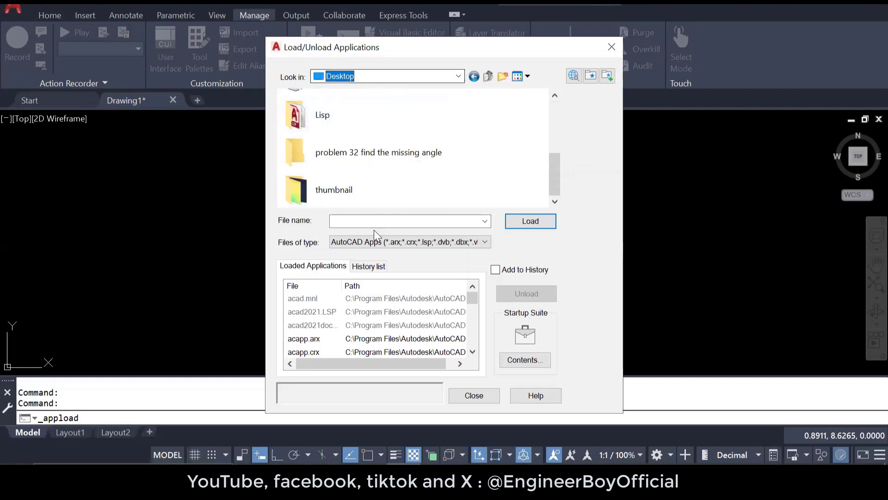
scroll(389, 131, "up", 5)
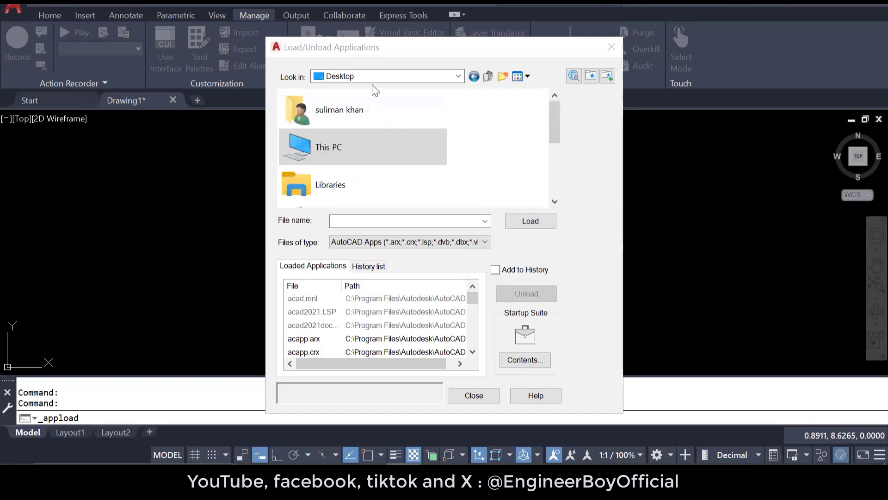
scroll(385, 154, "down", 5)
left_click(384, 77)
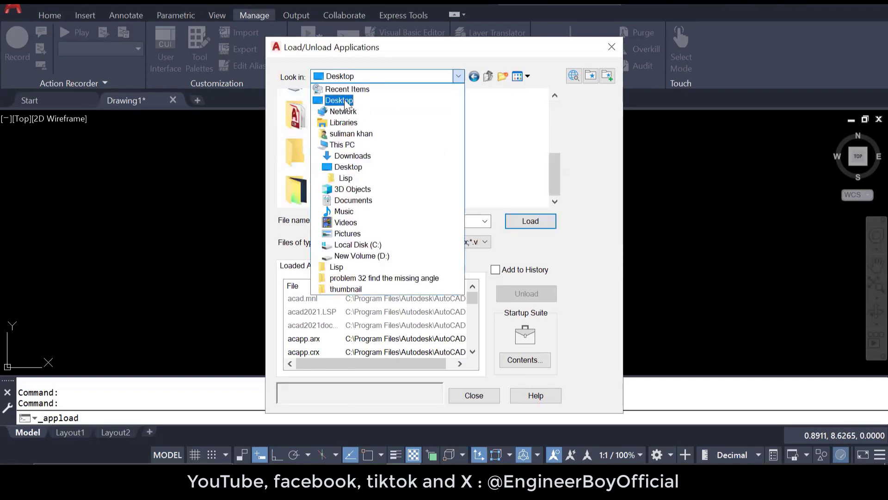
left_click(346, 101)
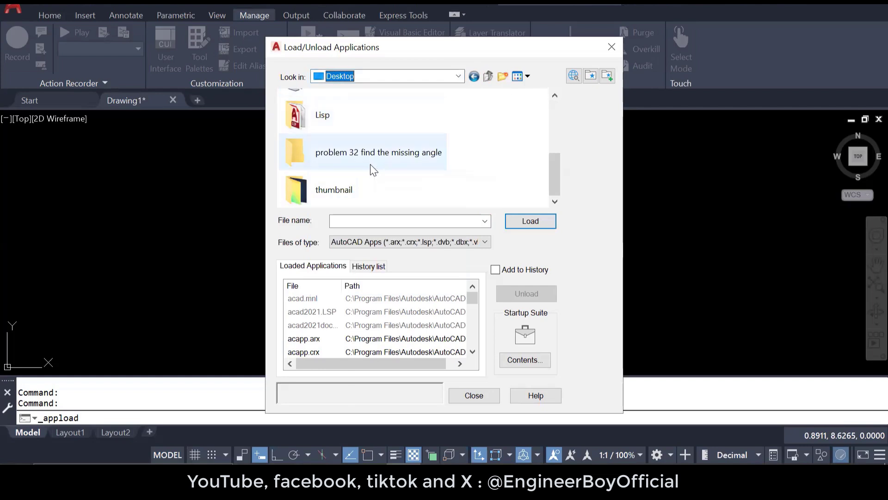
double_click(344, 122)
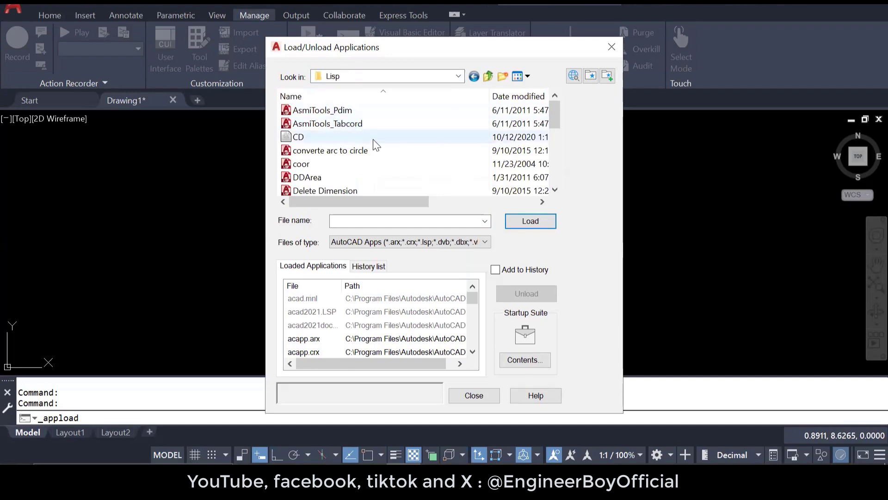
Load the AsmiTools_Pdim routine from the Lisp folder and close the application loader.
scroll(389, 167, "down", 5)
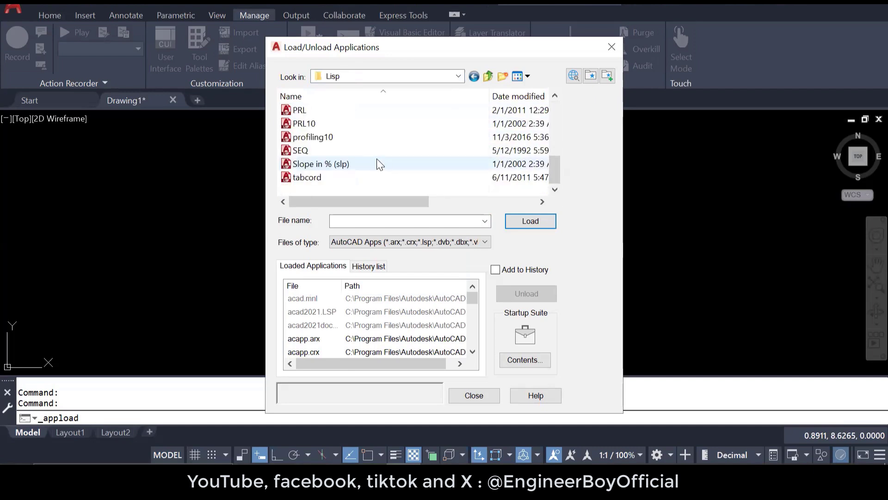
left_click(306, 178)
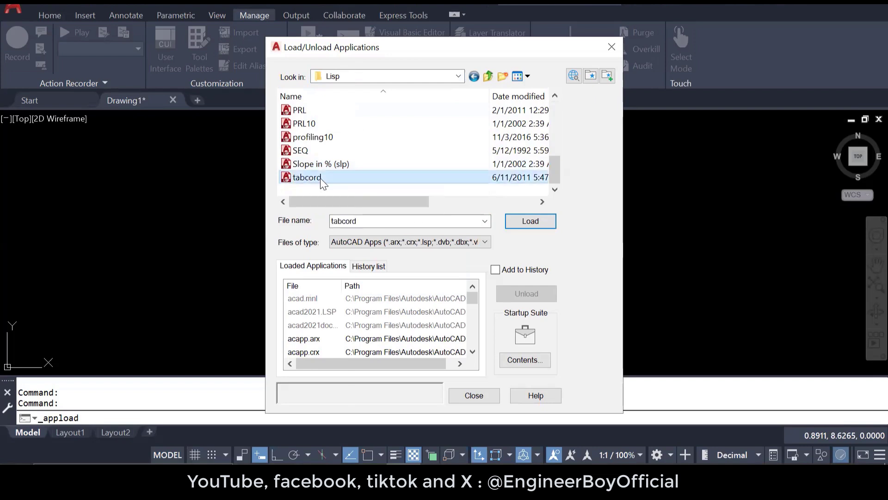
scroll(319, 158, "up", 5)
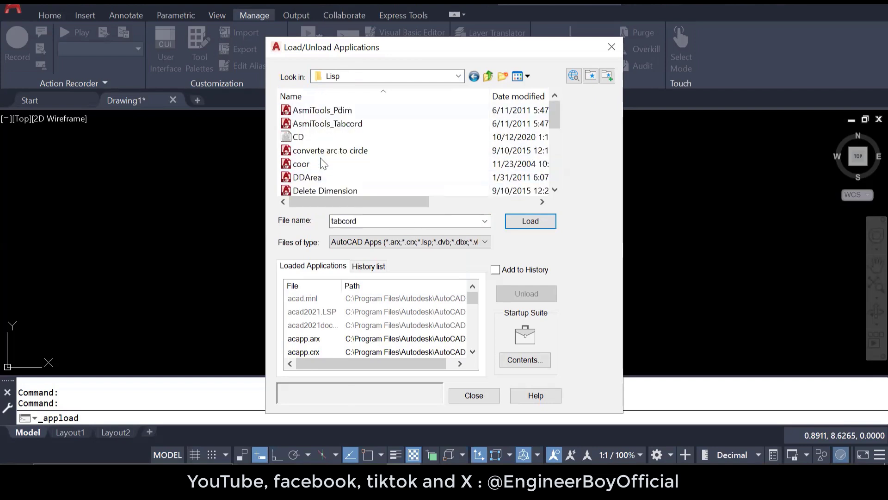
left_click(322, 113)
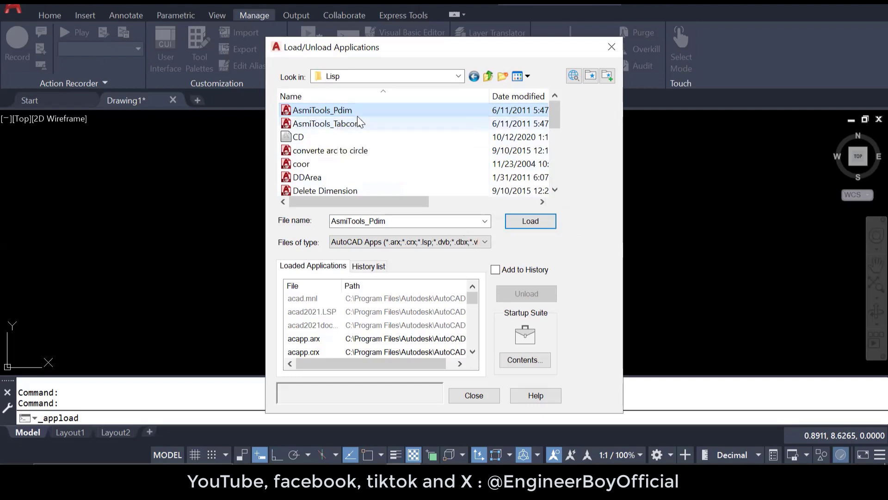
left_click(530, 221)
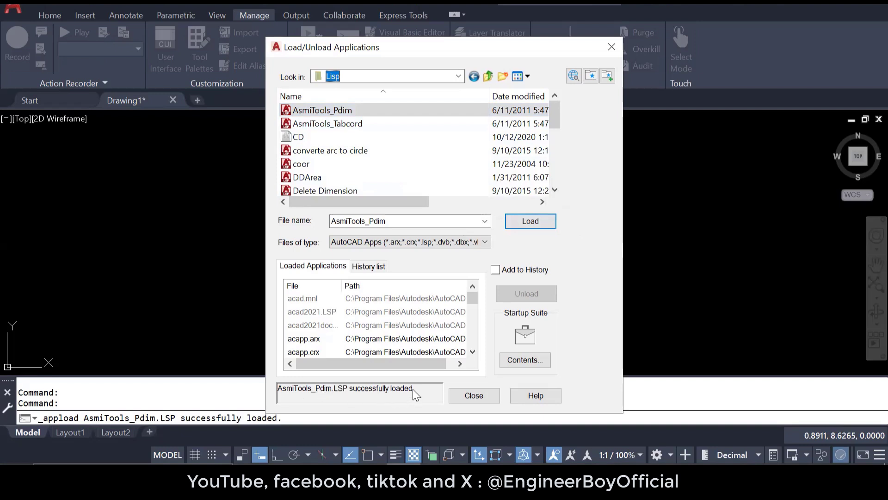
left_click(472, 394)
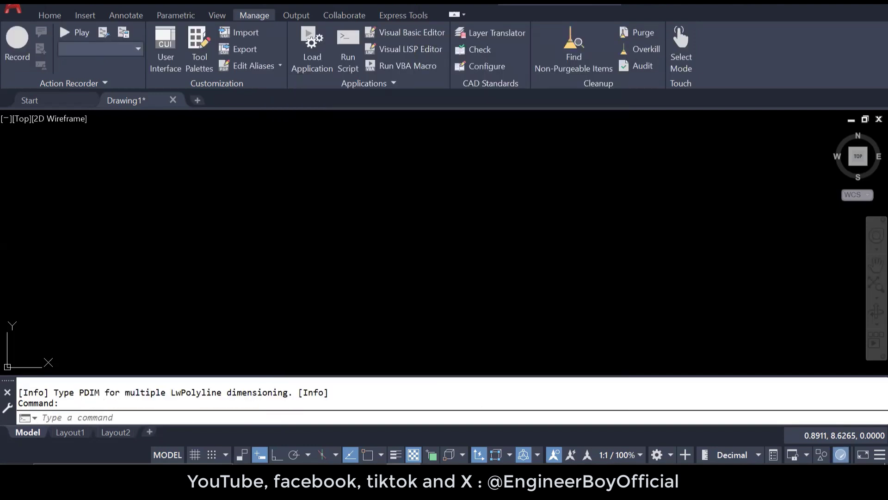
left_click(476, 206)
left_click(388, 251)
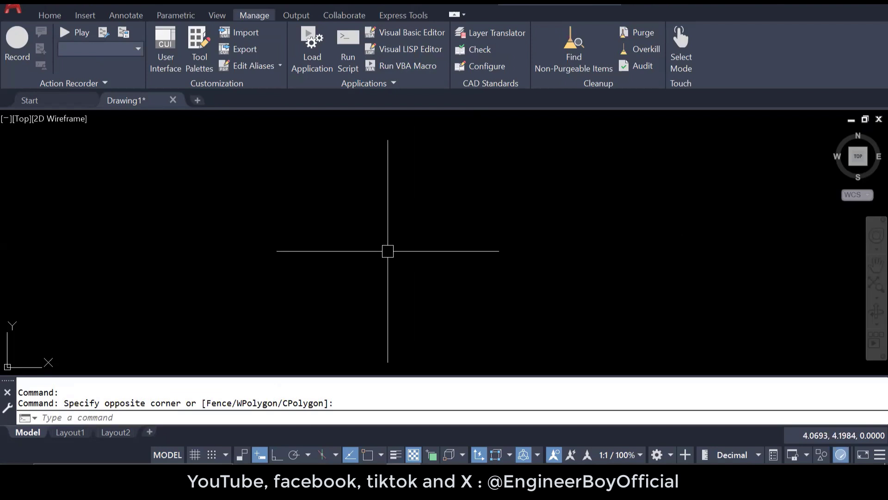
Draw an open zigzag polyline with five straight segments across the middle of the drawing area.
type("pl")
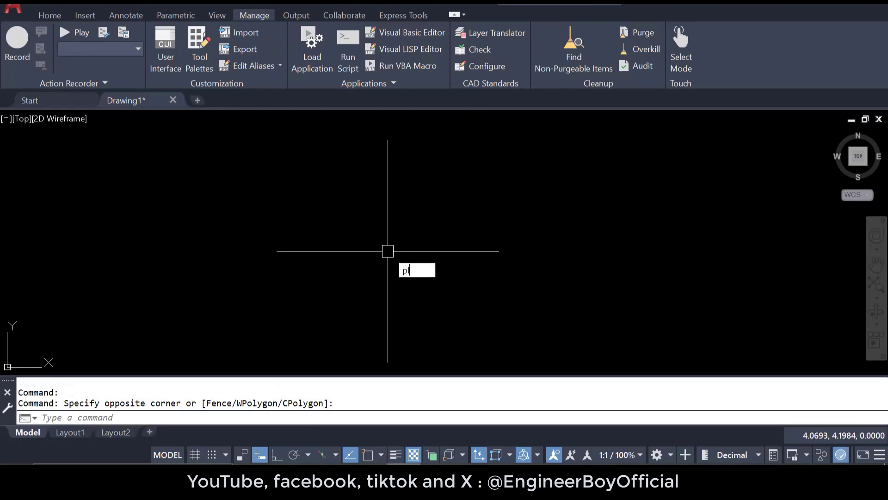
key("Return")
left_click(283, 233)
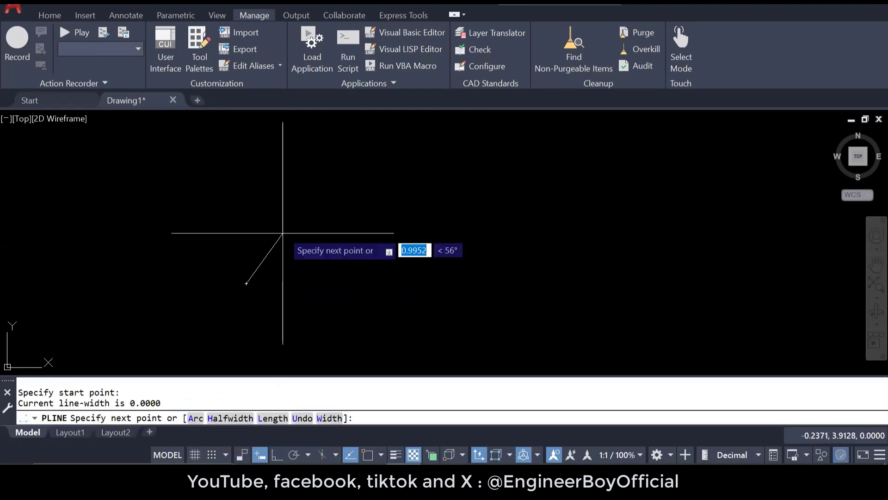
left_click(311, 194)
left_click(410, 228)
left_click(455, 162)
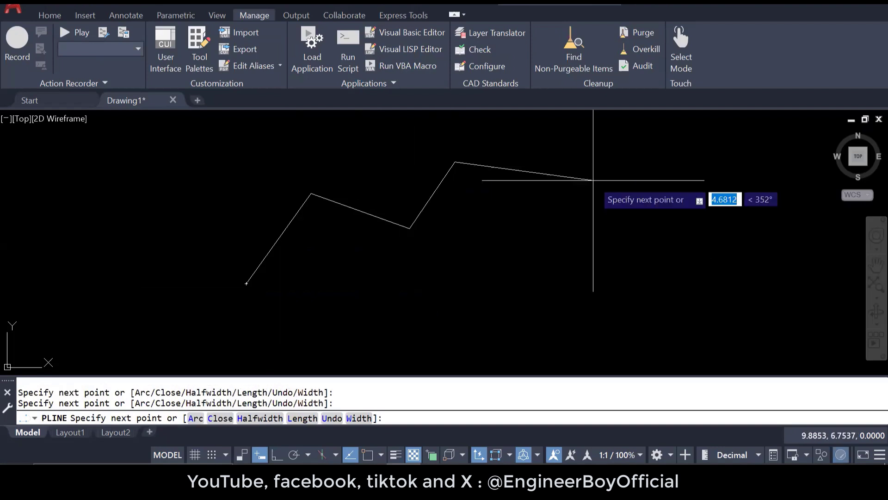
left_click(593, 180)
left_click(595, 217)
key("Escape")
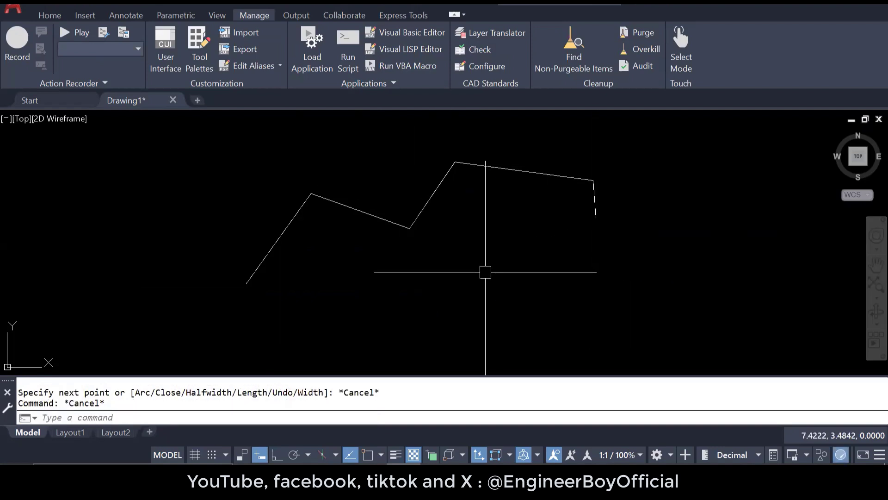
Draw a rectangle below the zigzag polyline's last segments.
type("rec")
key("Return")
left_click(438, 270)
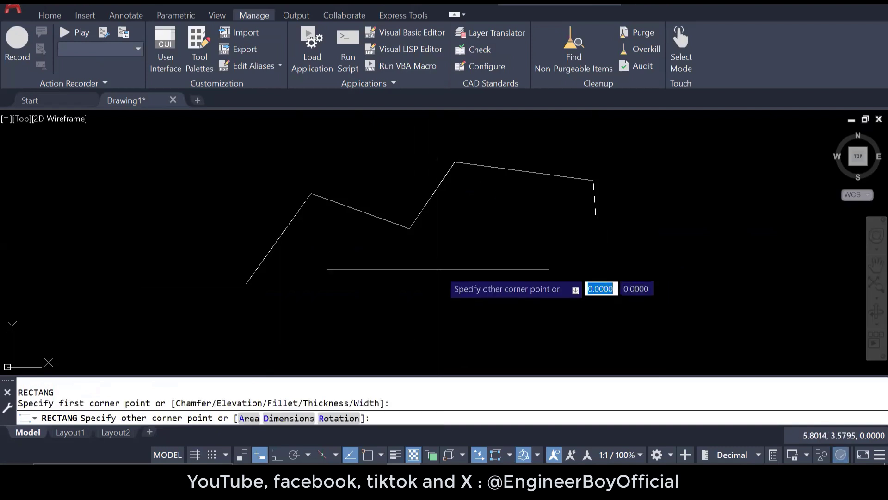
left_click(559, 334)
key("Escape")
key("Escape")
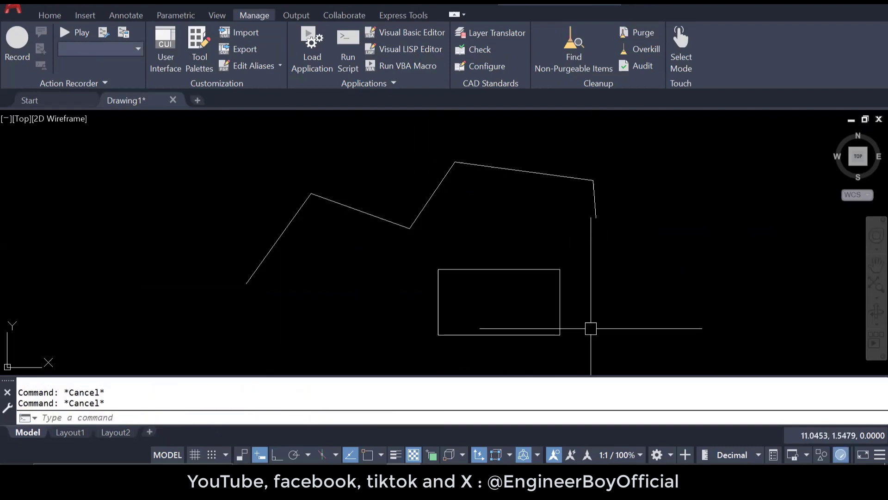
Run PDIM on the zigzag polyline to dimension all of its segments at once.
type("PDIM")
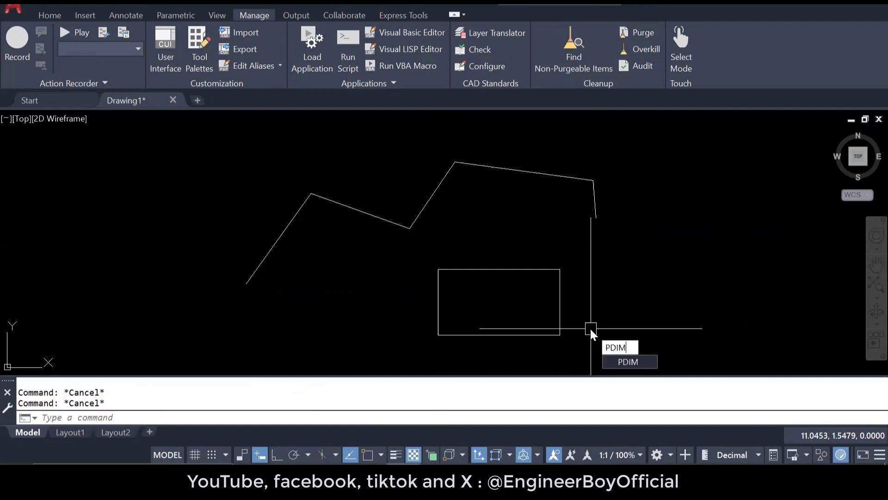
left_click(615, 361)
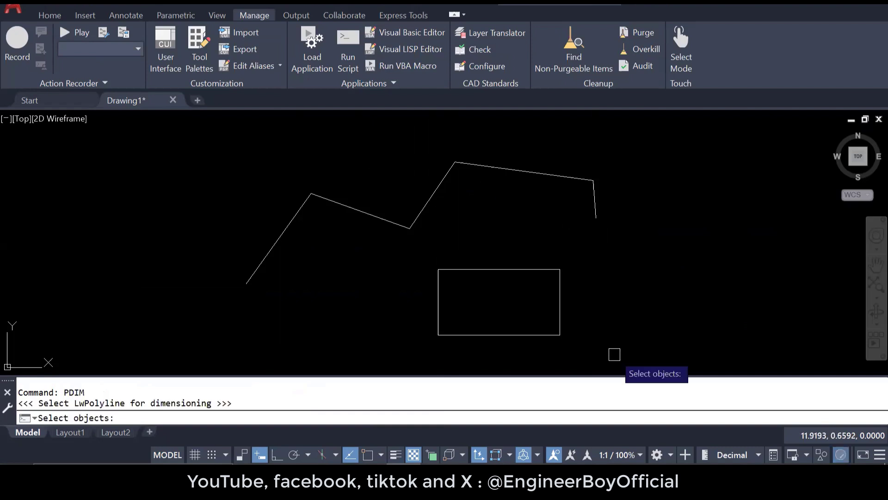
left_click(397, 223)
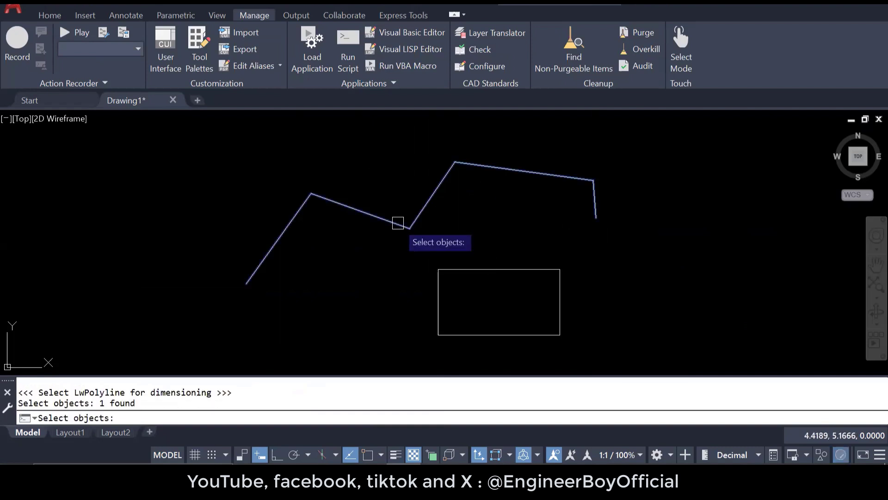
key("Return")
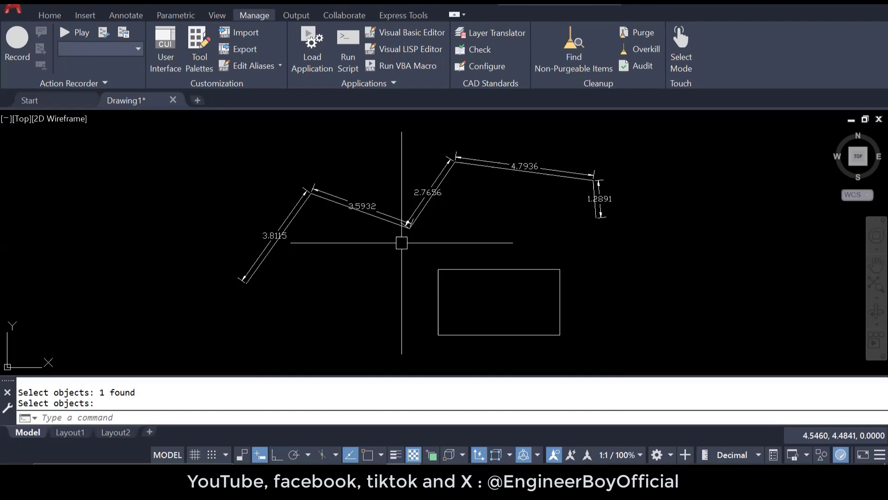
left_click(133, 15)
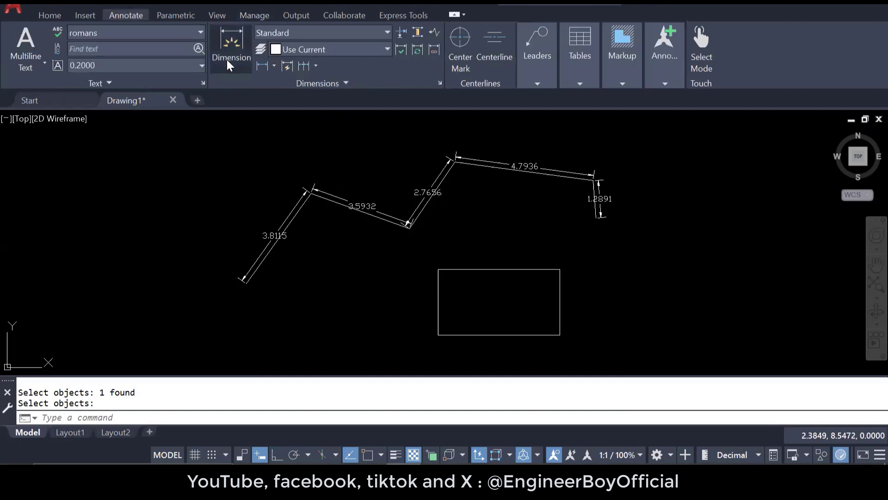
left_click(274, 66)
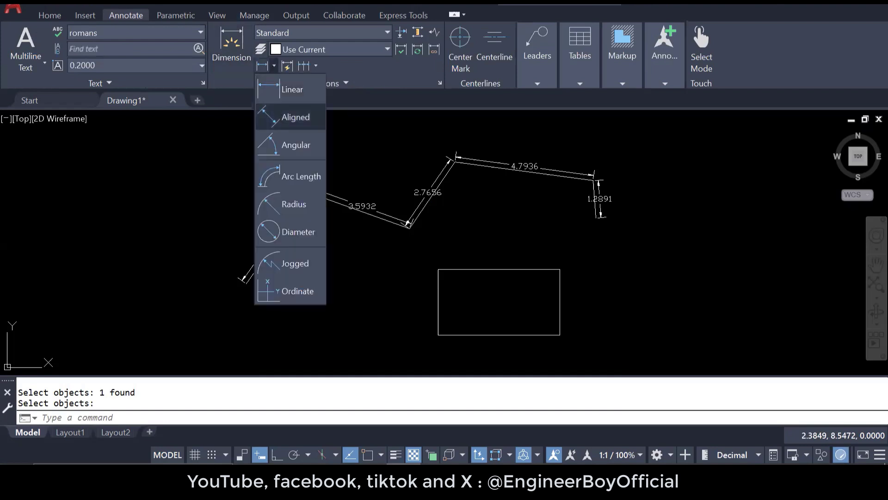
left_click(281, 118)
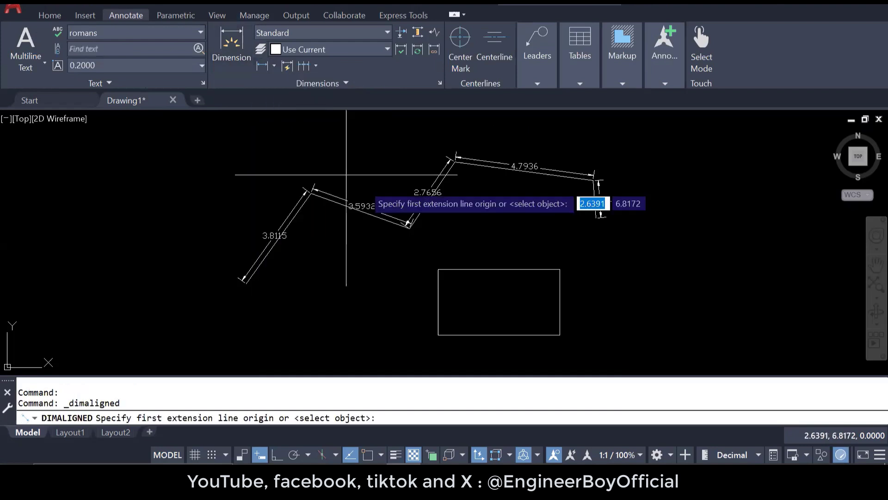
left_click(275, 66)
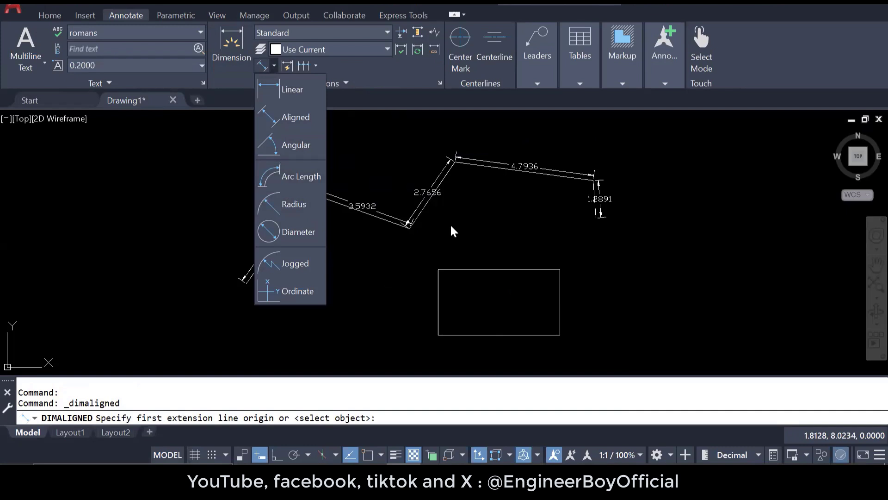
key("Escape")
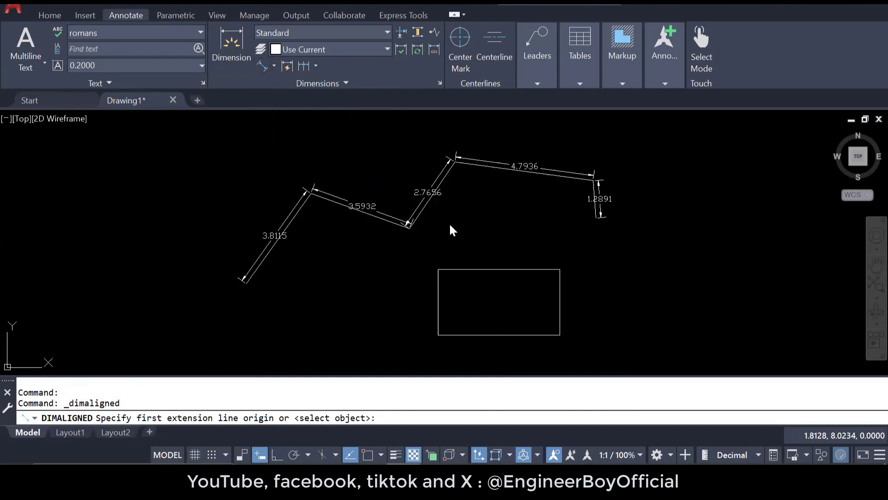
key("Escape")
key("Escape")
key("Escape")
scroll(338, 200, "down", 4)
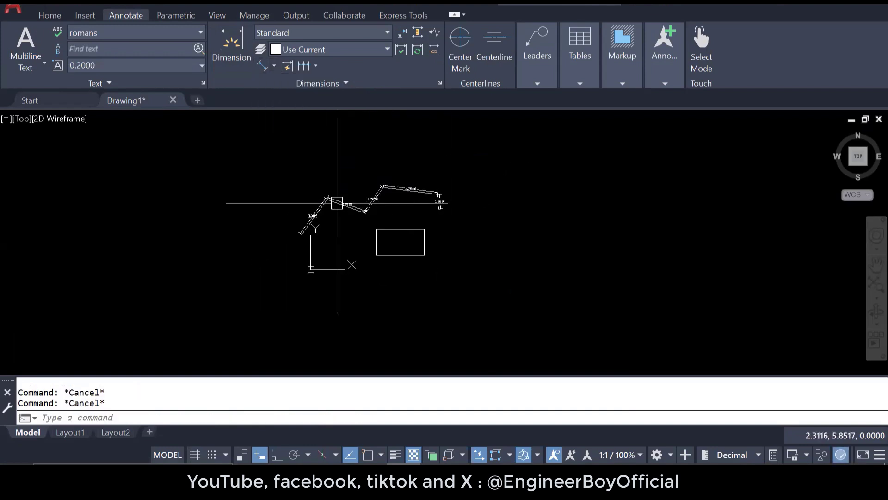
scroll(349, 181, "up", 4)
middle_click_drag(349, 182, 346, 215)
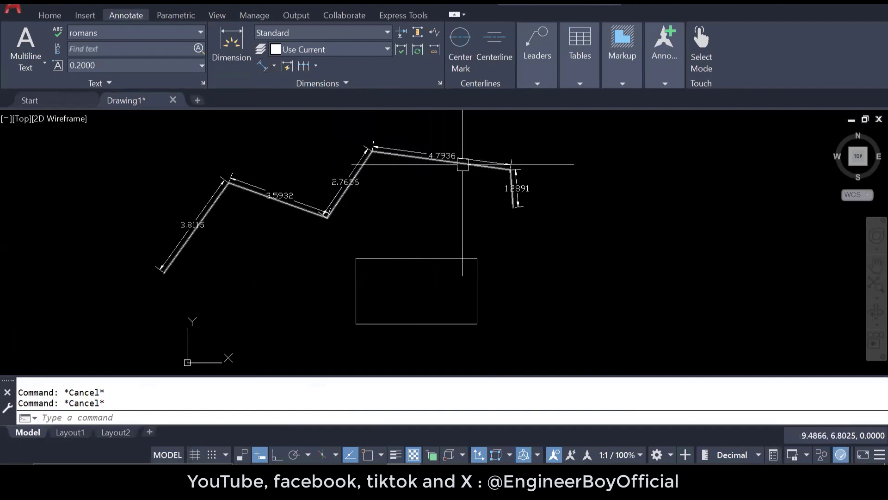
left_click(463, 160)
key("Escape")
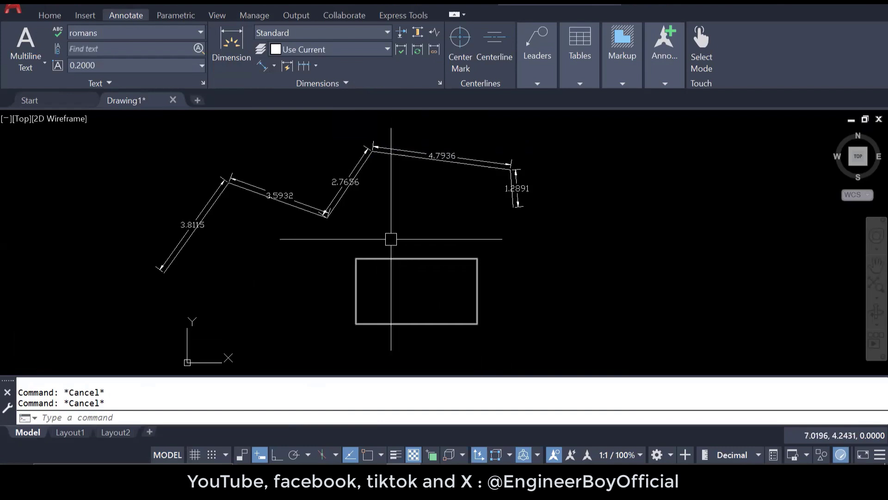
Erase the zigzag polyline, its dimensions and the rectangle, and reset the view to the drawing extents.
scroll(343, 255, "down", 4)
left_click(468, 315)
left_click(199, 176)
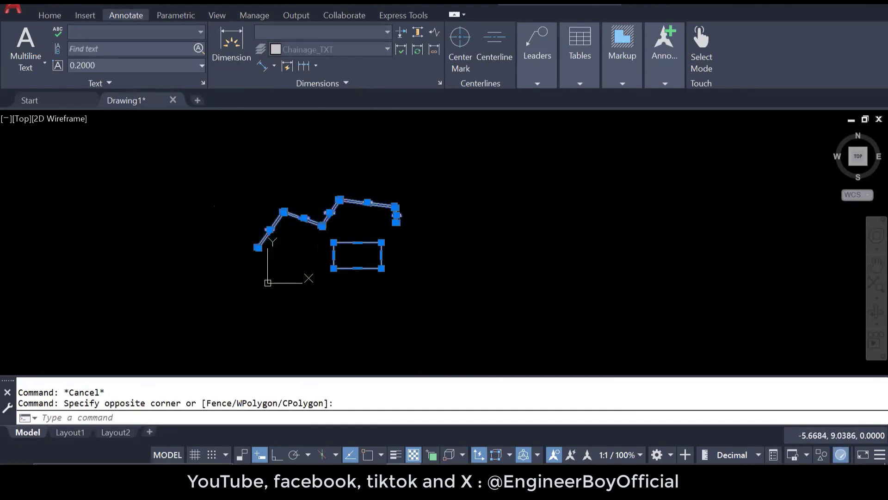
key("Delete")
key("Escape")
middle_click(365, 200)
middle_click(364, 201)
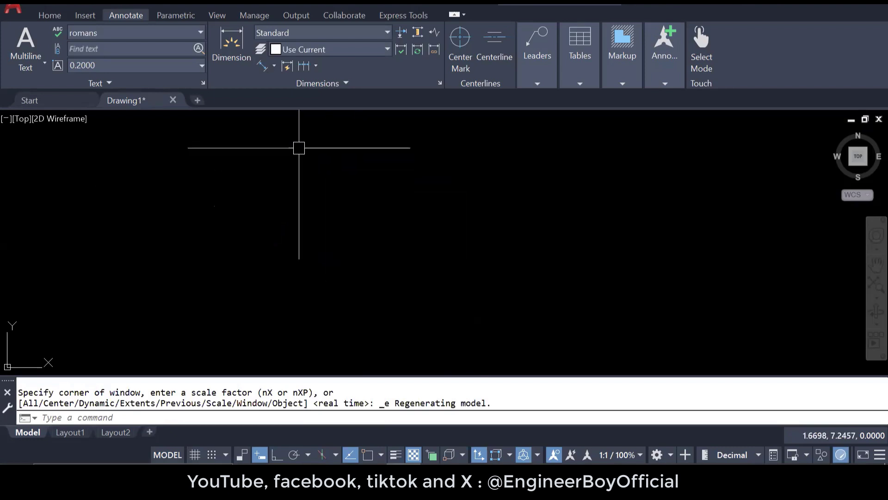
Load the AsmiTools_Tabcord routine from the Lisp folder, allowing the unsigned file to always load.
left_click(245, 15)
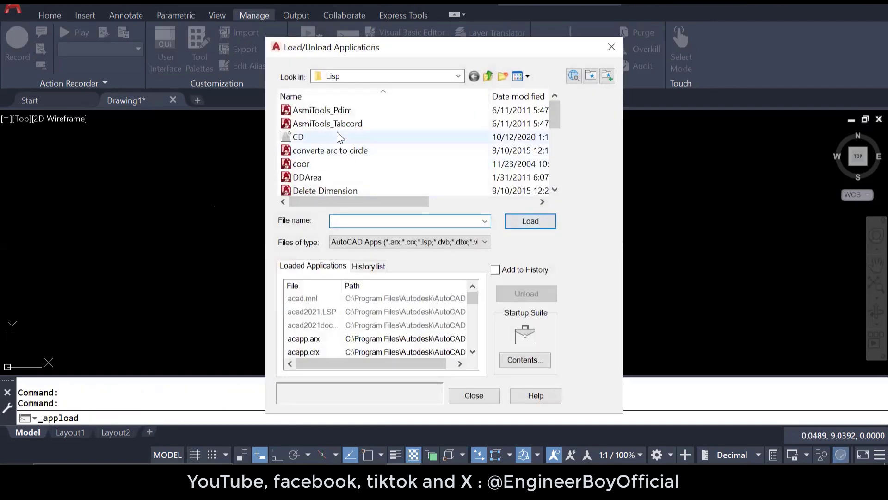
left_click(341, 124)
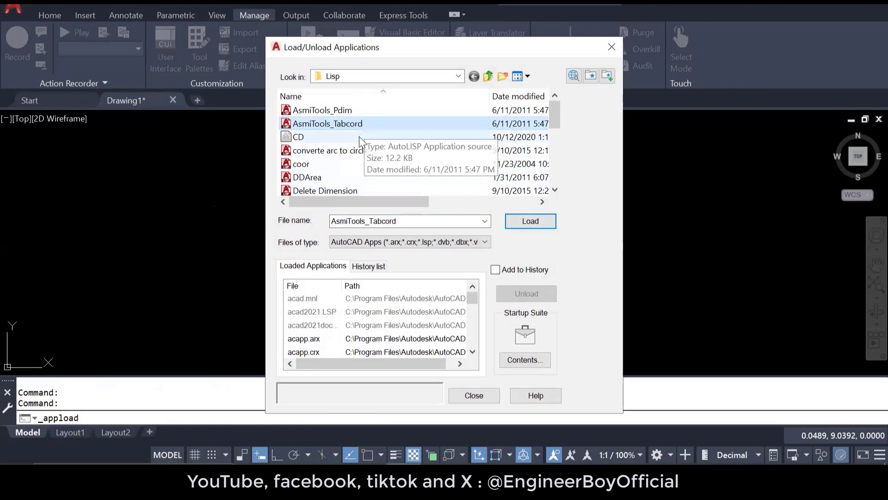
left_click(542, 221)
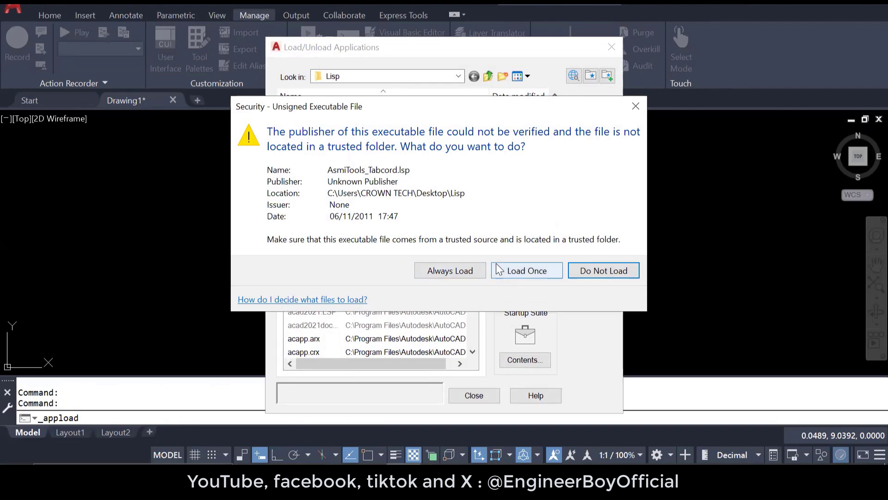
left_click(450, 271)
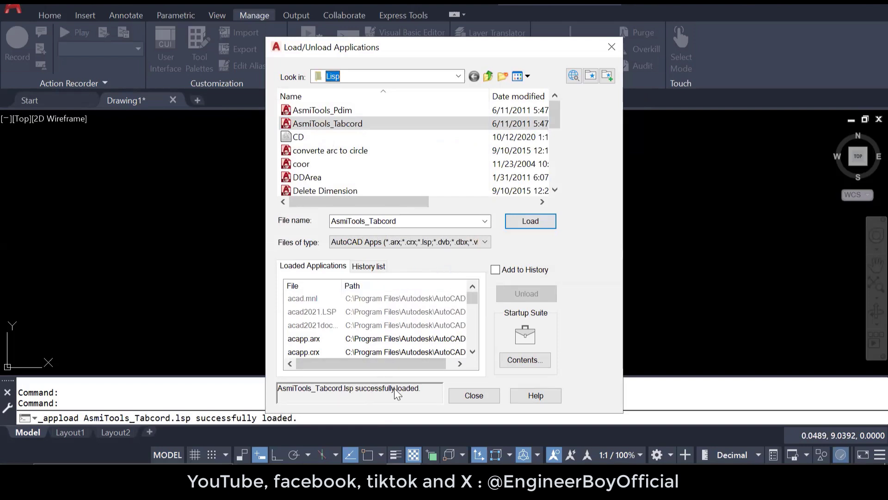
left_click(440, 242)
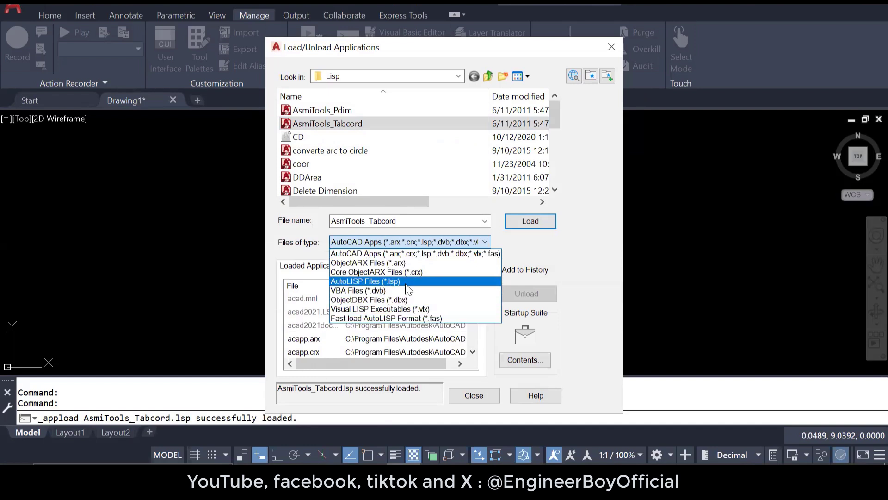
left_click(394, 156)
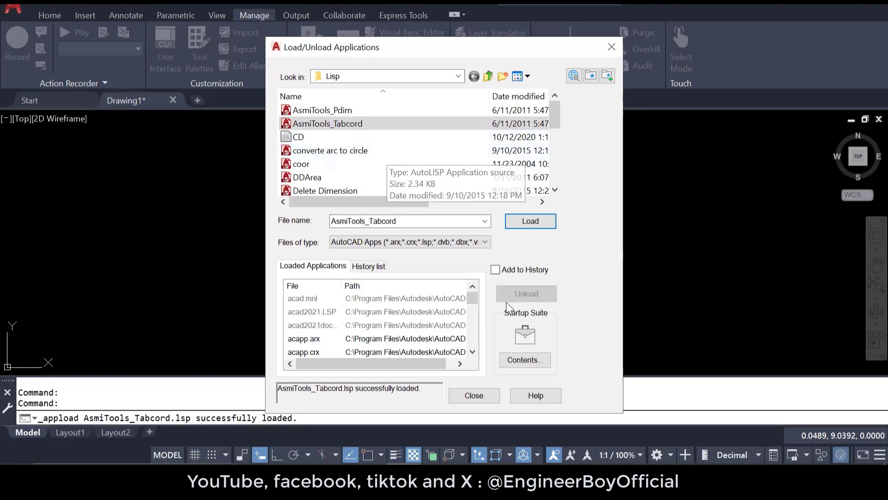
Remove the application stored in C:\TojoCAD\ from the Startup Suite and close the application loader.
left_click(525, 360)
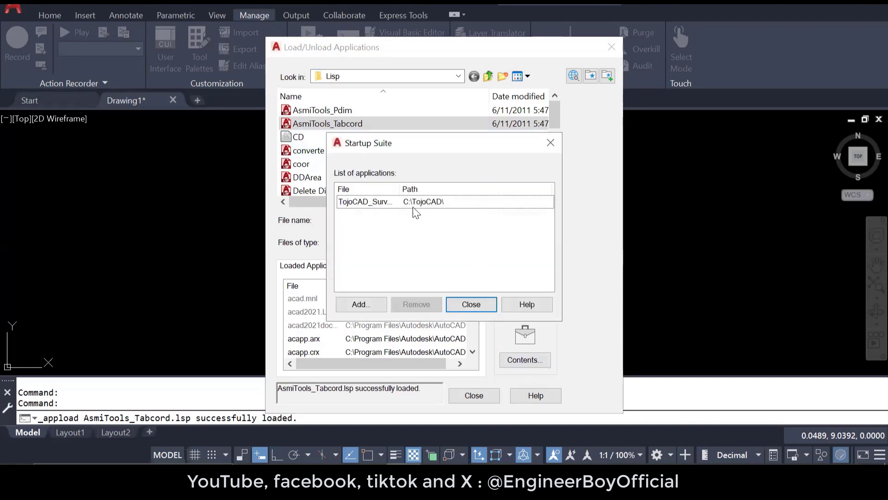
left_click(428, 203)
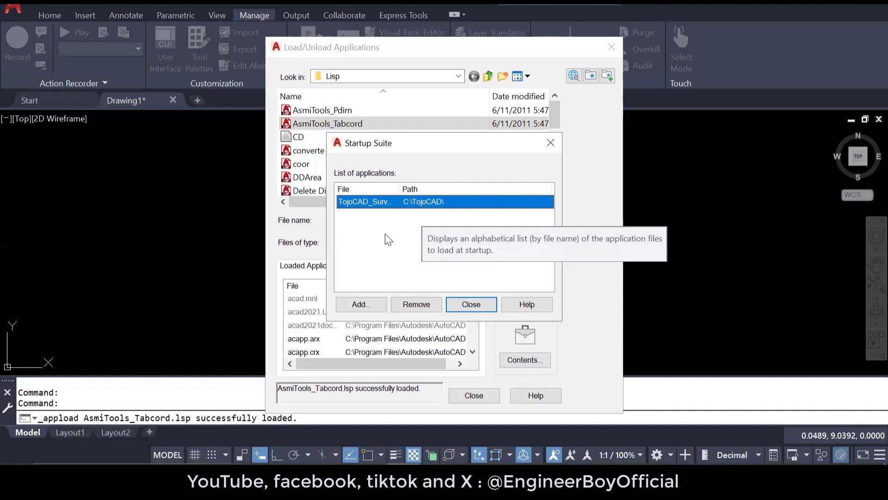
left_click(418, 304)
left_click(485, 306)
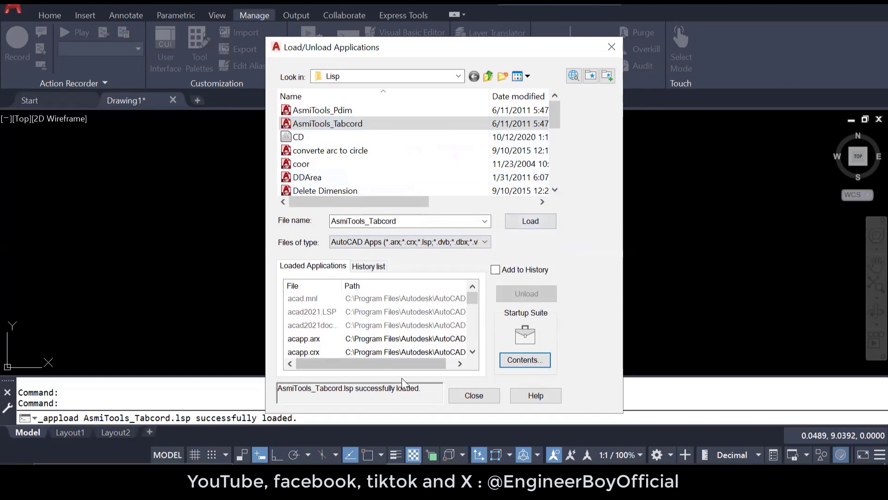
left_click(480, 393)
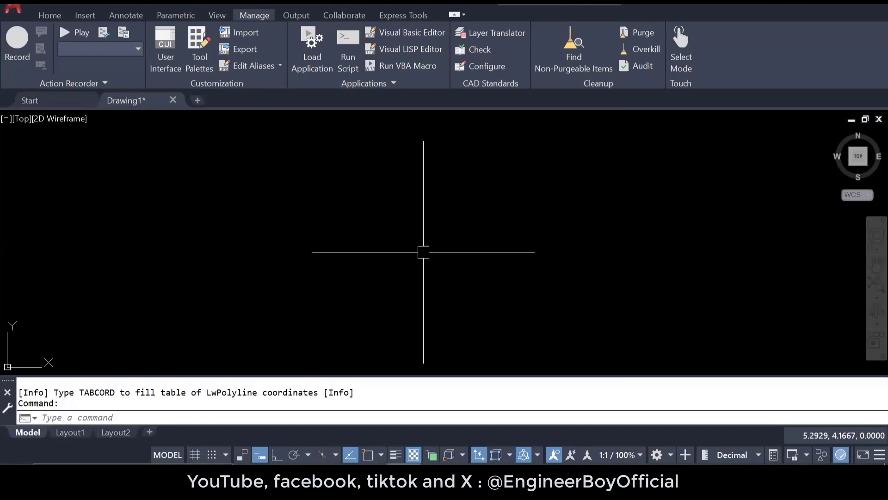
Draw a closed, irregular seven-sided polyline in the empty drawing area.
left_click(423, 252)
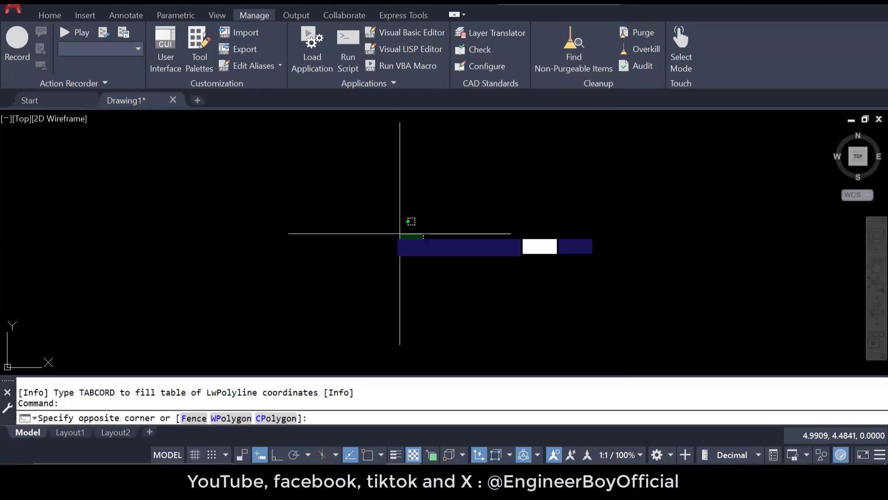
left_click(346, 205)
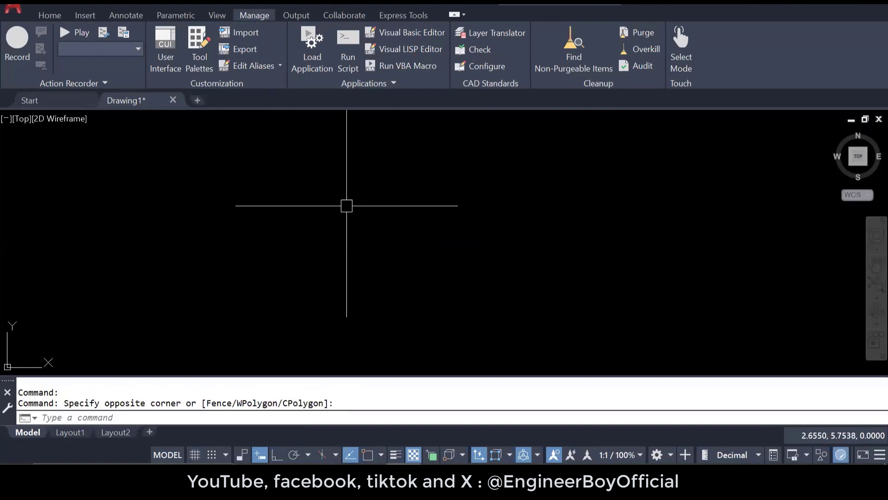
type("PL")
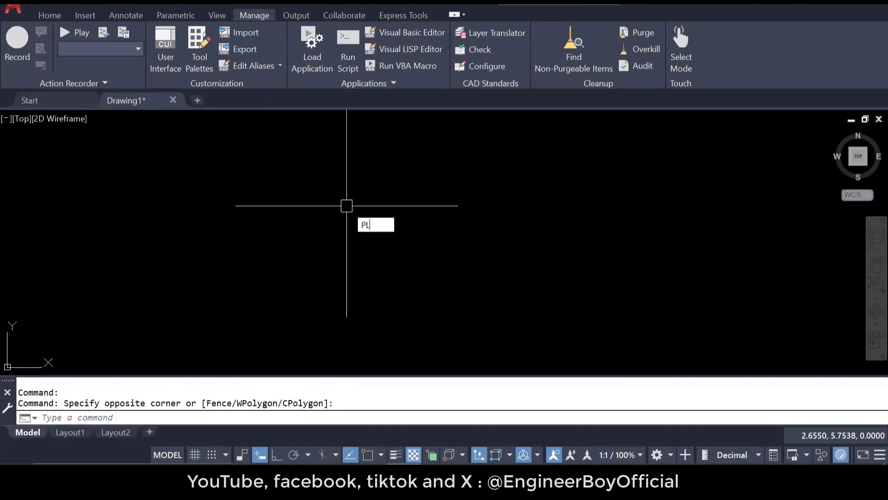
key("Return")
left_click(264, 199)
left_click(338, 144)
left_click(465, 173)
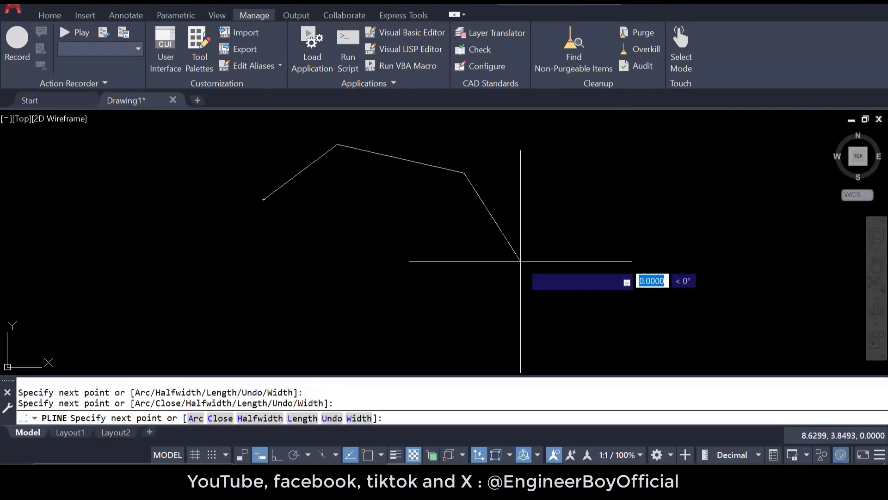
left_click(520, 261)
left_click(449, 339)
left_click(315, 345)
left_click(267, 296)
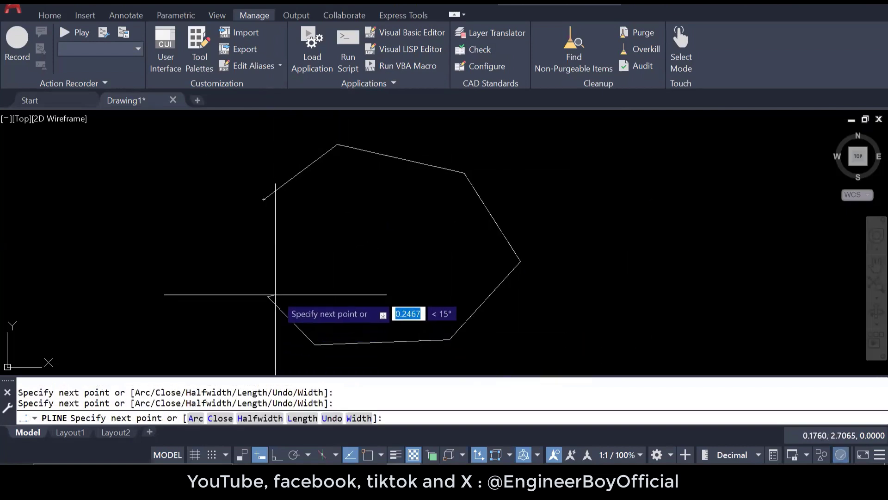
type("c")
key("Return")
middle_click_drag(381, 288, 295, 277)
key("Escape")
key("Escape")
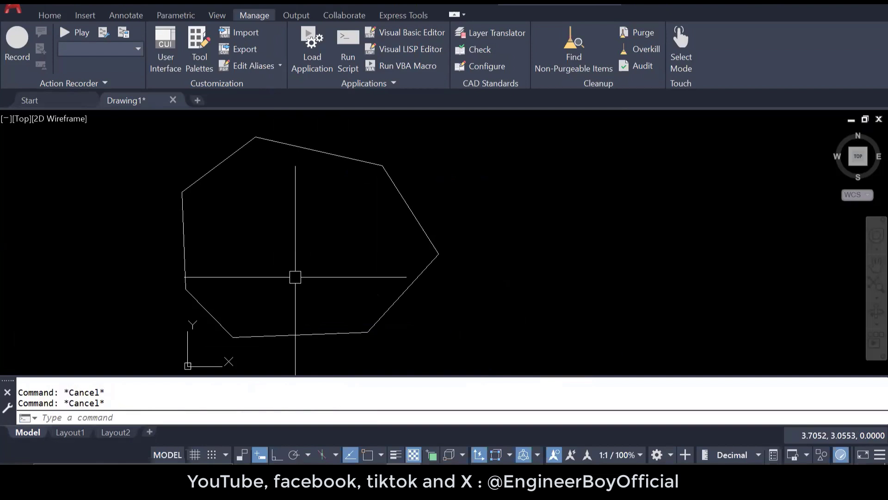
Run TABCORD on the closed seven-sided polyline and place its coordinate table beside the shape.
type("TABCORD")
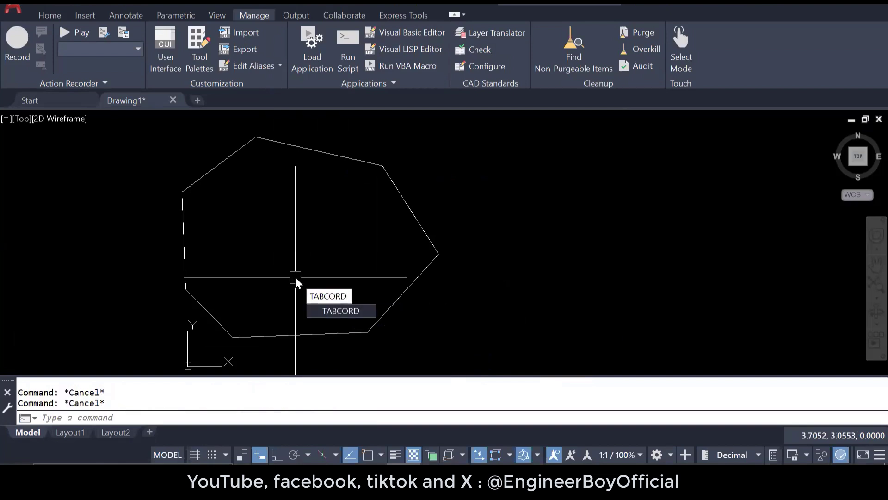
key("Return")
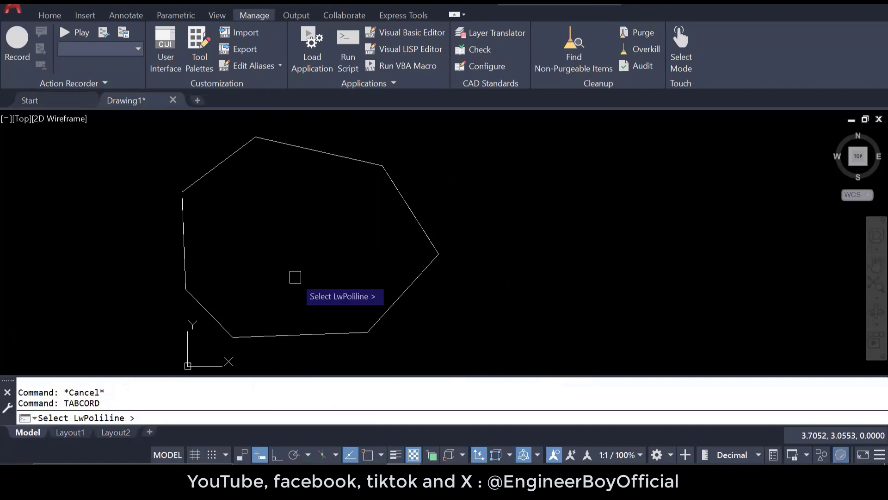
left_click(398, 300)
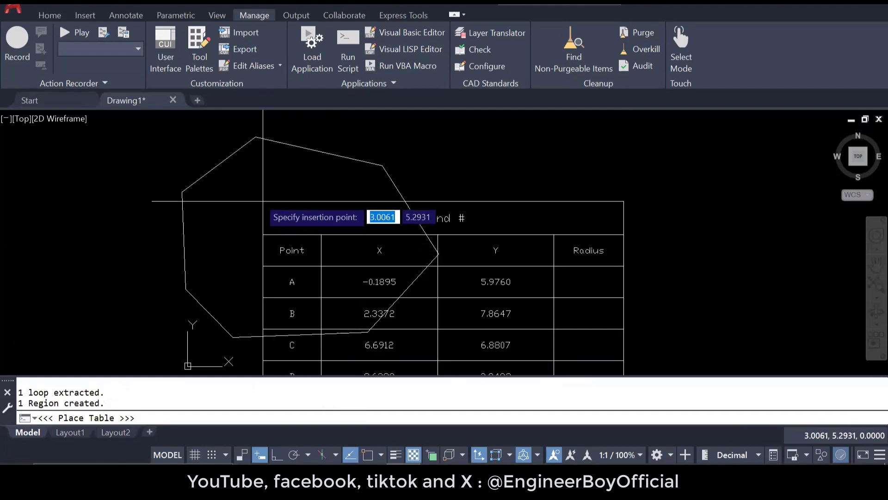
scroll(263, 202, "down", 5)
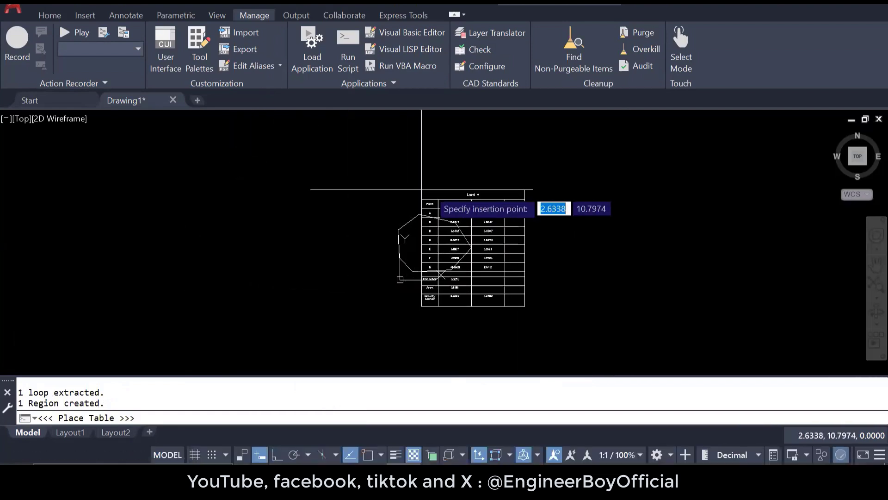
scroll(531, 198, "up", 4)
left_click(454, 143)
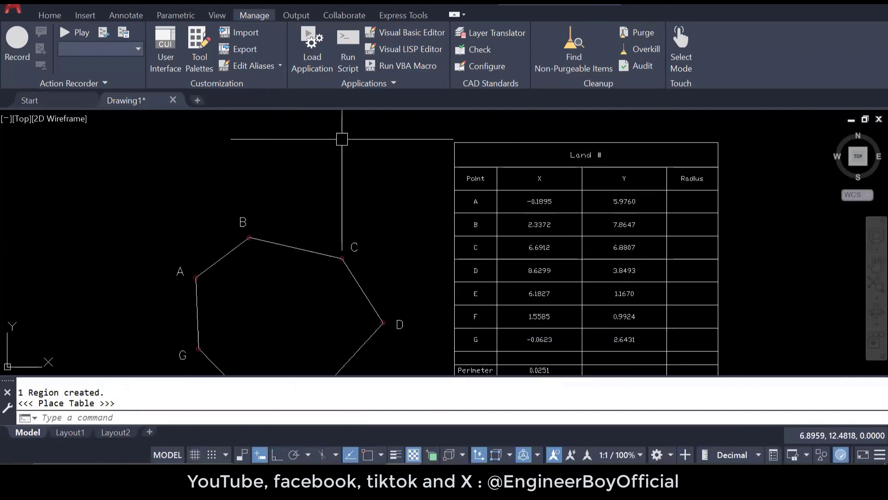
Compare the polyline's vertex labels A to G with the X and Y coordinates listed in the Land # table.
scroll(294, 144, "down", 3)
scroll(259, 287, "up", 3)
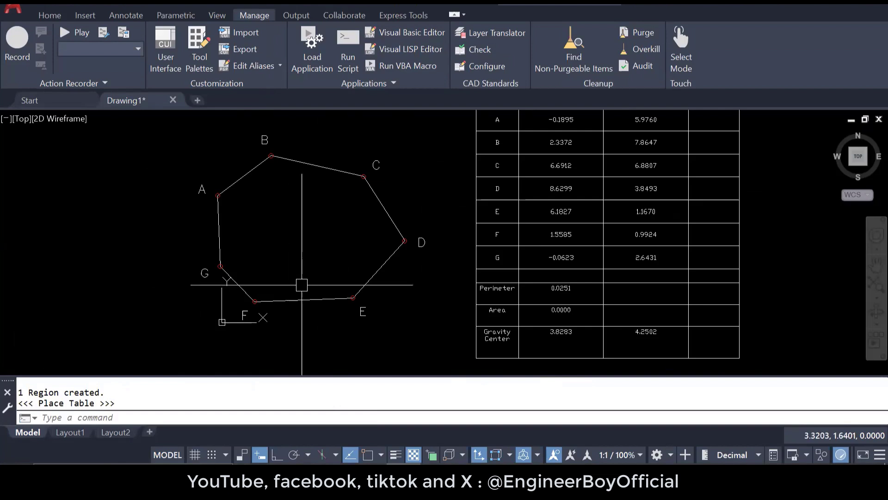
middle_click_drag(369, 261, 364, 282)
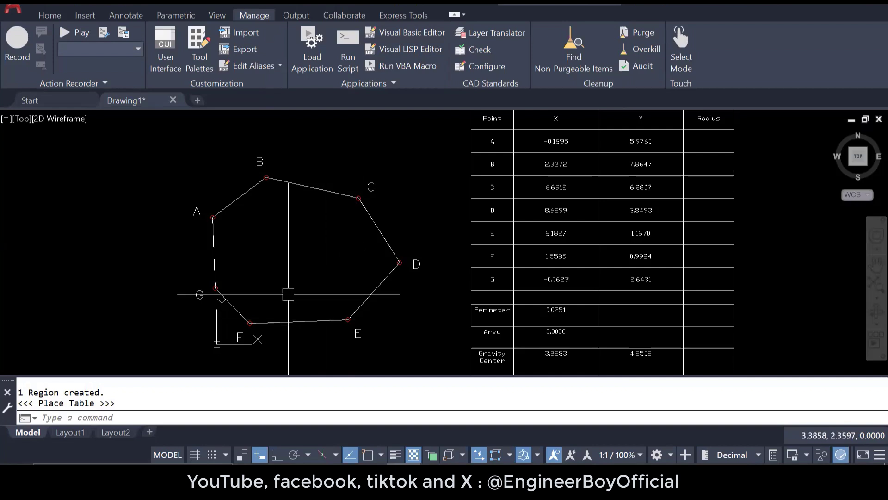
scroll(230, 321, "up", 2)
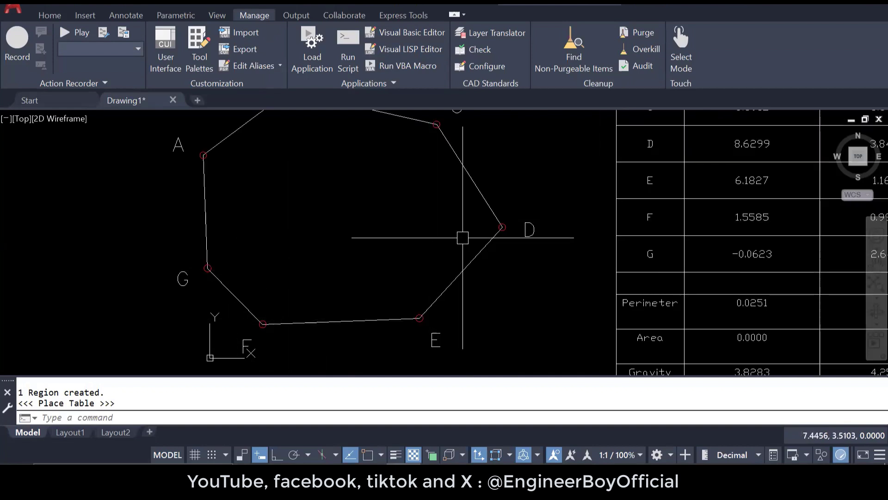
scroll(378, 263, "down", 2)
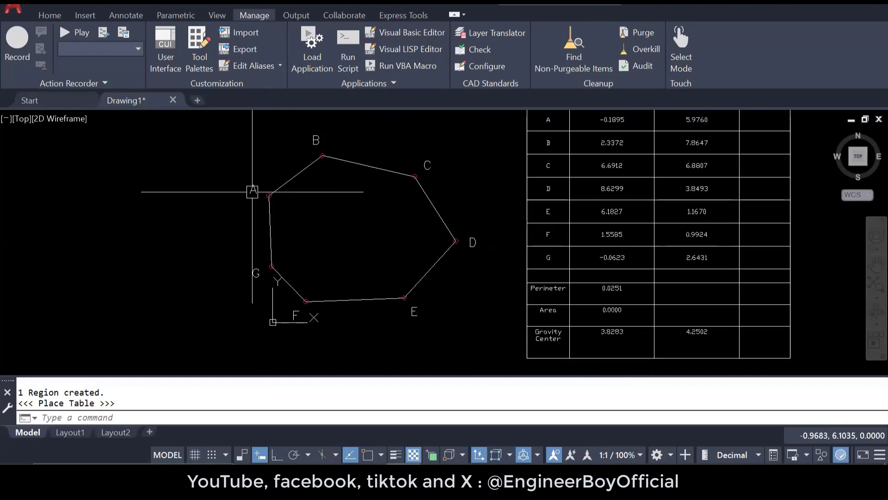
middle_click_drag(320, 171, 295, 191)
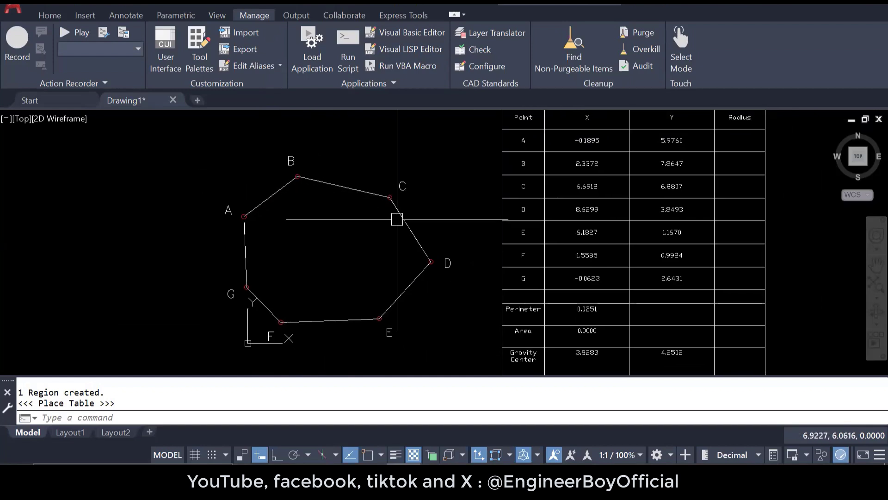
middle_click_drag(434, 271, 353, 291)
middle_click_drag(495, 232, 414, 271)
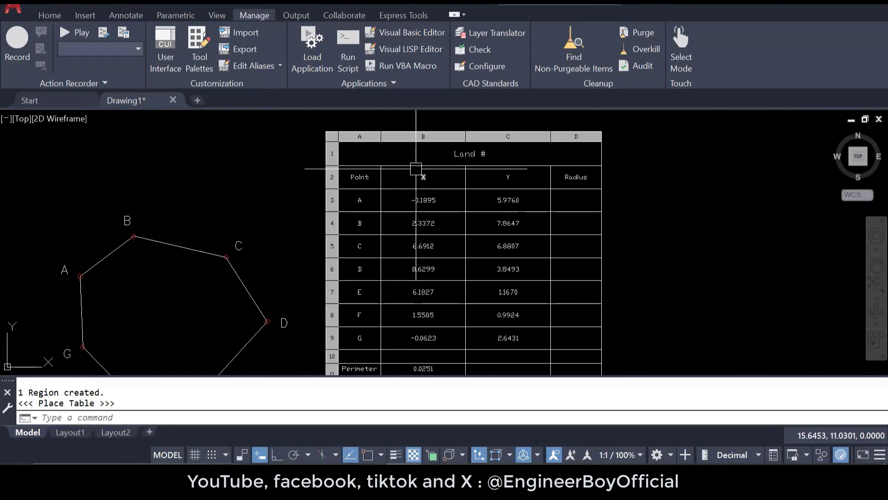
scroll(416, 173, "up", 2)
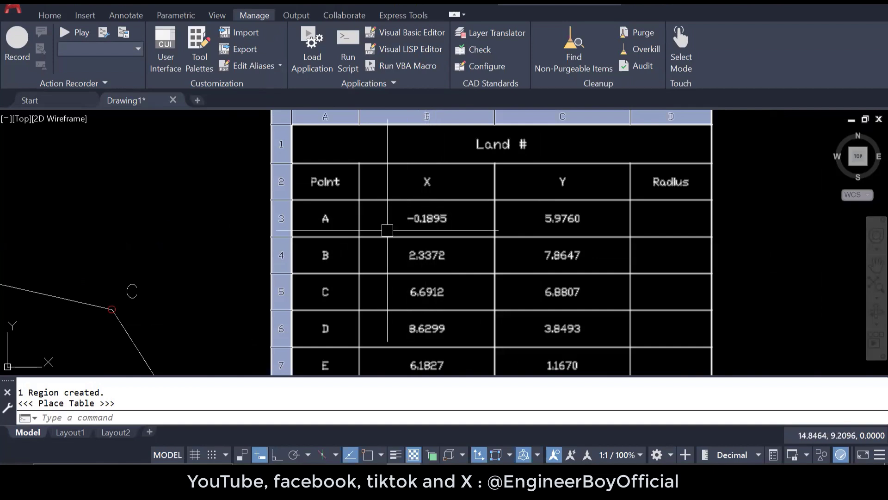
scroll(383, 194, "down", 2)
scroll(383, 194, "down", 4)
scroll(372, 308, "up", 4)
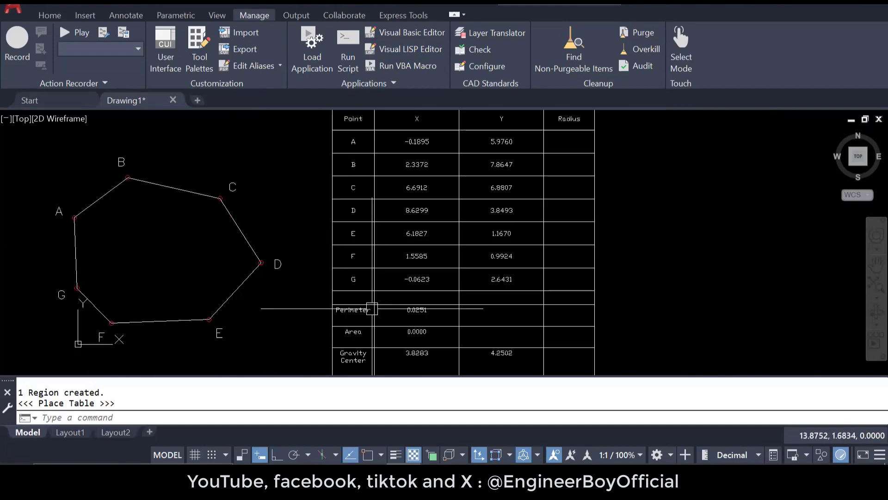
Examine the table's Radius column against the segments of the seven-sided polyline.
mouse_move(552, 208)
middle_mouse_down()
mouse_move(547, 169)
mouse_move(519, 221)
middle_mouse_up()
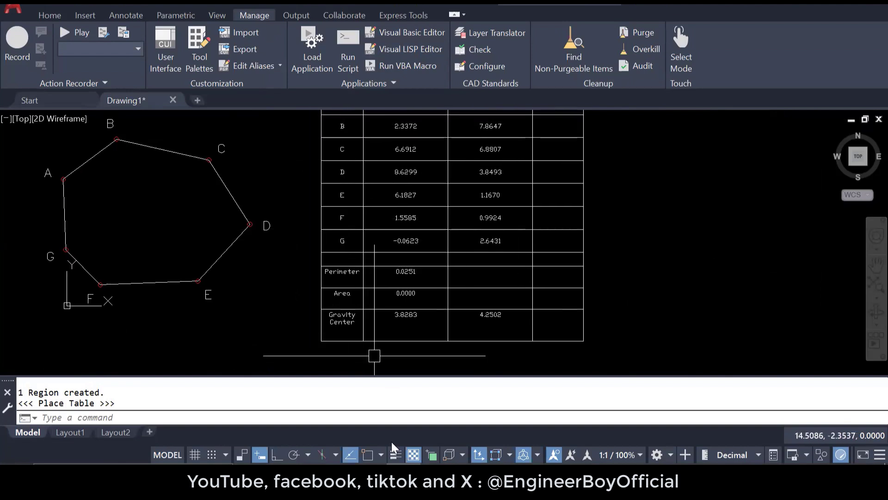
scroll(429, 293, "down", 1)
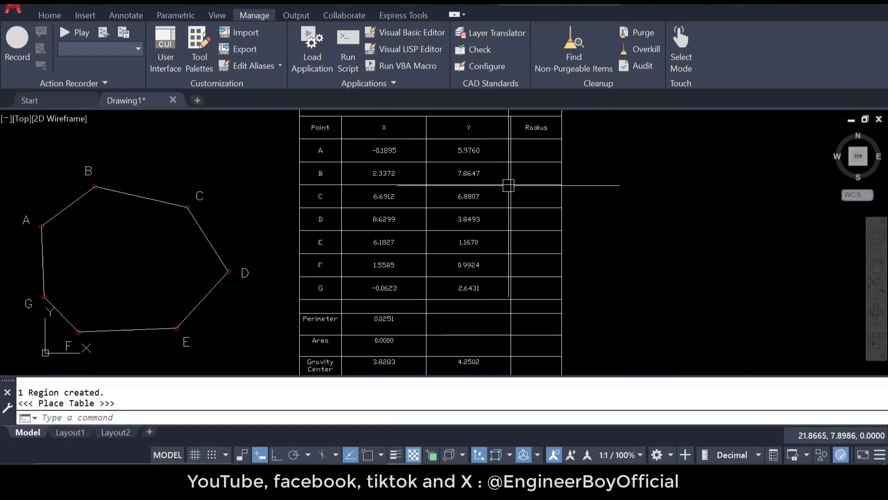
scroll(543, 133, "up", 4)
scroll(500, 157, "down", 3)
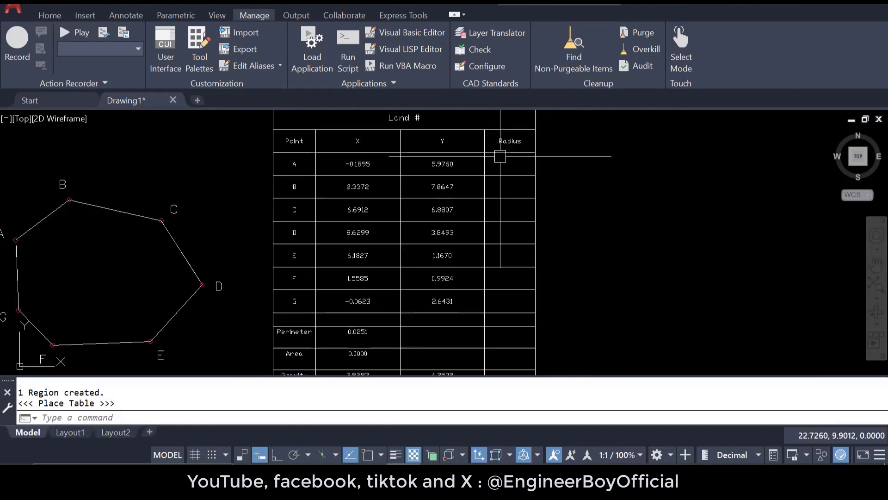
middle_click_drag(520, 270, 518, 208)
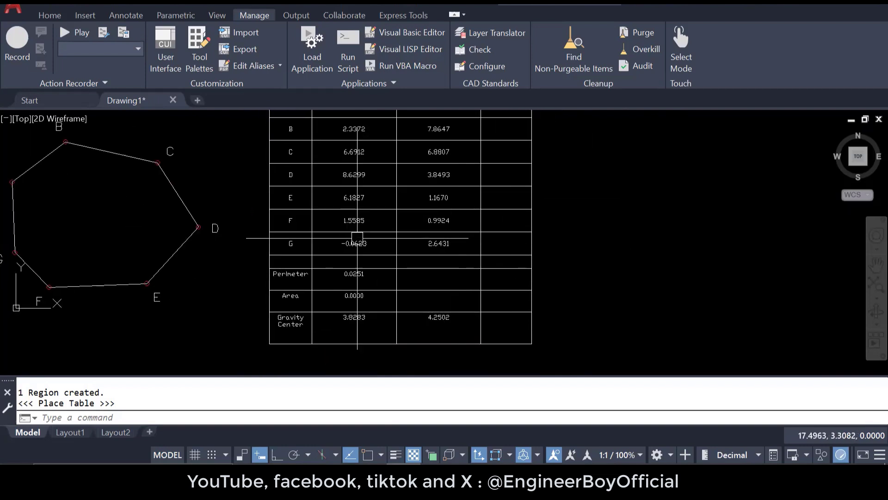
middle_click_drag(237, 225, 392, 258)
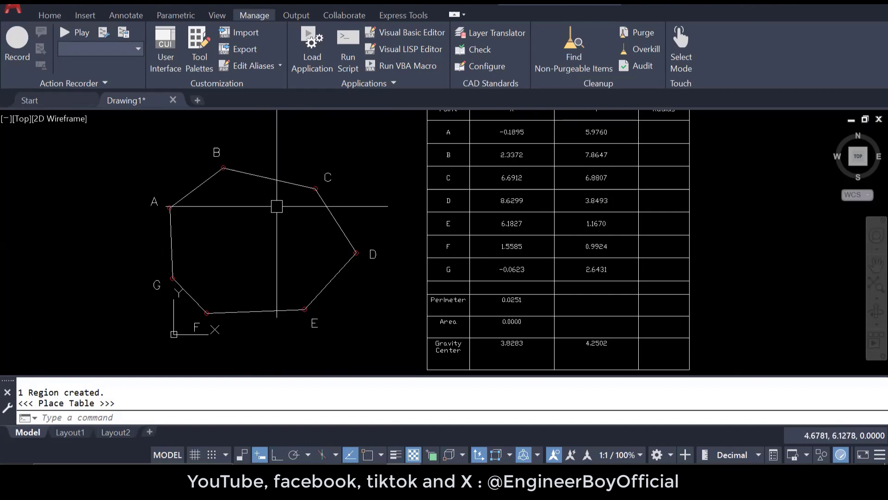
middle_click_drag(620, 253, 517, 265)
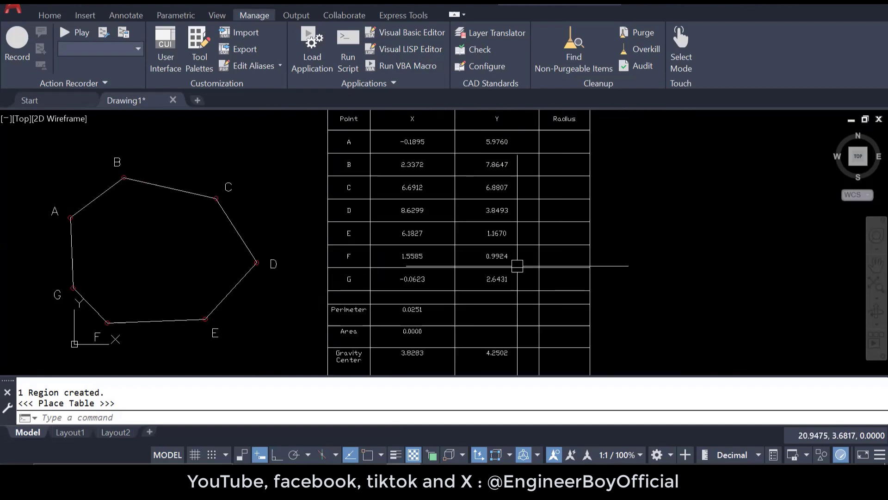
left_click(583, 225)
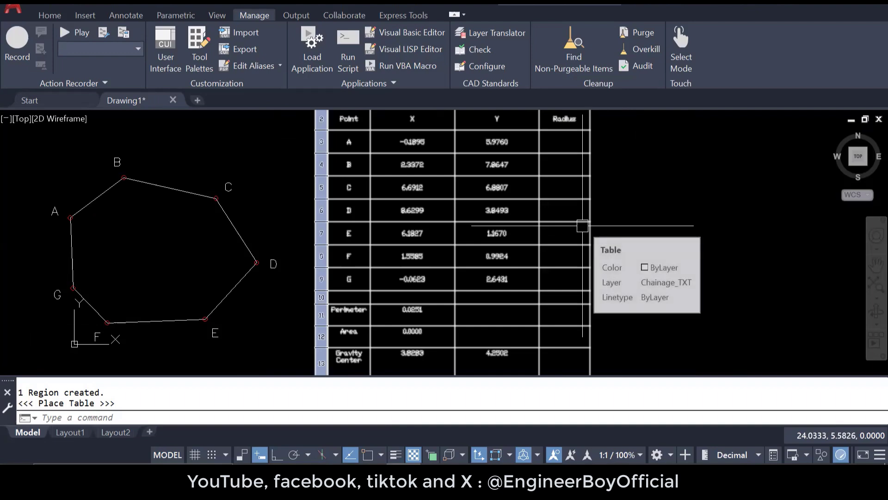
key("Escape")
middle_click_drag(590, 269, 589, 253)
Examine the Perimeter, Area and Gravity Center rows of the coordinate table in relation to the polyline.
scroll(415, 256, "up", 3)
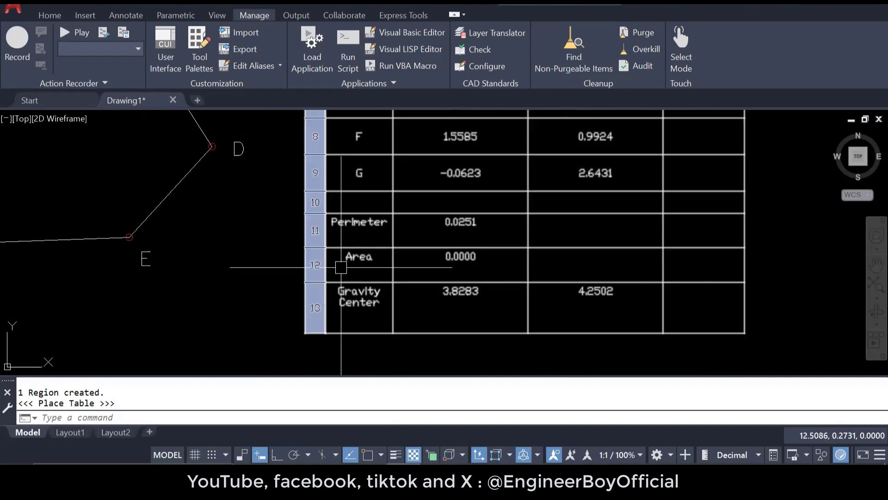
scroll(342, 267, "up", 3)
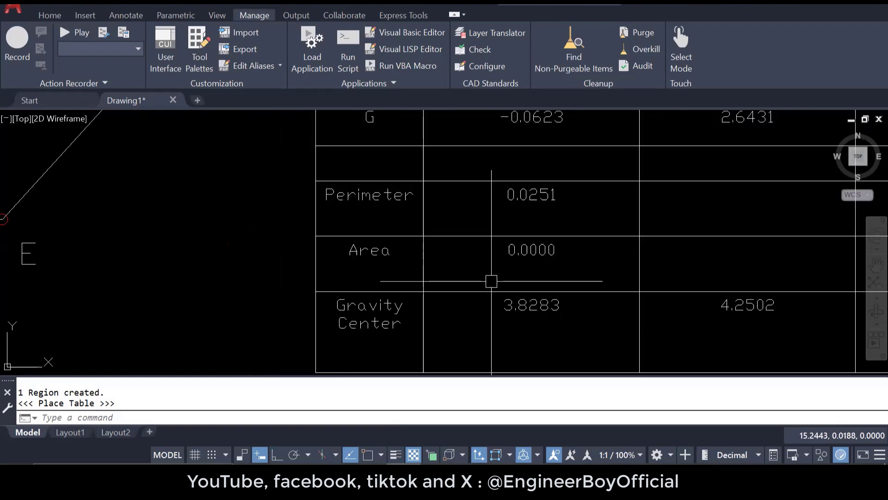
scroll(499, 282, "down", 6)
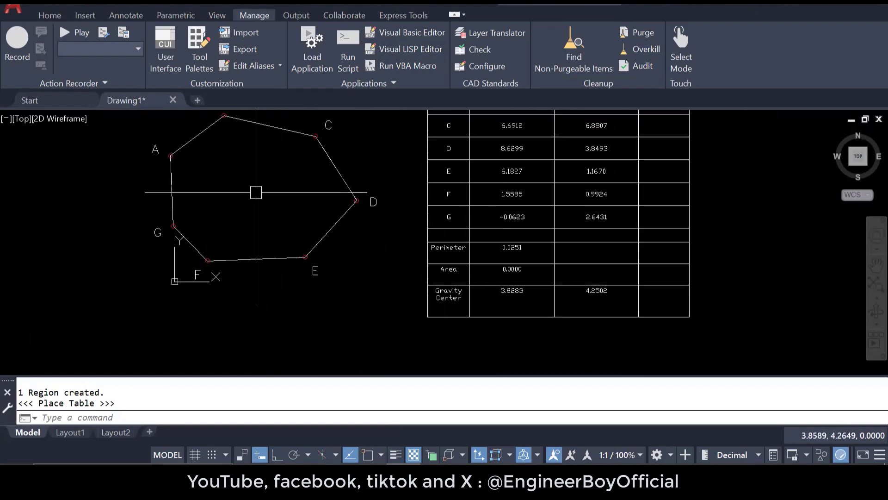
scroll(544, 282, "up", 5)
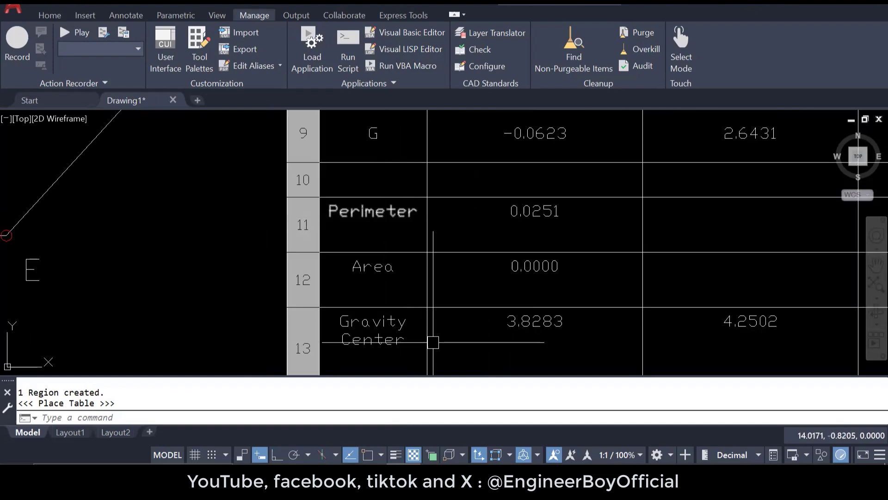
scroll(354, 245, "down", 3)
scroll(406, 300, "up", 3)
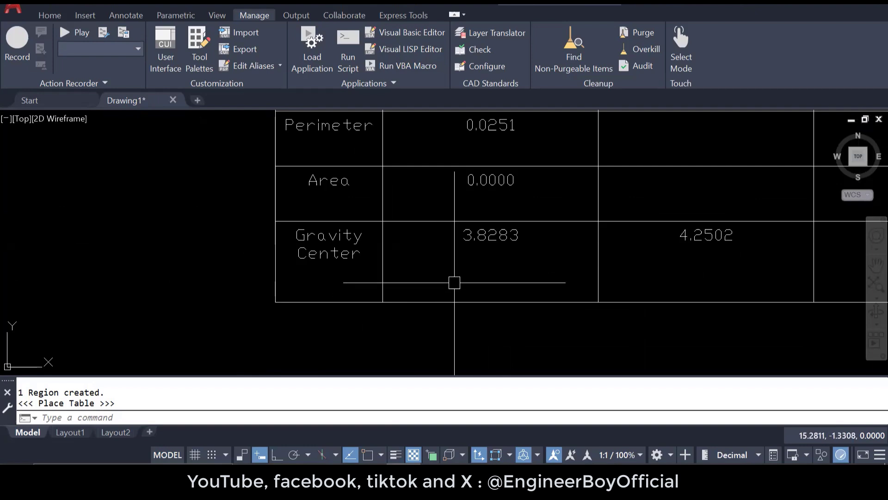
scroll(454, 282, "down", 4)
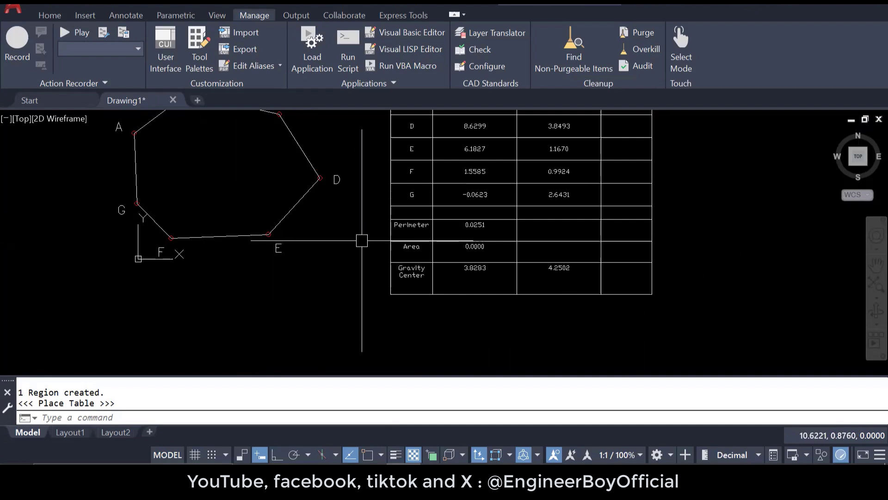
middle_click_drag(272, 207, 279, 224)
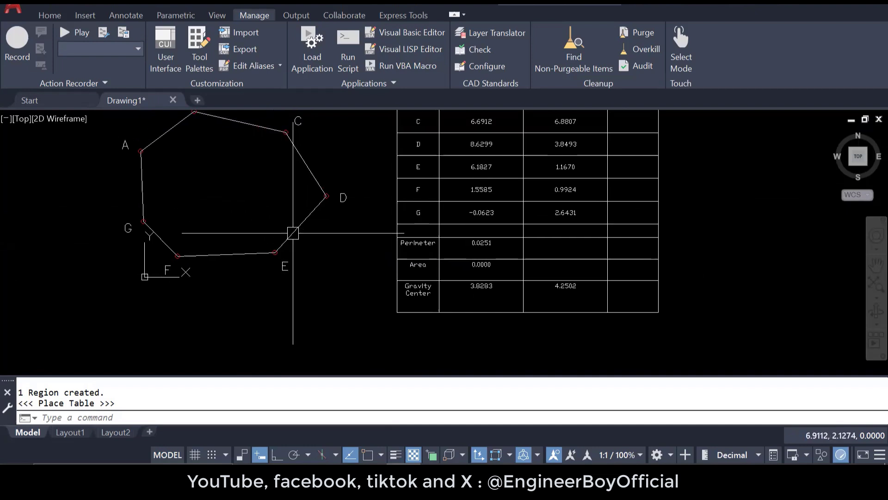
scroll(483, 300, "up", 2)
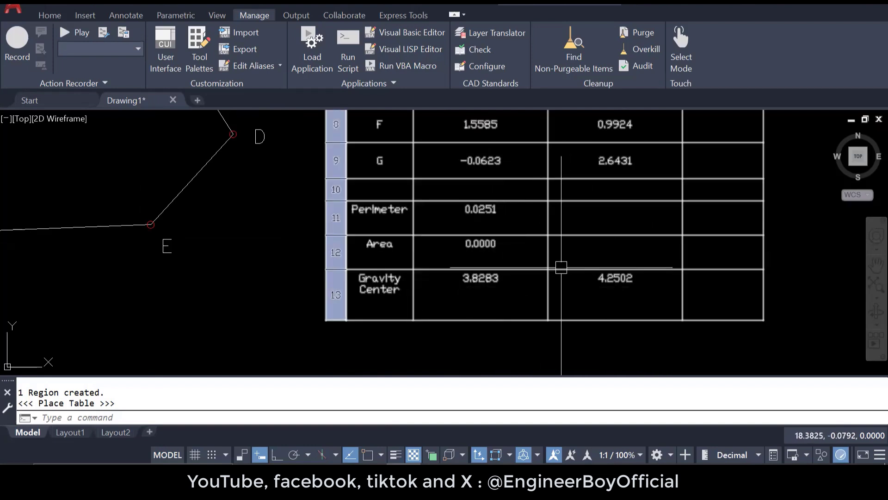
scroll(560, 273, "down", 2)
left_click(341, 171)
key("Escape")
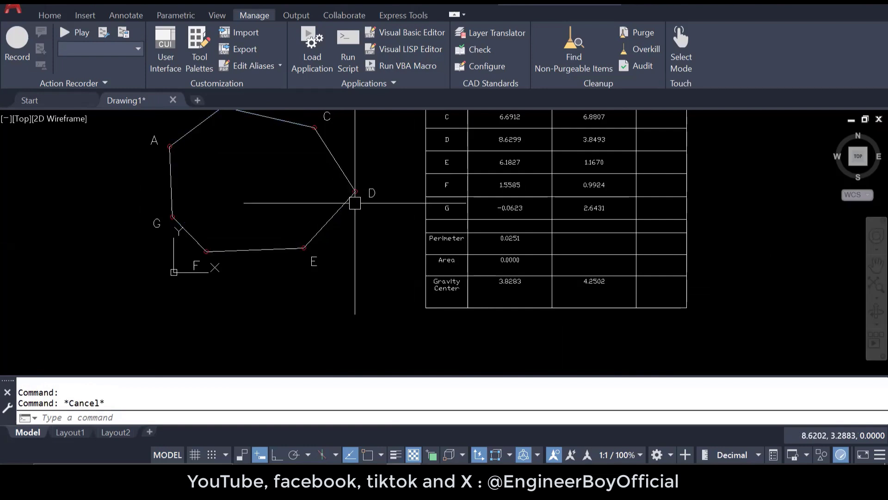
scroll(351, 199, "down", 2)
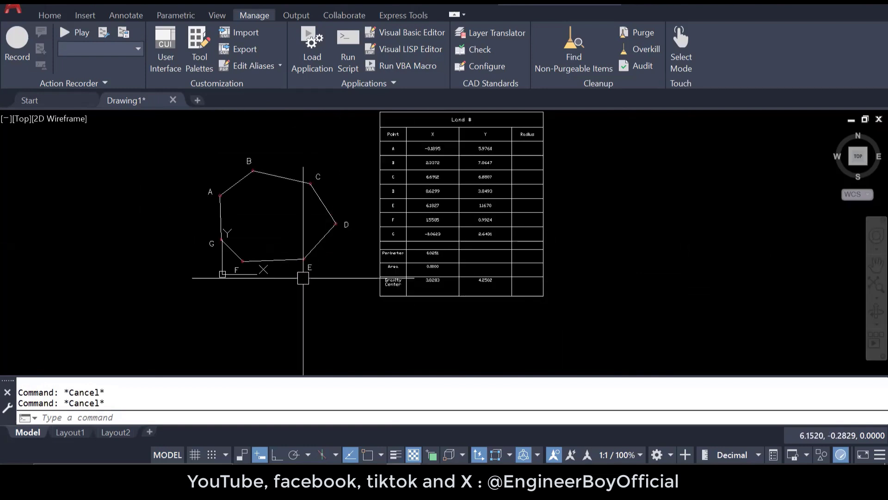
scroll(319, 271, "up", 2)
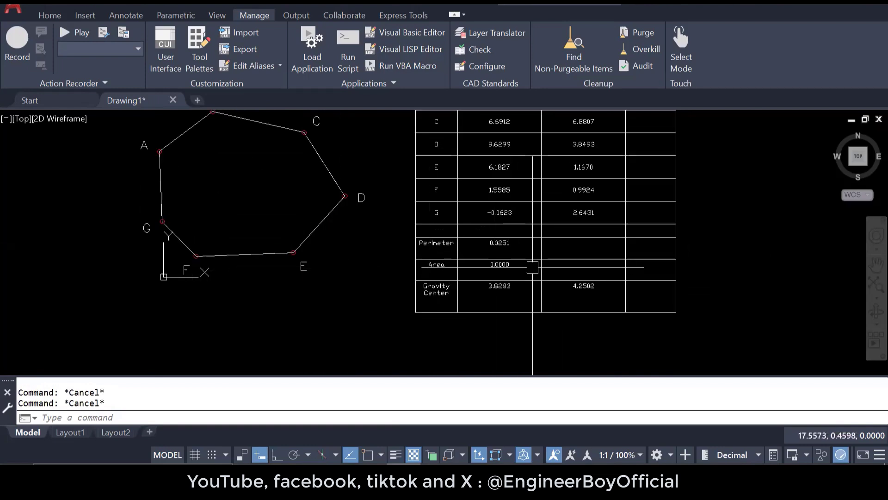
scroll(532, 266, "up", 2)
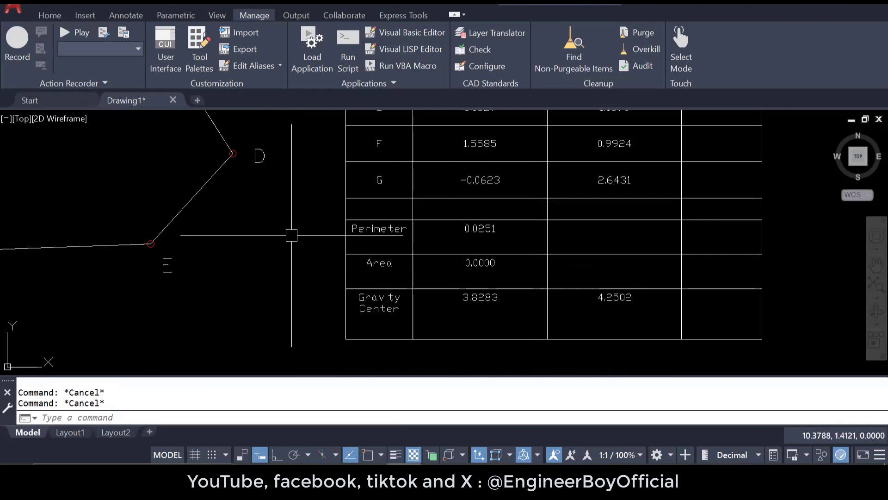
scroll(291, 235, "down", 2)
scroll(239, 234, "down", 3)
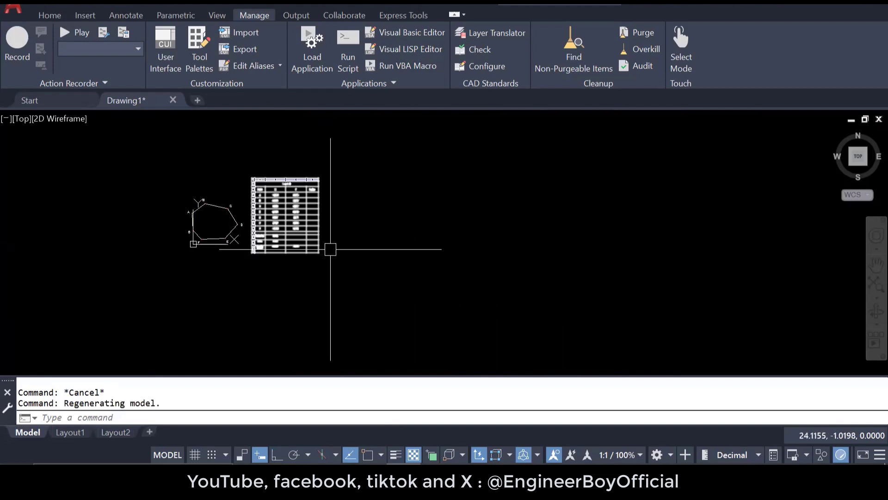
Draw a large closed seven-sided polyline with straight segments, well clear of the small labelled shape and its coordinate table.
key("Return")
left_click(416, 193)
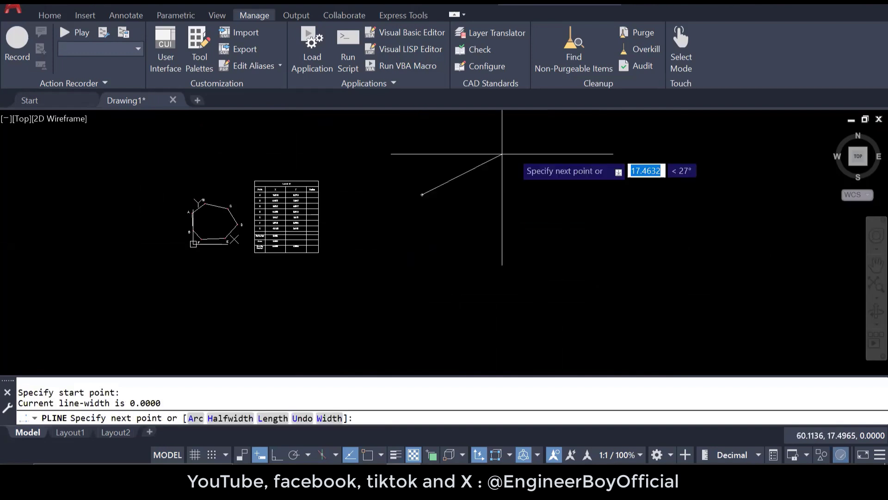
left_click(592, 119)
scroll(345, 152, "down", 3)
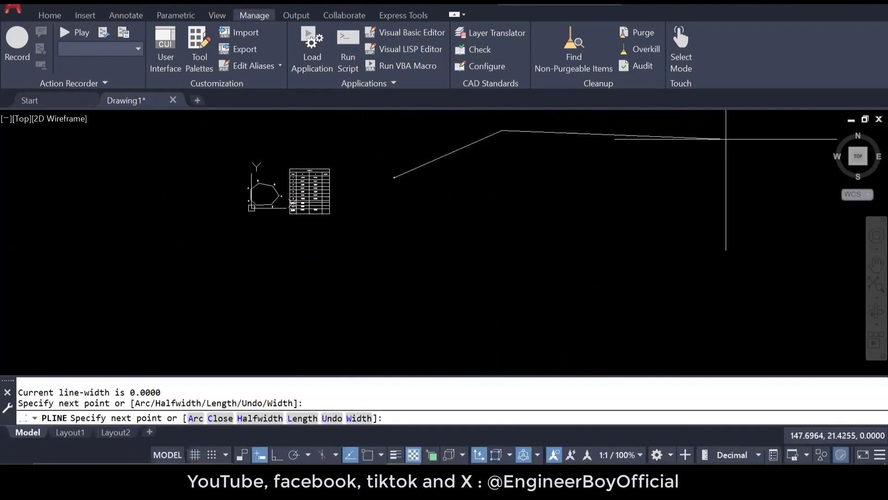
left_click(726, 139)
left_click(781, 258)
left_click(726, 330)
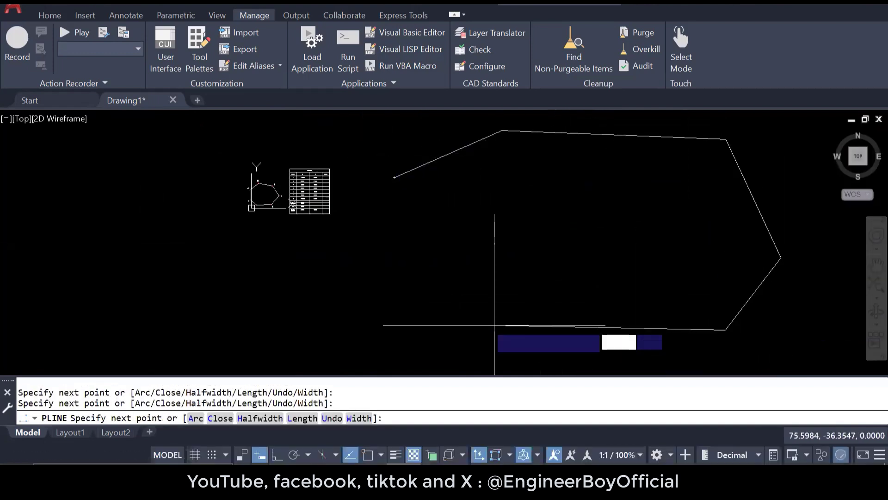
left_click(494, 324)
type("c")
key("Return")
middle_click_drag(504, 240, 285, 240)
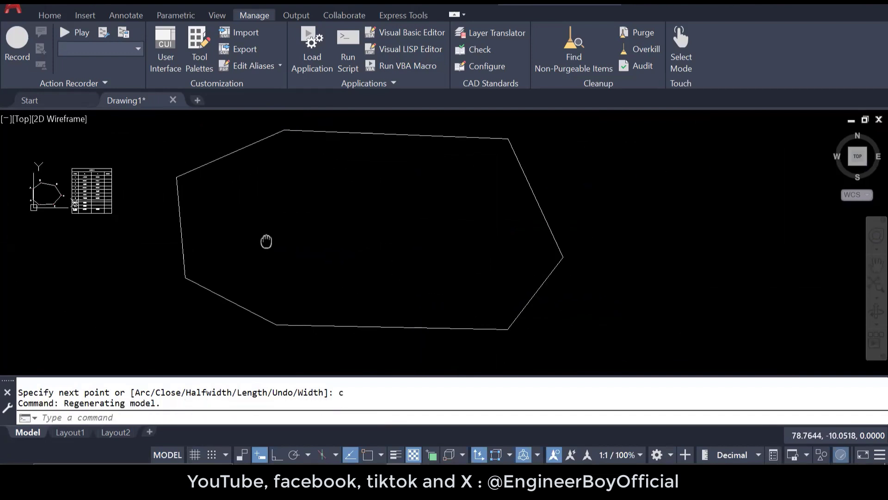
key("Escape")
key("Escape")
Delete the large unlabelled seven-sided polyline, keeping the small labelled shape and its coordinate table.
scroll(44, 194, "up", 8)
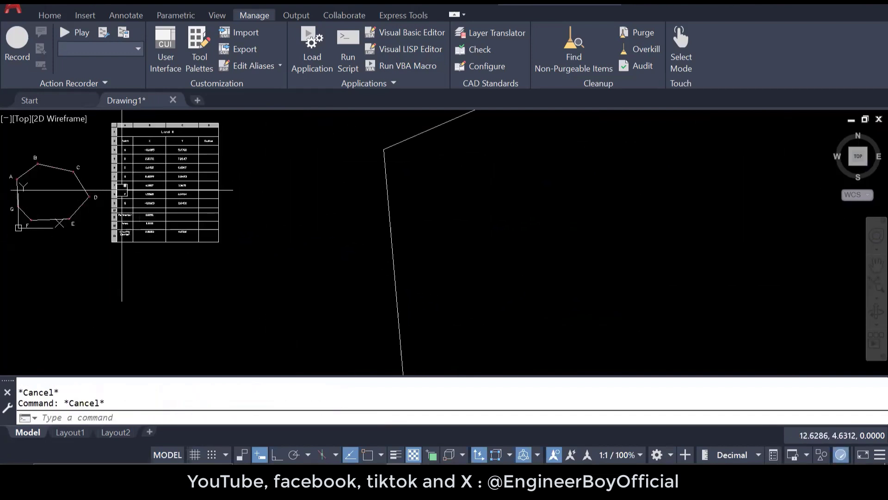
scroll(145, 232, "up", 4)
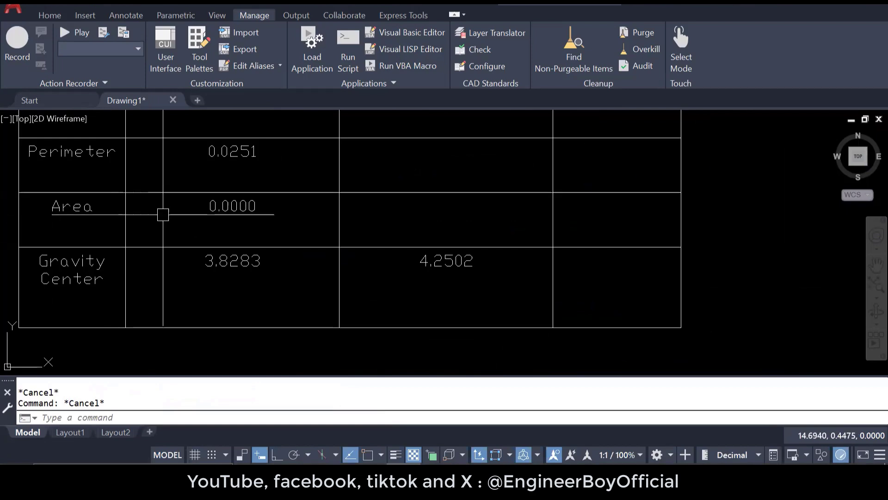
scroll(274, 235, "down", 8)
scroll(274, 235, "up", 5)
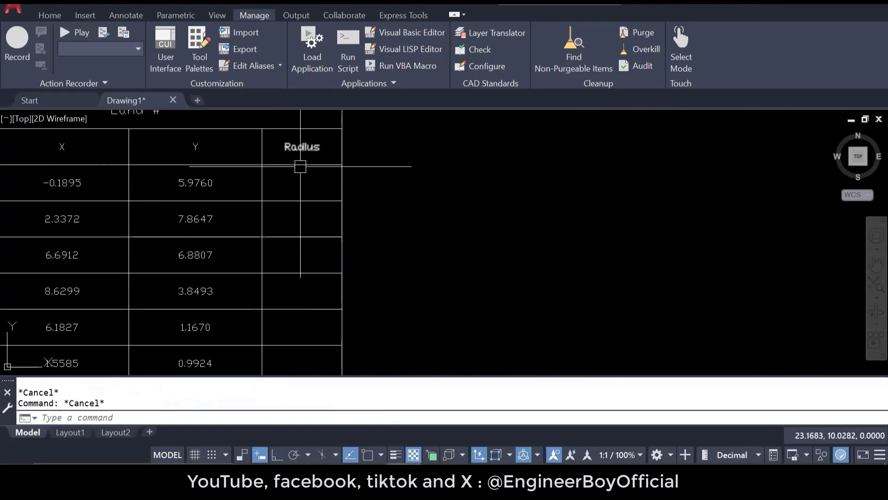
scroll(224, 166, "down", 8)
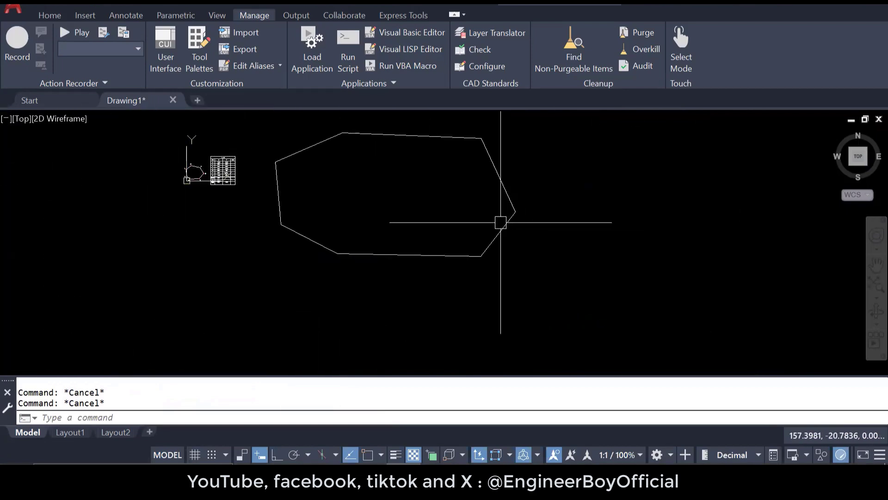
left_click(504, 230)
key("Escape")
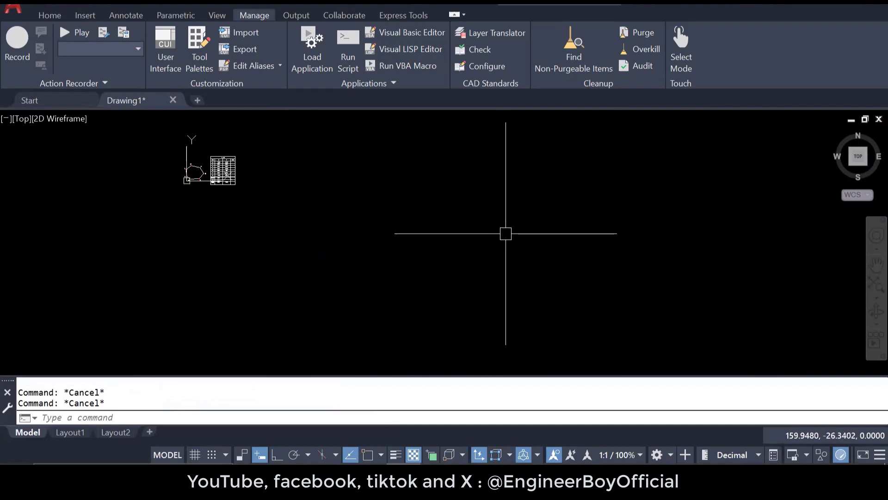
Start a new large polyline beside the small table and draw six connected straight segments clockwise around its upper and far sides.
type("pl")
key("Return")
left_click(311, 202)
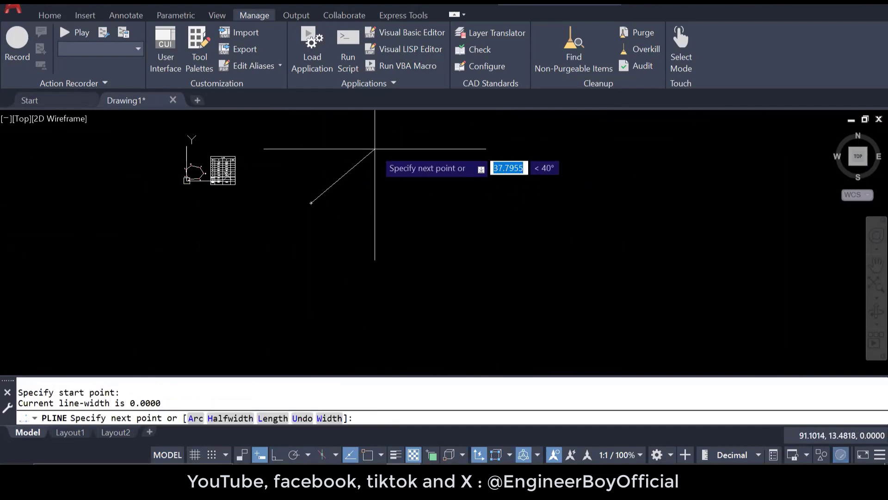
left_click(377, 148)
left_click(489, 129)
left_click(576, 148)
left_click(658, 210)
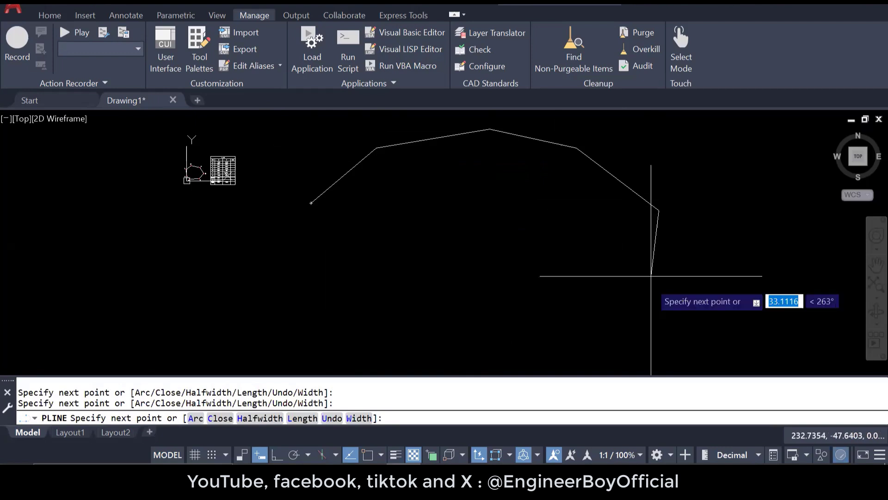
type("c")
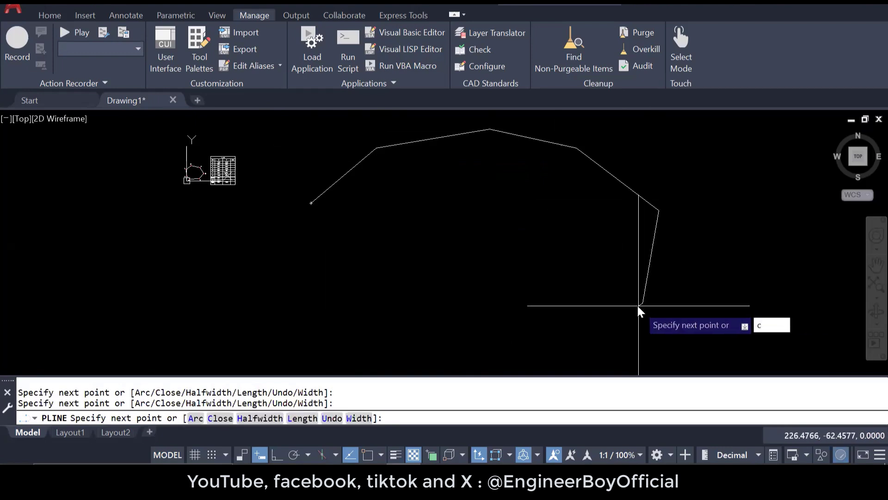
key("BackSpace")
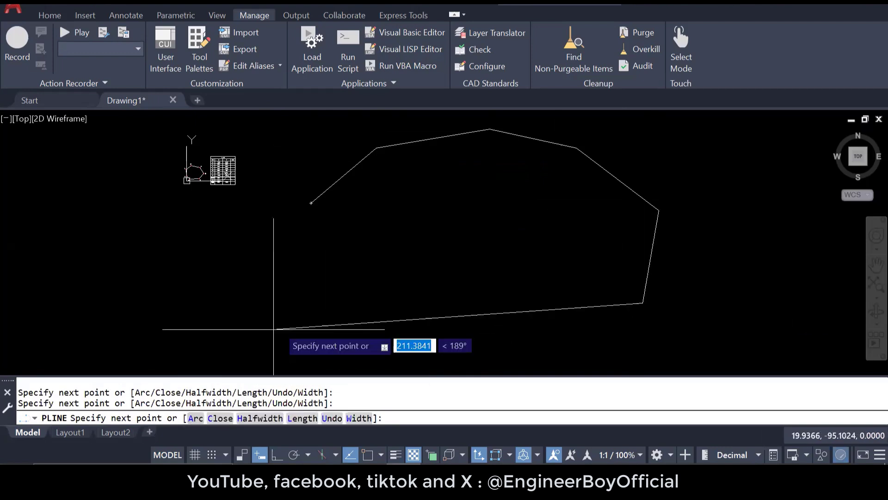
left_click(581, 343)
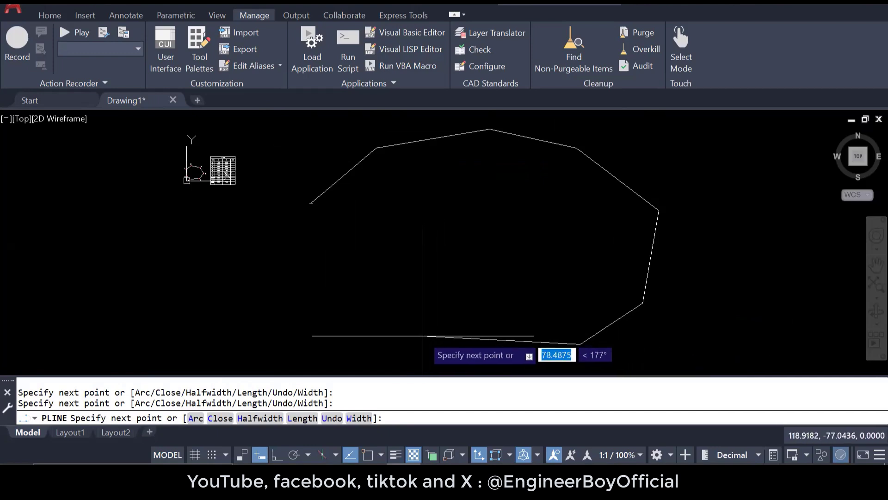
Continue the polyline with three tangent arcs along its lower side, add one straight segment upward, and close the shape.
left_click(196, 418)
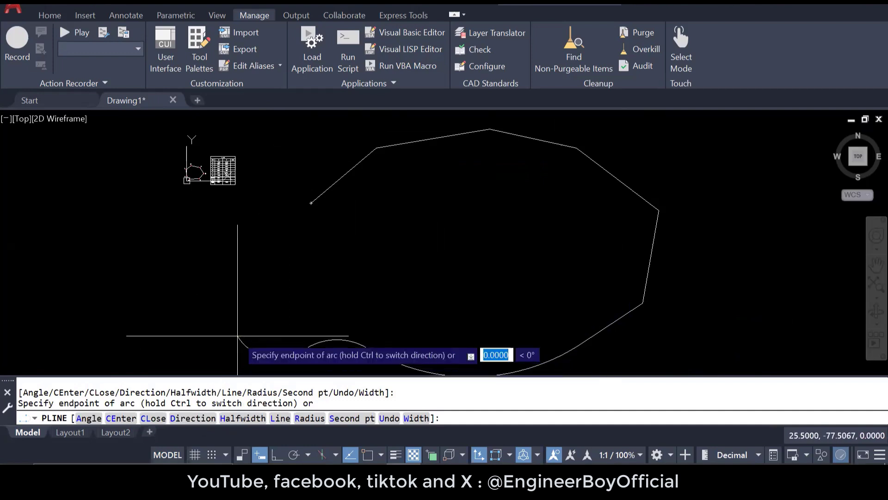
left_click(282, 418)
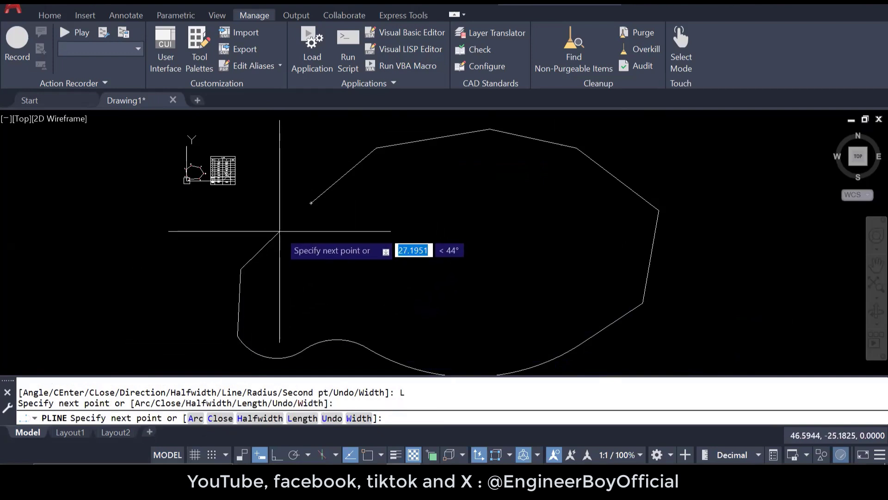
type("c")
key("Return")
middle_click_drag(297, 241, 332, 228)
key("Escape")
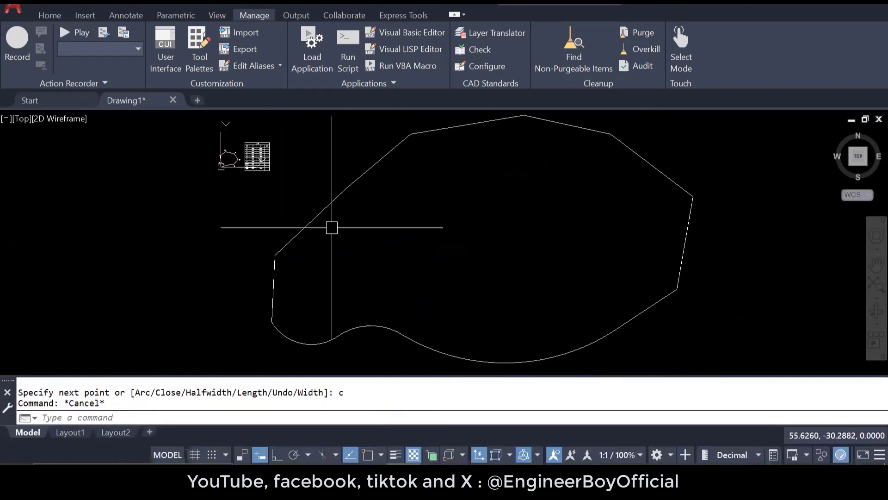
key("Escape")
Run TABCORD on the closed polyline with arcs and place its coordinate table inside the shape.
type("tabcord")
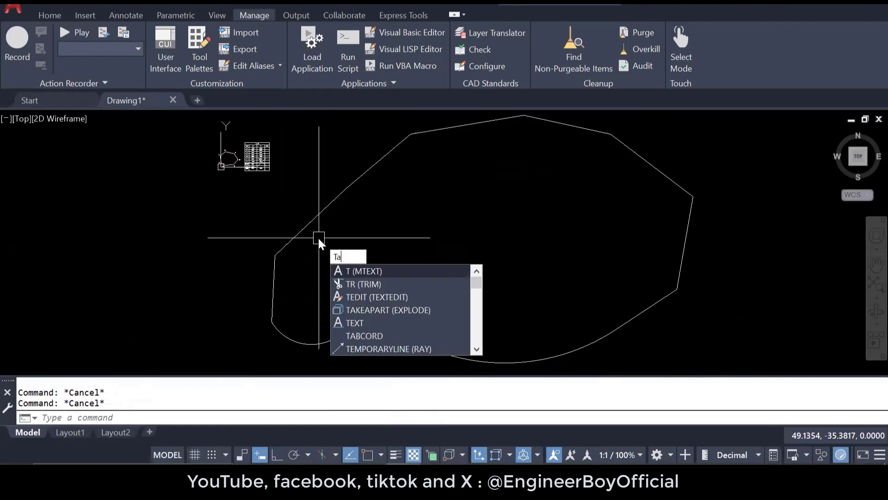
key("Return")
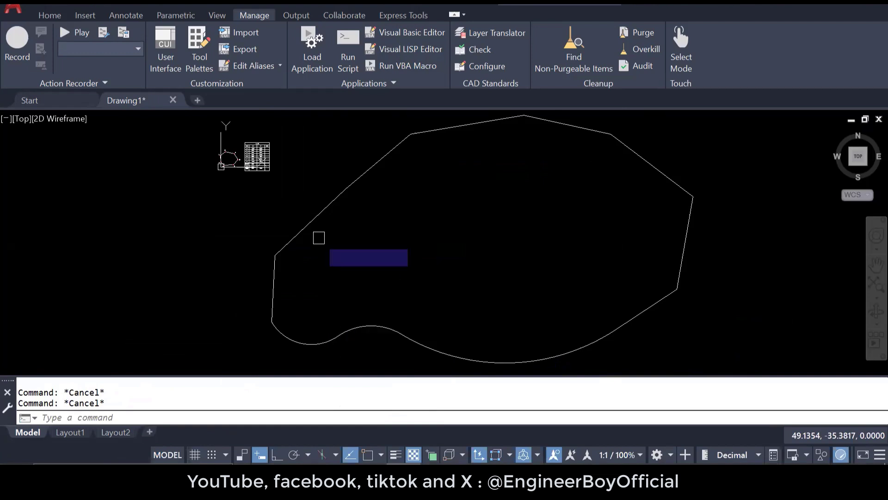
left_click(326, 216)
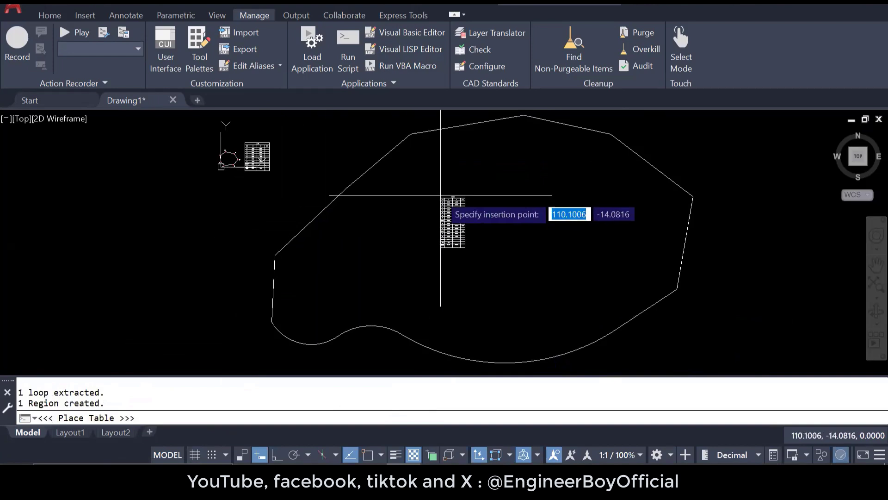
Examine the vertex labels and markers placed around the large polyline, including points A, B and C.
scroll(301, 257, "up", 4)
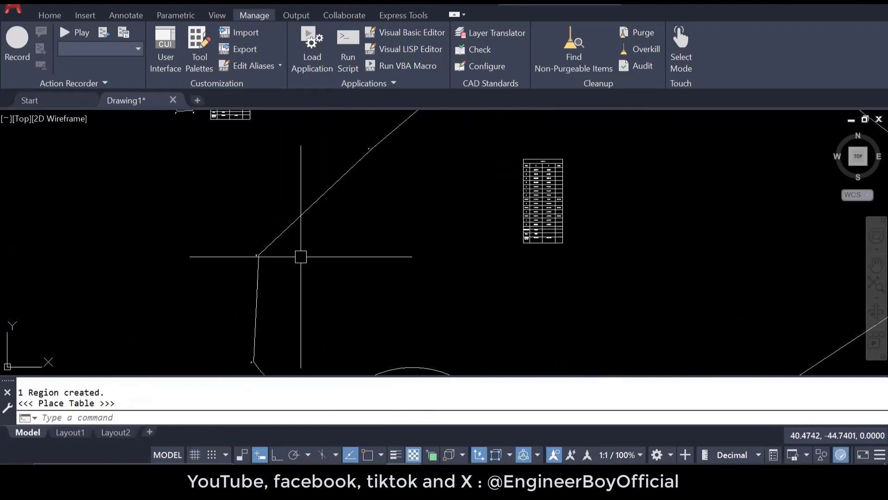
scroll(223, 315, "down", 4)
scroll(484, 168, "up", 6)
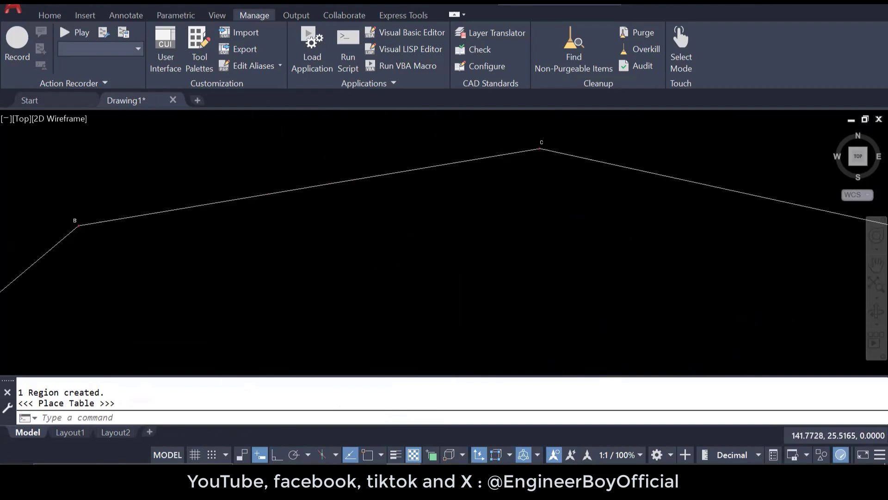
scroll(577, 142, "down", 2)
scroll(278, 200, "up", 4)
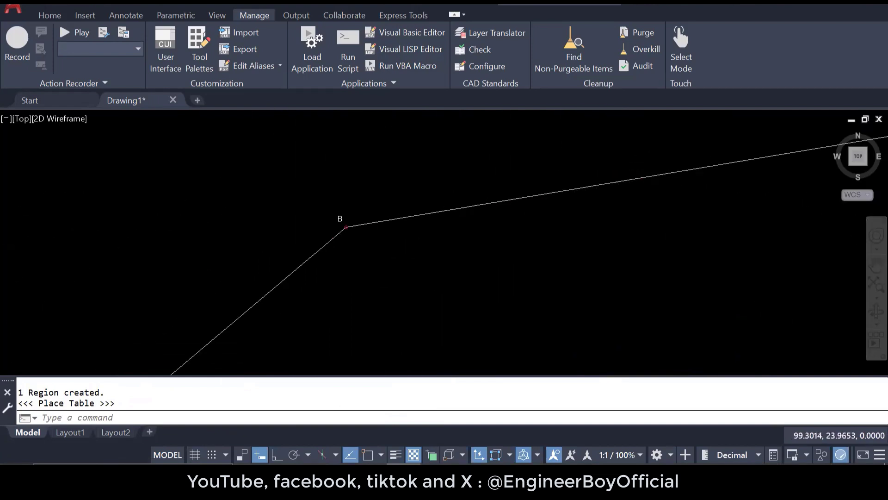
scroll(412, 136, "down", 4)
scroll(212, 328, "up", 6)
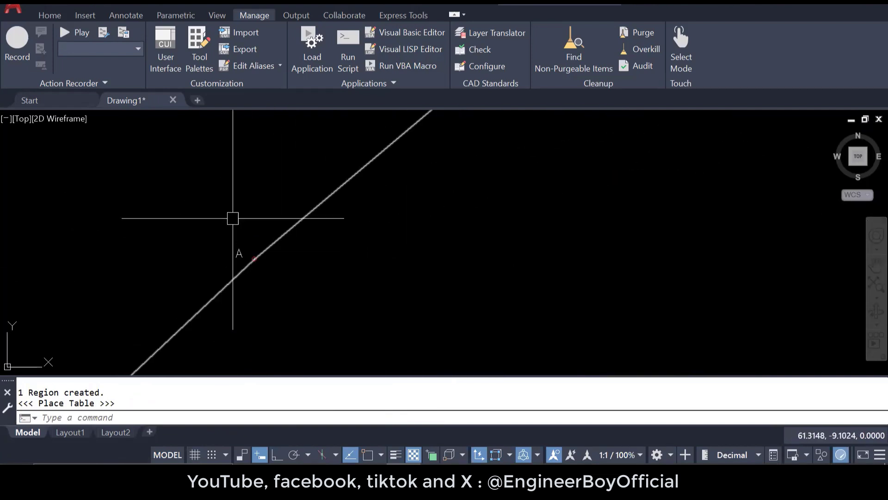
scroll(214, 254, "up", 2)
scroll(246, 208, "down", 8)
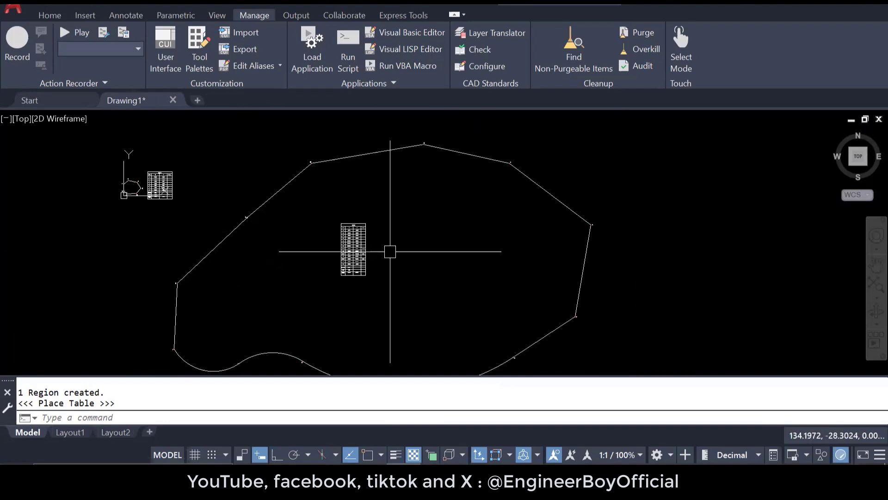
Examine the new table's X and Y coordinates and its center and Radius entries against the polyline's arc segments.
scroll(354, 231, "up", 10)
scroll(441, 190, "up", 2)
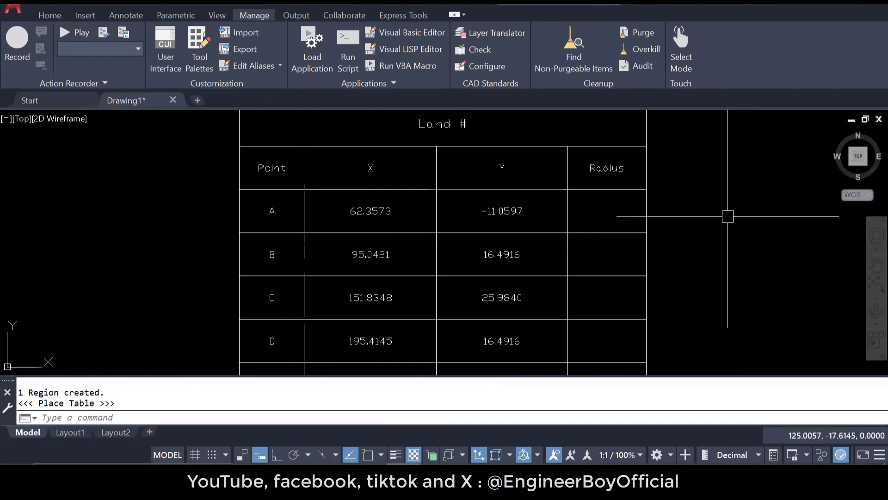
scroll(509, 231, "down", 3)
scroll(511, 301, "up", 4)
scroll(469, 301, "up", 2)
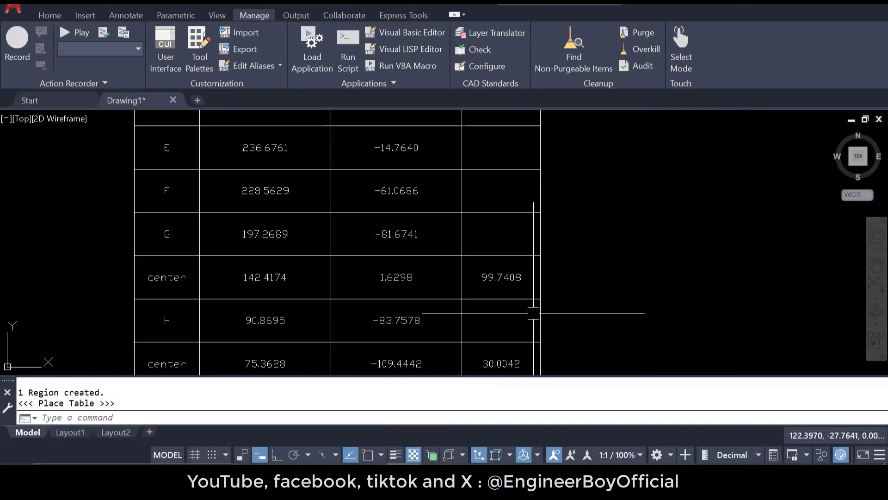
middle_click_drag(533, 304, 526, 253)
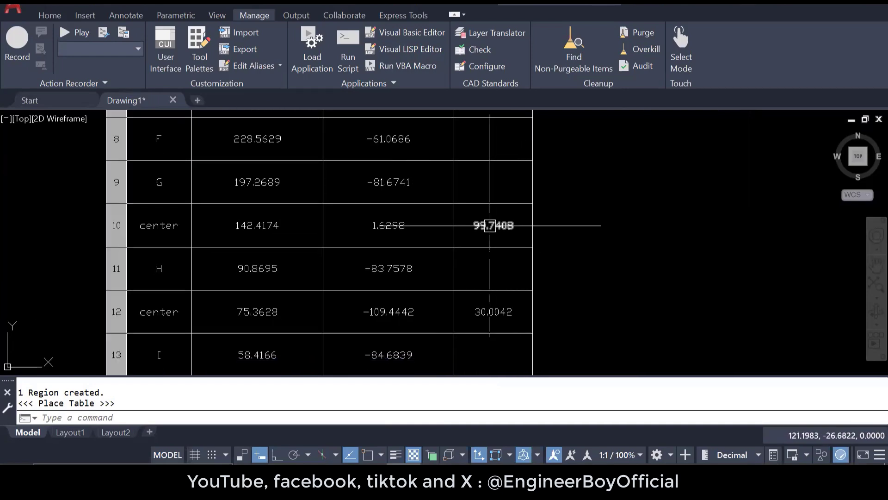
middle_click_drag(535, 314, 534, 298)
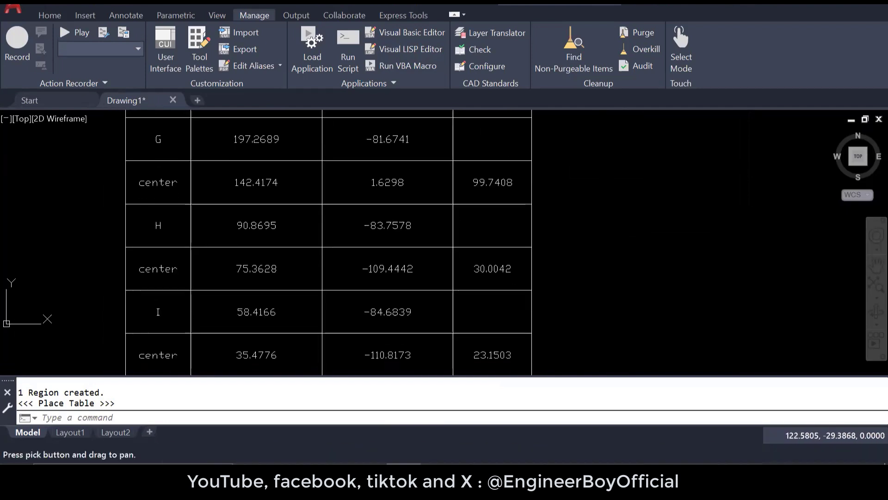
scroll(458, 203, "down", 5)
scroll(412, 255, "down", 3)
scroll(481, 291, "up", 2)
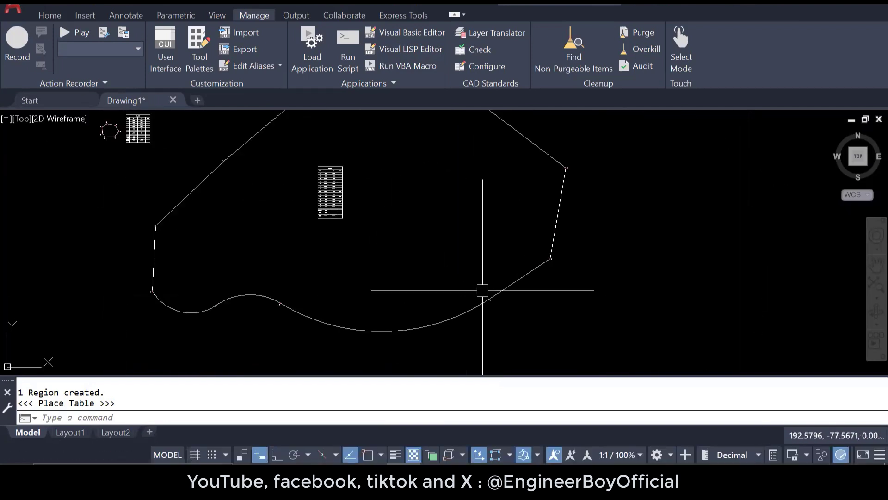
scroll(332, 216, "up", 9)
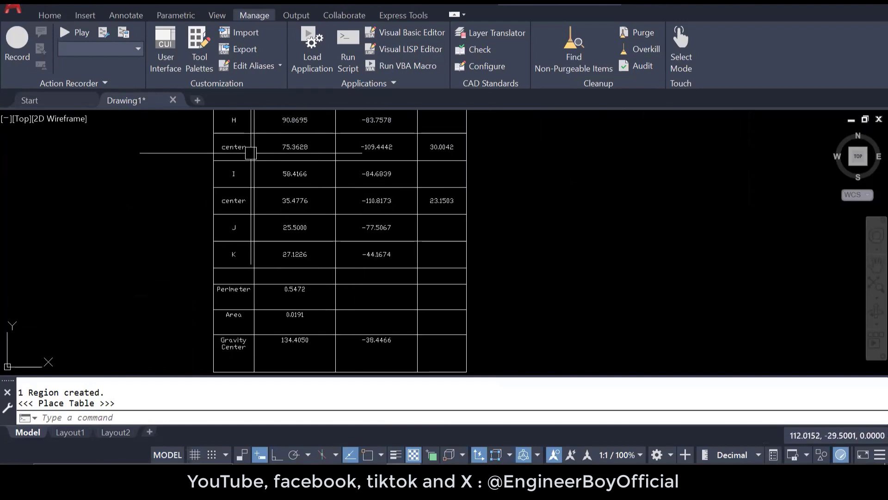
scroll(264, 175, "up", 2)
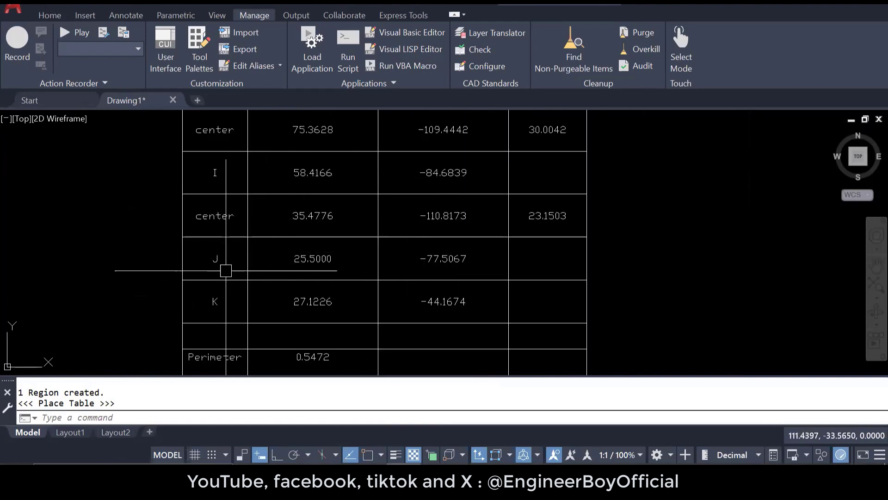
left_click(451, 273)
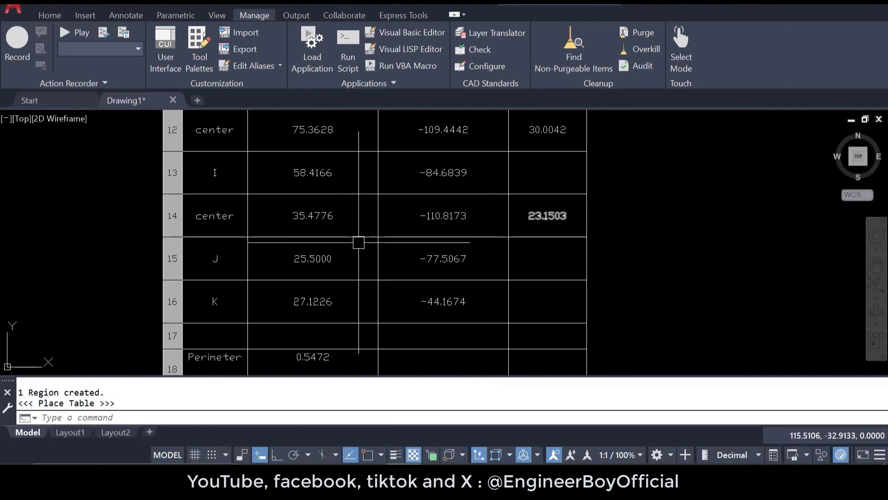
Examine the Perimeter, Area and Gravity Center rows of the large polyline's table.
scroll(359, 242, "down", 5)
scroll(372, 262, "up", 3)
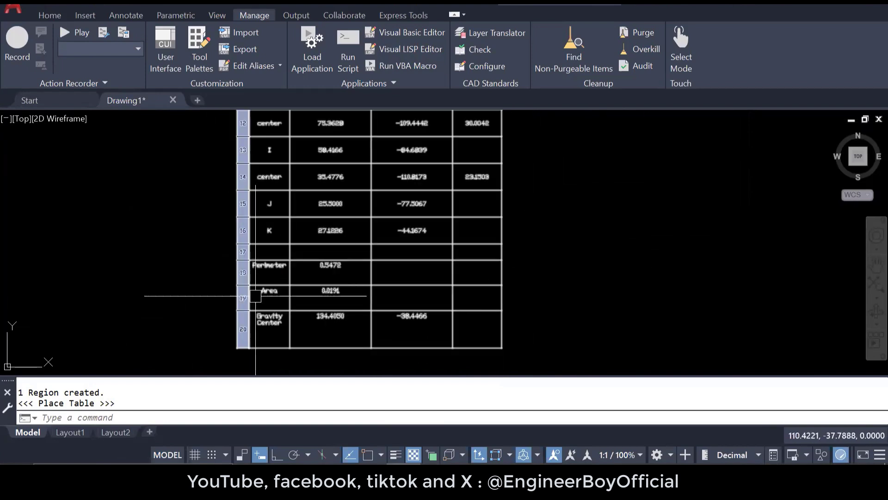
scroll(256, 296, "up", 2)
scroll(361, 282, "up", 3)
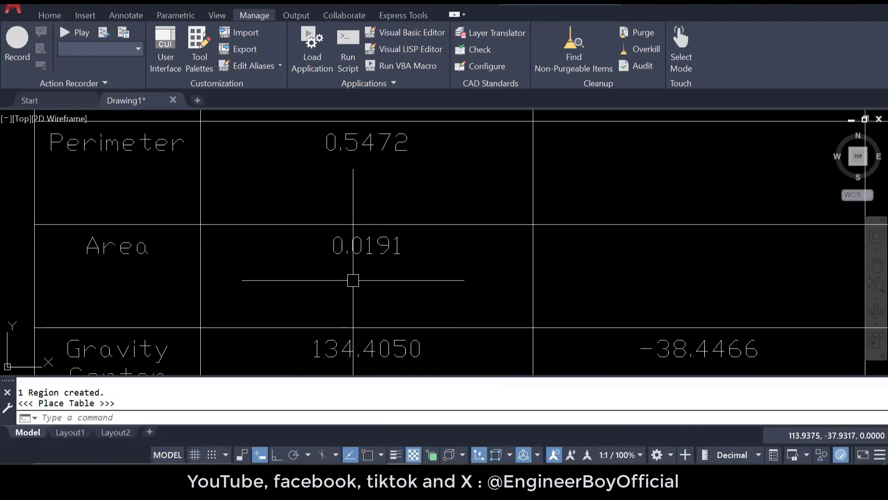
Compare the summary rows at the end of the large polyline's table with the overall shape.
scroll(392, 278, "down", 6)
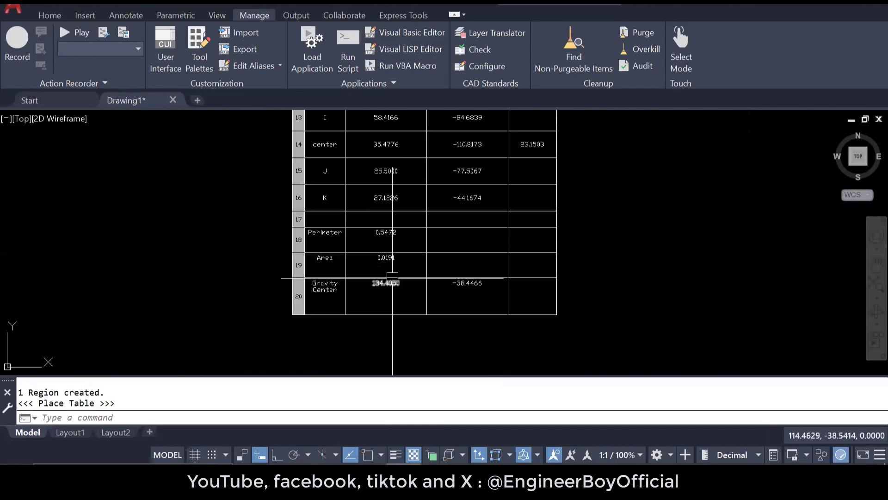
scroll(393, 278, "down", 10)
key("Escape")
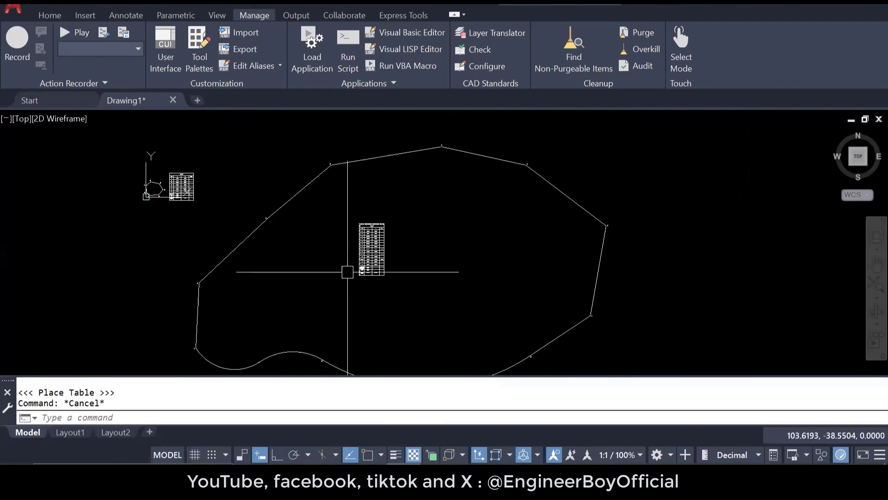
key("Escape")
scroll(301, 205, "down", 2)
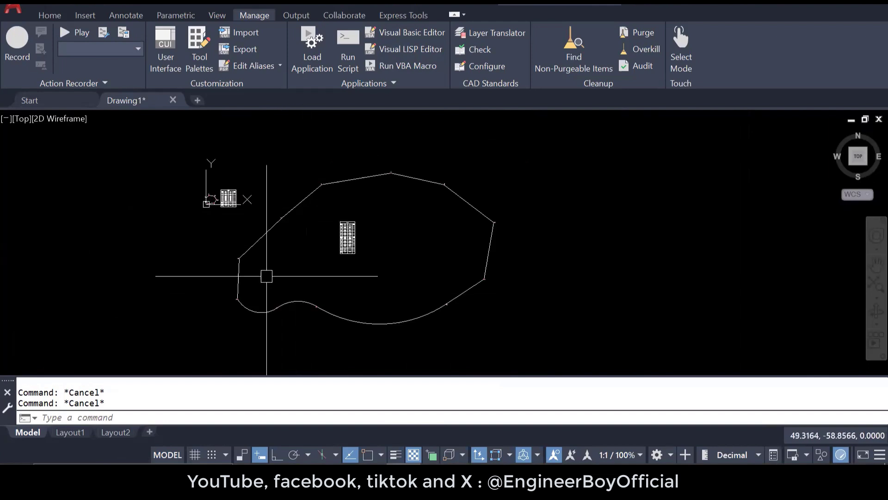
scroll(300, 276, "up", 2)
scroll(388, 239, "up", 10)
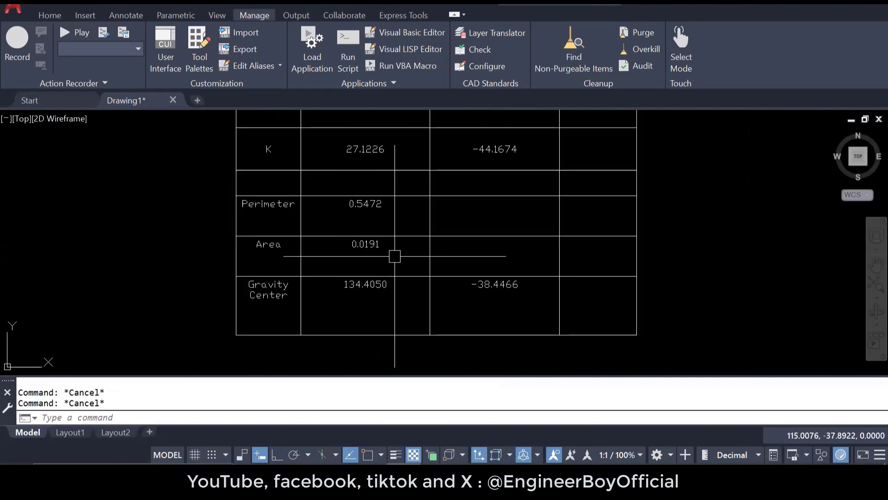
scroll(369, 273, "down", 12)
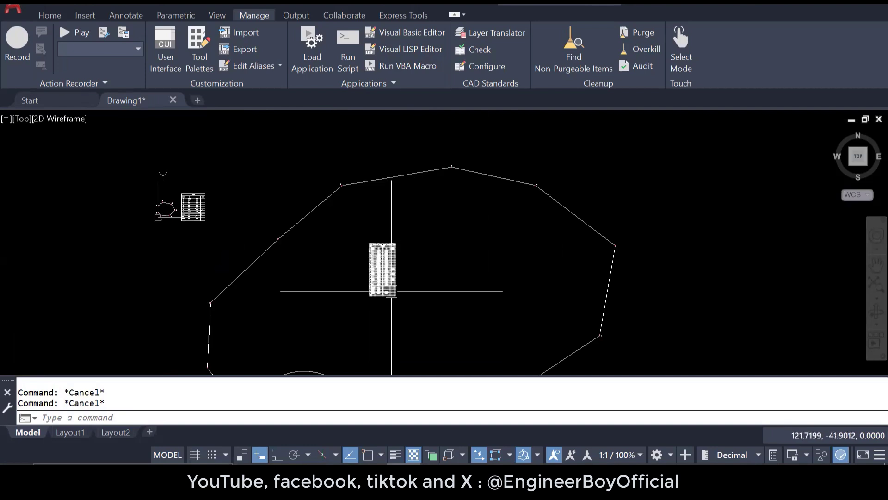
Erase both polylines with their tables and labels, and zoom the empty drawing to its extents.
left_click(474, 317)
left_click(167, 157)
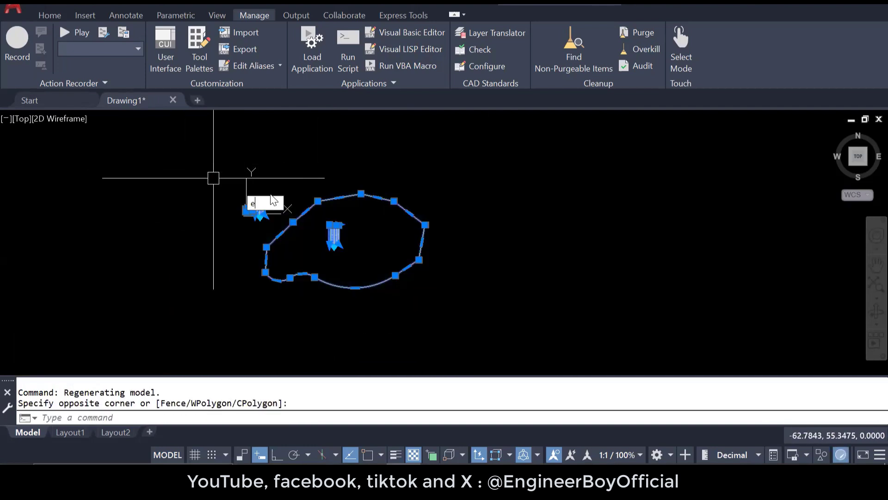
key("Delete")
key("Escape")
key("Escape")
middle_click(397, 225)
middle_click(396, 226)
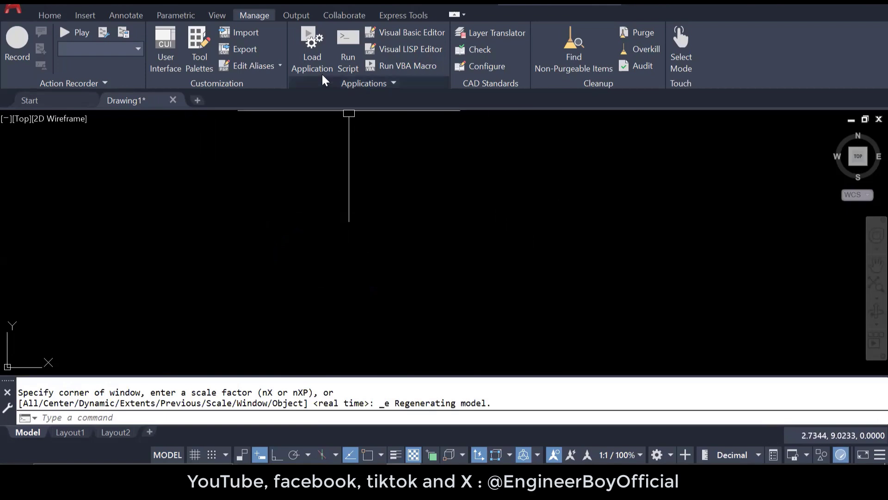
Load the CD.VLX routine from the Lisp folder and return to the drawing.
left_click(313, 57)
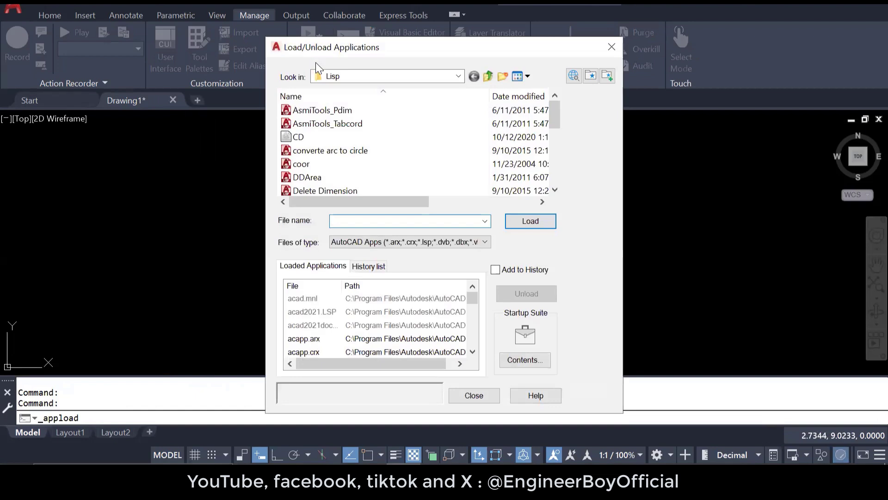
left_click(313, 138)
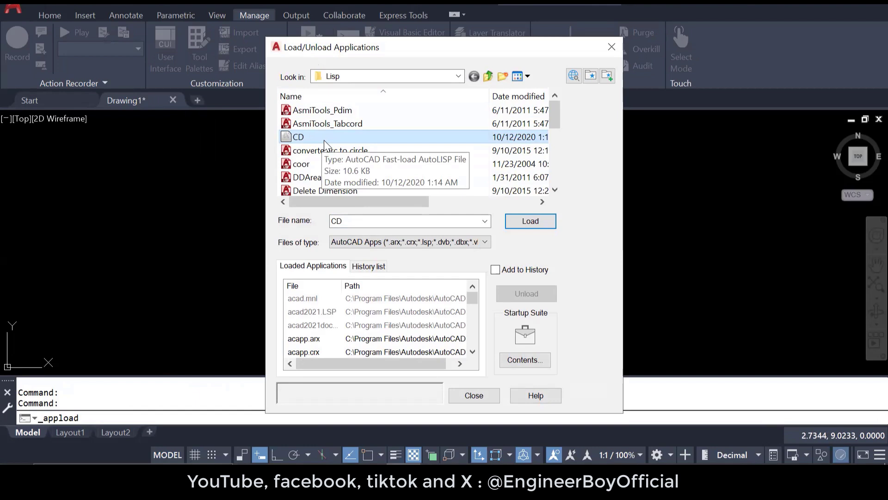
left_click(543, 224)
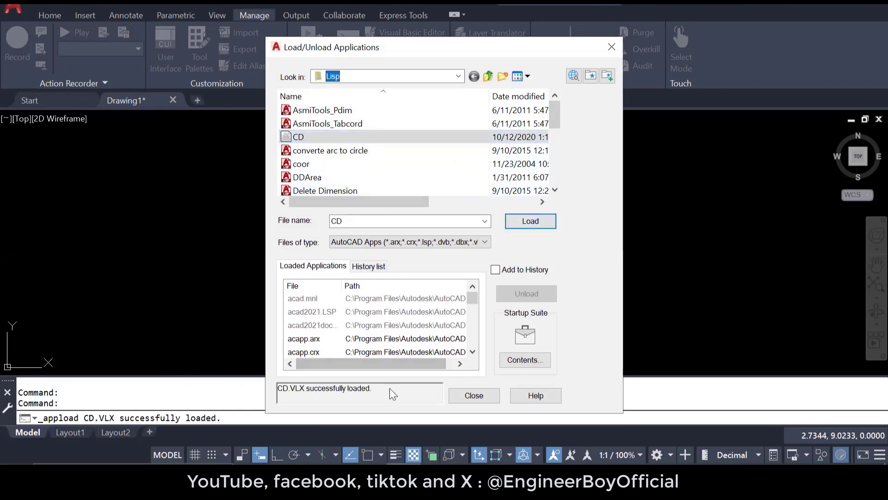
left_click(480, 397)
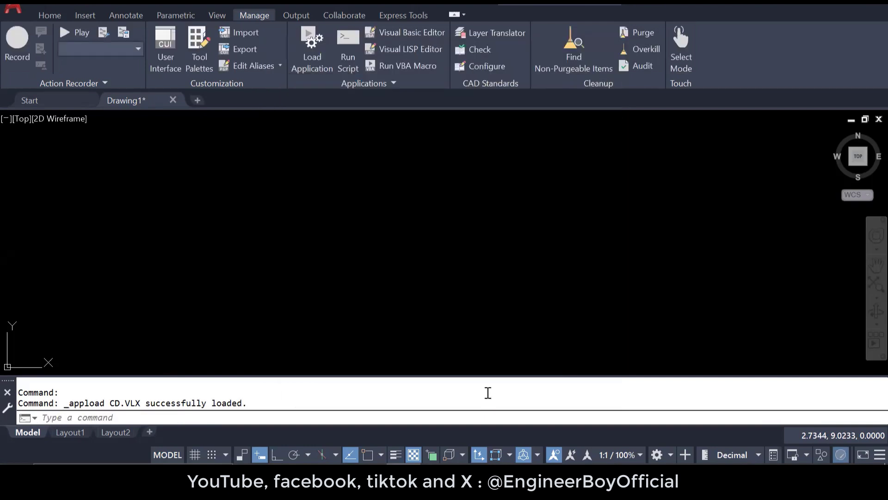
left_click(460, 170)
left_click(408, 207)
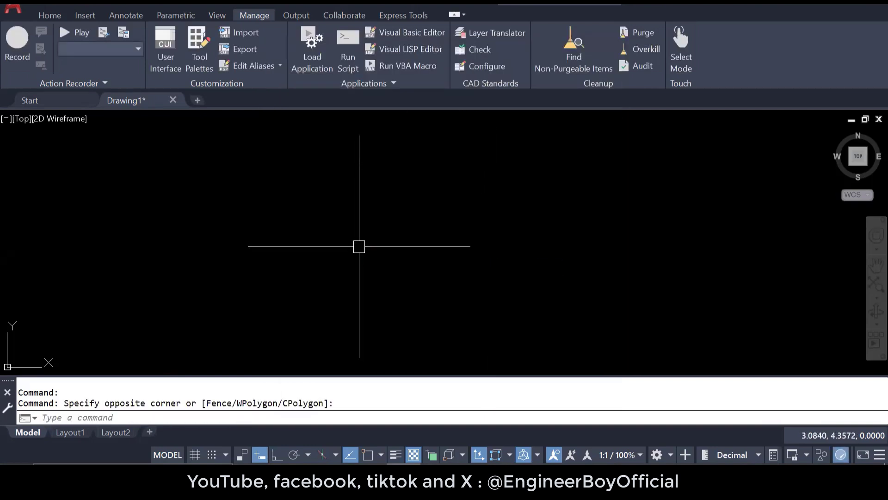
Draw a single polyline segment 100 units long, rising at about 26°.
type("pl")
key("Return")
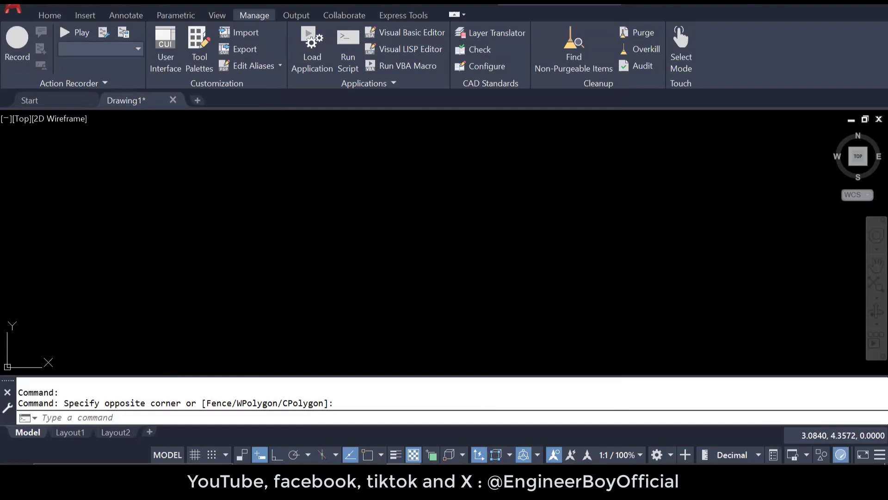
left_click(237, 248)
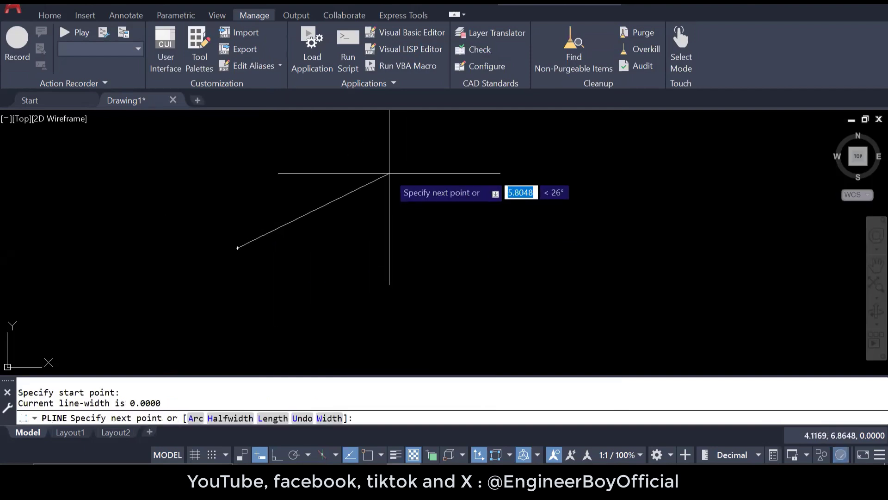
type("100")
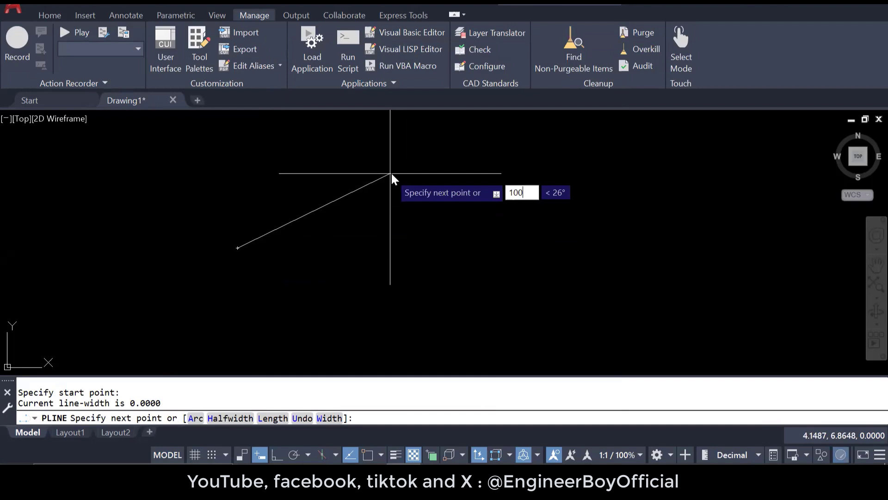
key("Return")
scroll(389, 174, "down", 4)
key("Escape")
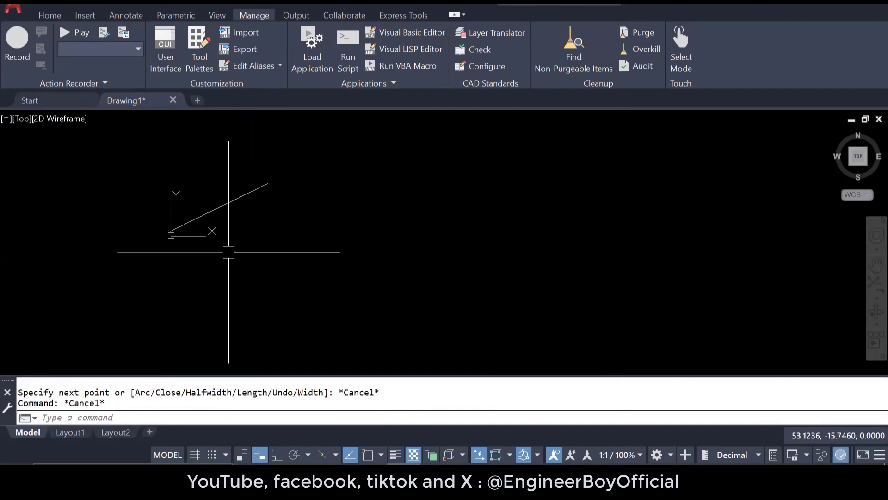
Move the 100-unit segment away from the origin to the open area on its right.
left_click(231, 237)
left_click(184, 179)
type("m")
key("Return")
left_click(265, 232)
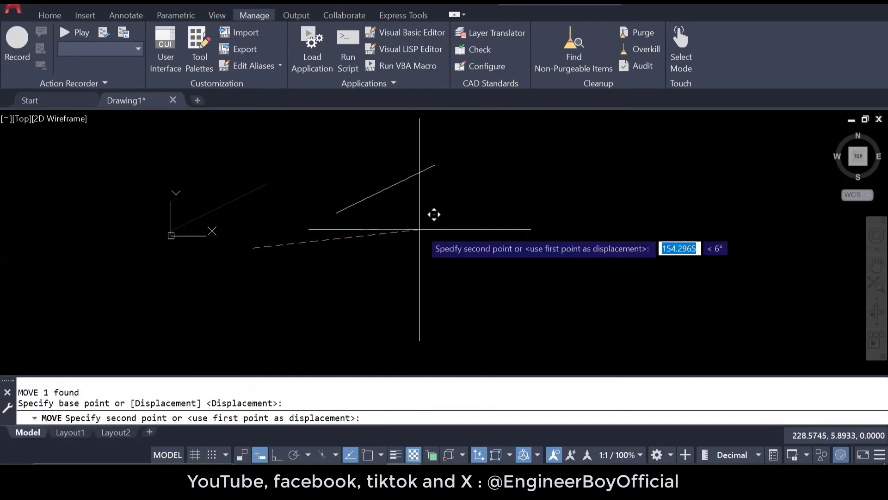
left_click(445, 213)
key("Escape")
key("Escape")
middle_click_drag(472, 229, 398, 260)
type("pl")
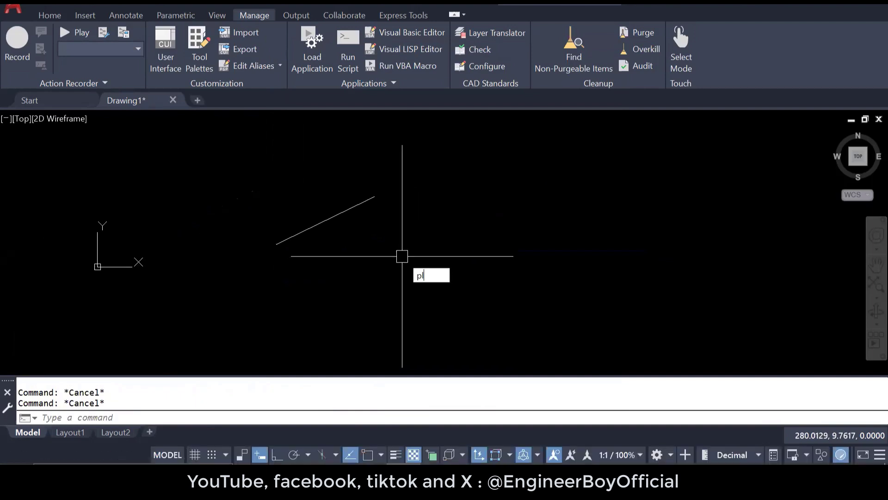
key("Return")
left_click(374, 198)
key("Escape")
key("Escape")
Start a new polyline and turn on object snap and object snap tracking with all snap modes enabled.
type("pl")
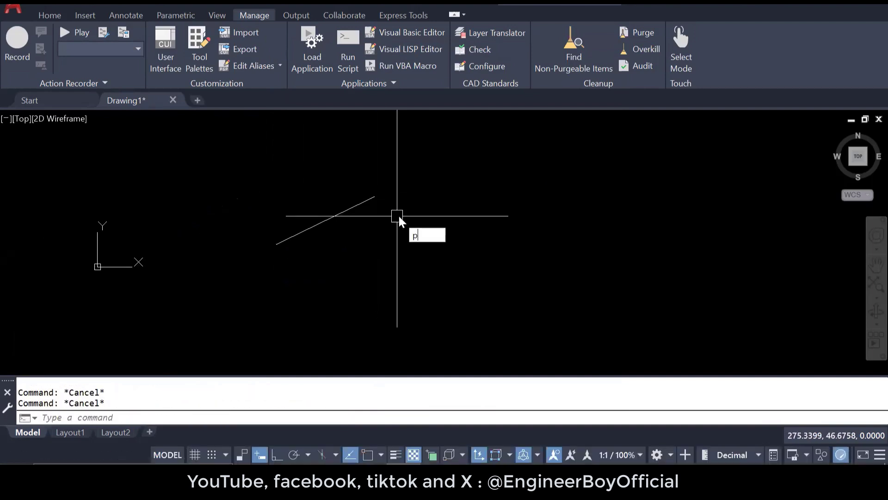
key("Return")
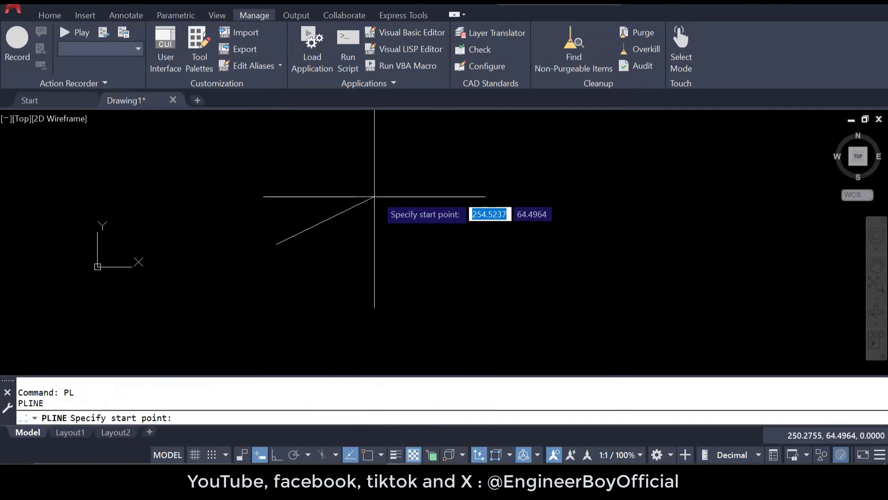
scroll(359, 202, "up", 4)
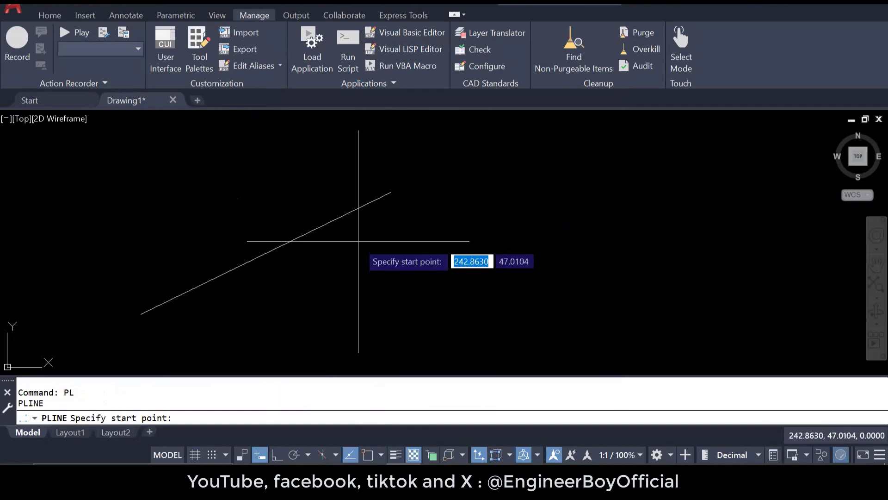
right_click(363, 178, "shift")
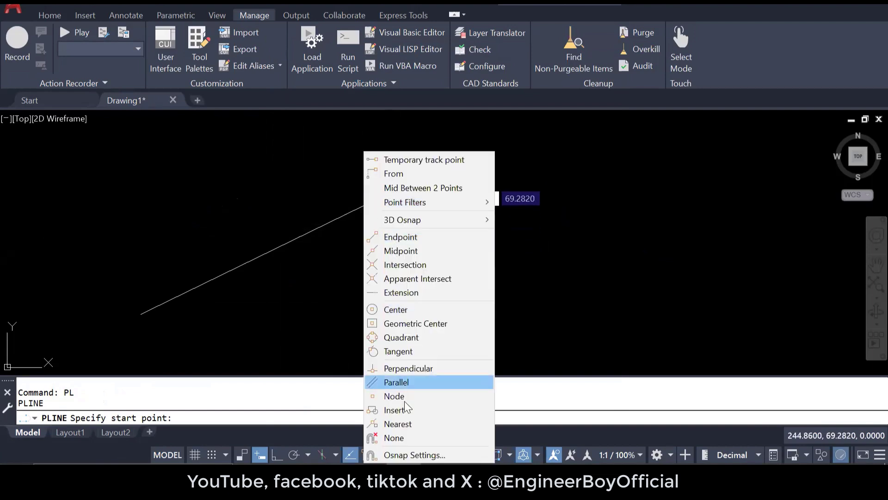
left_click(400, 455)
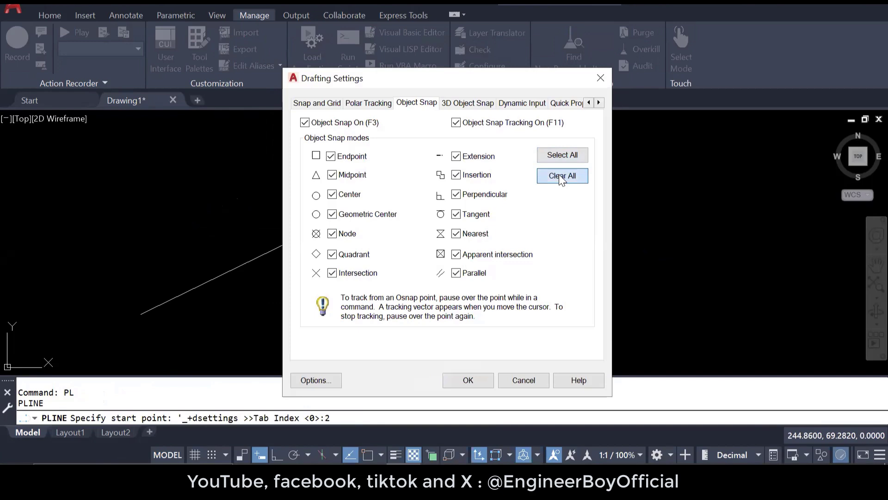
left_click(468, 380)
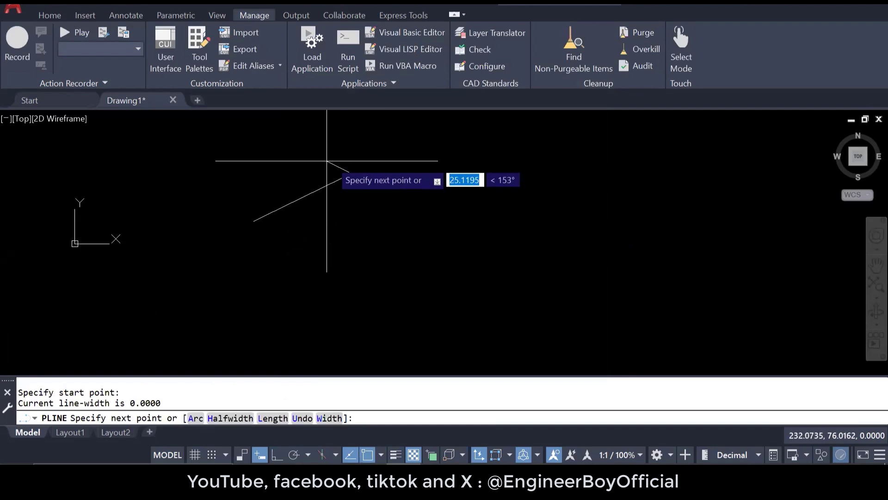
Draw a large closed nine-vertex polyline starting at the upper end of the existing segment.
left_click(352, 173)
left_click(453, 160)
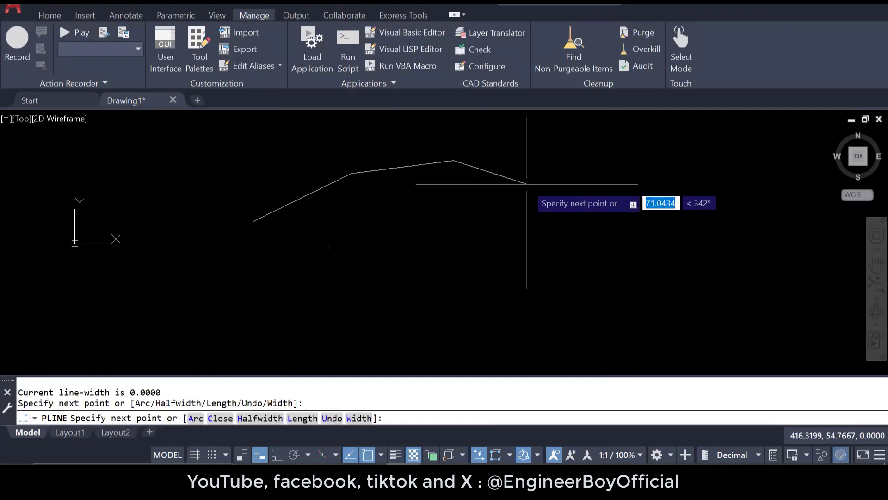
left_click(527, 183)
left_click(599, 220)
left_click(614, 315)
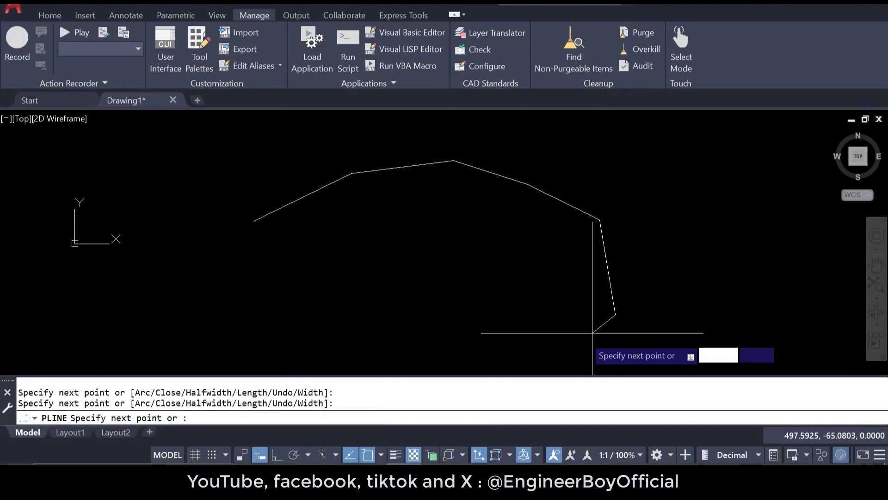
left_click(514, 357)
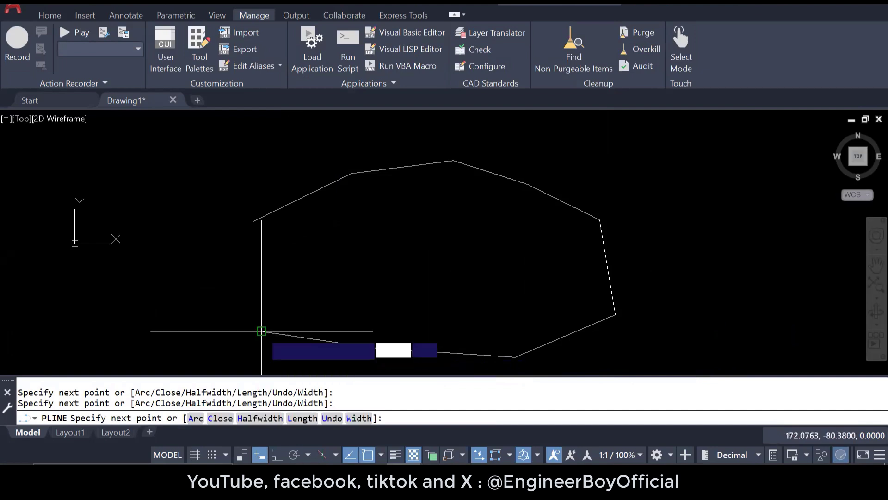
left_click(261, 332)
left_click(259, 294)
type("c")
key("Return")
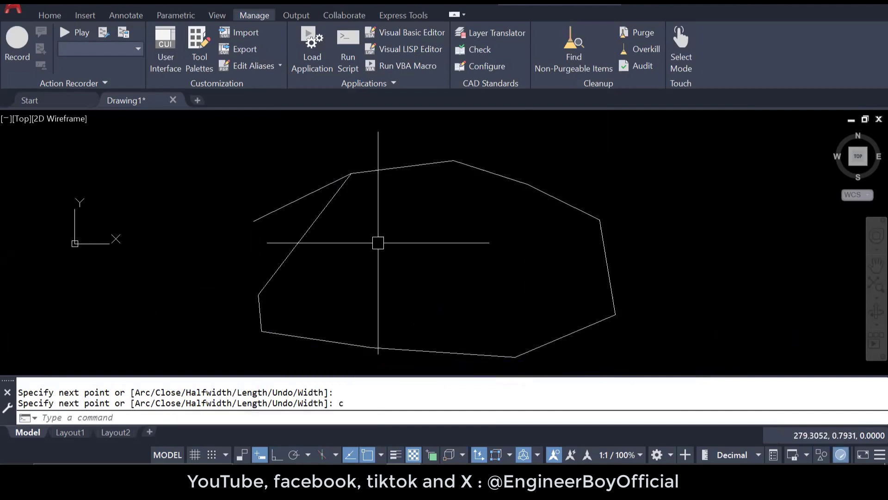
Erase the leftover straight segment beside the closed polyline.
key("Escape")
key("Escape")
left_click(293, 201)
type("E")
key("Return")
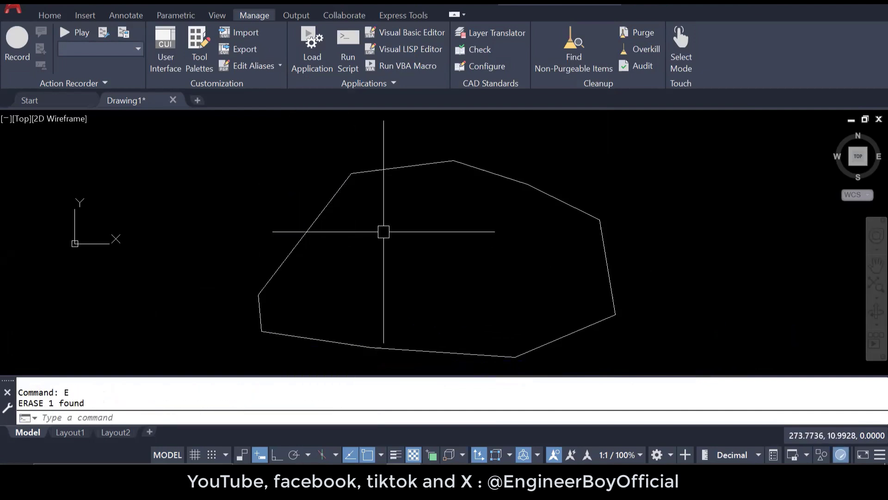
key("Escape")
key("Escape")
middle_click_drag(418, 240, 412, 202)
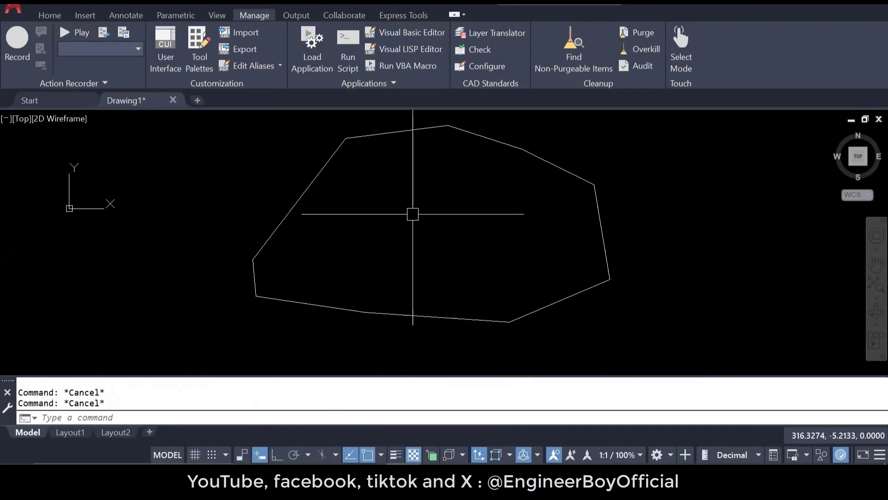
Stretch the closed polyline's left-side vertex upward and its upper-right vertex outward to widen the shape.
left_click(318, 173)
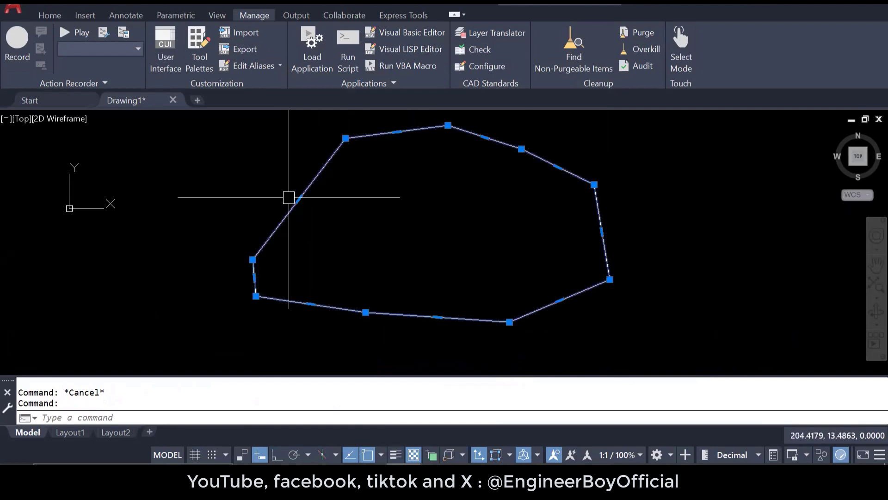
left_click(253, 259)
left_click(245, 154)
key("Escape")
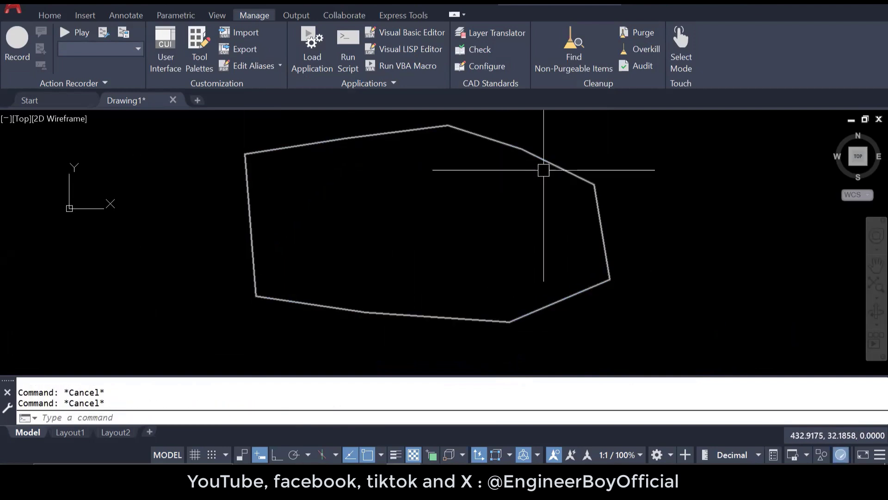
left_click(542, 159)
left_click(521, 149)
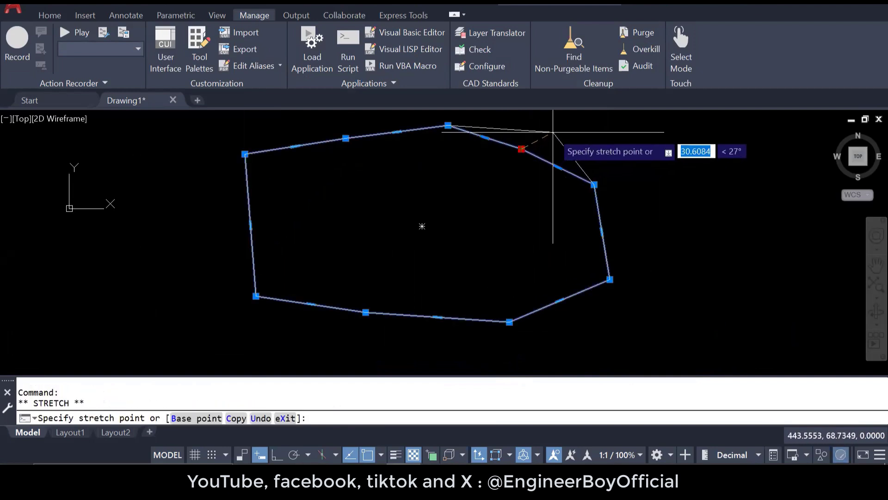
left_click(559, 129)
key("Escape")
key("Escape")
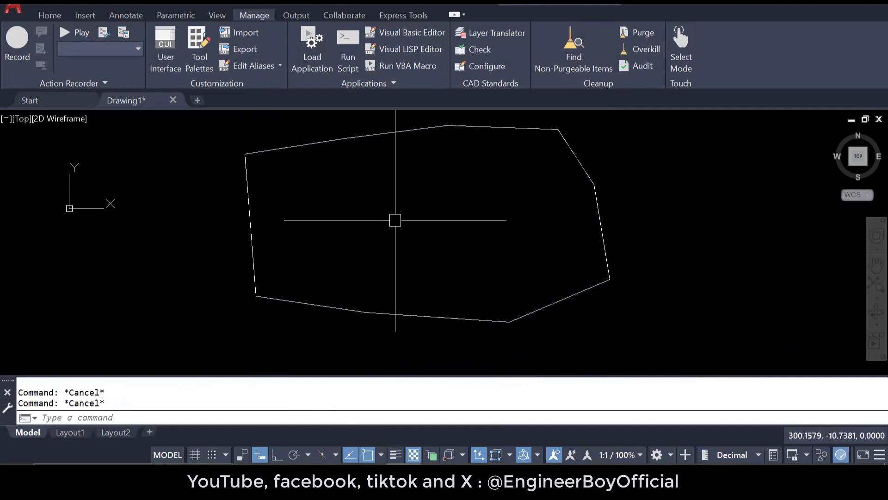
Draw two roughly vertical lines across the closed polyline, from its upper edge to its lower edge, dividing it into three parts.
type("l")
key("Return")
left_click(482, 127)
left_click(479, 319)
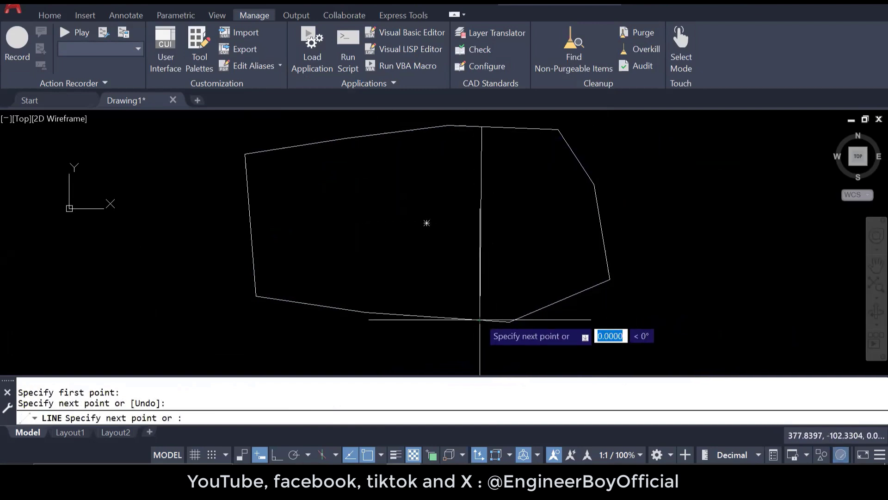
key("Return")
key("Return")
left_click(361, 137)
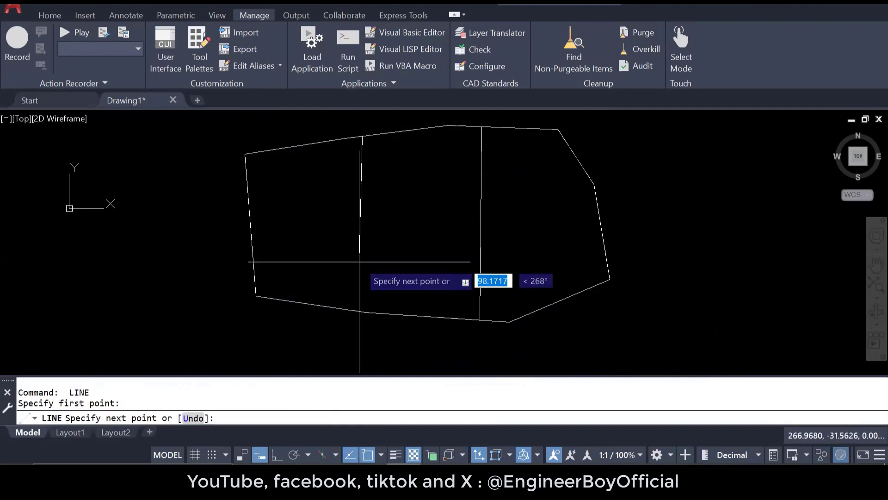
left_click(356, 310)
key("Escape")
key("Escape")
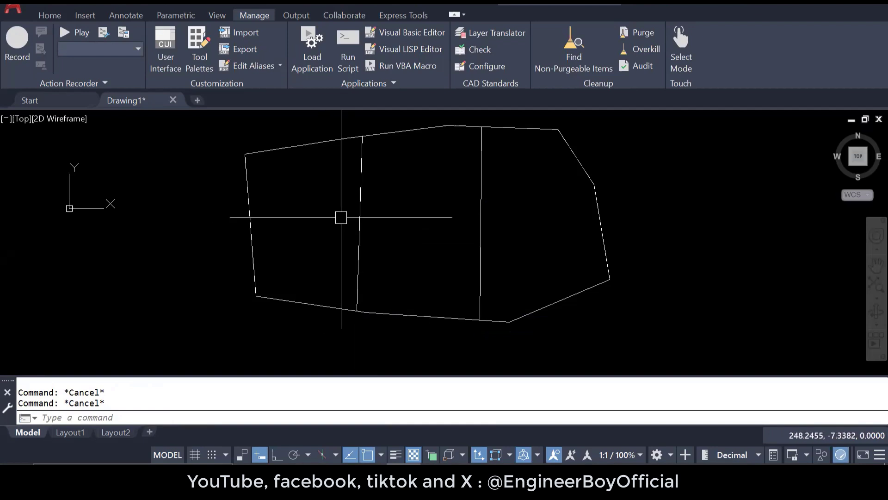
Erase the two dividing lines inside the closed polyline.
left_click(500, 201)
left_click(351, 232)
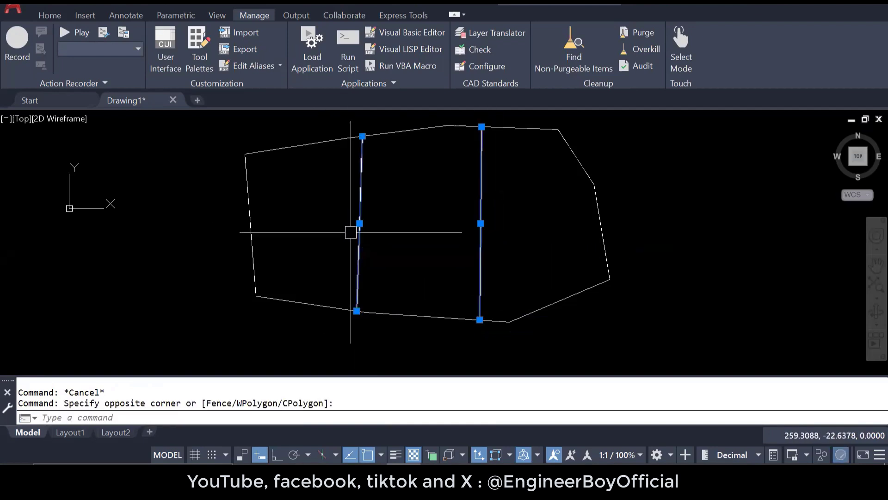
key("Delete")
key("Escape")
key("Escape")
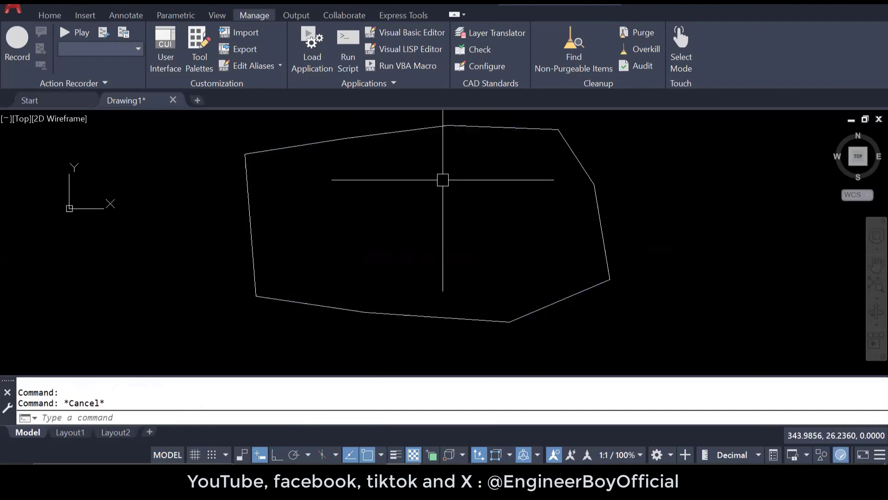
left_click(390, 133)
key("Escape")
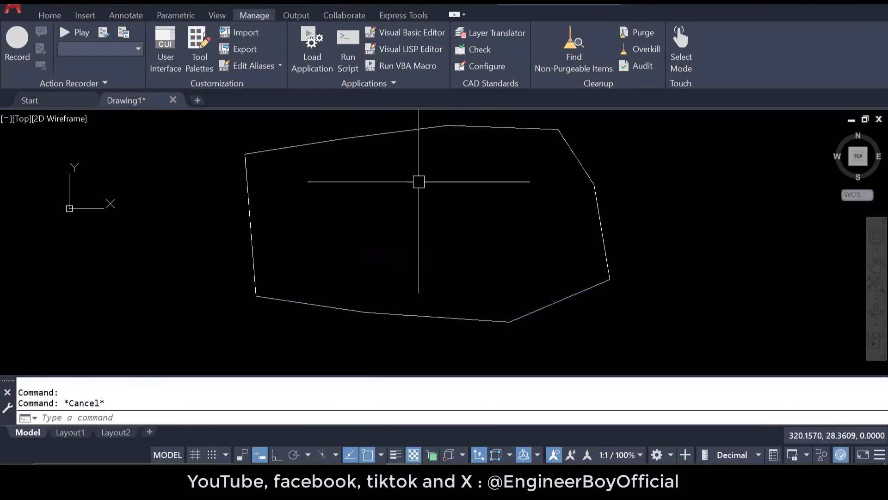
key("Escape")
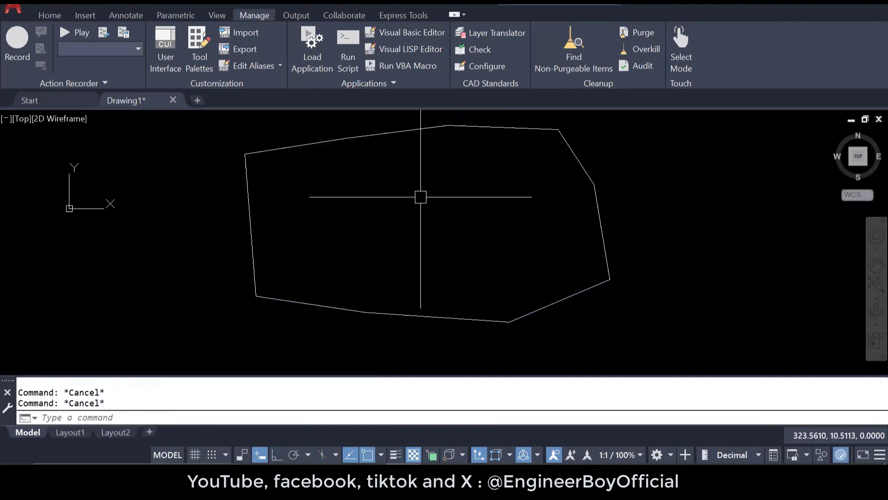
Measure the closed polyline's area using the AREA command's Object option.
type("A")
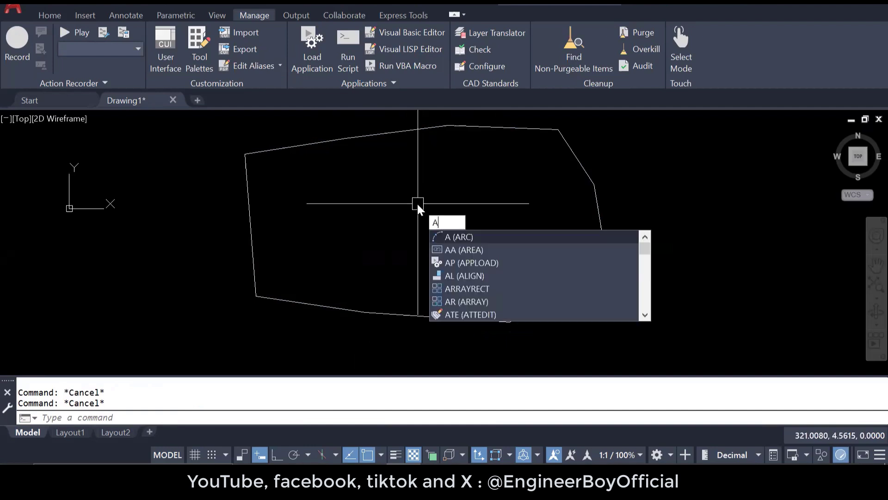
type("A")
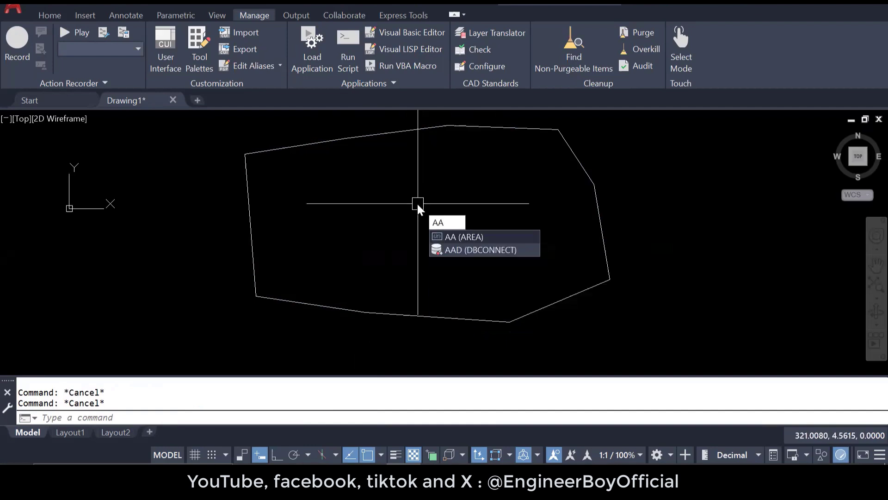
key("Return")
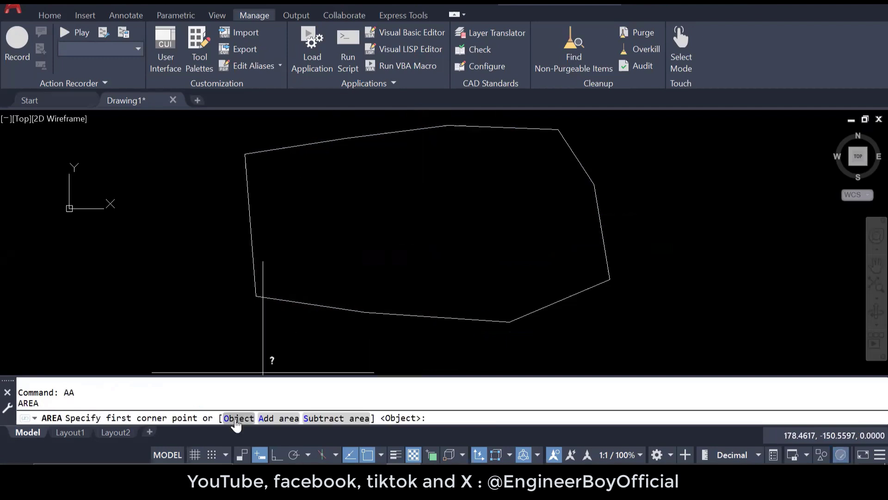
left_click(236, 416)
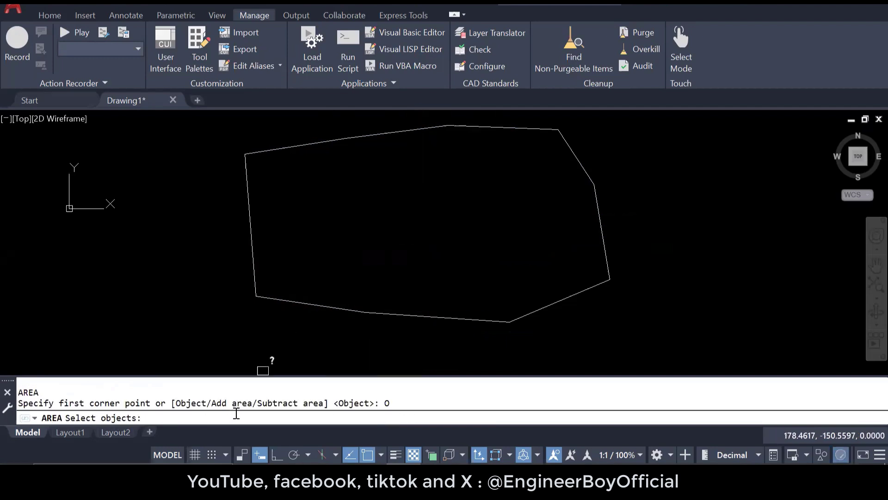
left_click(252, 221)
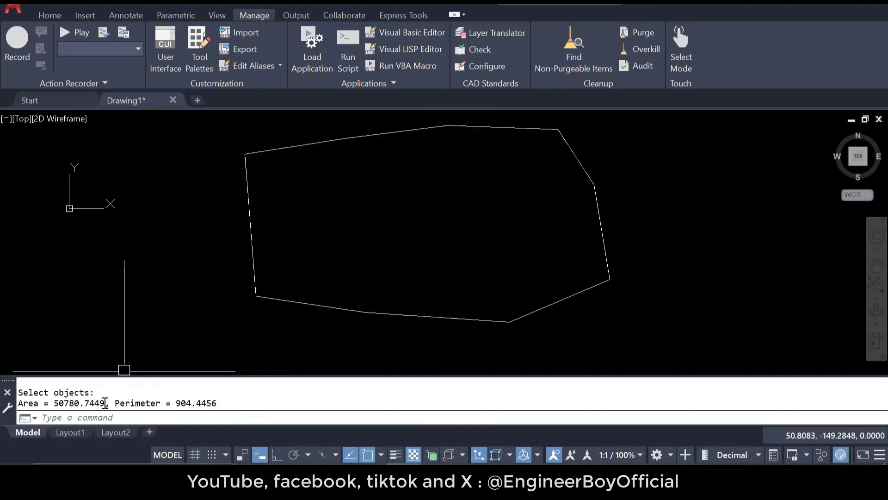
Copy the measured area value from the command history.
left_click_drag(105, 403, 23, 400)
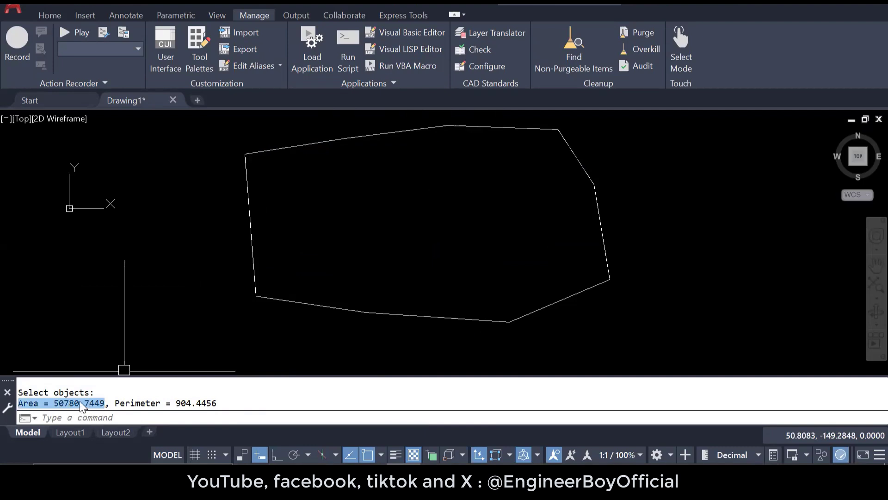
left_click(56, 401)
right_click(97, 402)
left_click(133, 323)
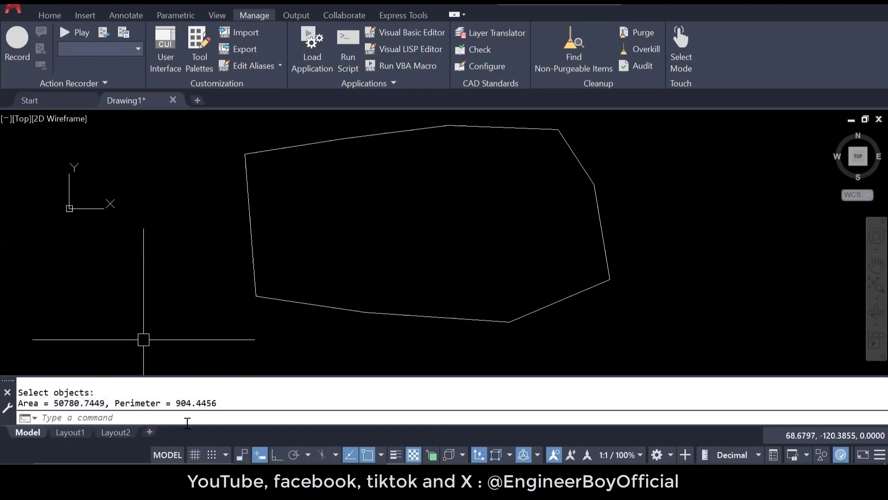
Open Calculator, paste the copied area, shorten it to 50780.744 and divide it by 3.
left_click(139, 475)
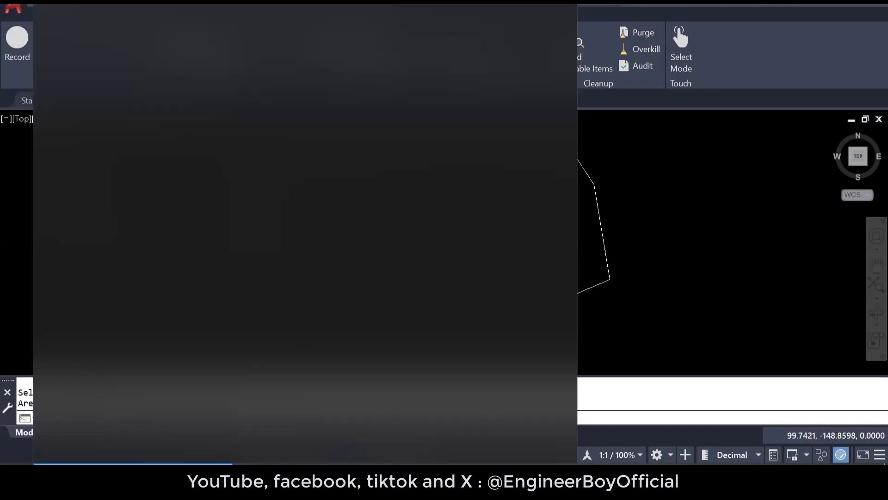
type("cal")
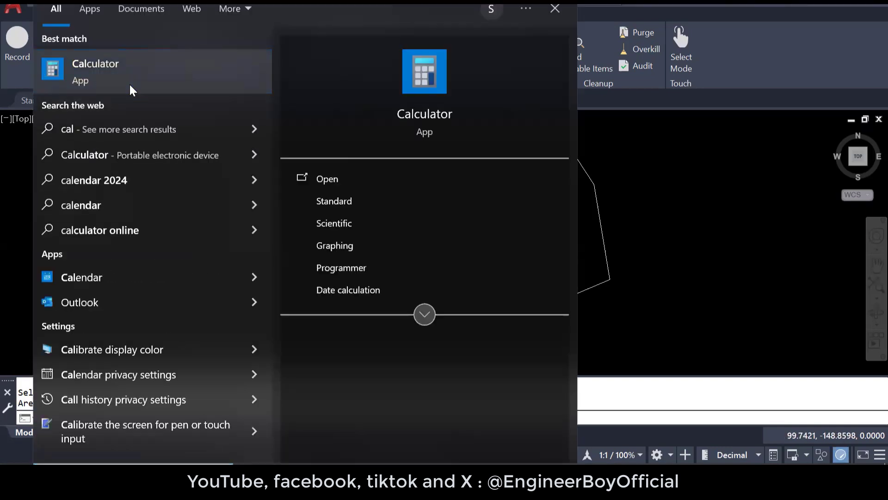
left_click(421, 175)
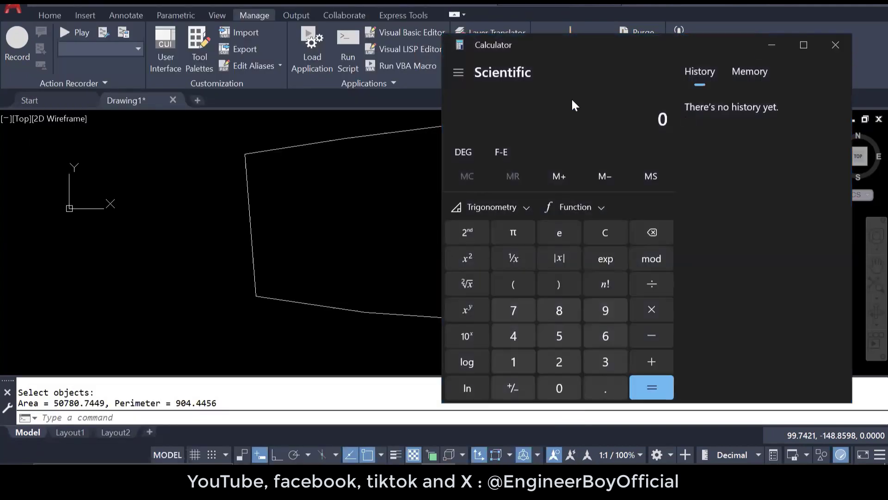
right_click(617, 110)
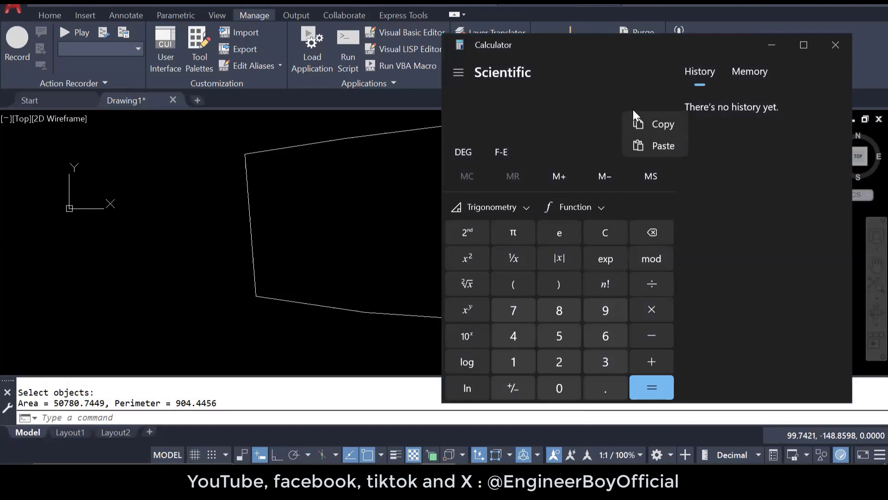
left_click(655, 144)
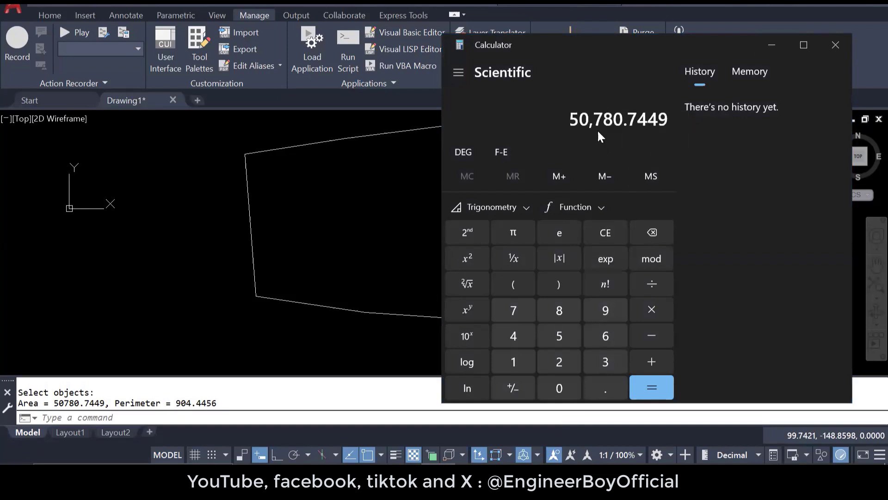
key("BackSpace")
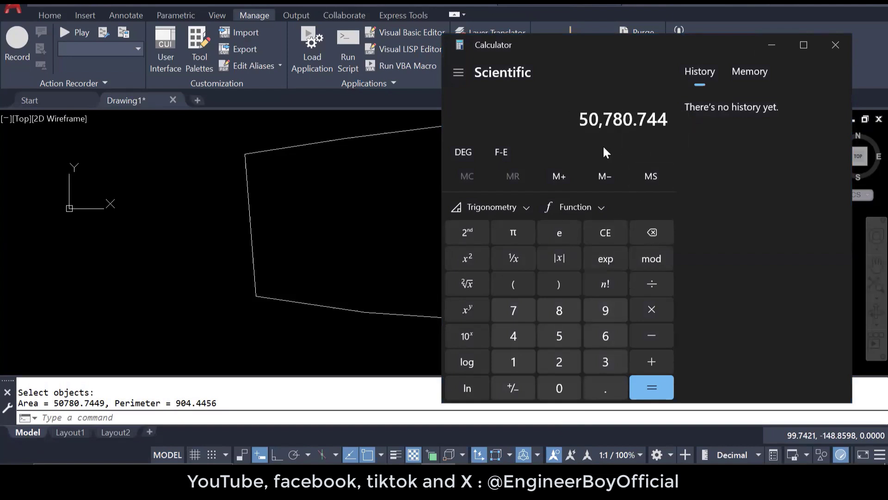
left_click(652, 284)
left_click(599, 362)
left_click(663, 385)
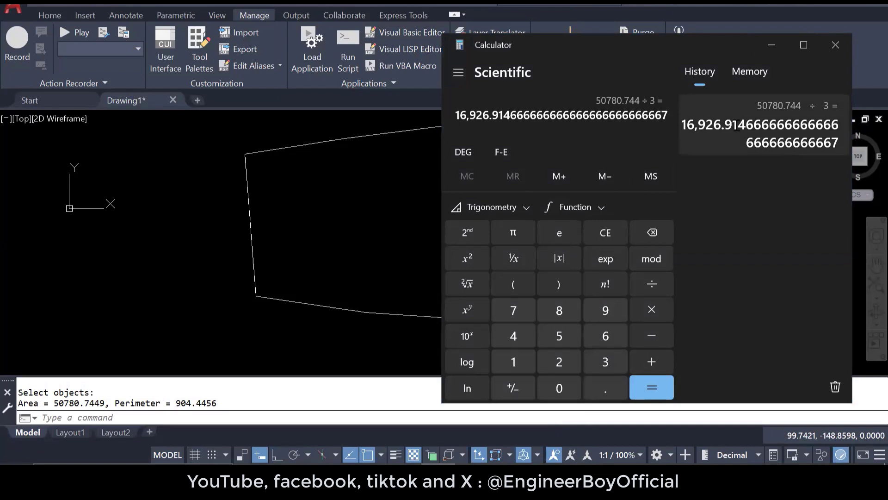
Copy the quotient to two decimals, 16,926.91, from the calculation history and switch back to AutoCAD.
left_click_drag(727, 124, 694, 130)
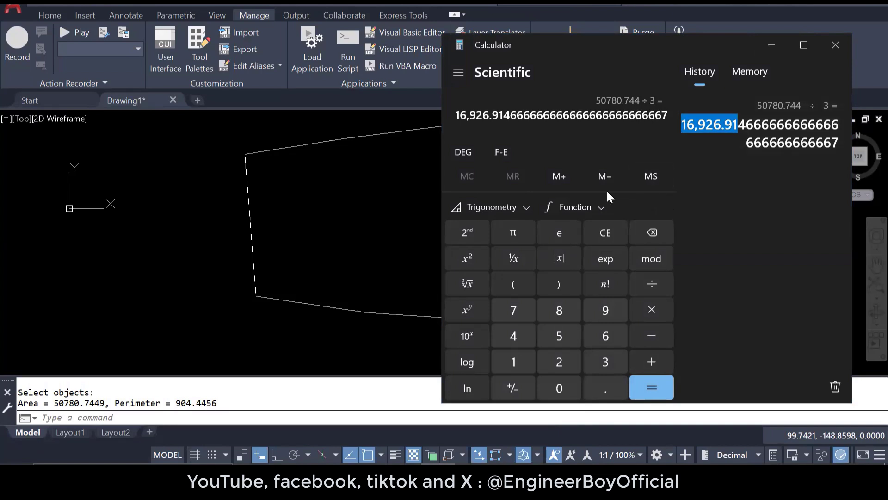
right_click(708, 125)
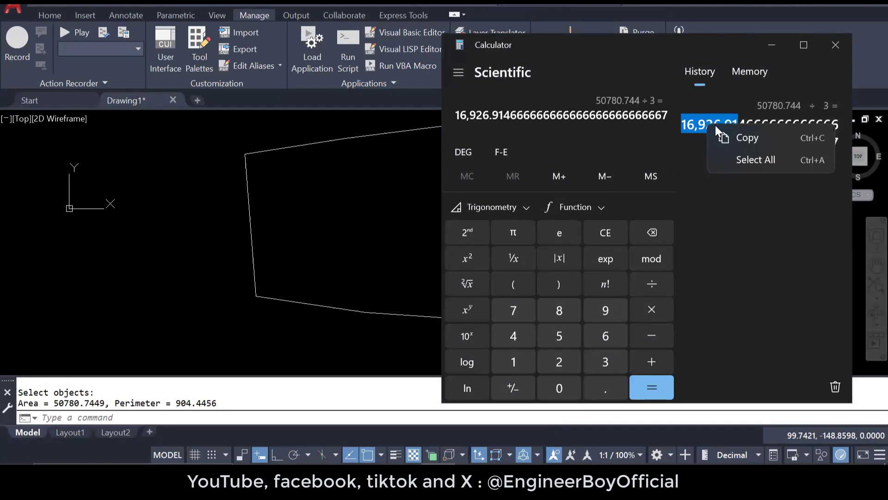
left_click(740, 136)
left_click(60, 19)
left_click(343, 233)
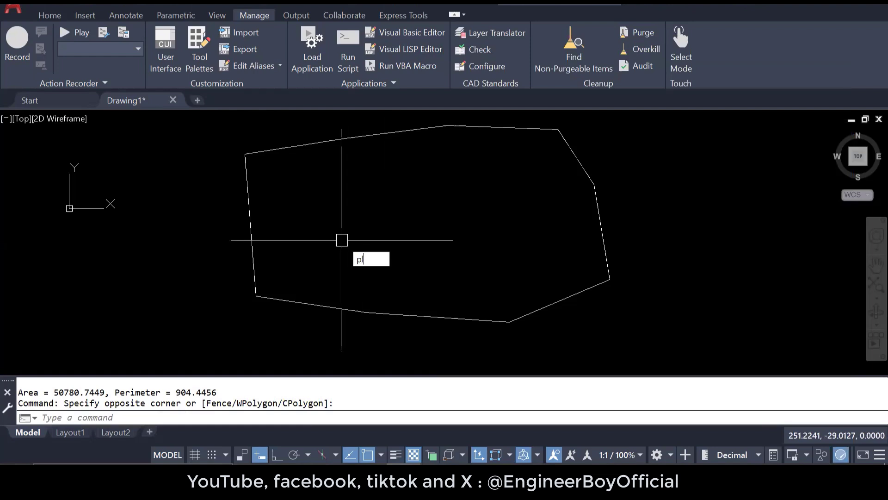
Draw two slanted single-segment polylines crossing the closed polyline and extending beyond its upper and lower edges.
key("Return")
scroll(344, 217, "down", 2)
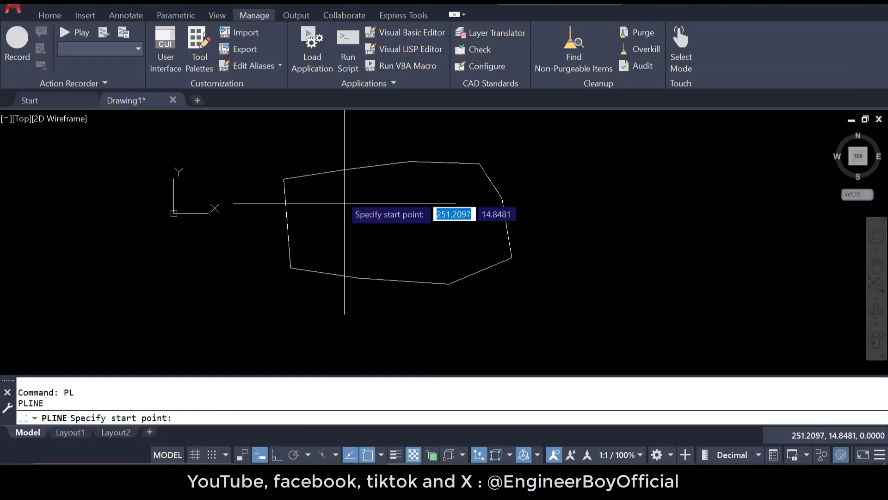
left_click(336, 136)
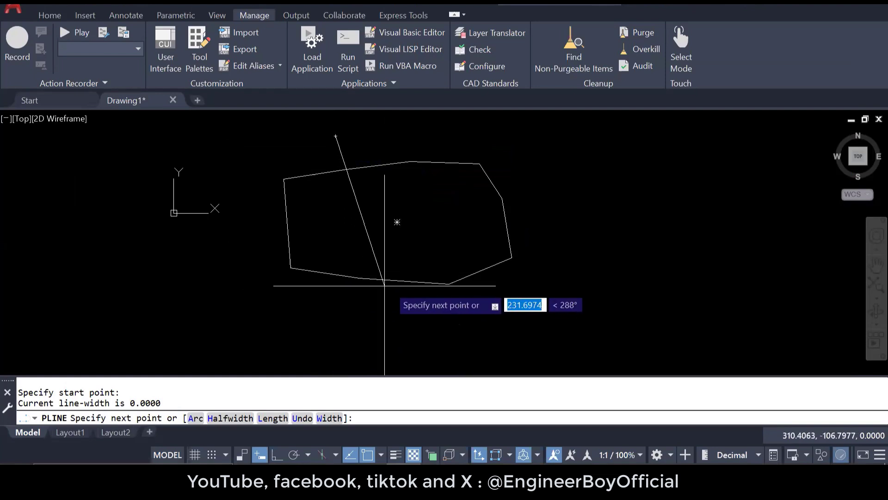
left_click(375, 325)
key("Escape")
key("Return")
left_click(395, 126)
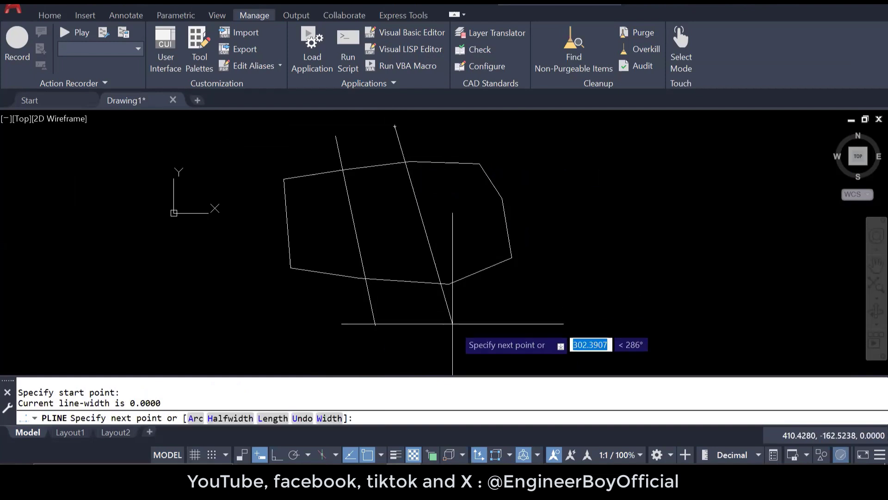
left_click(453, 331)
key("Escape")
Erase the two slanted polylines crossing the closed polyline.
left_click(451, 208)
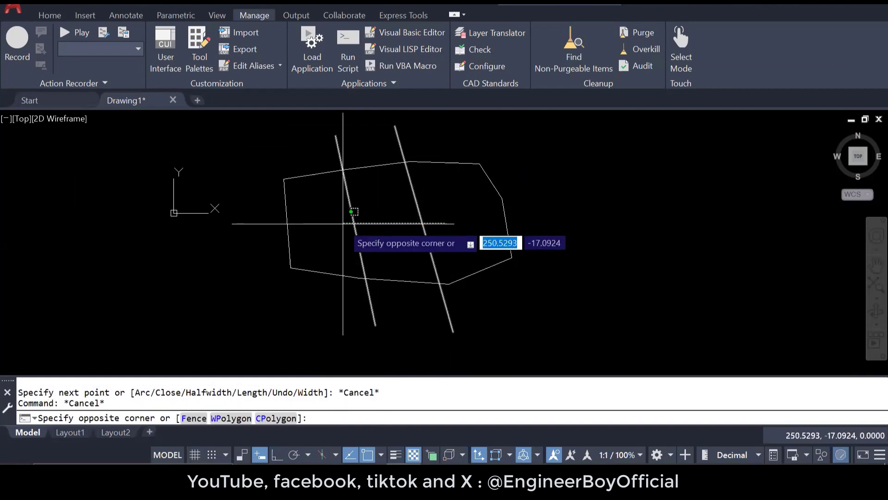
left_click(346, 245)
key("Escape")
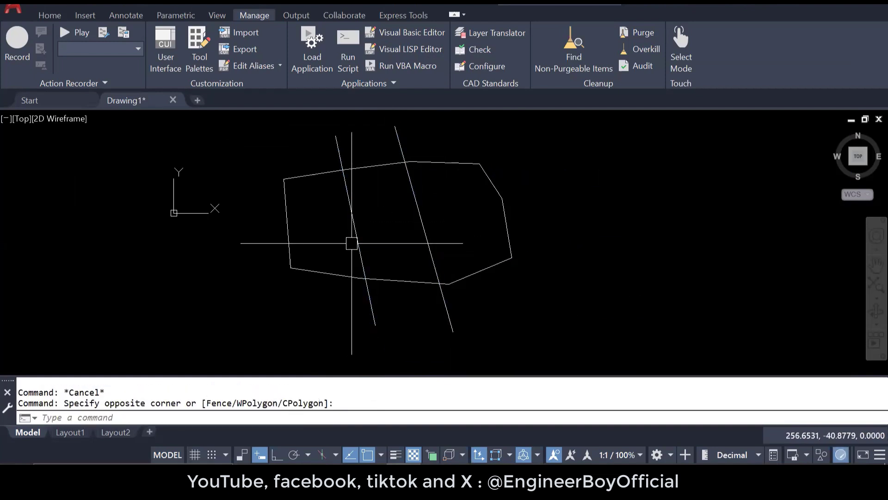
key("Escape")
left_click(356, 241)
left_click(424, 226)
type("e")
key("Return")
key("Escape")
key("Escape")
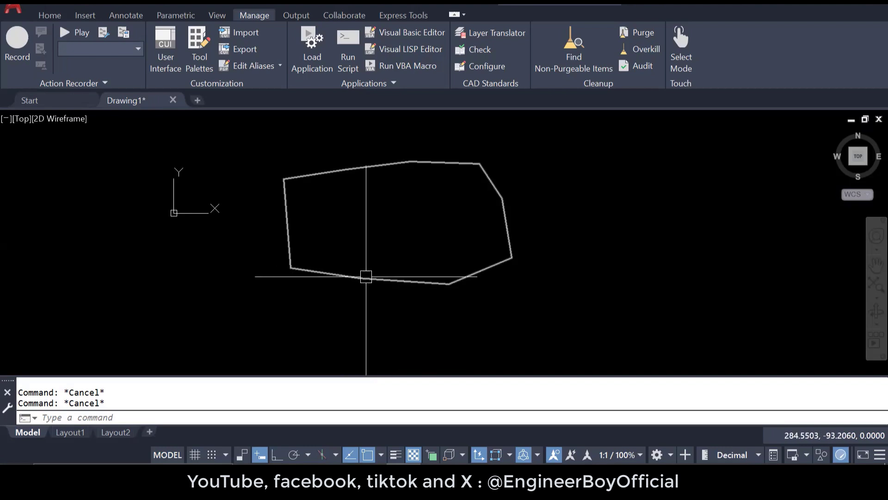
Turn on Ortho and draw a vertical single-segment polyline across the closed polyline's left part, extending past both edges.
mouse_move(366, 276)
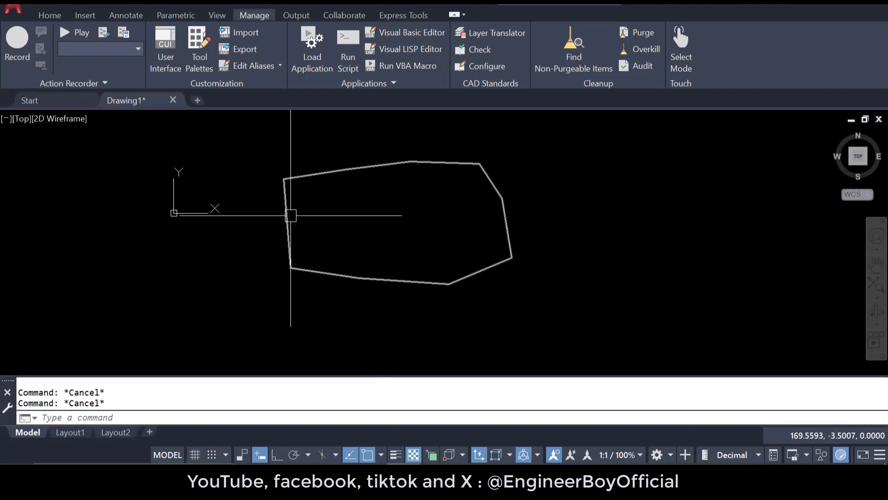
type("pl")
key("Return")
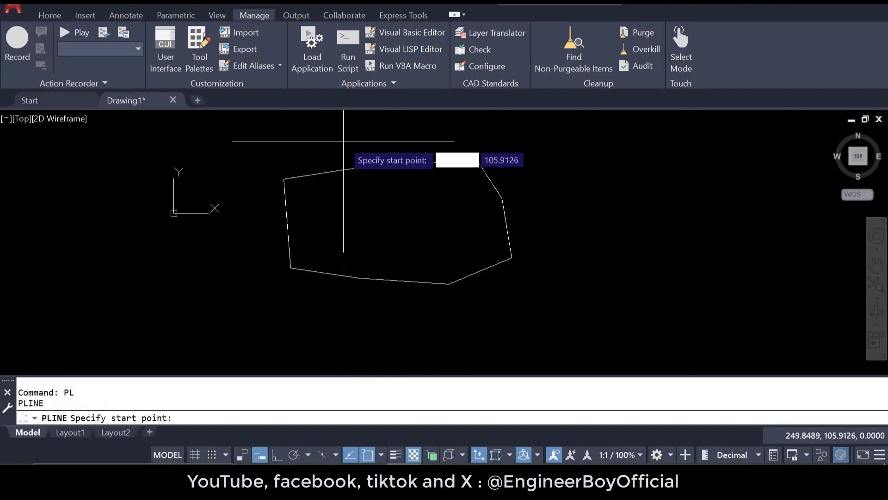
left_click(343, 141)
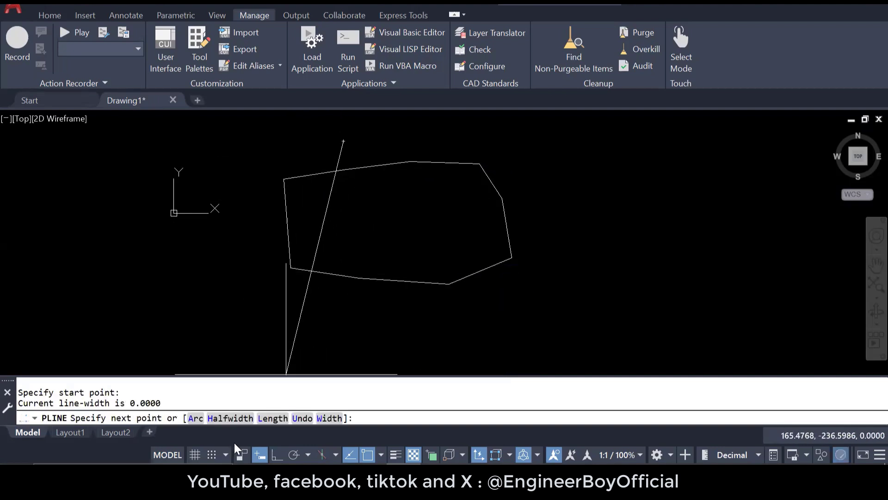
key("F8")
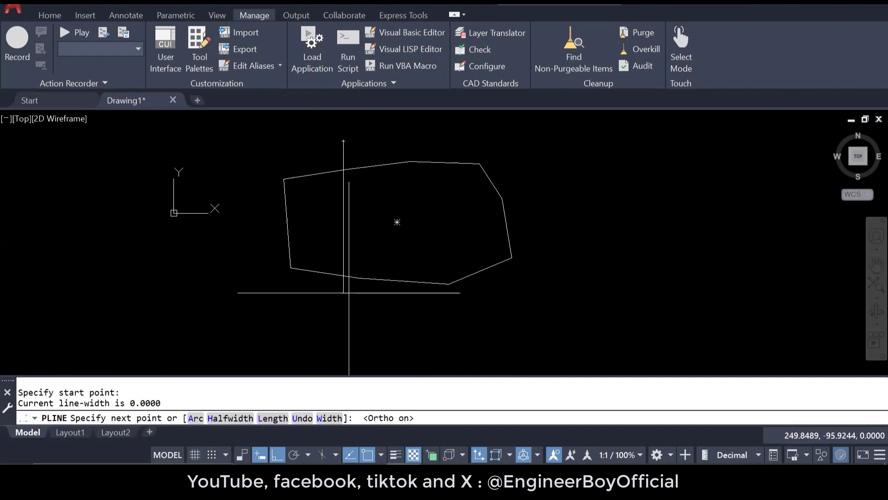
left_click(343, 324)
key("Escape")
key("Escape")
key("Escape")
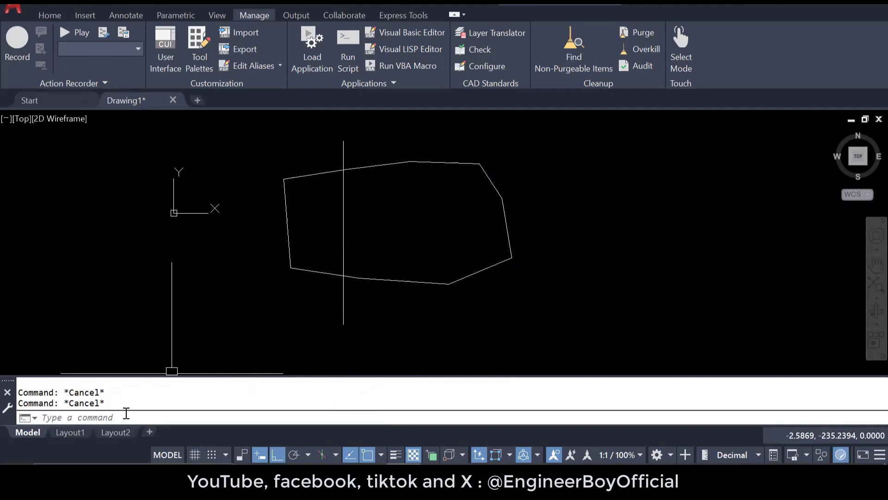
Run the CD routine on the closed polyline and vertical line, targeting 16926.91 on the left side with the parallel (S) option.
type("cd")
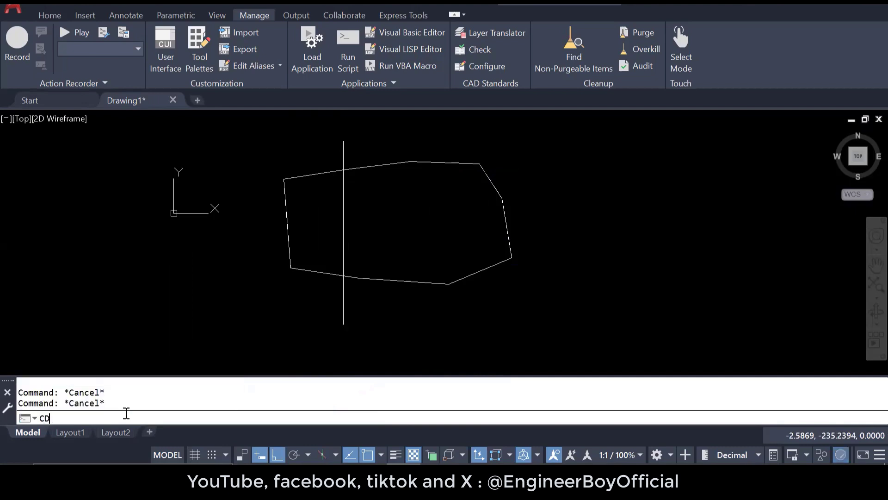
key("Return")
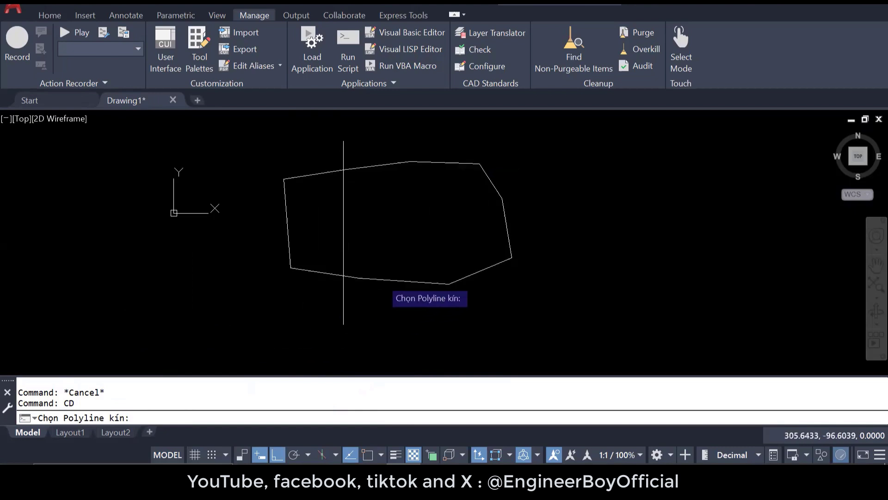
left_click(380, 279)
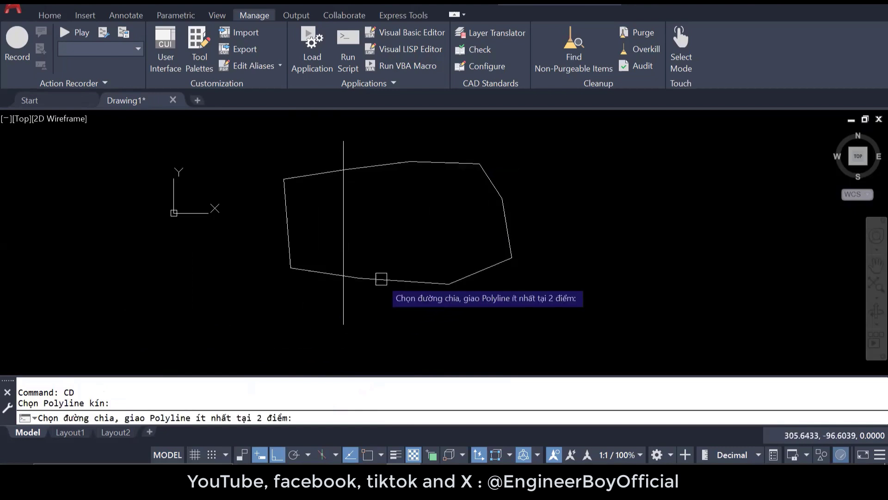
left_click(343, 205)
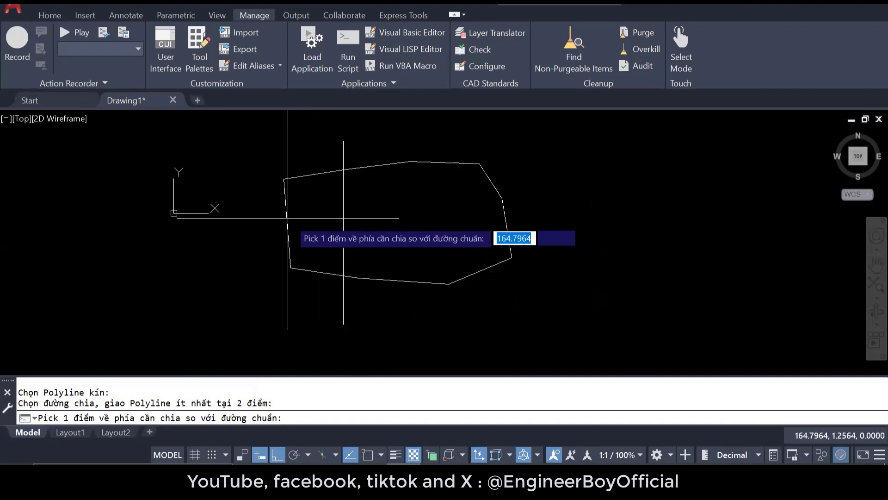
left_click(313, 215)
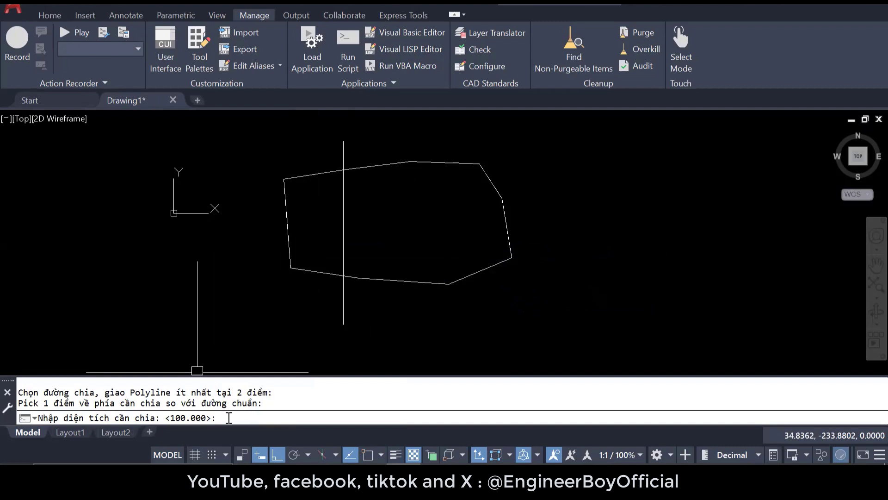
type("16,926.91")
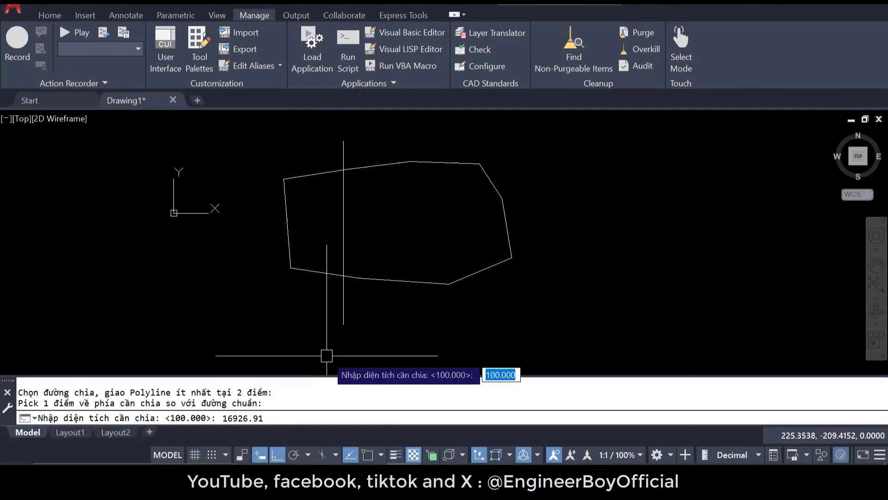
key("Return")
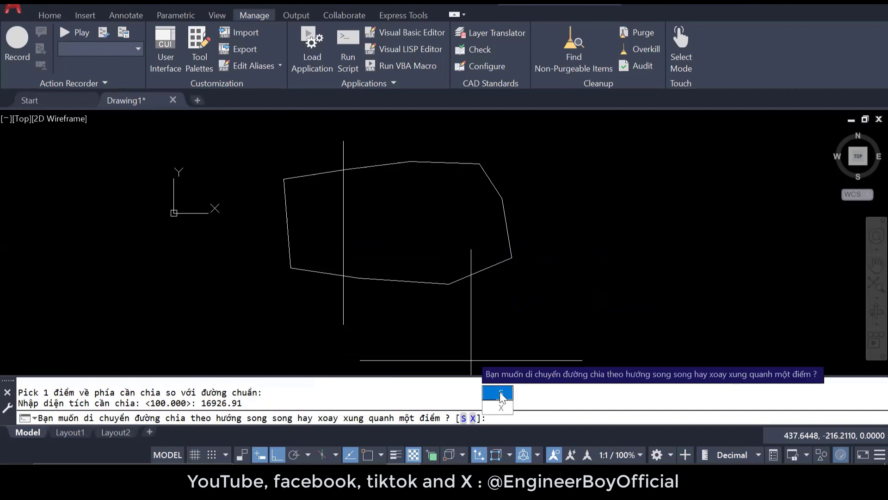
left_click(501, 393)
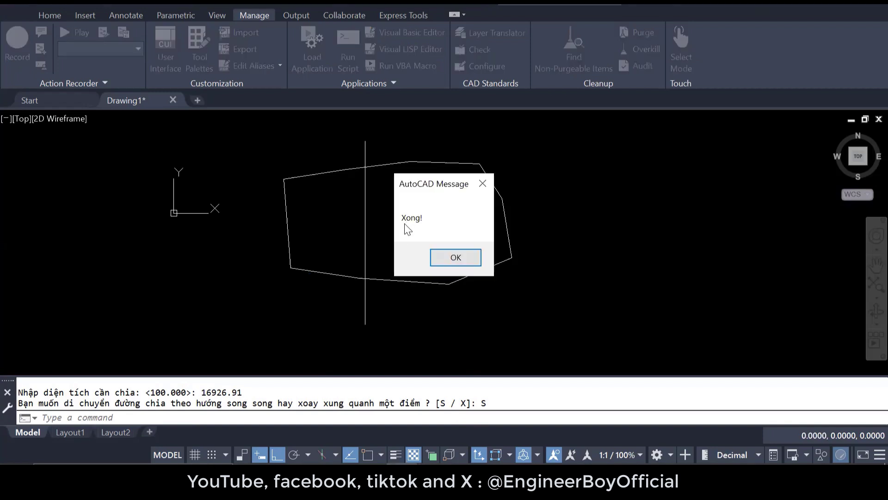
left_click(455, 258)
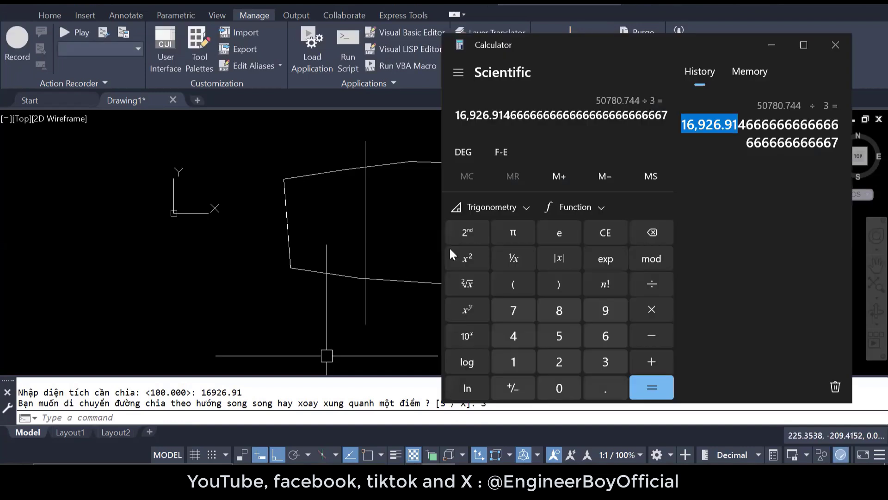
left_click(326, 355)
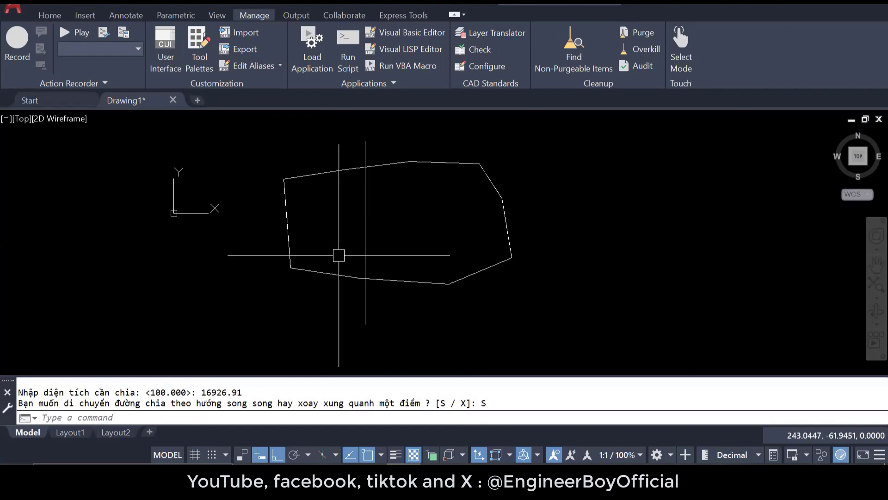
key("Escape")
key("Escape")
type("tr")
key("space")
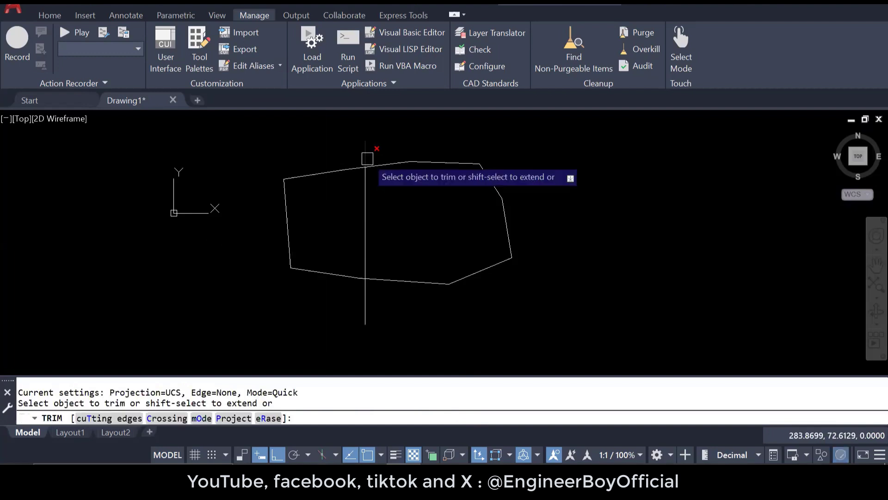
key("Escape")
key("Escape")
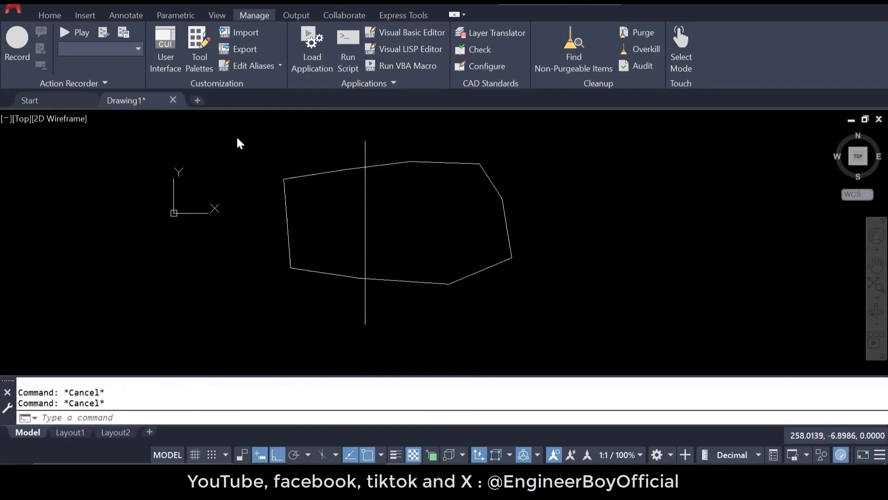
Create a boundary polyline from the area left of the vertical dividing line and select it to check its outline.
type("bo")
key("space")
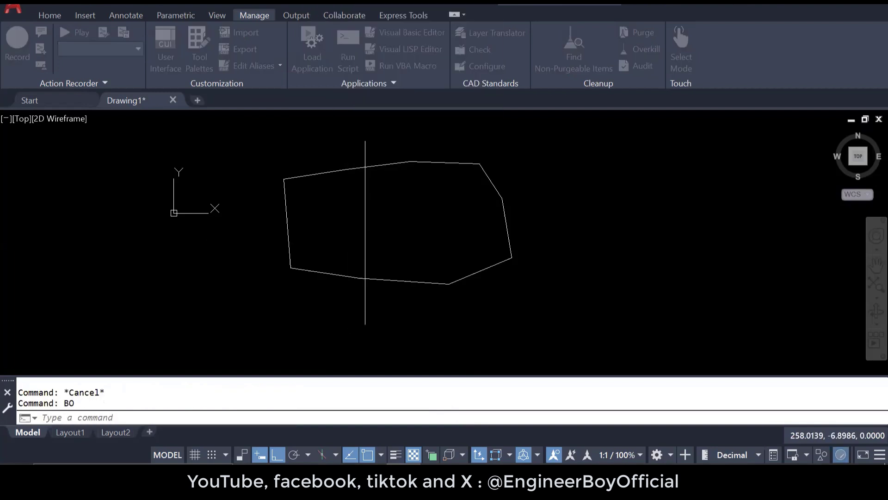
left_click(324, 198)
key("Return")
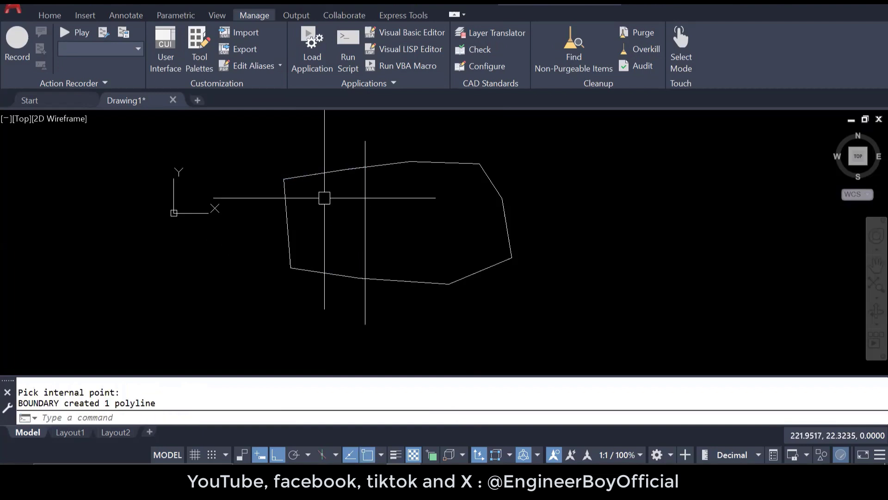
left_click(365, 224)
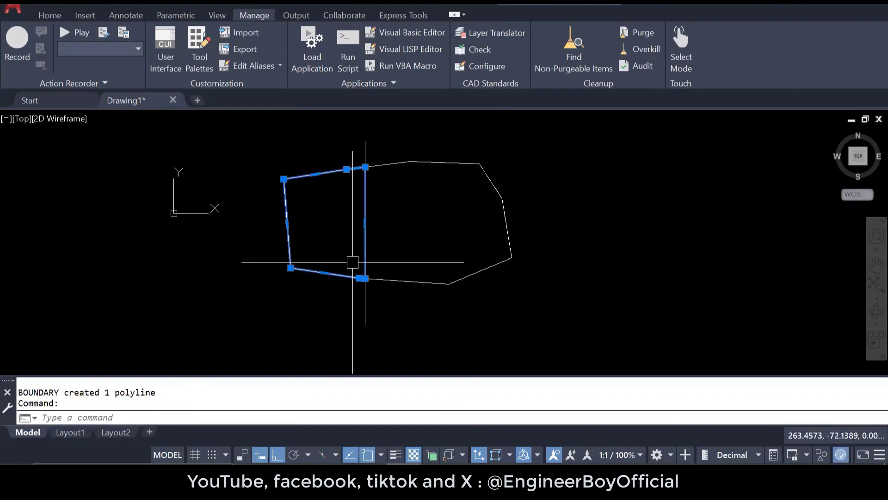
Measure the left boundary polyline's area using the Object option and compare it with the quotient in Calculator.
key("Escape")
key("Escape")
type("aa")
key("Return")
type("o")
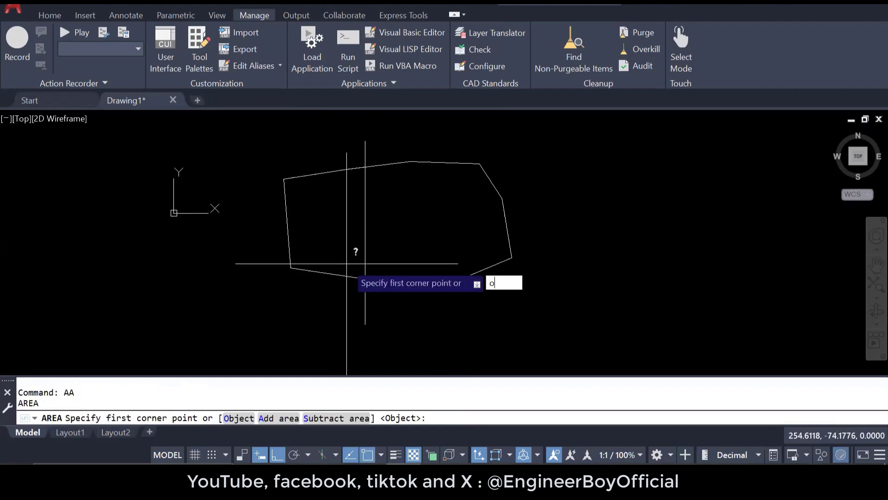
key("Return")
left_click(309, 273)
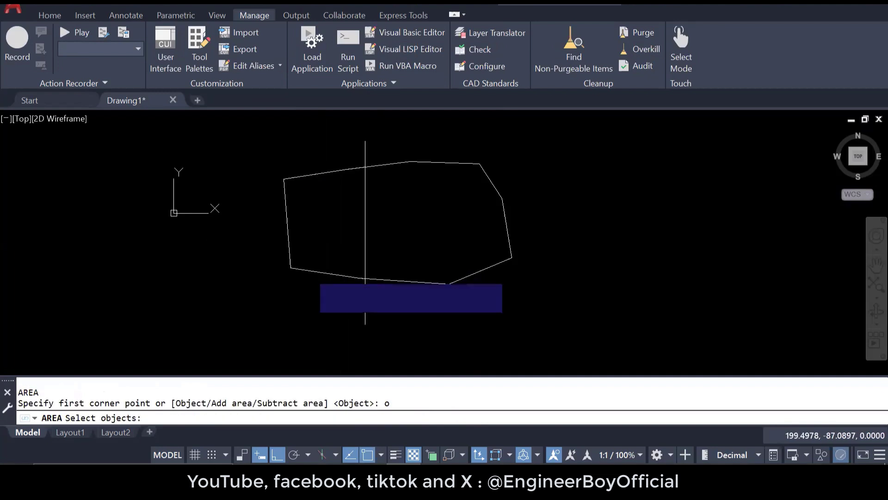
key("Return")
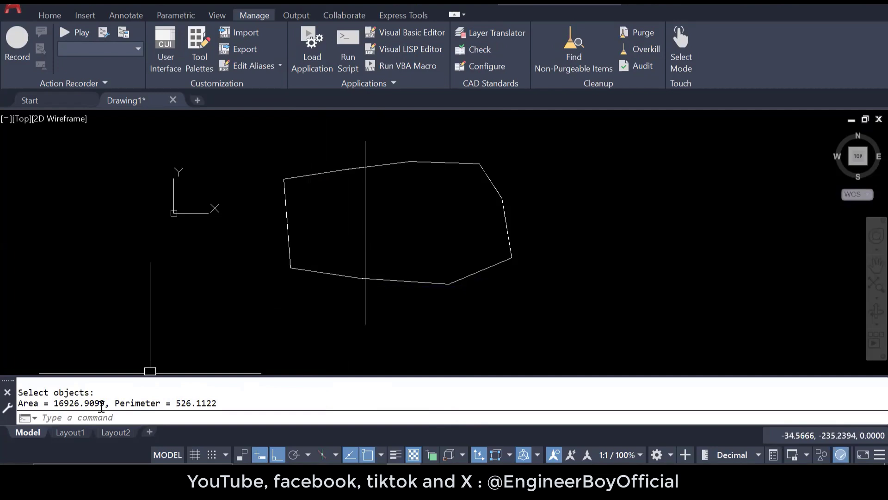
left_click_drag(94, 403, 18, 403)
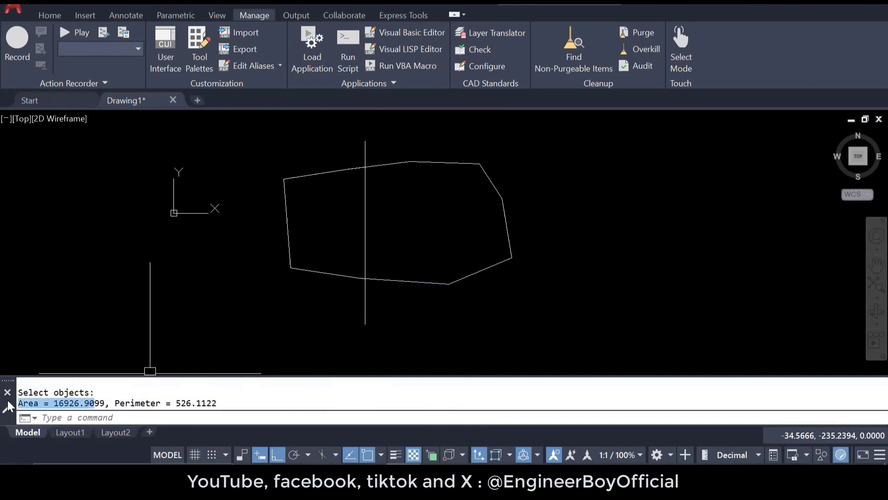
key("alt+Tab")
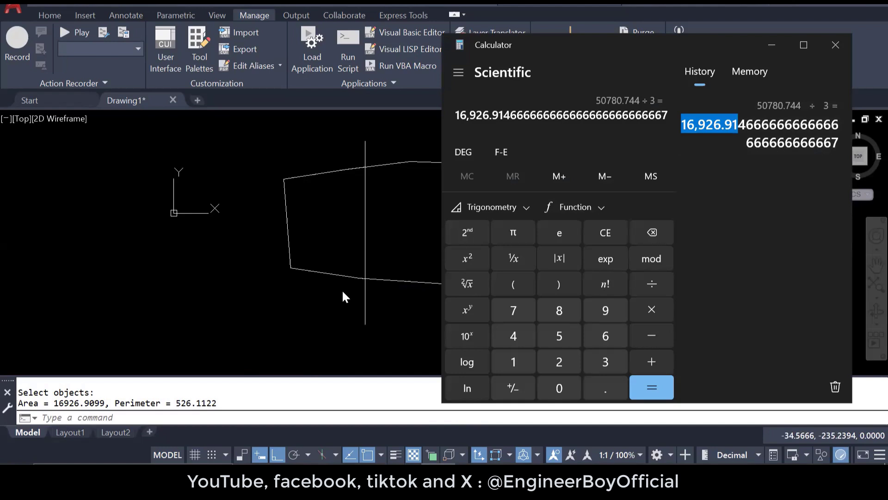
key("alt+Tab")
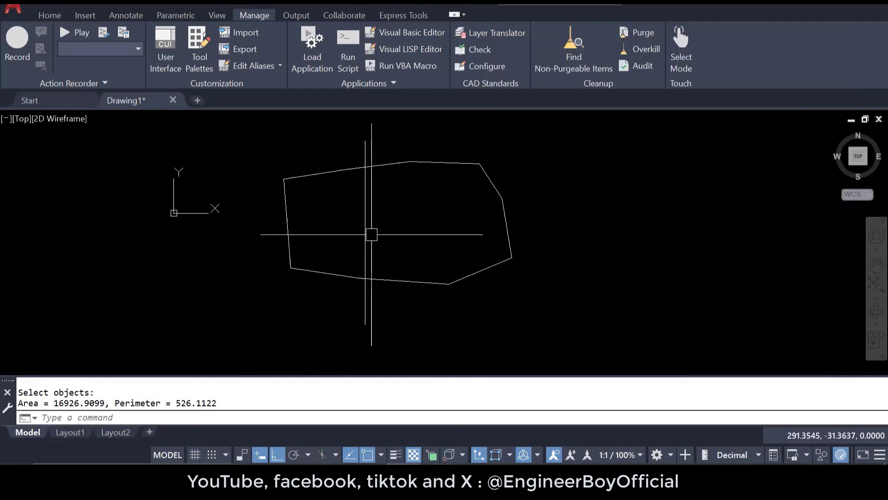
Move the vertical dividing line horizontally to the right so it crosses the right-hand part of the closed polyline.
left_click(366, 296)
key("Escape")
key("Escape")
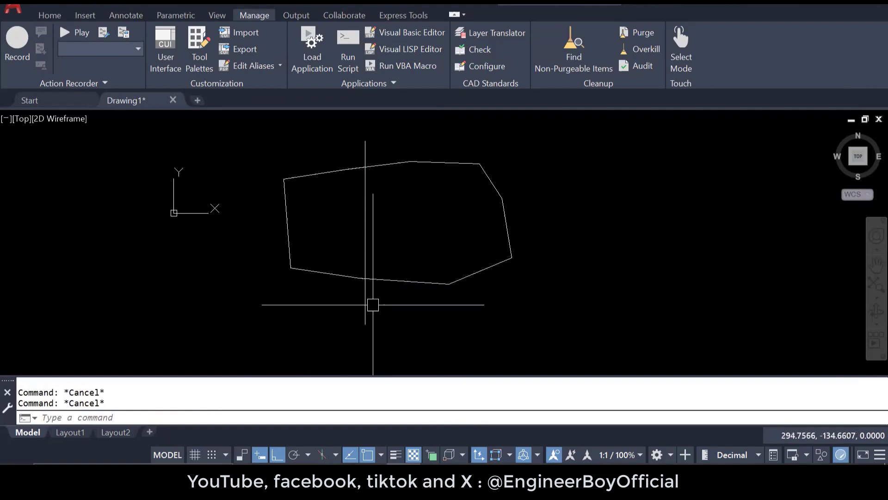
left_click(365, 300)
type("m")
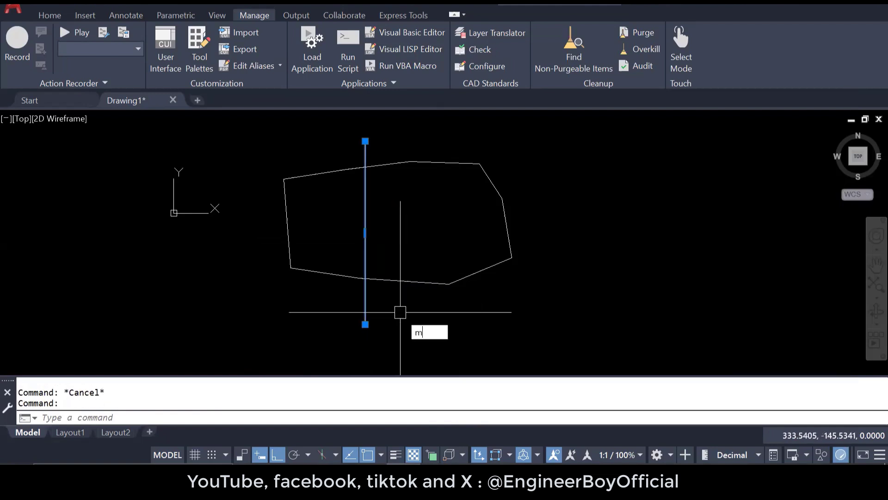
key("Return")
left_click(390, 319)
key("Escape")
key("Escape")
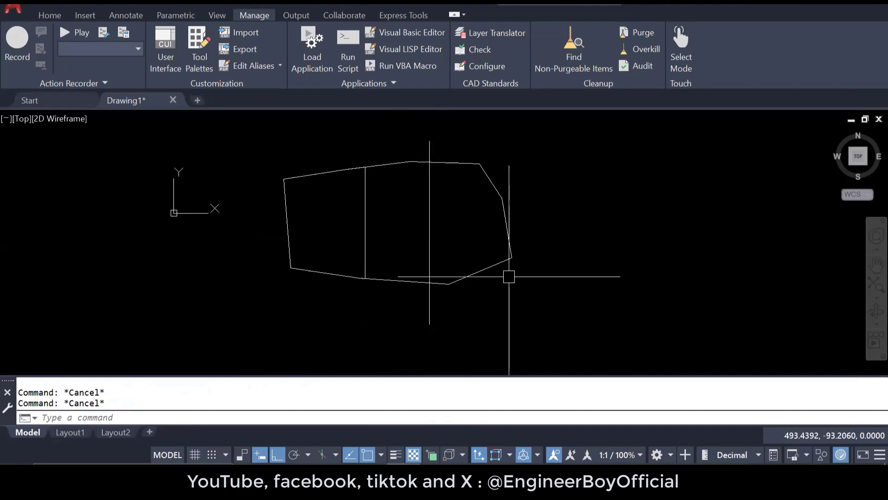
Run the CD routine on the outer polyline and moved line, targeting 16926.910 on the right side with the parallel (S) option.
type("cd")
key("Return")
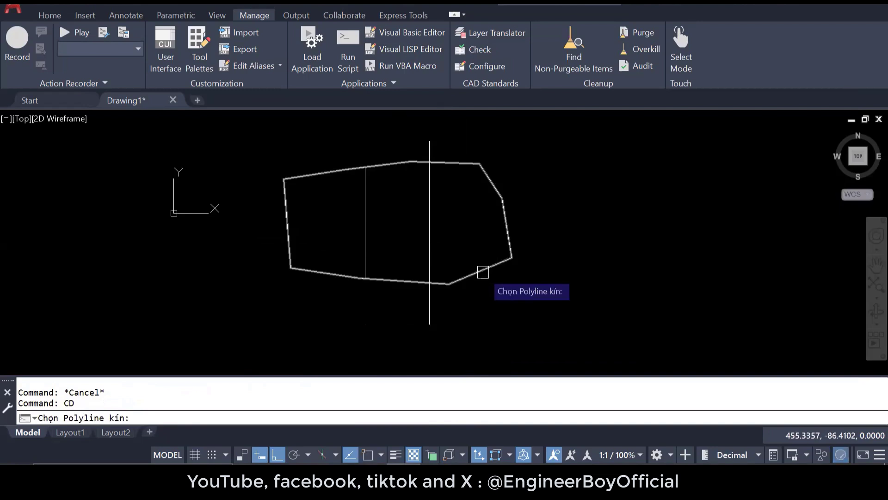
left_click(482, 272)
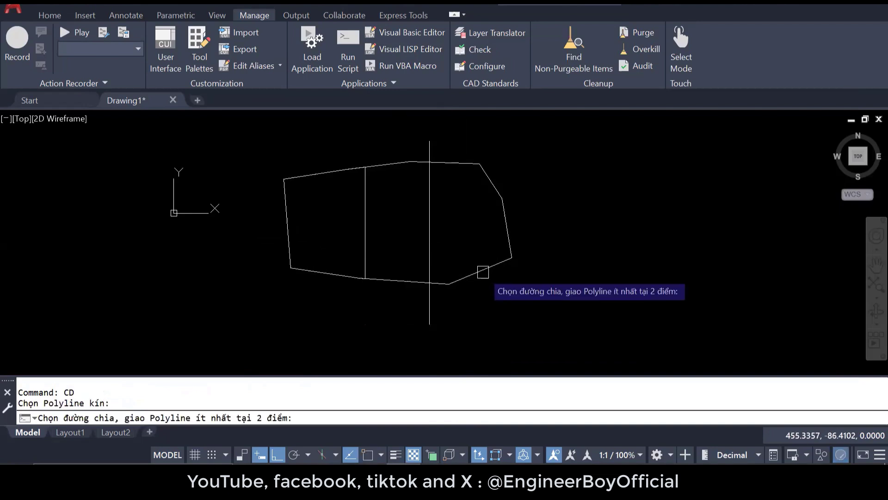
left_click(429, 217)
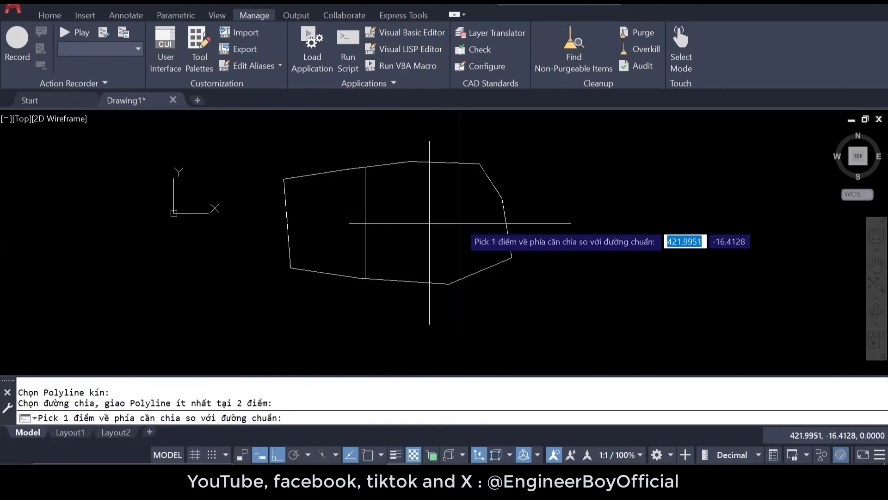
left_click(460, 220)
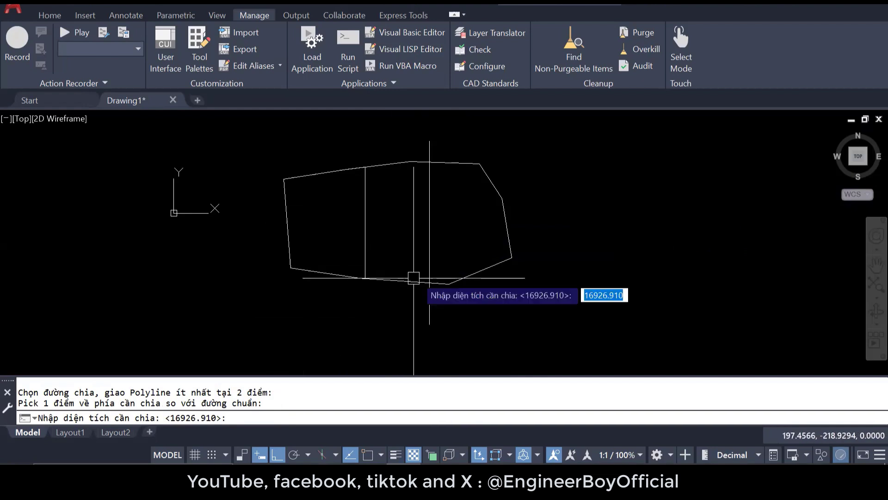
key("Return")
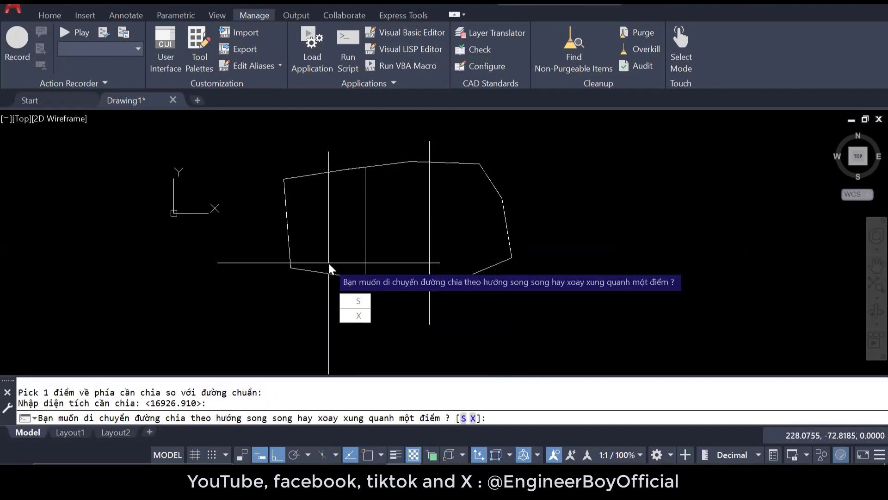
left_click(357, 302)
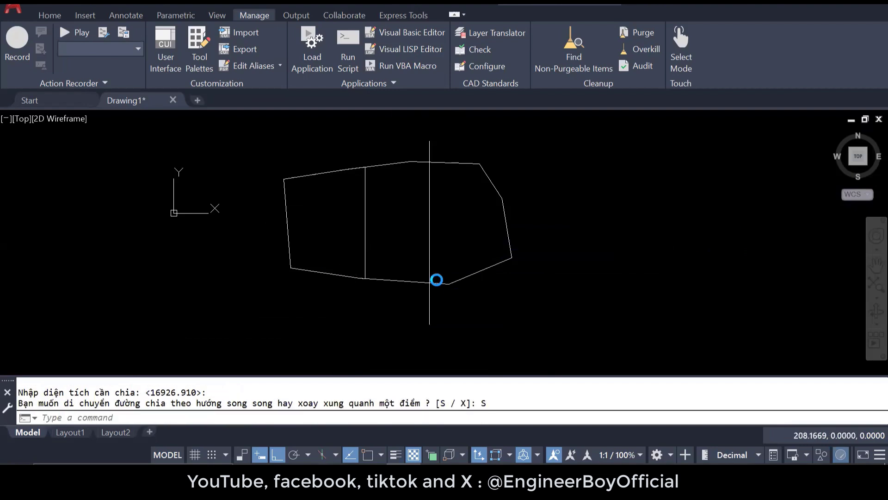
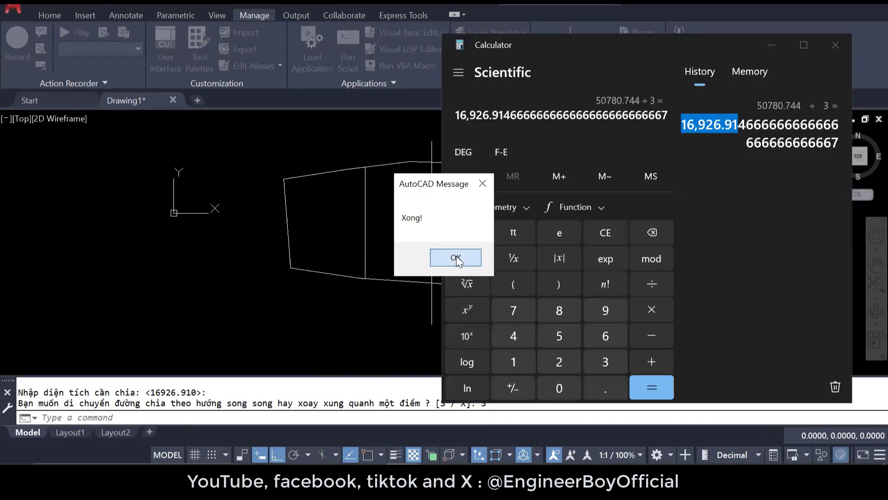
left_click(437, 263)
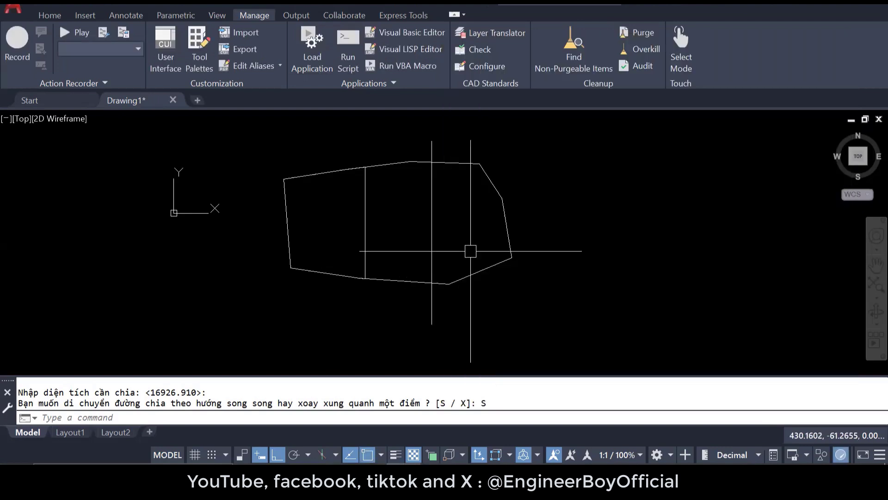
Trim the ends of the right-hand dividing line that extend above and below the closed polyline.
type("tr")
key("space")
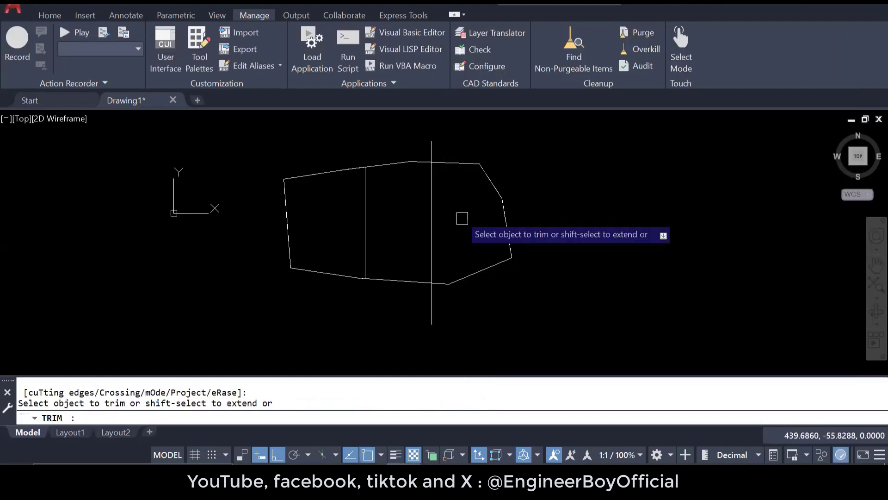
left_click(432, 151)
left_click(430, 300)
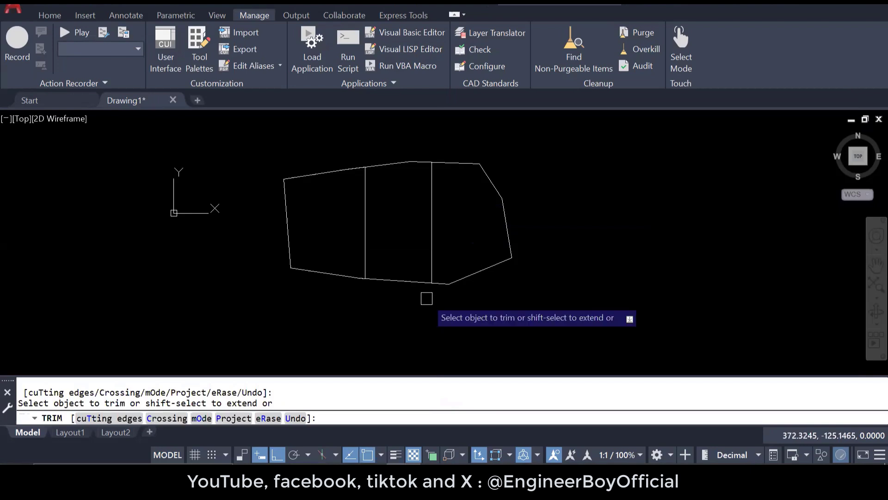
key("Escape")
key("Escape")
scroll(438, 238, "up", 2)
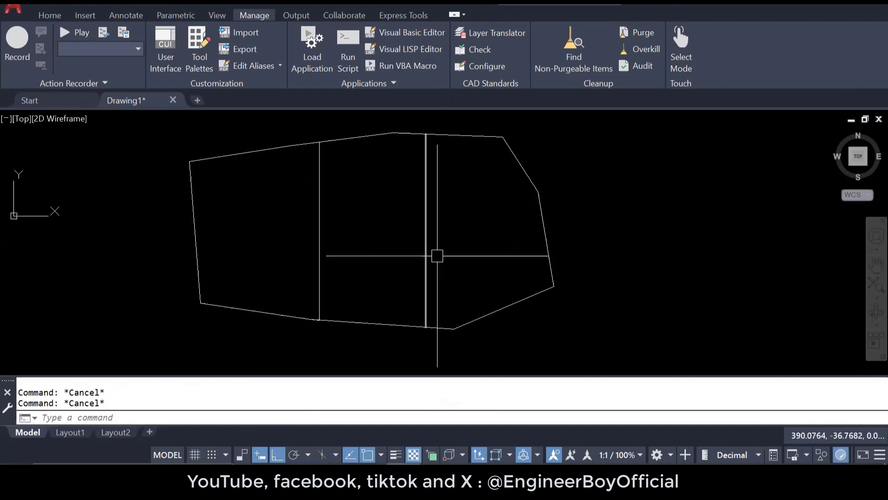
Create boundary polylines with island detection inside the right, middle and left parts of the divided shape.
type("bo")
key("Return")
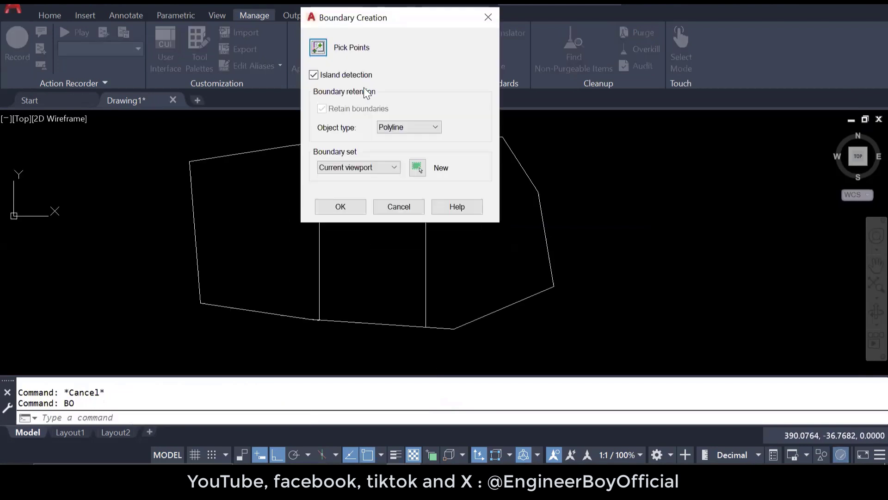
left_click(318, 47)
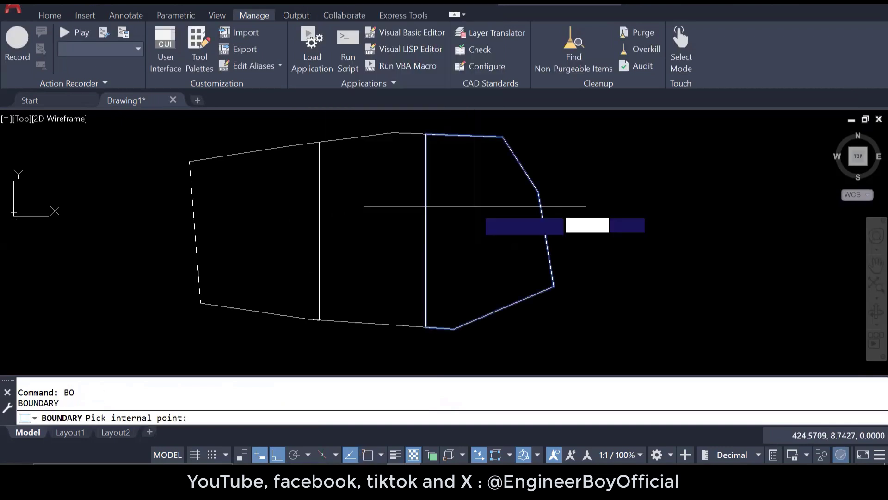
left_click(474, 206)
left_click(307, 234)
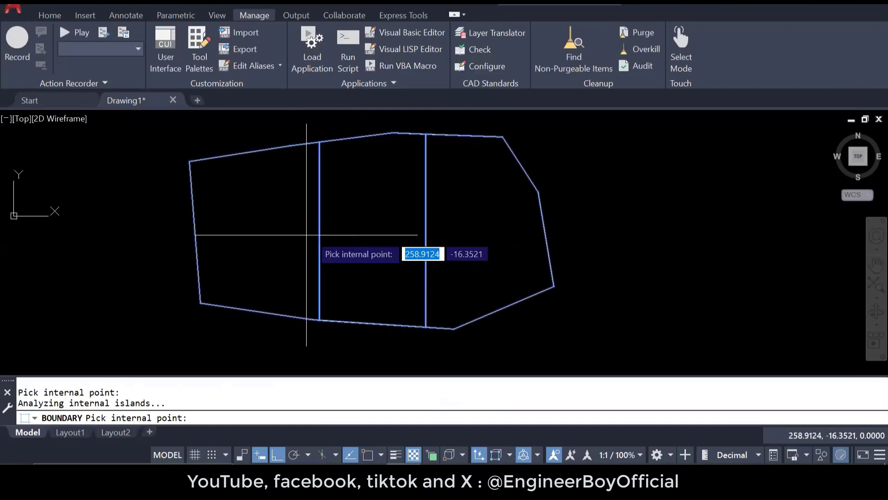
key("Return")
key("Escape")
key("Escape")
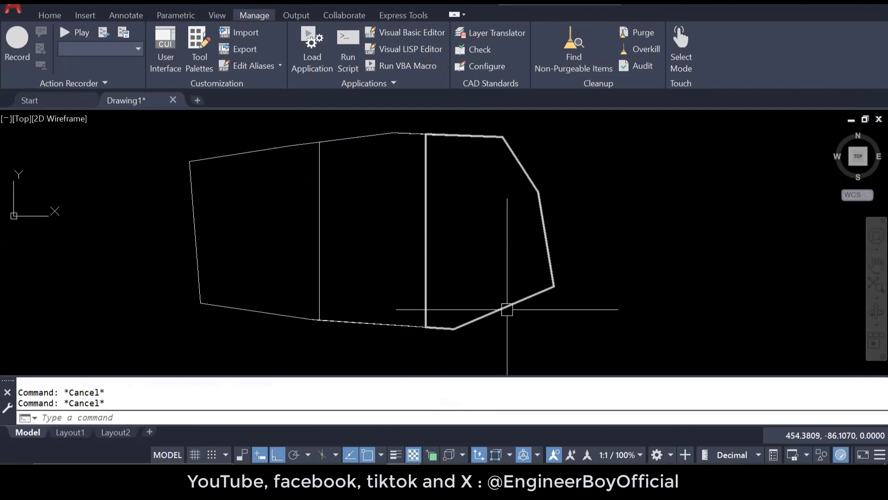
Check the area of the right-hand boundary polyline in its properties.
middle_click_drag(550, 290, 647, 303)
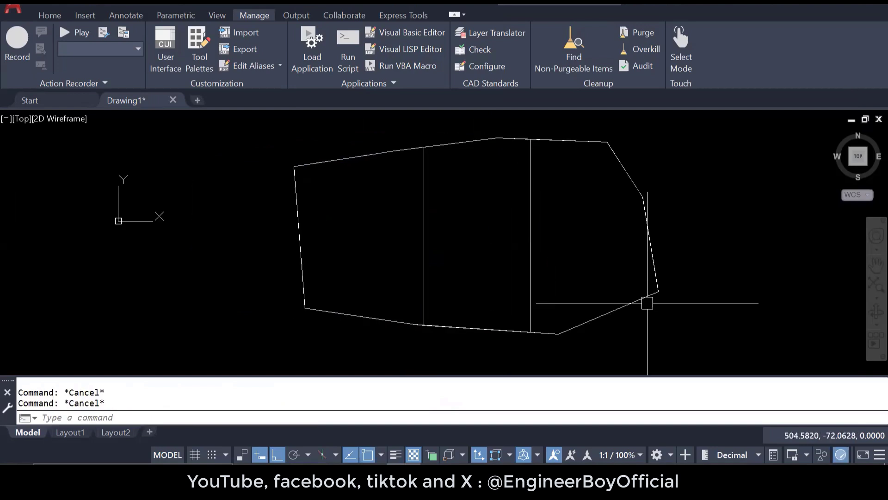
left_click(625, 304)
key("ctrl+1")
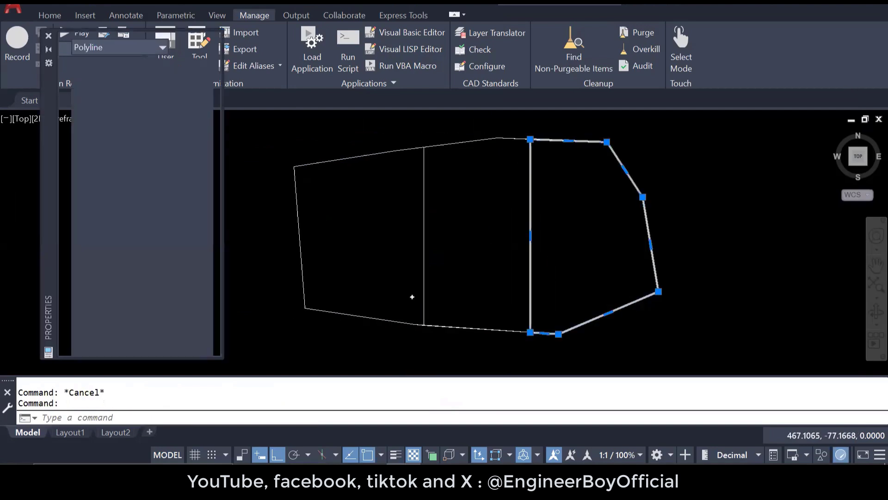
left_click(169, 258)
scroll(166, 282, "down", 3)
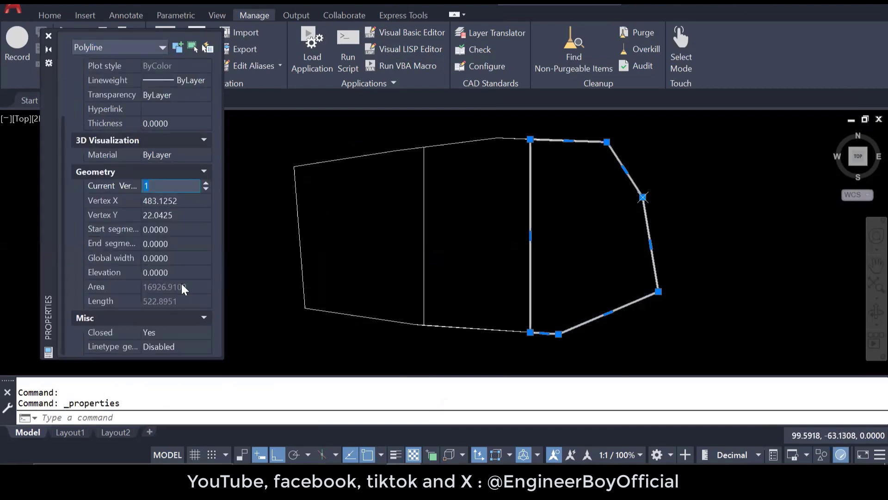
left_click(171, 287)
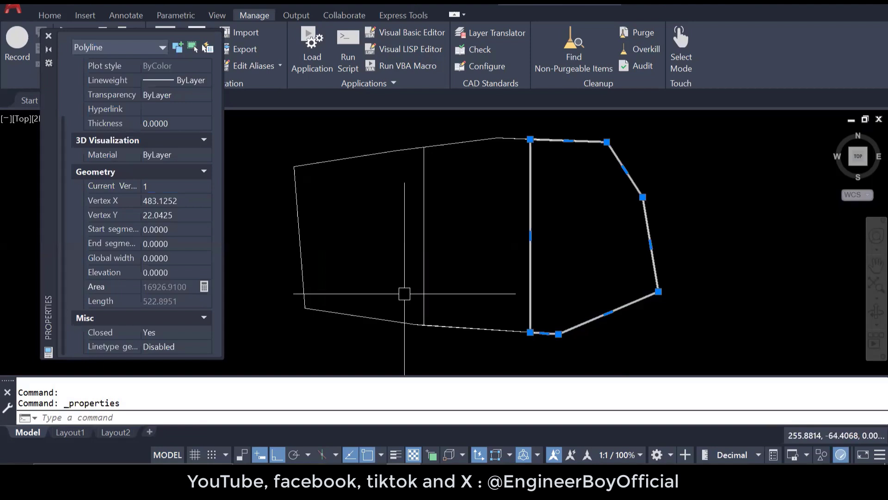
Check the area of the middle boundary polyline in its properties.
key("Escape")
left_click(442, 323)
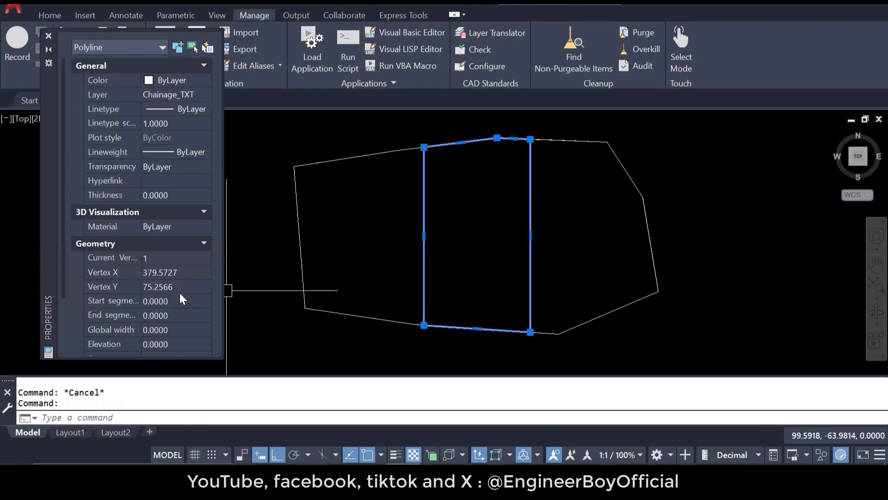
scroll(179, 291, "down", 2)
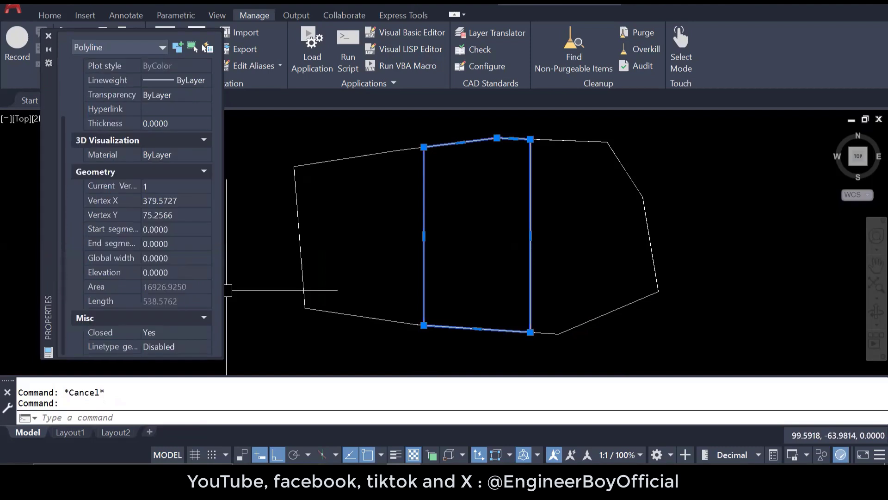
Check the area of the left-hand boundary polyline in its properties and close the properties display.
left_click(359, 317)
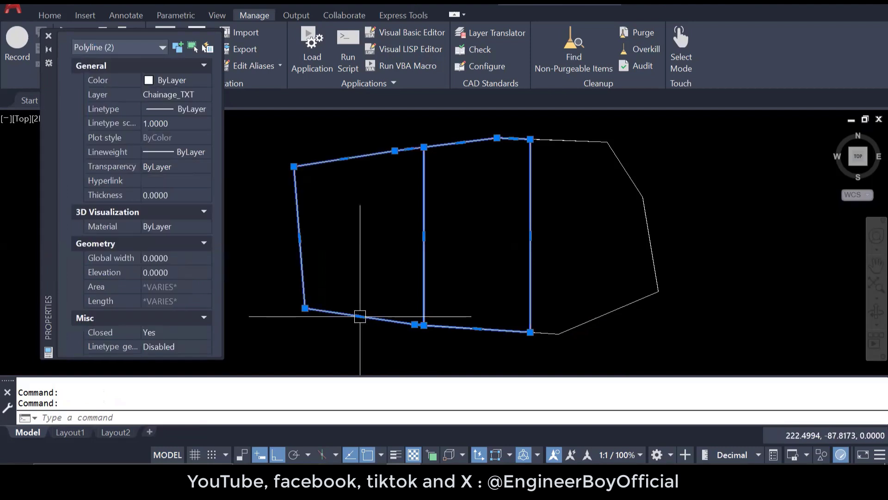
key("Escape")
left_click(347, 314)
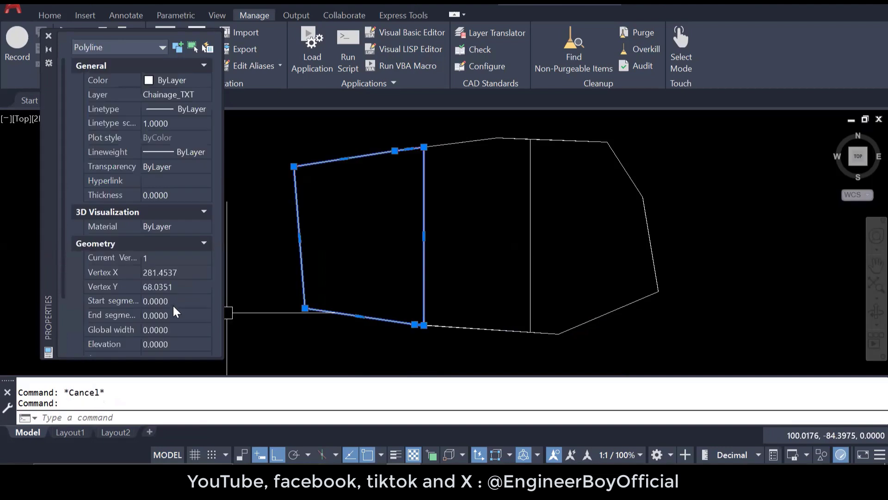
left_click(172, 296)
scroll(175, 286, "down", 2)
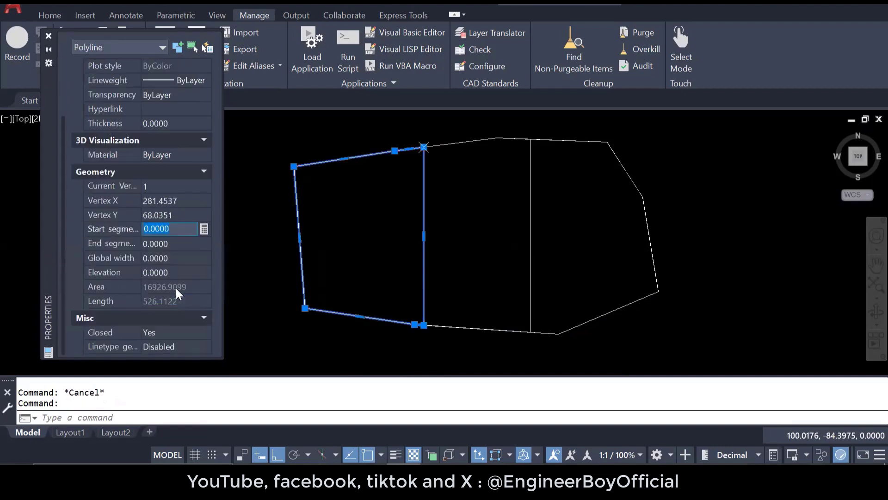
left_click(166, 287)
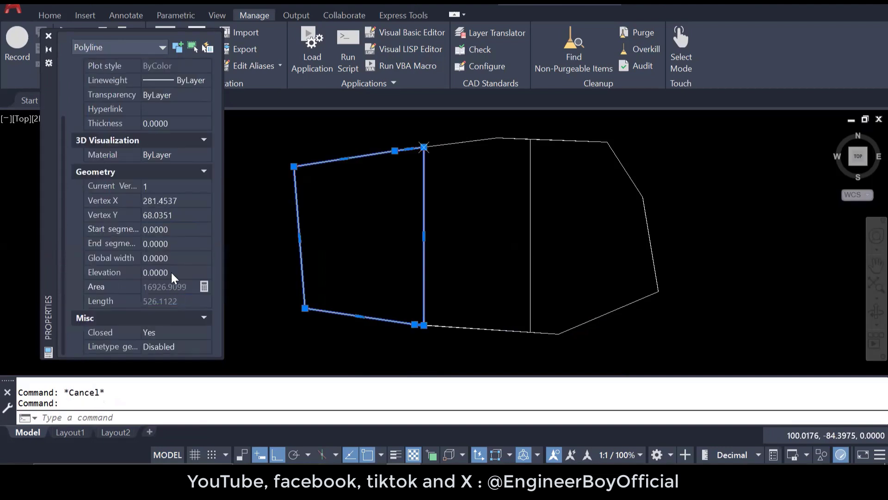
left_click(48, 36)
key("Escape")
Delete the whole divided polyline together with its dividing lines and boundary polylines.
scroll(319, 232, "down", 2)
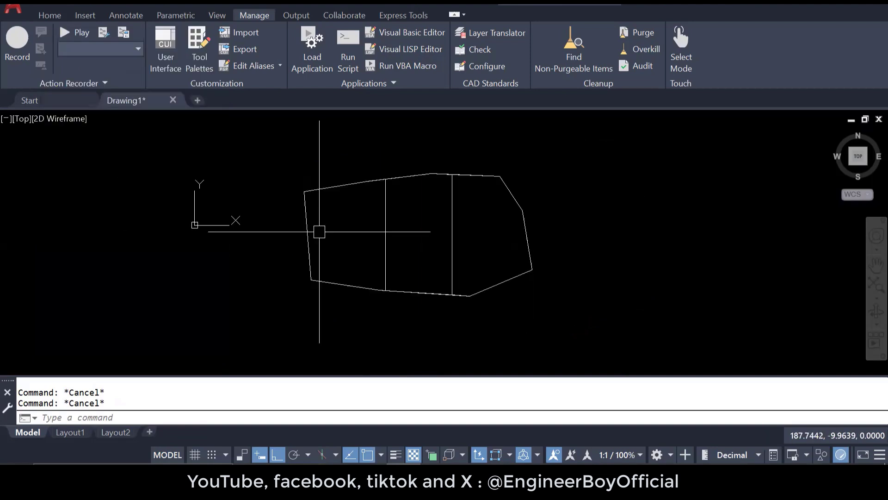
scroll(319, 231, "down", 1)
left_click(504, 307)
left_click(251, 181)
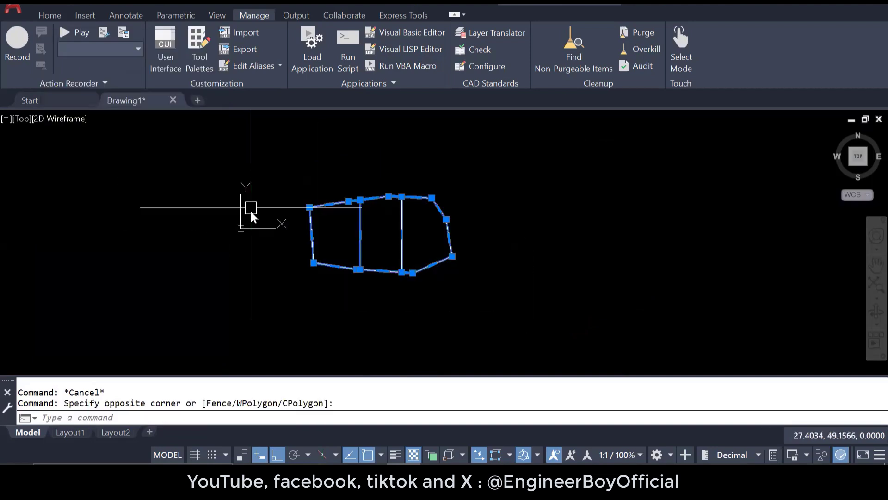
key("Delete")
key("Escape")
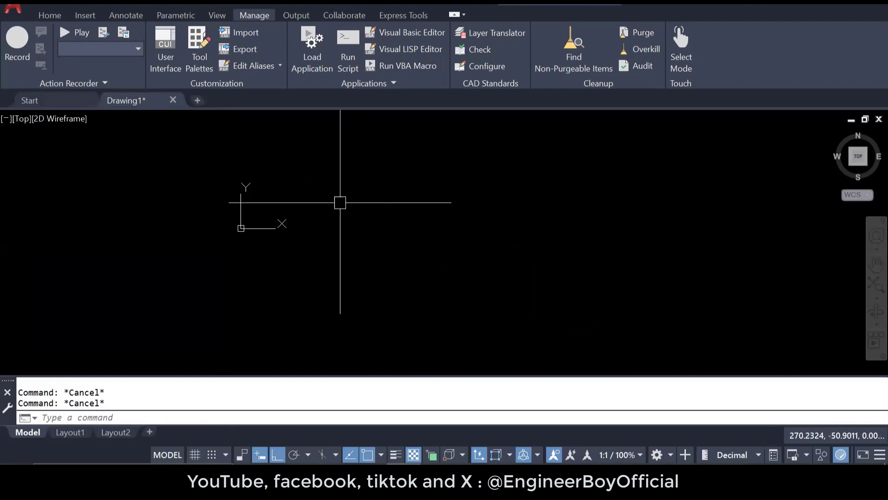
Load the coor AutoLISP routine from the Lisp folder and close the application loader.
left_click(319, 46)
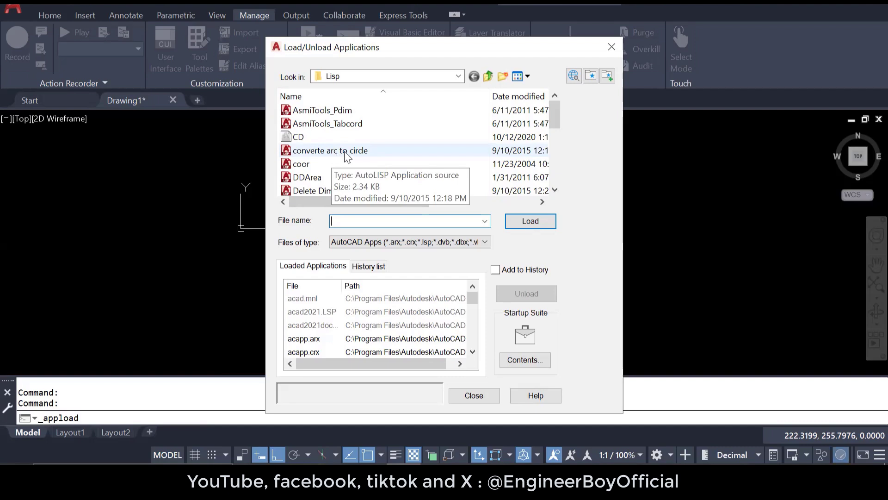
left_click(314, 167)
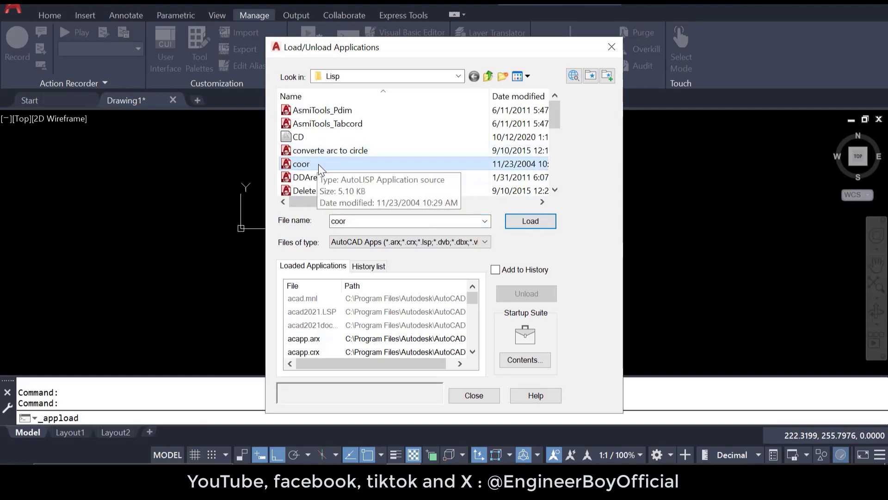
left_click(532, 221)
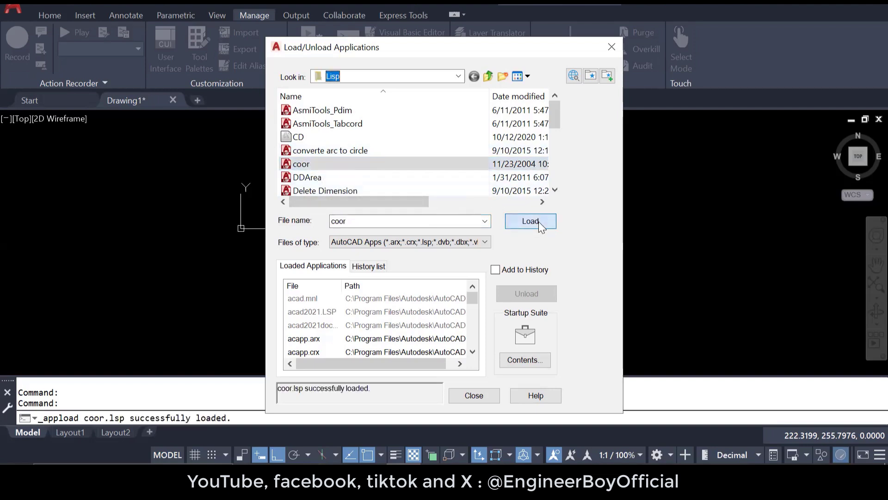
left_click(474, 395)
left_click(324, 200)
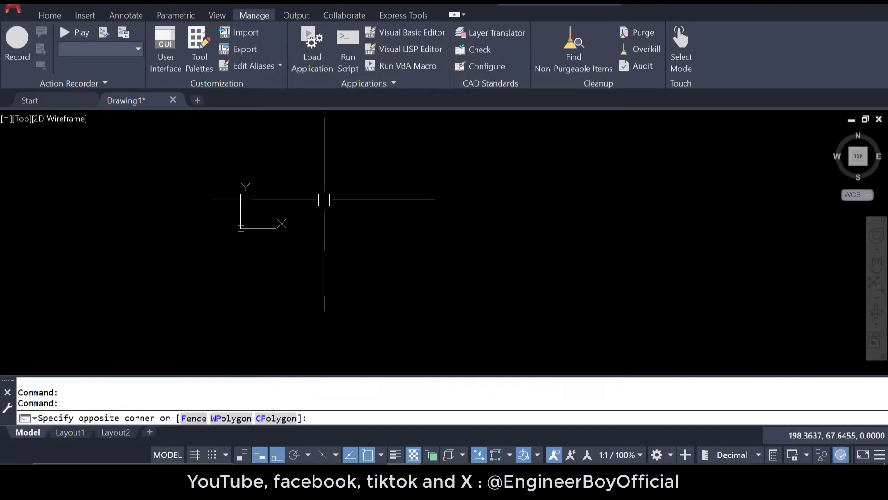
left_click(321, 197)
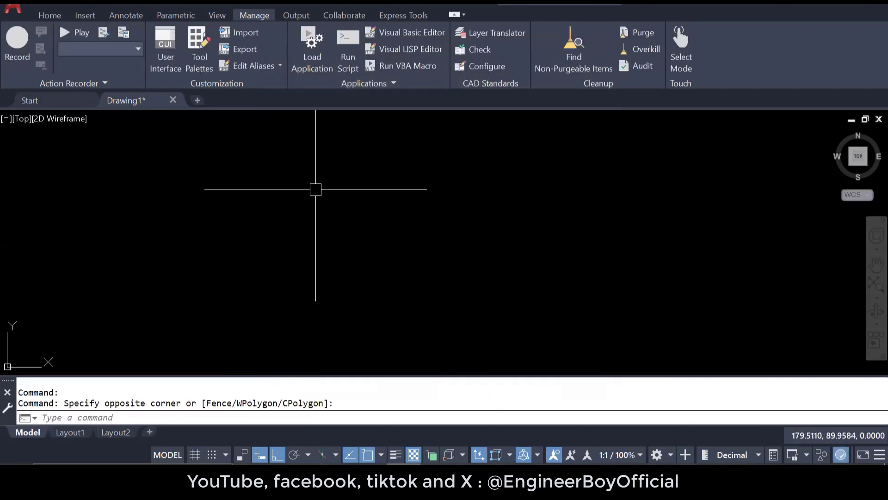
key("Escape")
key("Escape")
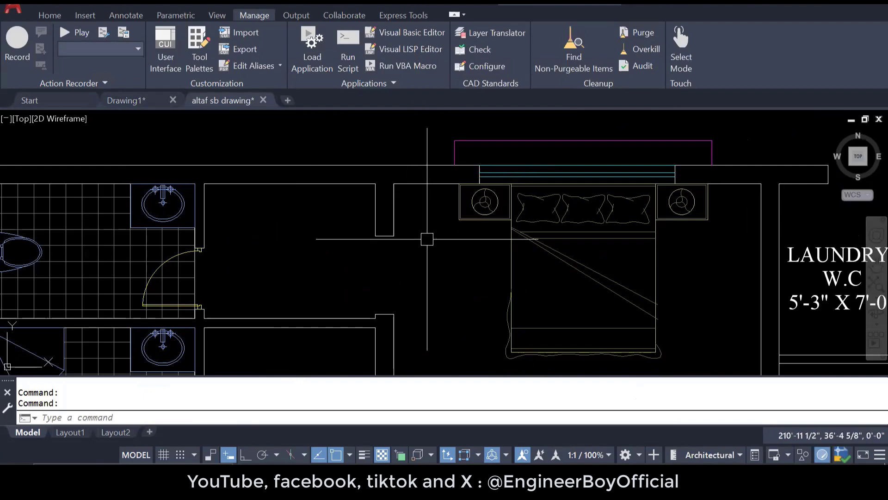
scroll(428, 213, "down", 4)
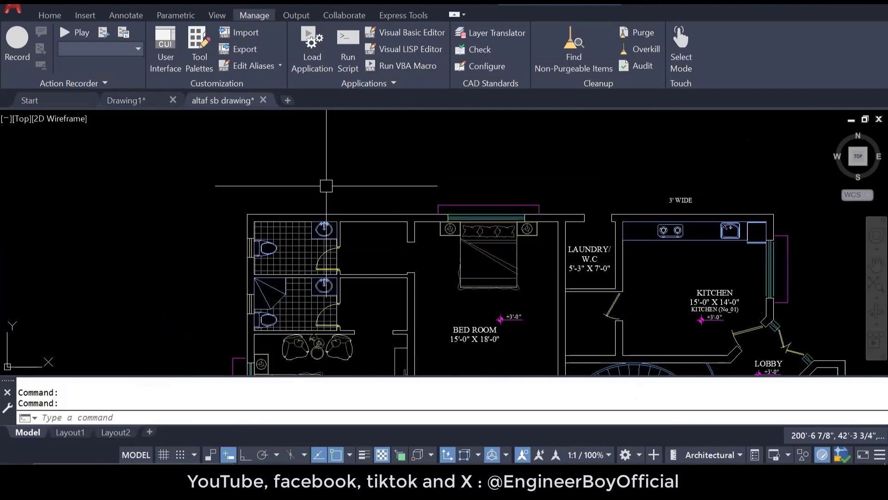
scroll(368, 222, "down", 2)
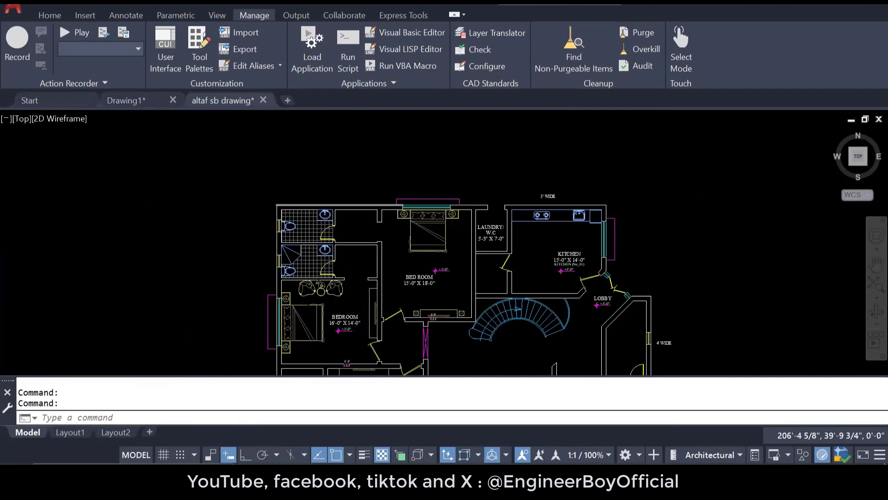
scroll(369, 206, "up", 4)
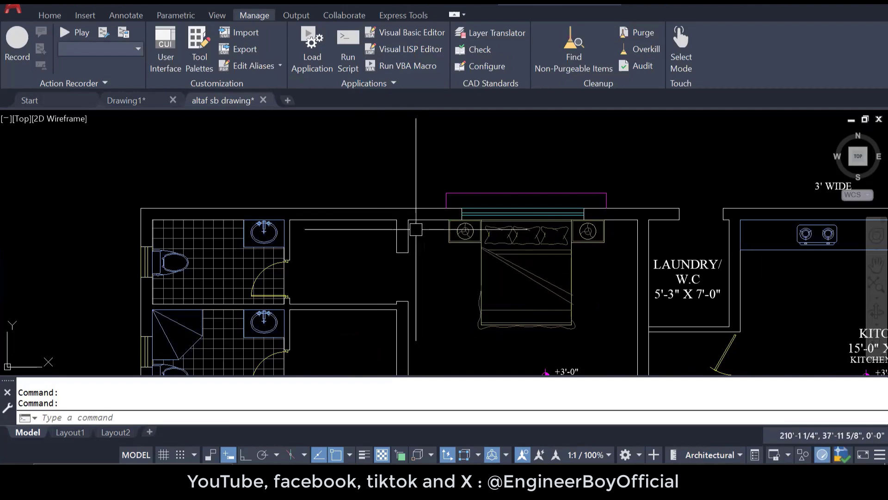
scroll(415, 227, "up", 4)
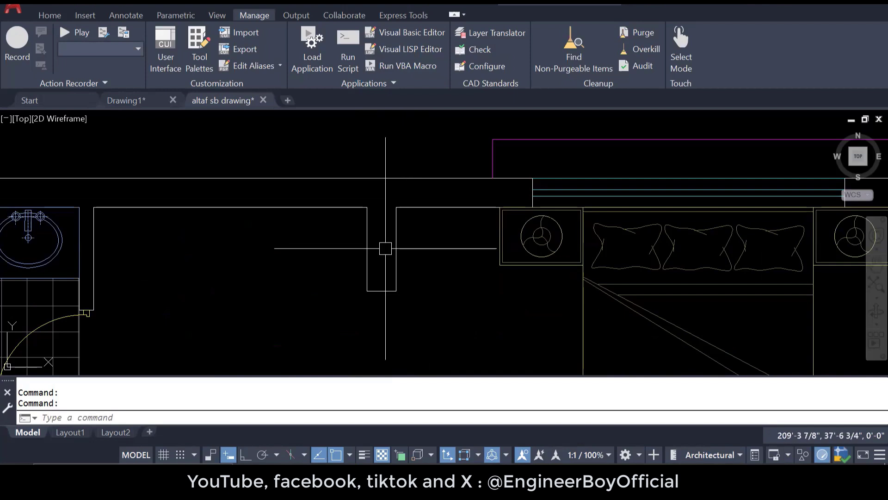
type("REC")
key("Return")
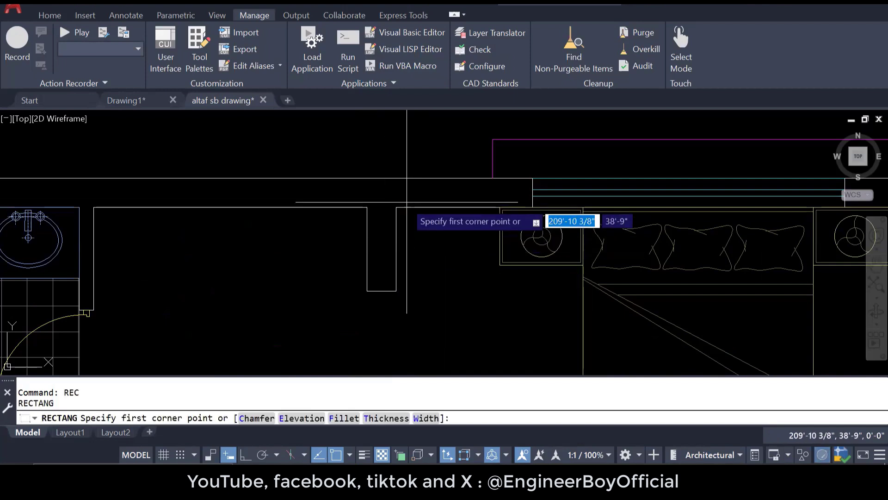
key("Escape")
Extend both vertical edges of the wall stub beside the bedroom bed up to the outer wall line.
type("ex")
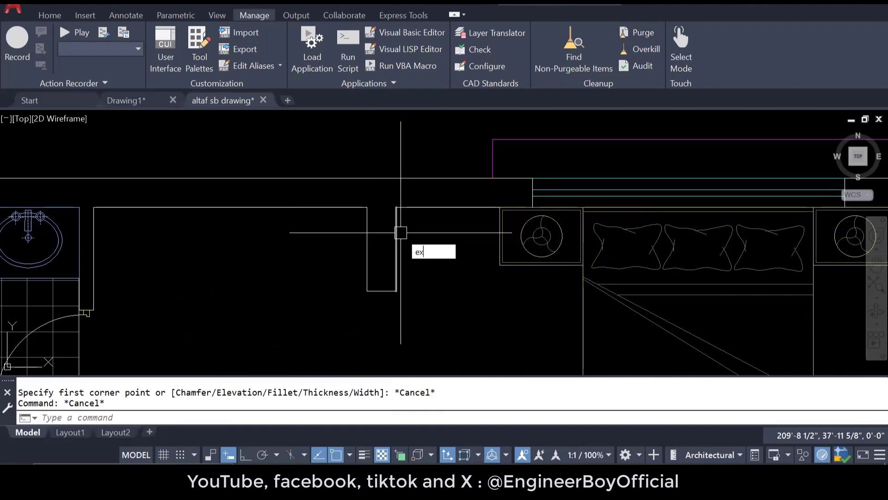
key("Return")
left_click(396, 223)
left_click(366, 218)
key("Escape")
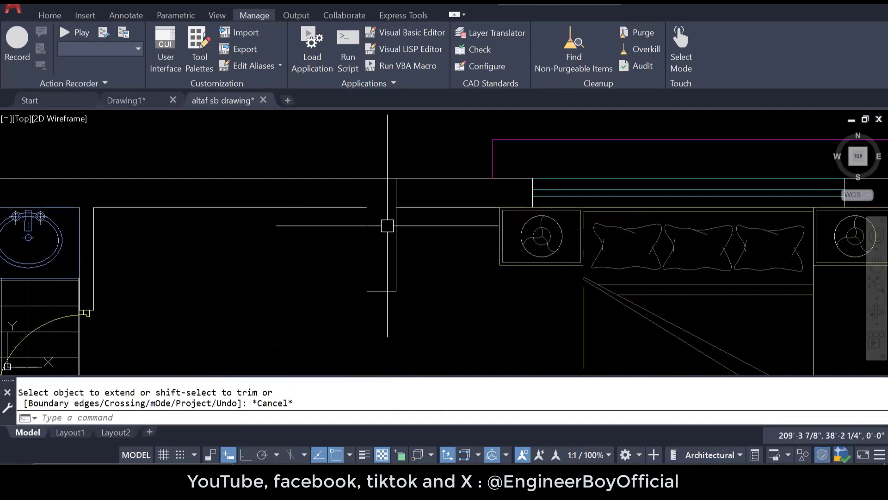
key("Escape")
Draw two crossing diagonal lines between opposite corners of the square where the wall stub meets the outer wall.
type("L")
key("Return")
left_click(395, 207)
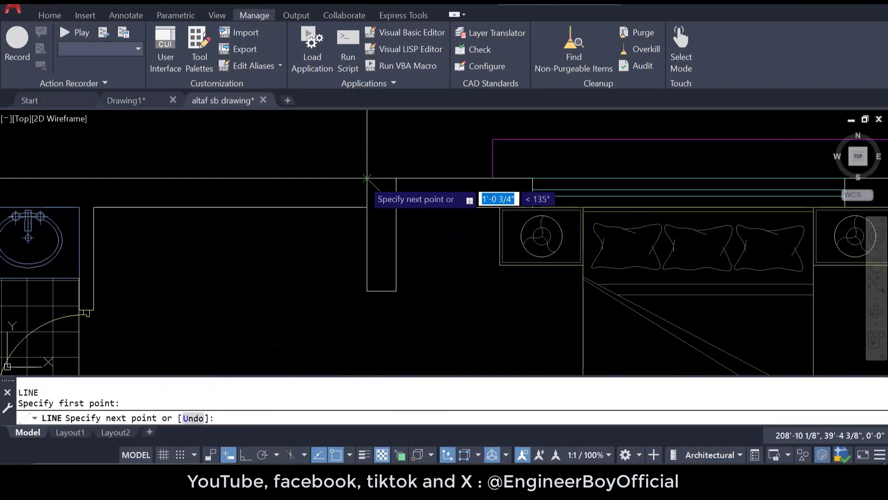
left_click(367, 178)
key("Escape")
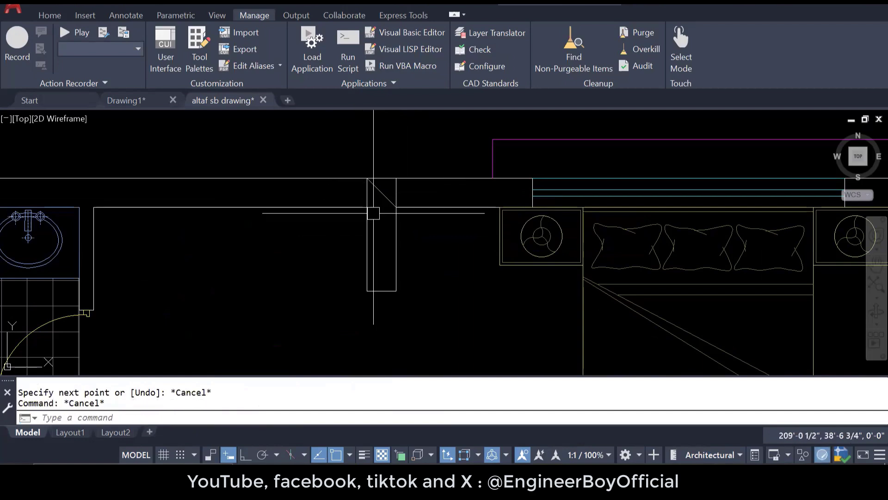
type("L")
key("Return")
left_click(395, 178)
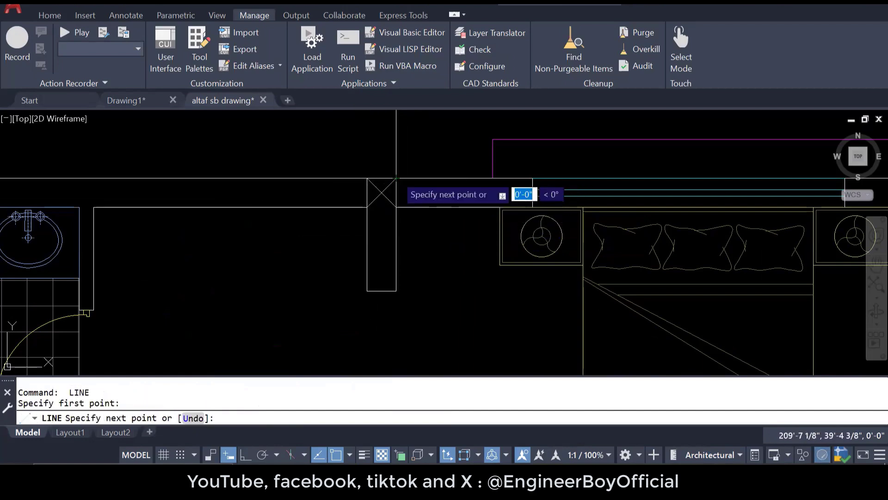
key("Escape")
scroll(416, 185, "down", 4)
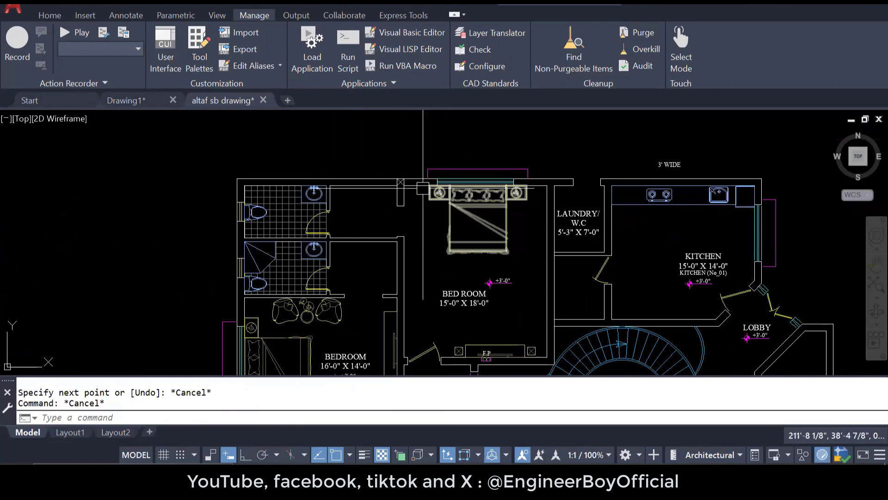
type("PL")
key("Return")
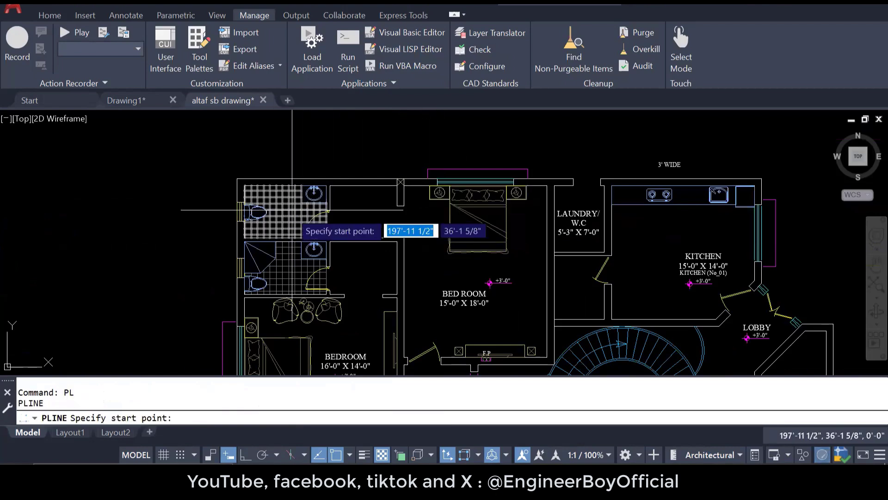
left_click(100, 199)
key("Escape")
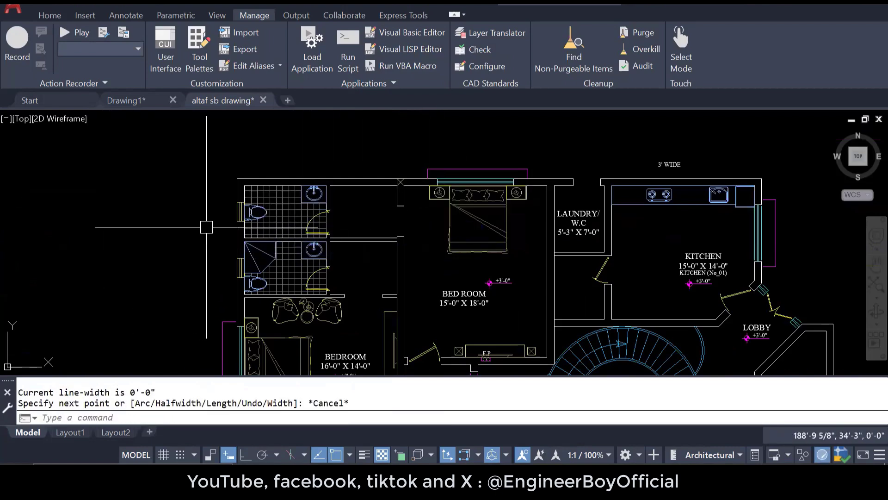
key("Escape")
key("Escape")
Return to the Drawing1 drawing and undo the earlier deletion of the divided polyline and its boundary polylines.
left_click(136, 101)
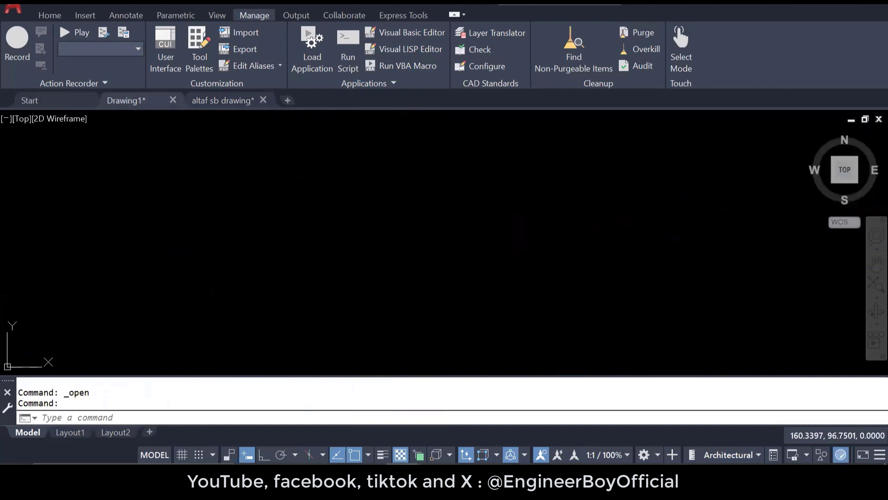
key("Escape")
key("Escape")
key("ctrl+z")
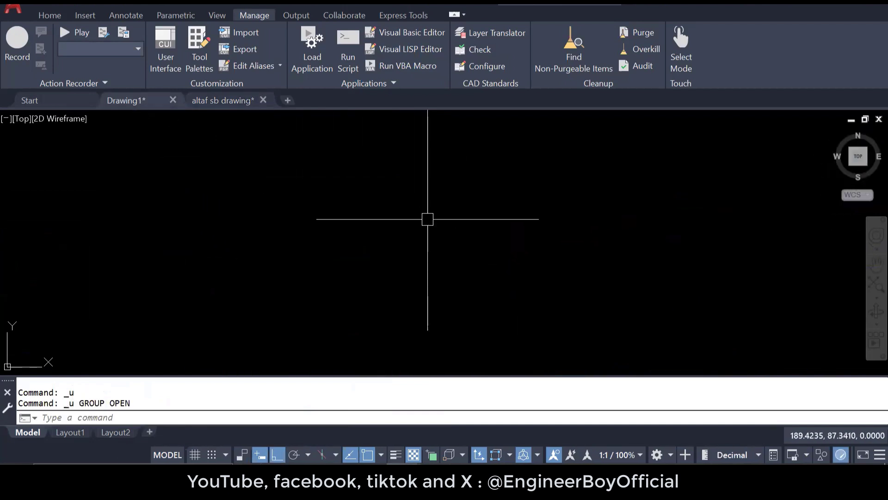
key("ctrl+z")
key("ctrl+z")
key("ctrl+z")
key("ctrl+z")
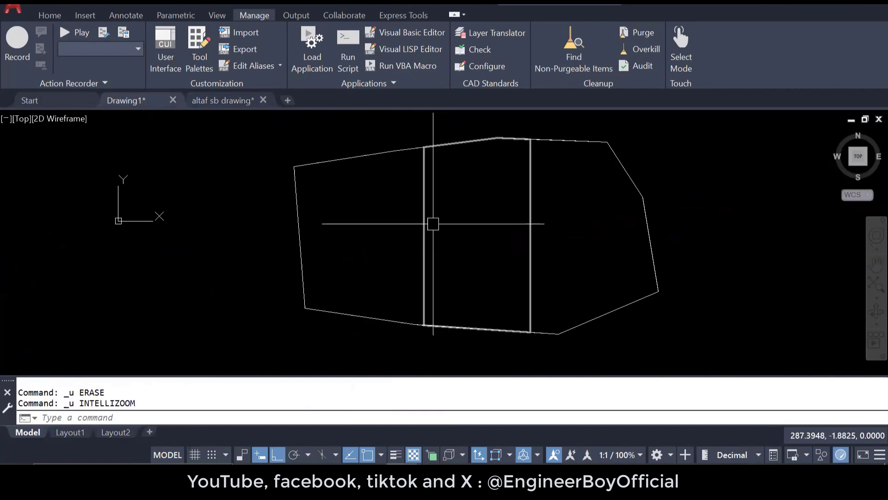
key("Escape")
key("Escape")
Inspect the extent of the easternmost section of the divided polyline, leaving nothing selected.
mouse_move(444, 220)
middle_mouse_down()
mouse_move(356, 208)
mouse_move(339, 235)
middle_mouse_up()
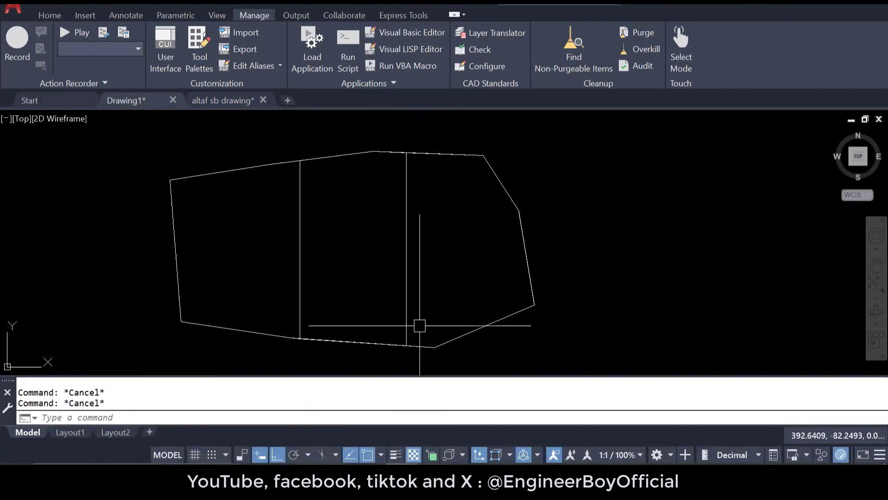
middle_click_drag(401, 305, 398, 298)
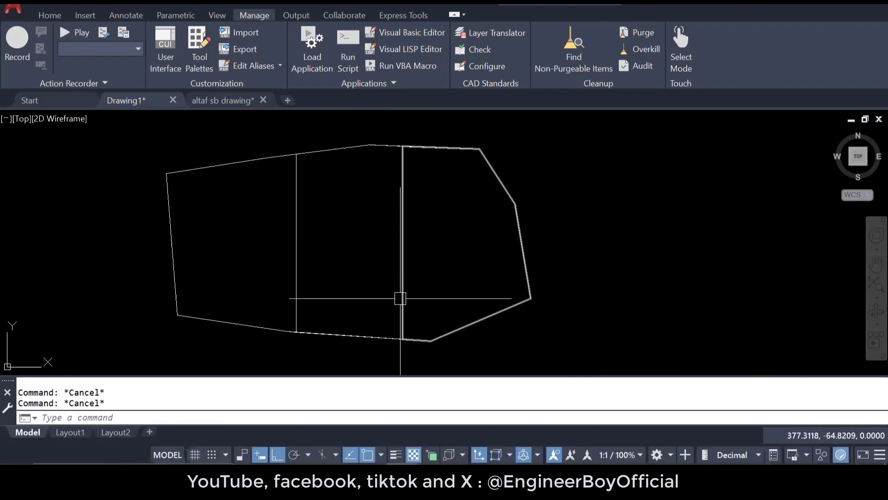
left_click(402, 229)
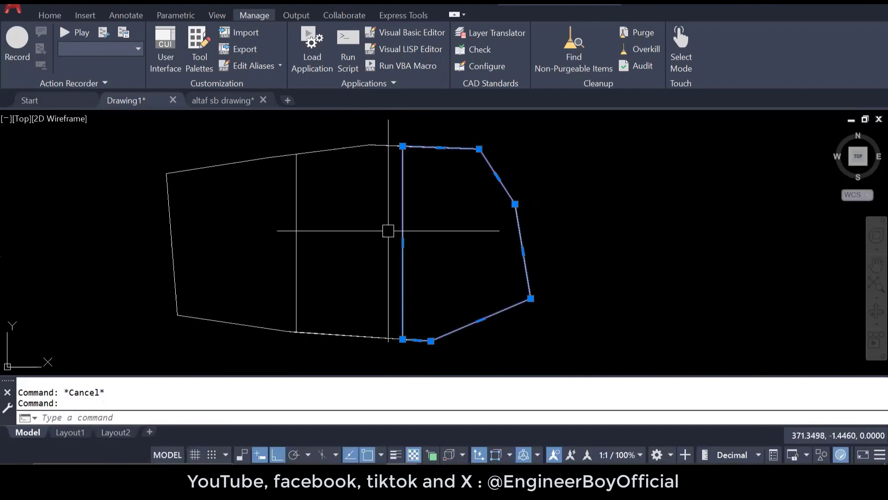
key("Escape")
key("Escape")
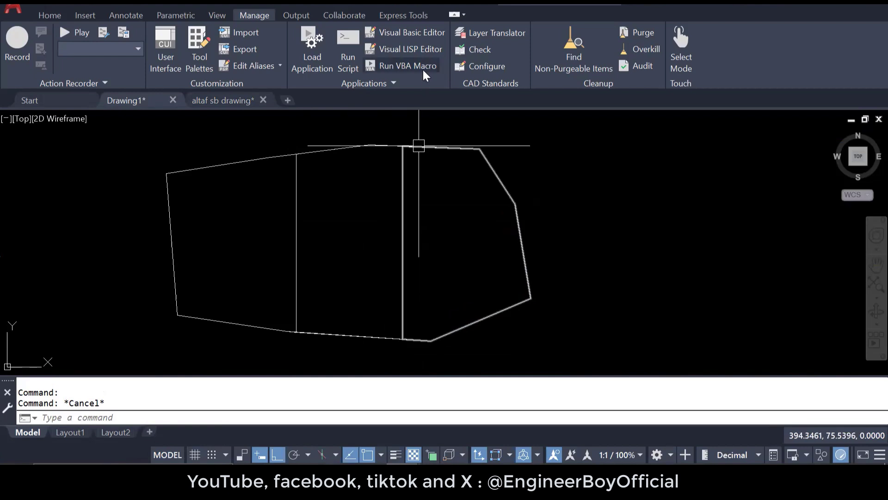
scroll(194, 192, "down", 2)
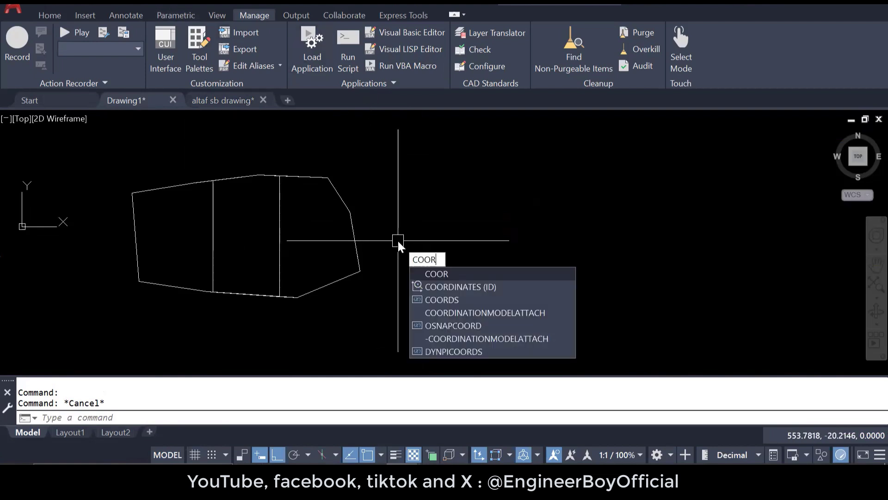
Run COOR on the upper ends of both vertical division lines, numbering from 1, and place the coordinate table to the outline's right.
key("Return")
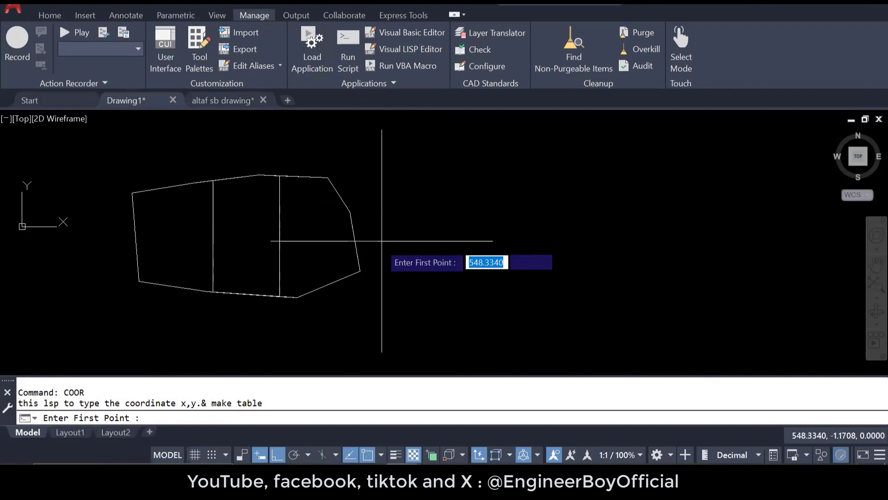
left_click(280, 176)
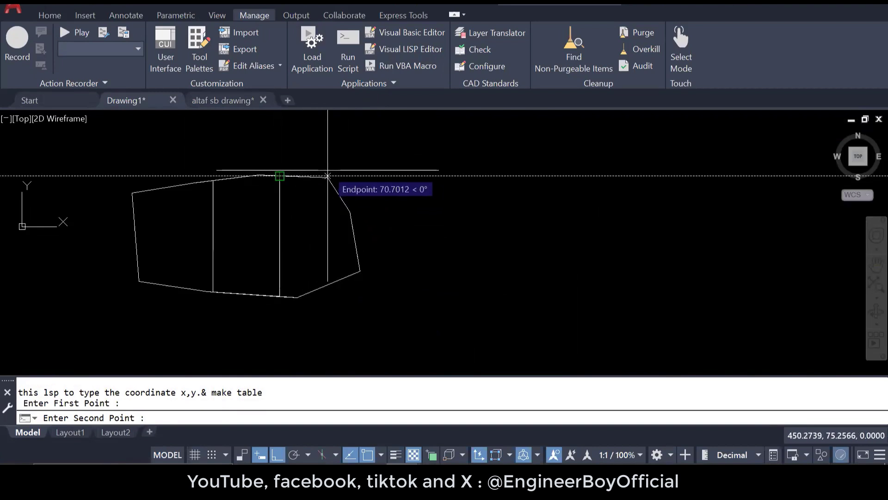
left_click(217, 182)
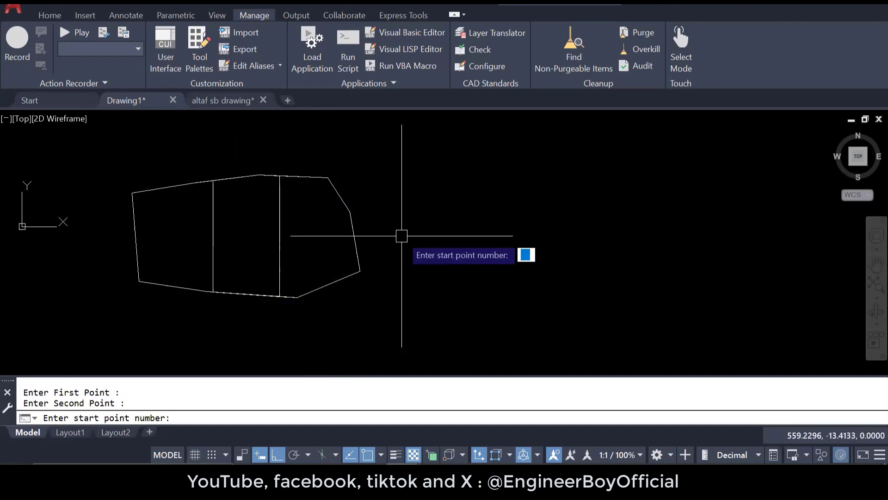
key("Return")
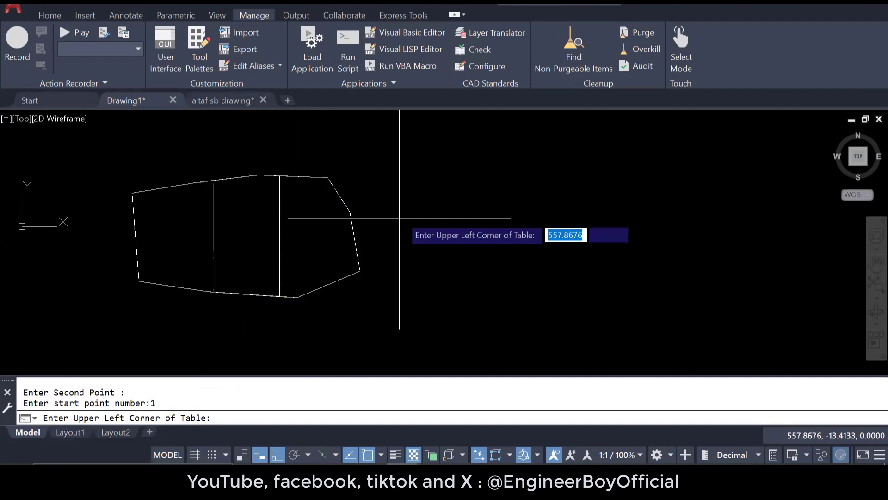
left_click(419, 173)
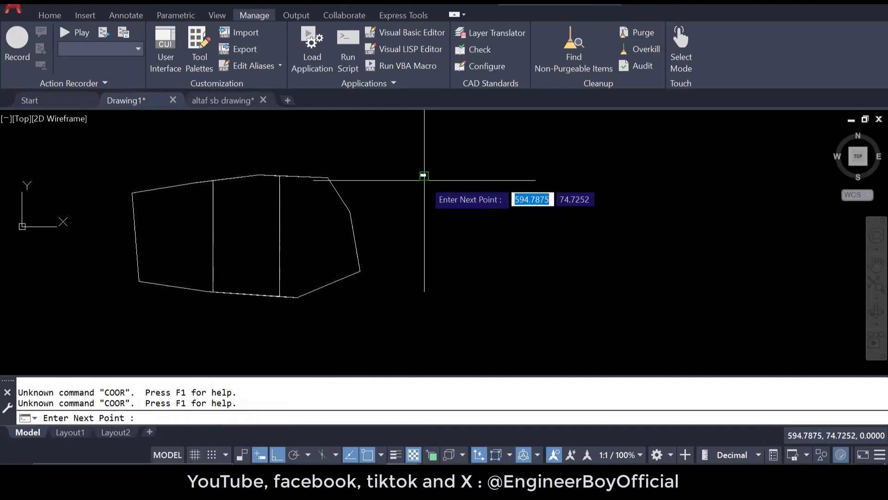
Add the lower ends of both vertical division lines and the outline's lower-left corner to the coordinate table.
scroll(416, 176, "up", 4)
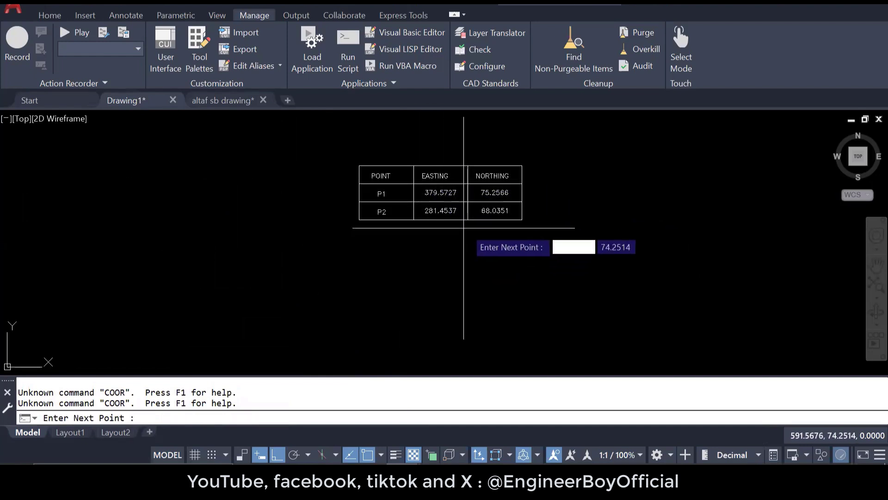
scroll(458, 219, "up", 3)
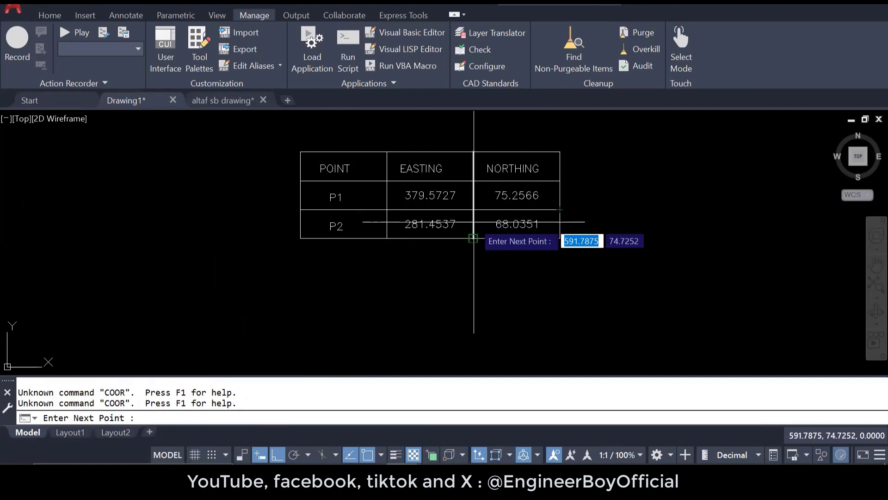
scroll(578, 201, "down", 5)
scroll(499, 206, "down", 6)
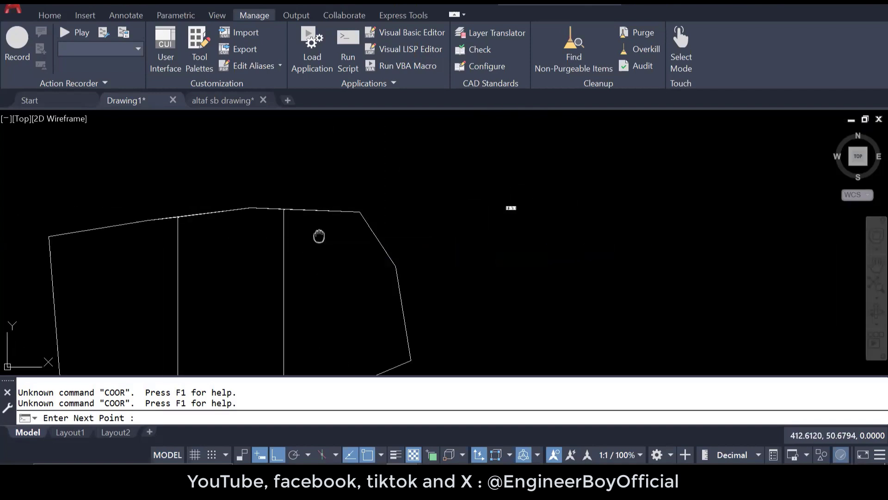
middle_click_drag(318, 238, 317, 166)
left_click(279, 340)
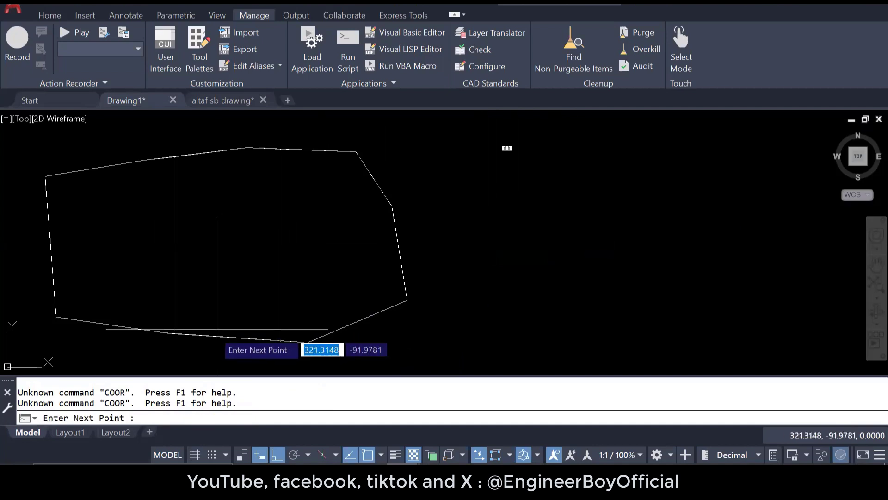
left_click(172, 332)
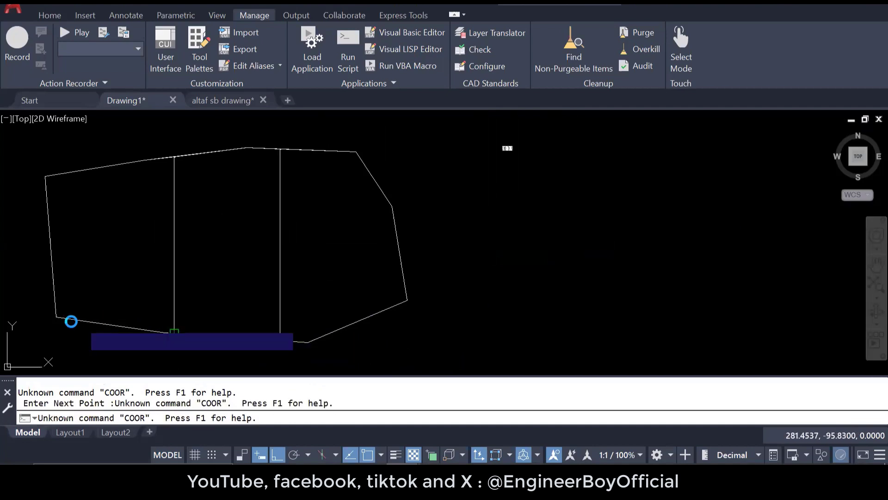
left_click(55, 317)
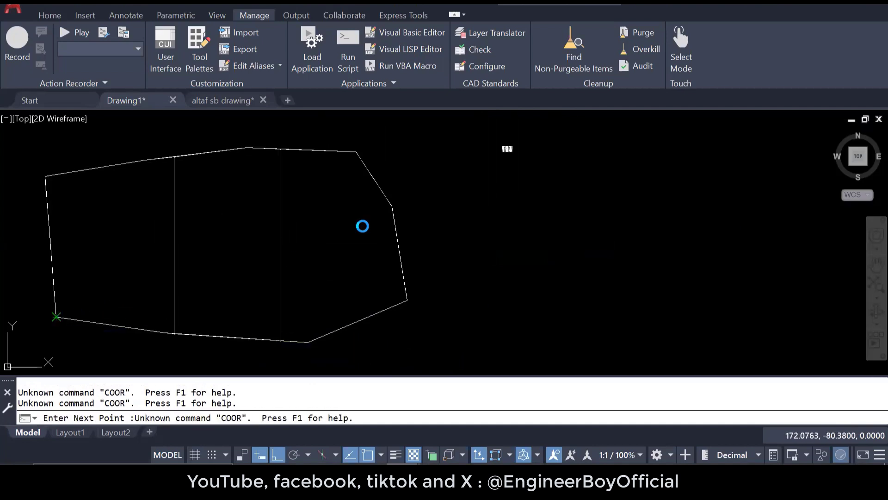
Add seven scattered points, P6 to P12, in the empty area left of the coordinate table and finish the COOR command.
scroll(278, 147, "up", 11)
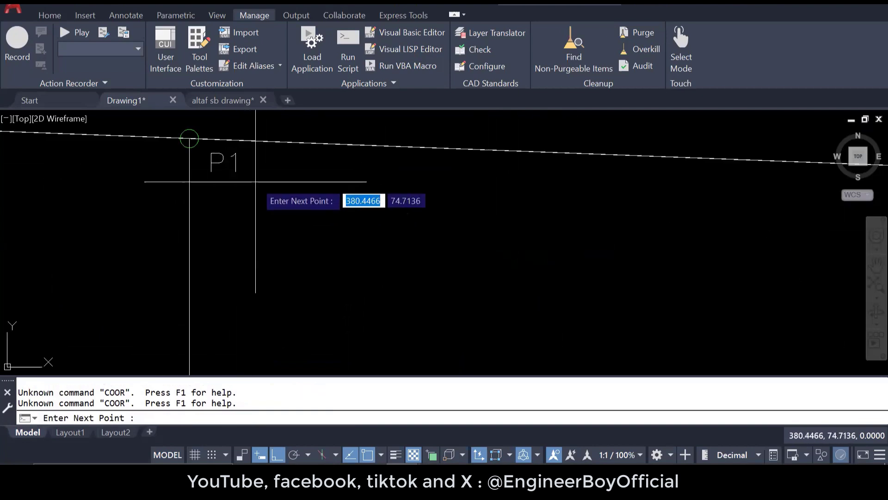
scroll(295, 290, "down", 2)
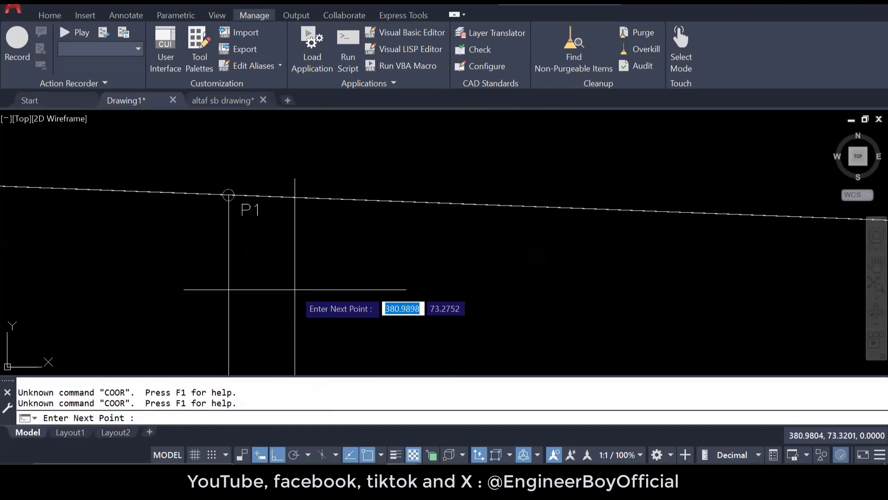
scroll(243, 198, "up", 2)
scroll(232, 244, "down", 12)
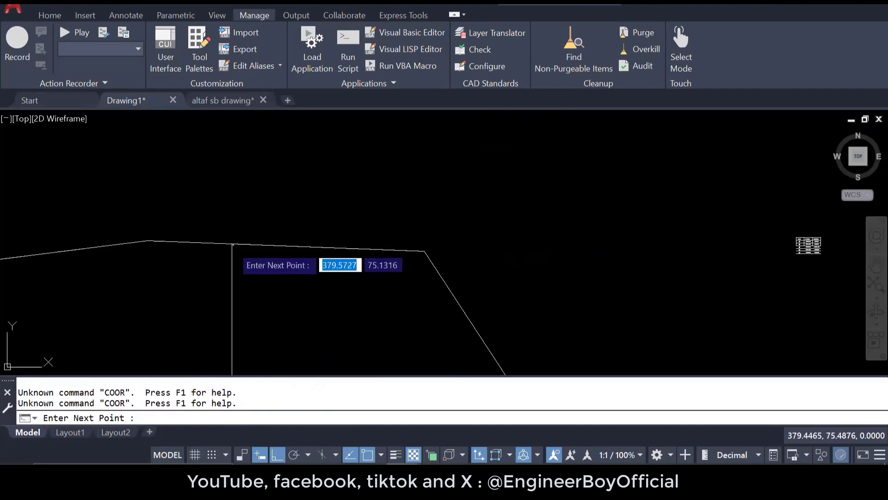
scroll(524, 279, "up", 6)
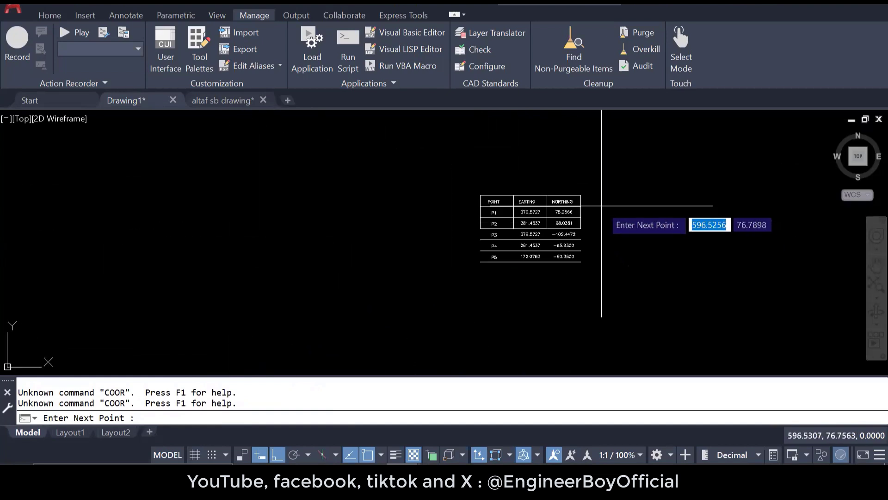
middle_click_drag(626, 198, 584, 215)
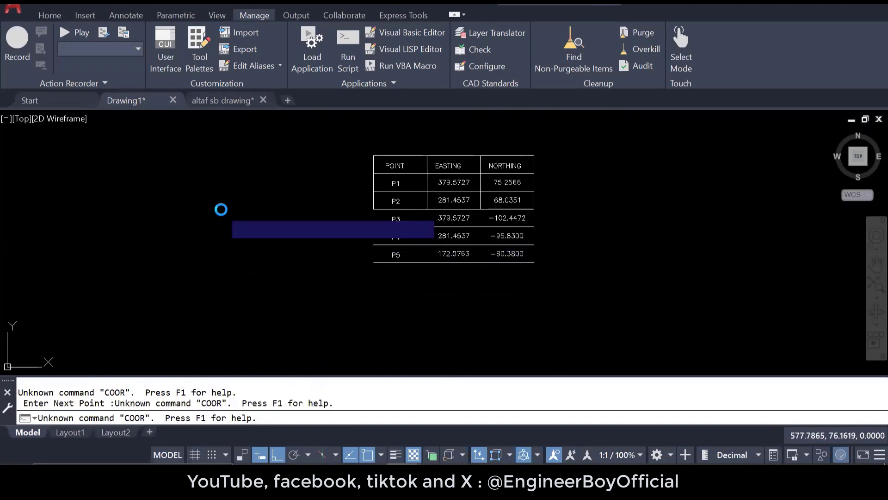
left_click(208, 215)
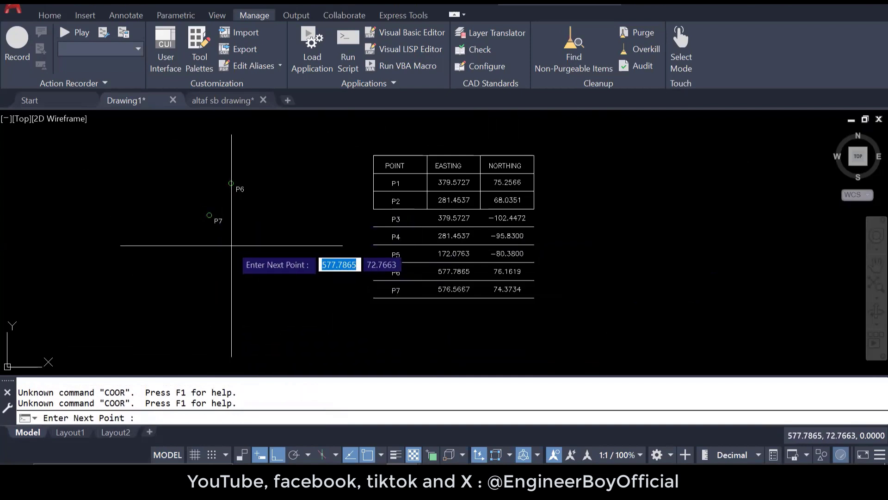
key("Return")
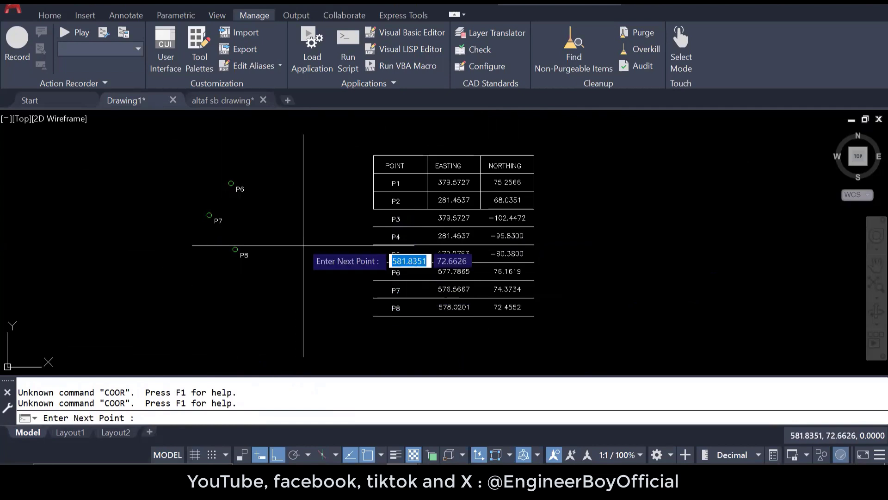
key("Return")
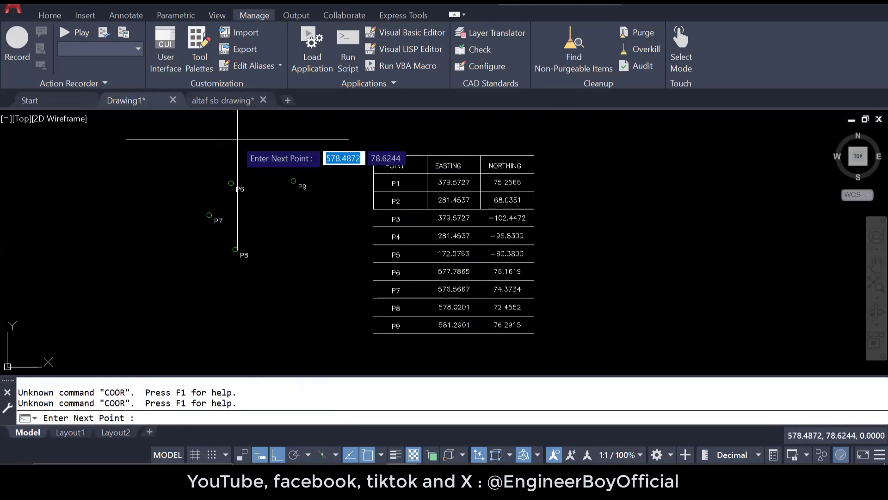
left_click(224, 140)
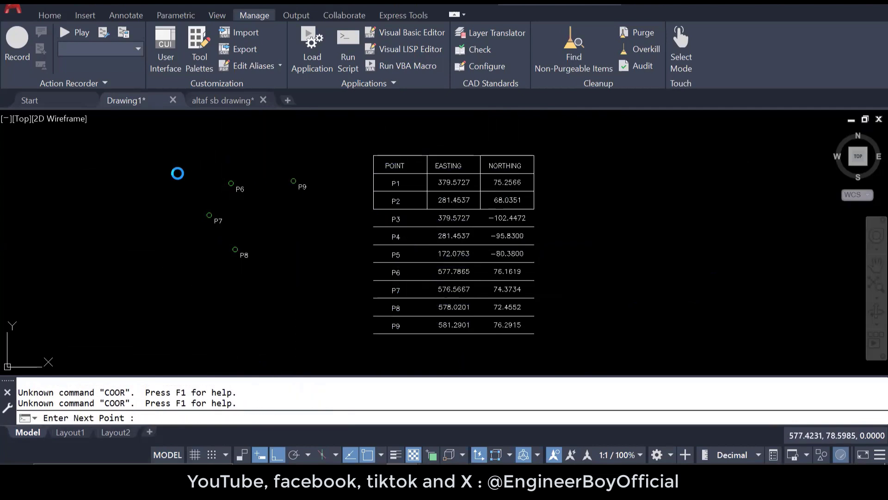
left_click(161, 199)
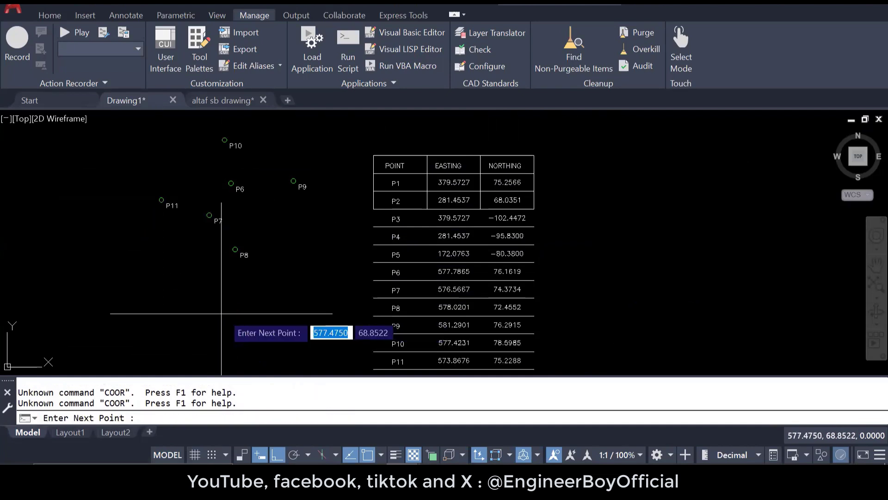
left_click(206, 295)
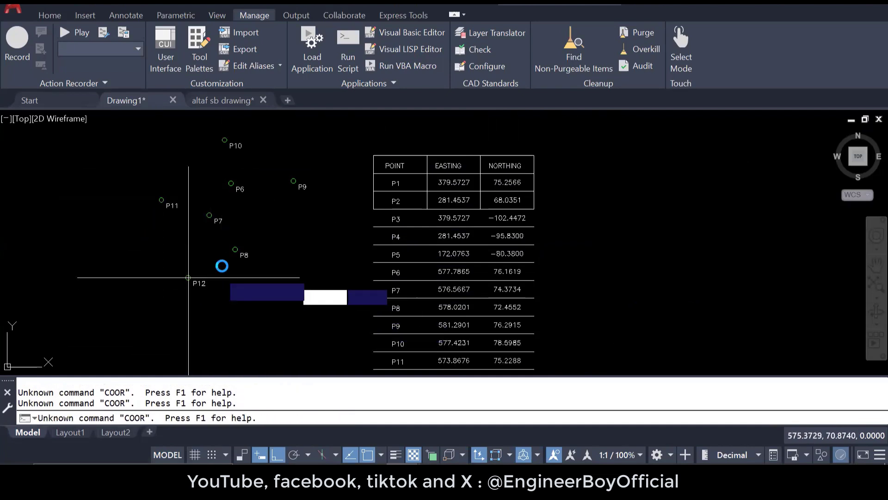
scroll(258, 212, "down", 2)
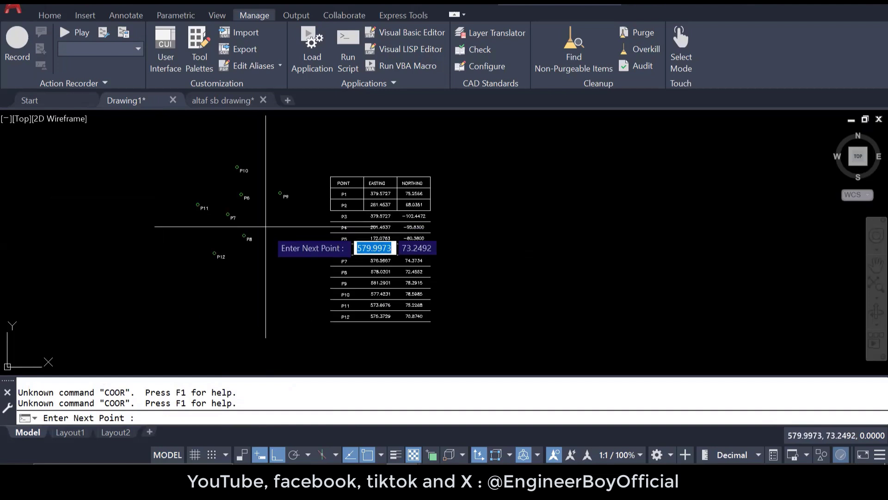
right_click(274, 260)
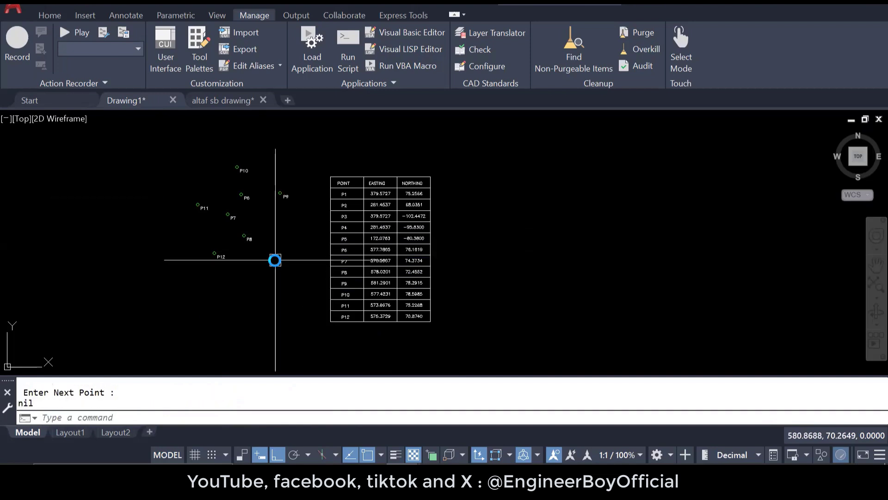
Examine the finished easting and northing table together with the scattered numbered points and the divided outline.
scroll(323, 254, "up", 2)
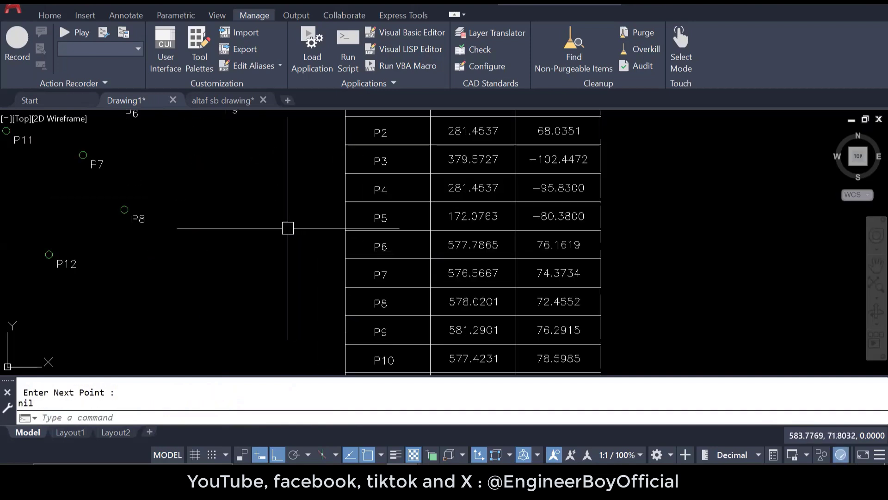
middle_click_drag(496, 338, 494, 336)
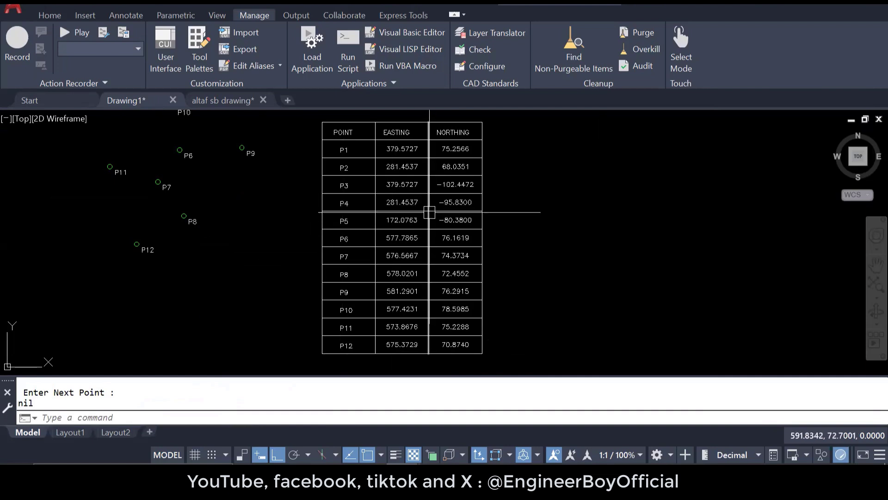
mouse_move(429, 213)
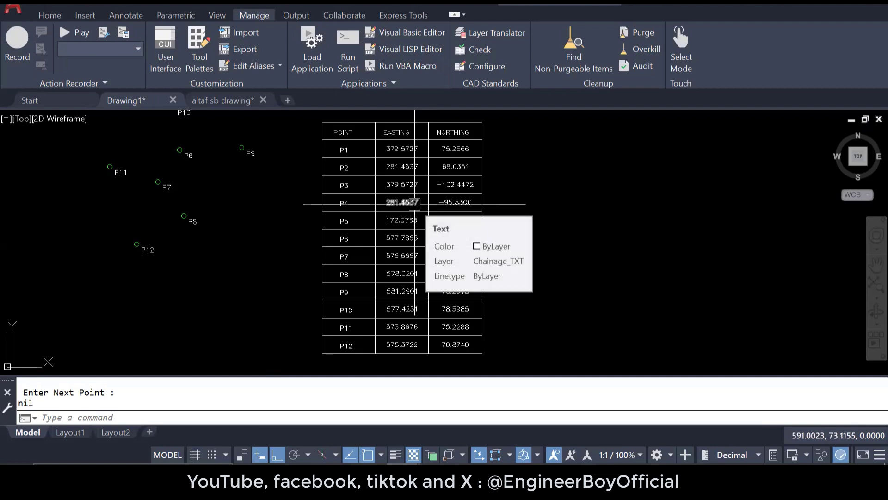
scroll(601, 250, "down", 5)
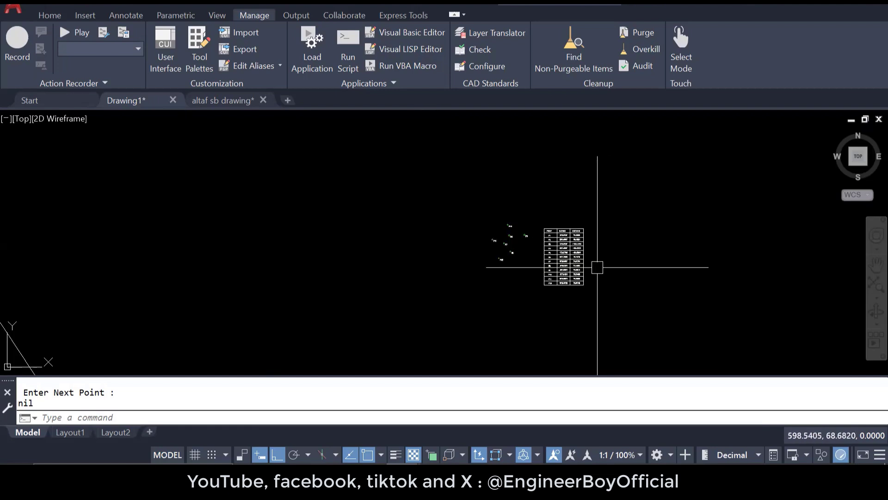
scroll(546, 208, "down", 4)
middle_click_drag(464, 242, 490, 212)
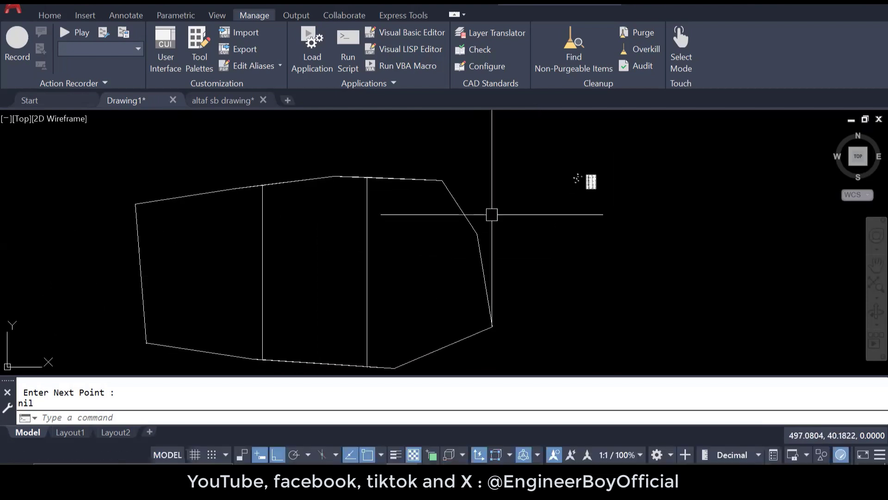
middle_click_drag(345, 248, 457, 219)
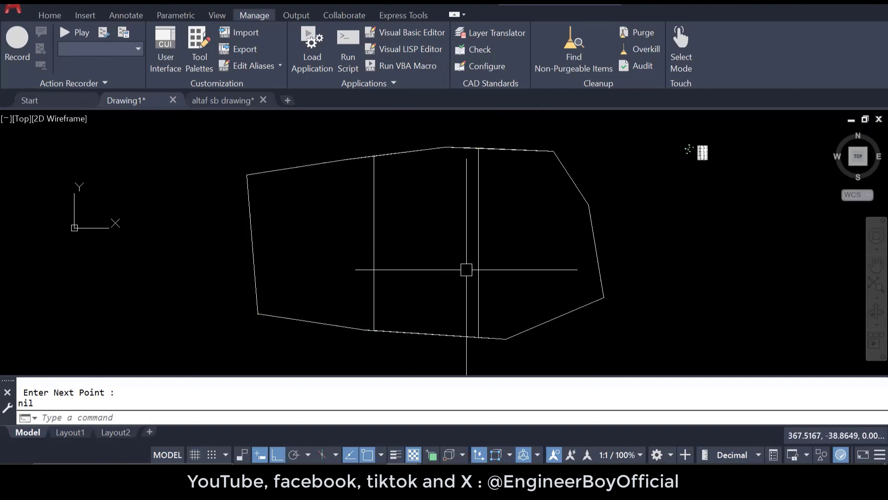
middle_click_drag(426, 265, 373, 290)
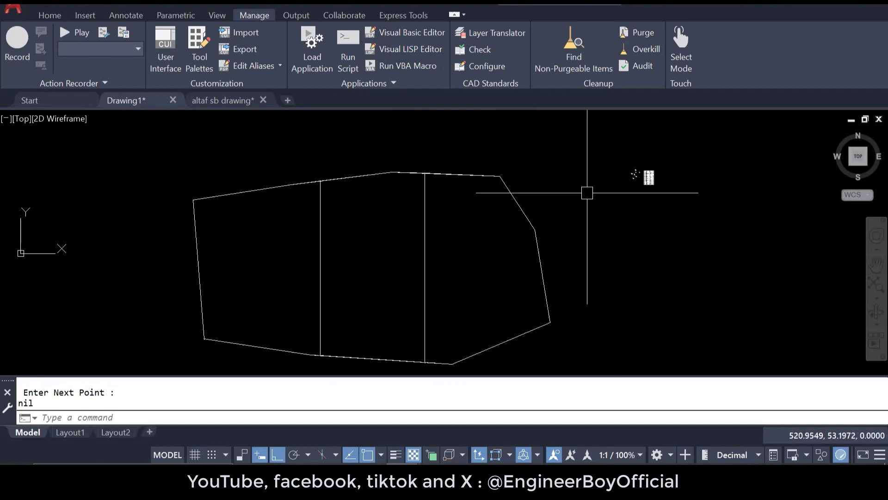
scroll(650, 159, "up", 6)
middle_click_drag(624, 265, 483, 208)
scroll(486, 206, "up", 4)
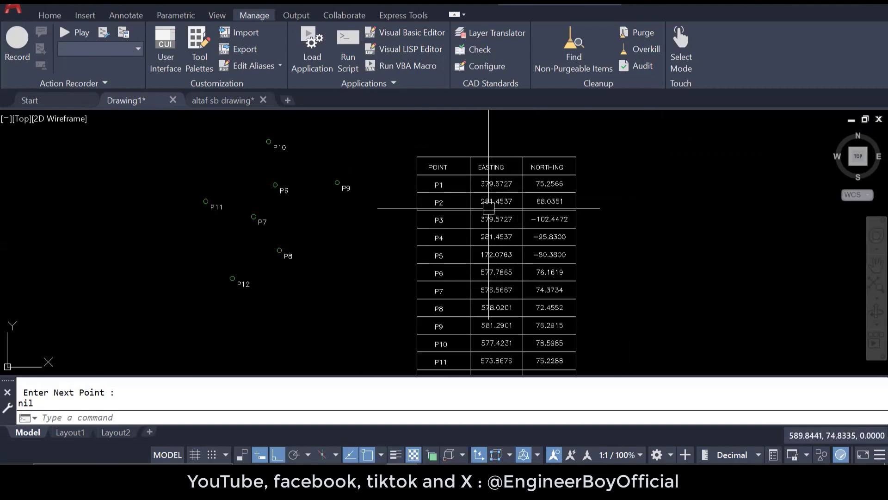
scroll(602, 232, "down", 7)
scroll(338, 259, "down", 2)
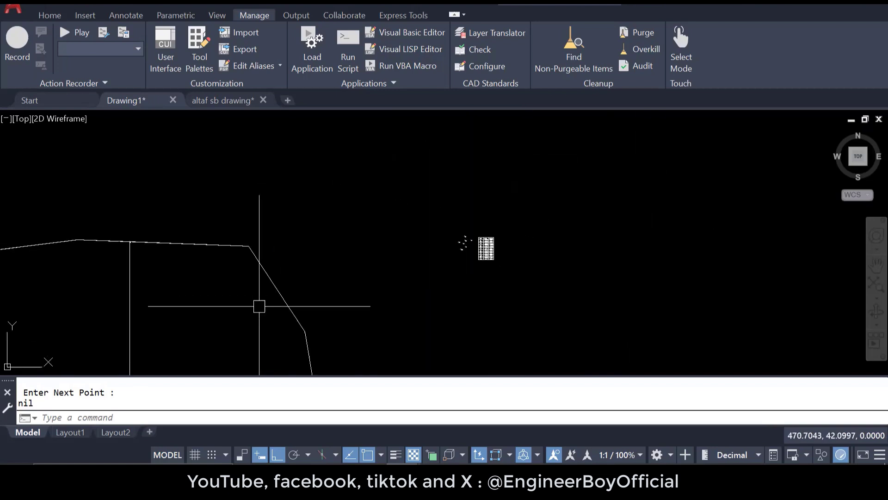
middle_click_drag(258, 304, 413, 191)
scroll(412, 213, "down", 2)
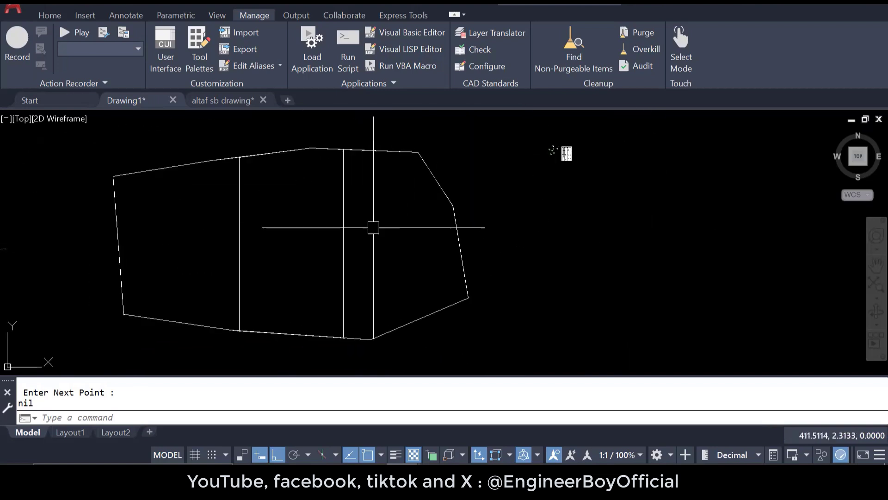
scroll(582, 171, "up", 5)
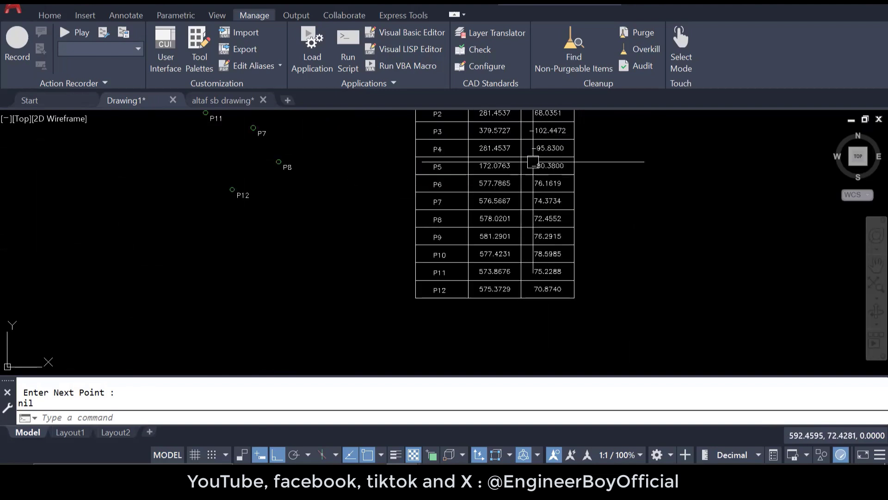
mouse_move(514, 240)
middle_mouse_down()
mouse_move(512, 203)
mouse_move(506, 238)
middle_mouse_up()
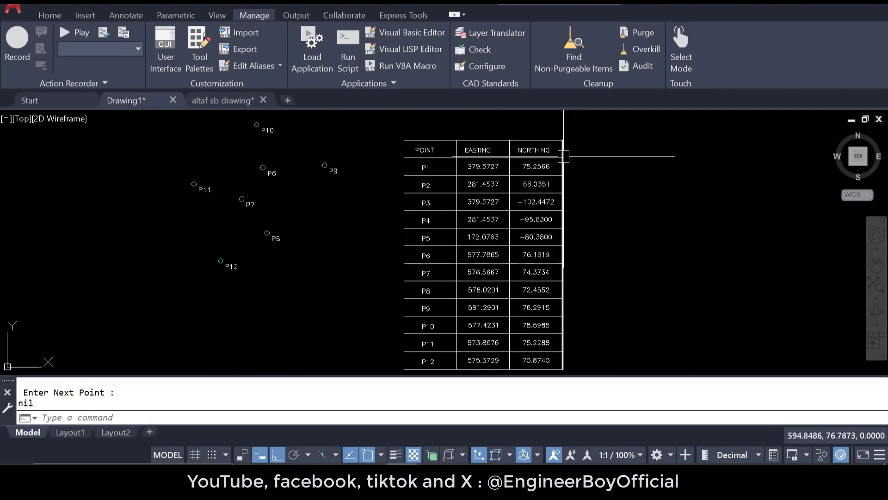
scroll(566, 176, "down", 4)
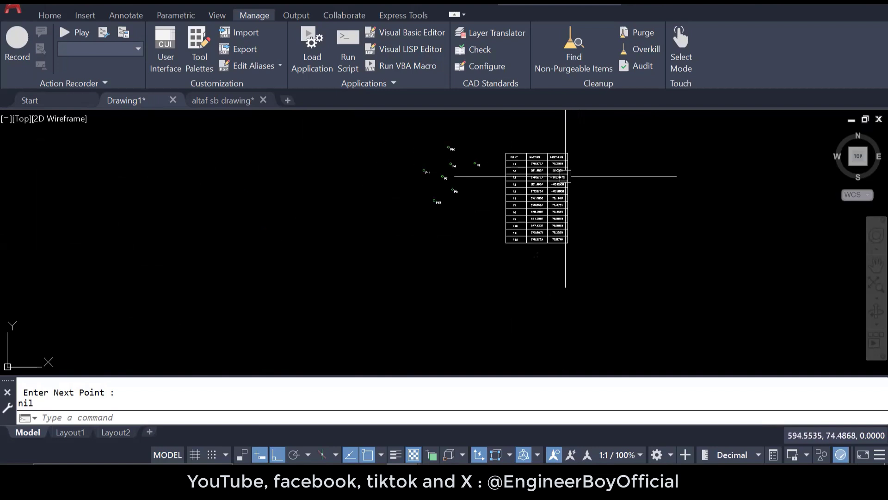
scroll(527, 163, "up", 4)
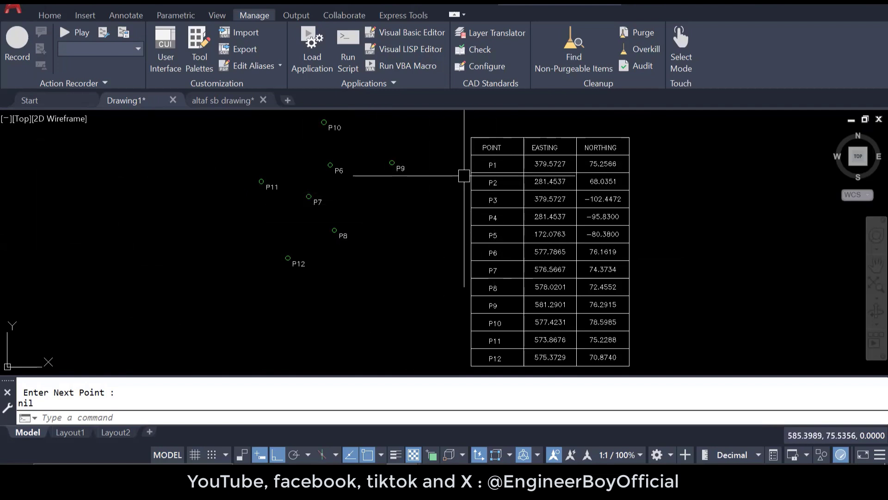
scroll(490, 186, "down", 4)
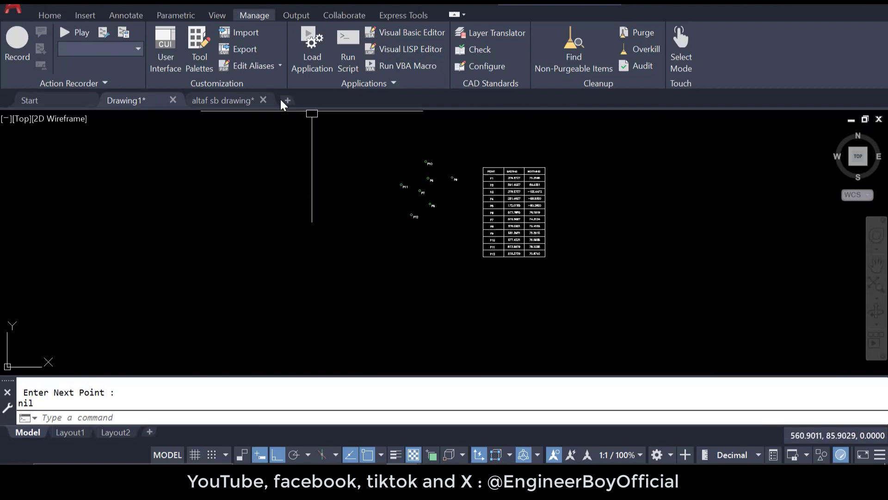
Switch to the altaf sb drawing and draw a closed six-sided polyline boundary around the whole floor plan.
key("Escape")
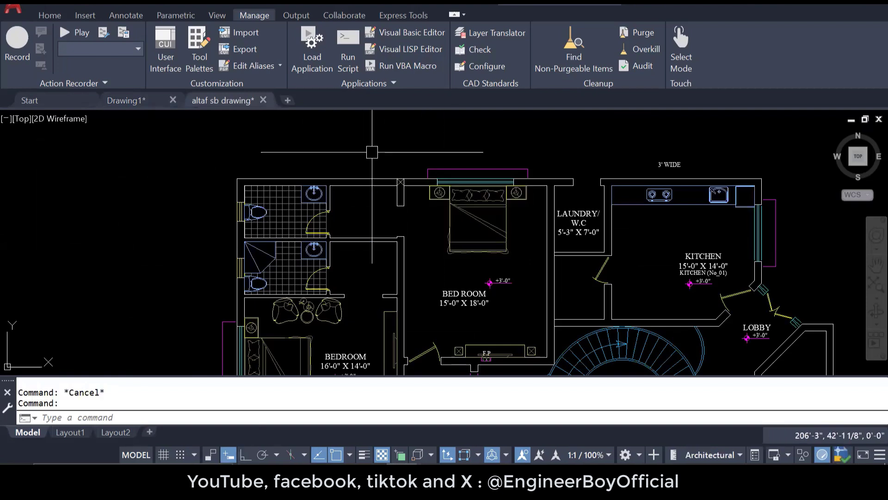
scroll(327, 189, "down", 6)
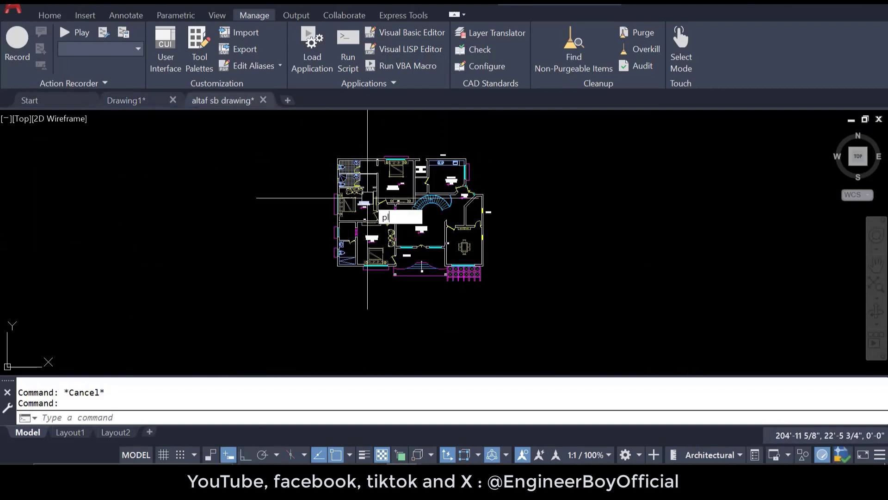
key("Return")
left_click(305, 235)
left_click(312, 129)
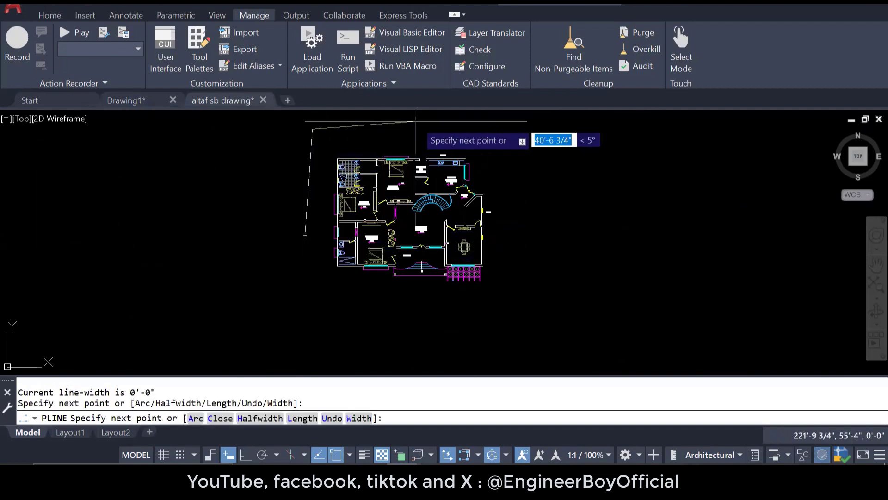
left_click(525, 131)
left_click(522, 274)
left_click(400, 356)
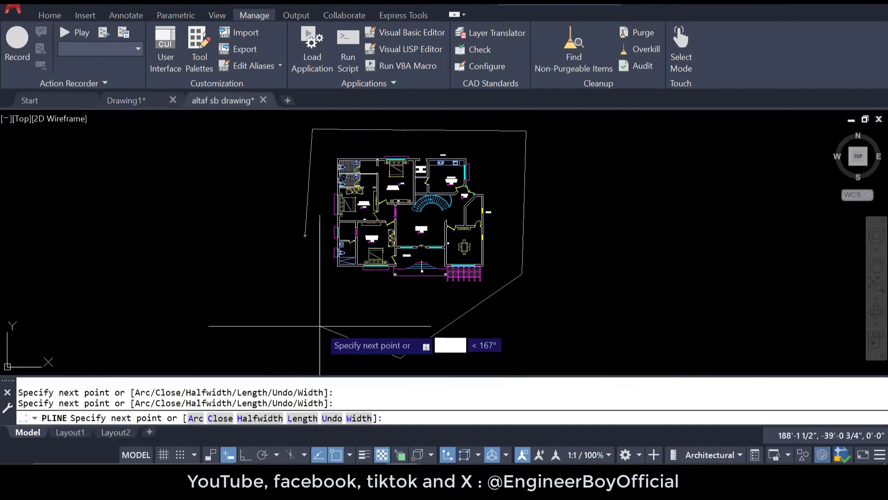
left_click(308, 319)
left_click(305, 235)
key("Escape")
key("Escape")
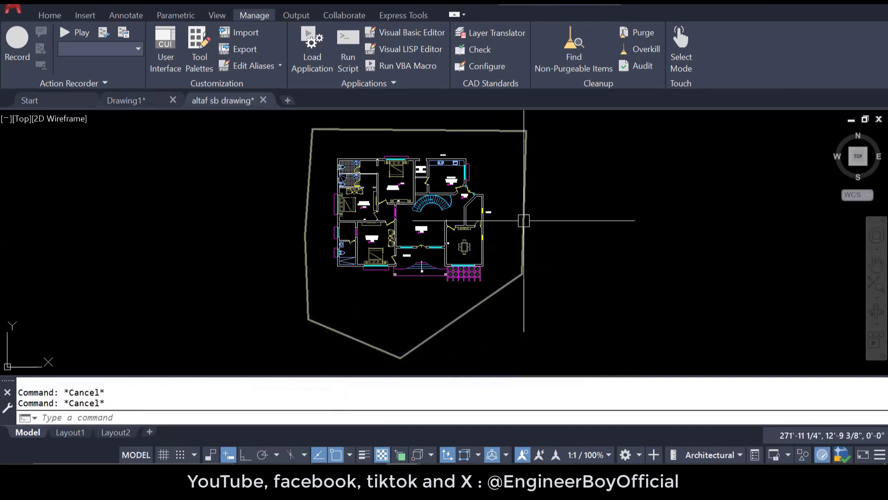
left_click(527, 160)
key("Escape")
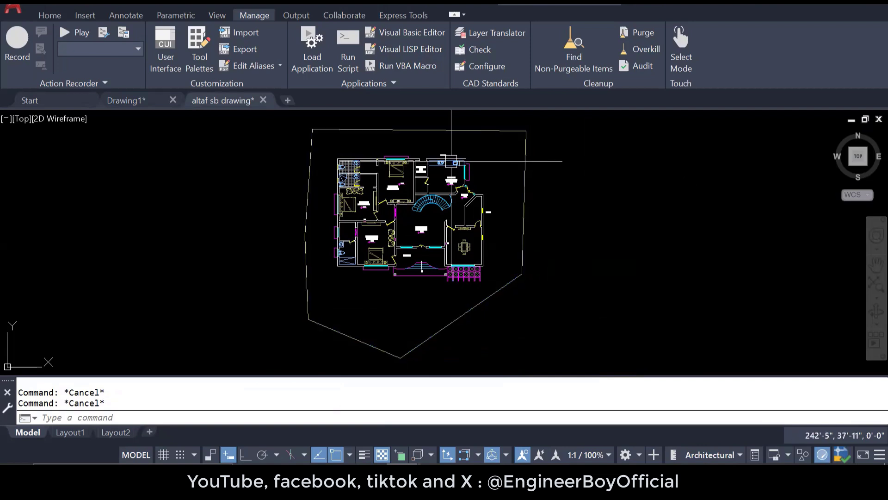
scroll(438, 161, "up", 2)
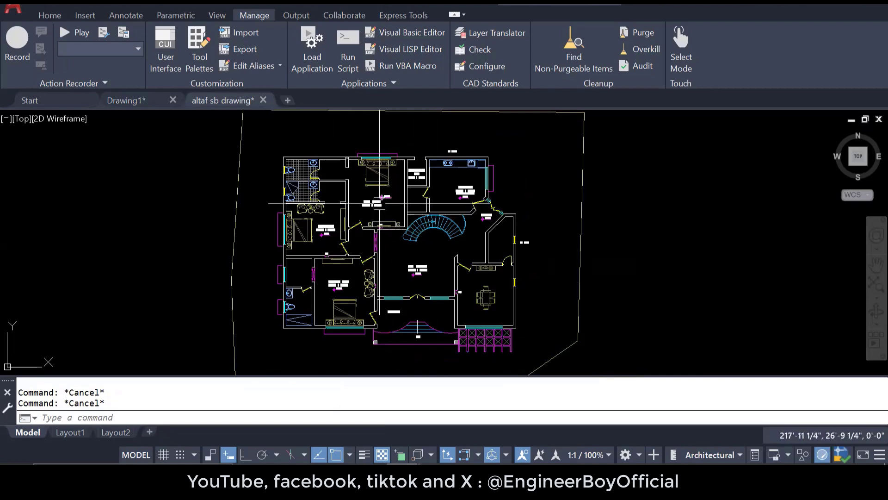
scroll(294, 148, "up", 8)
scroll(294, 148, "down", 4)
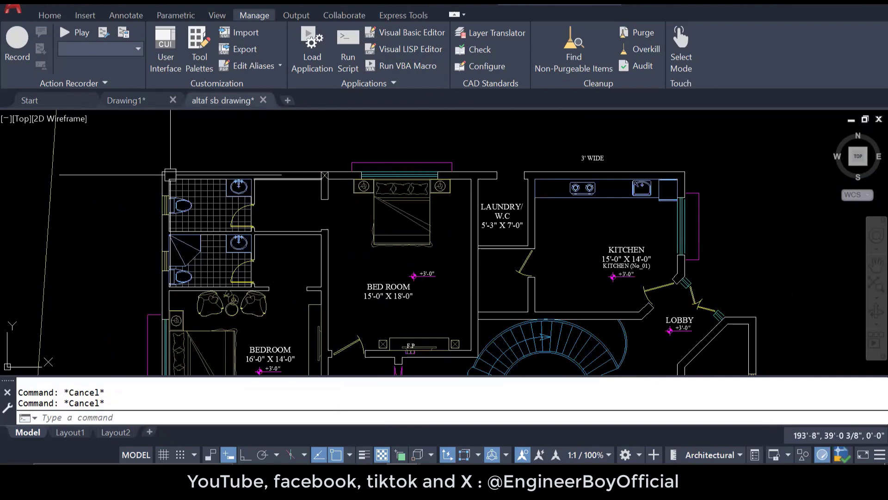
scroll(273, 190, "down", 5)
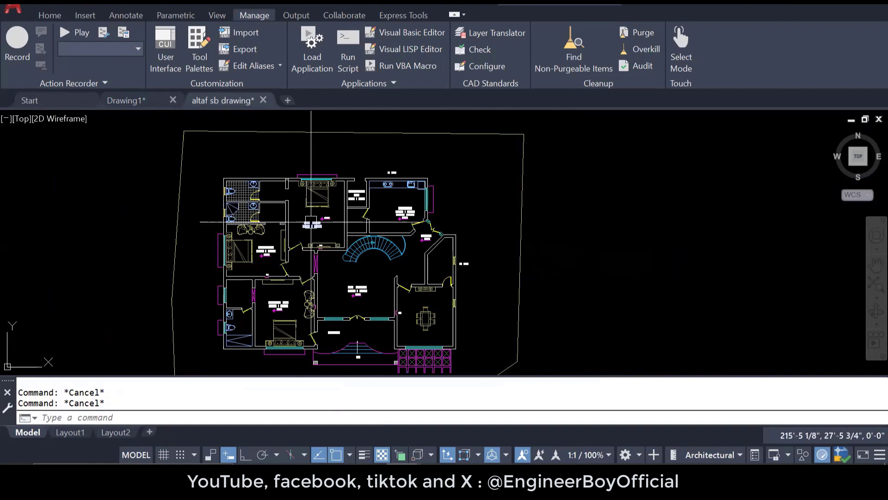
type("coordinates")
key("Return")
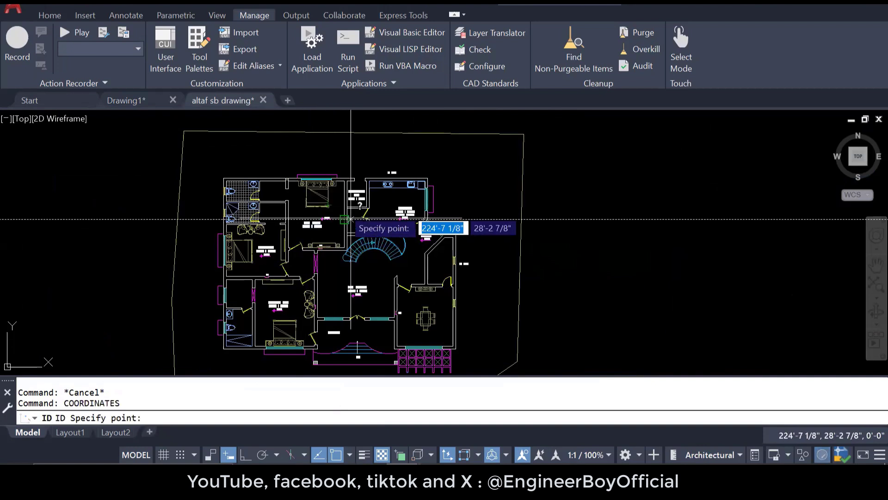
scroll(323, 199, "up", 3)
key("Escape")
key("Escape")
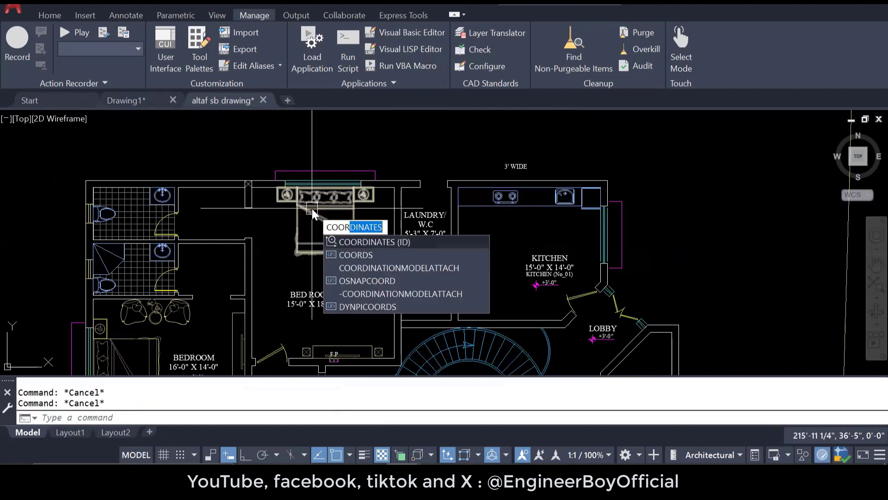
key("Escape")
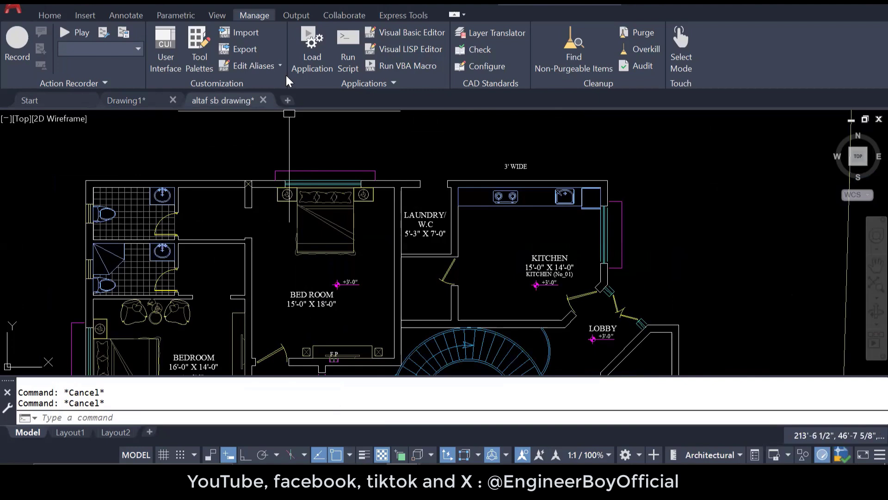
Load the coor LISP routine from the Lisp folder into this drawing.
left_click(304, 45)
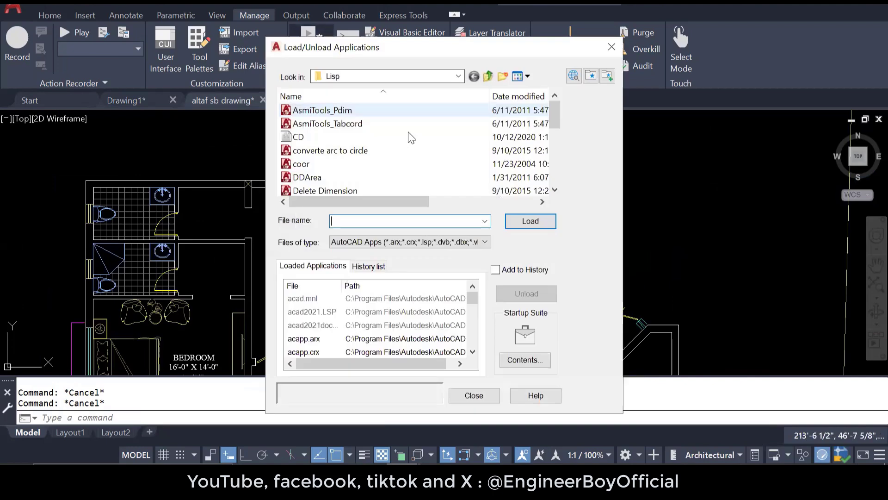
left_click(314, 163)
left_click(529, 221)
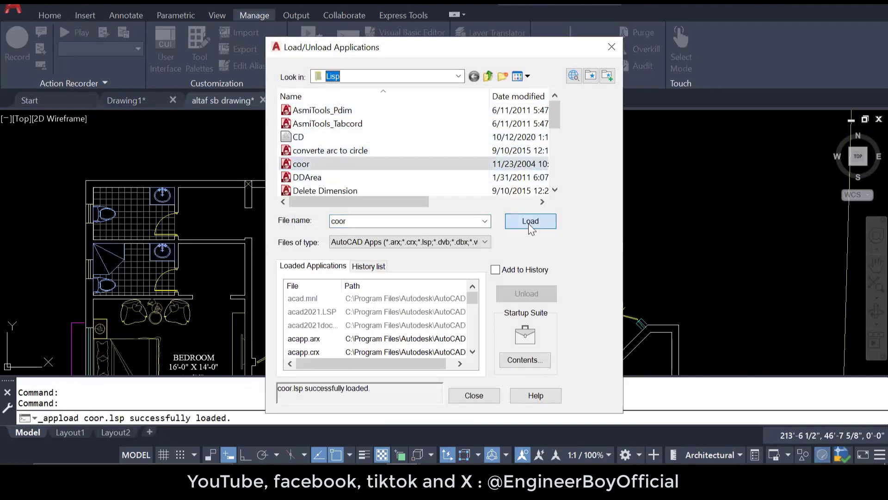
left_click(474, 395)
Run COOR and set its first point at the centre of the crossed column in the upper wall.
type("c")
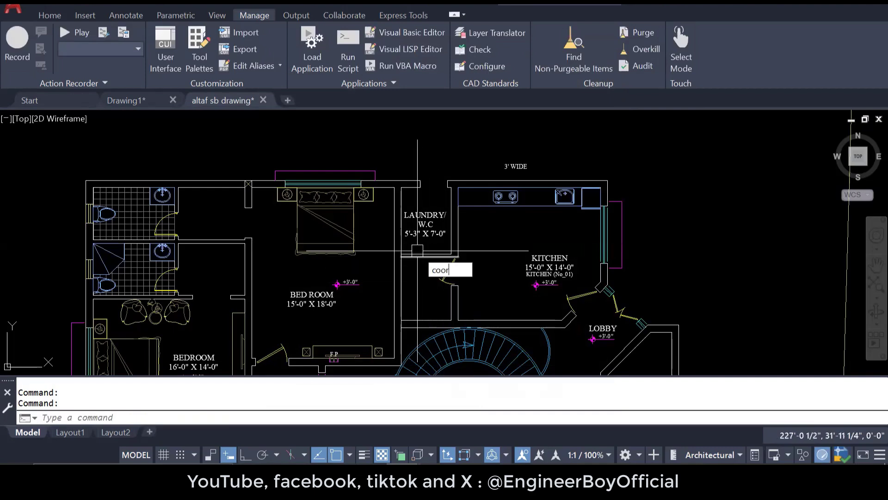
type("oor")
key("Return")
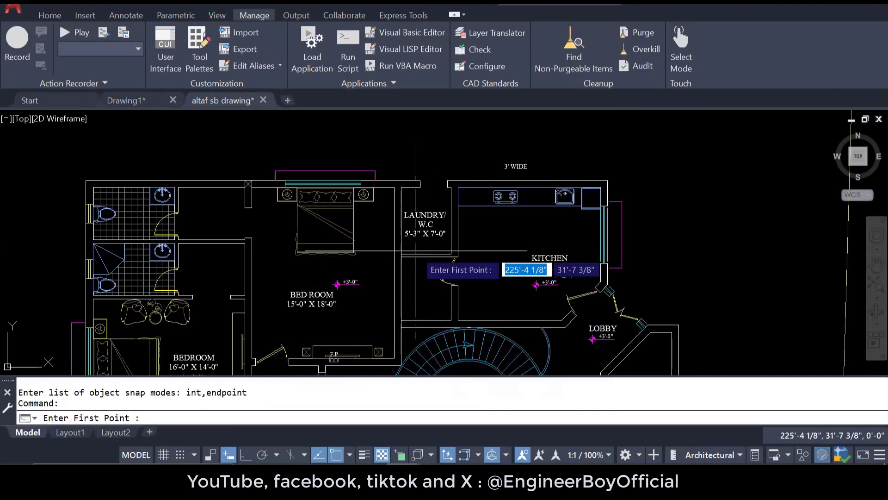
scroll(236, 180, "up", 6)
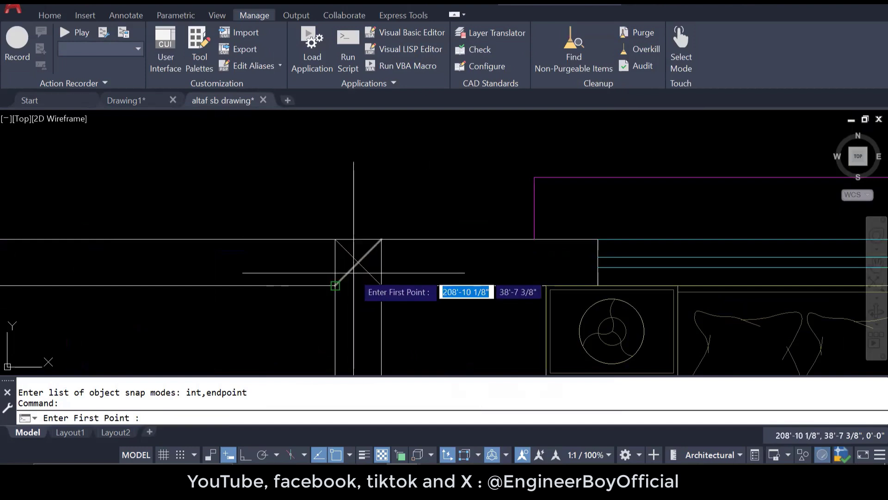
left_click(361, 258)
Set the second point midway between the inner and outer corners of the floor plan's upper-left wall corner.
scroll(362, 256, "down", 5)
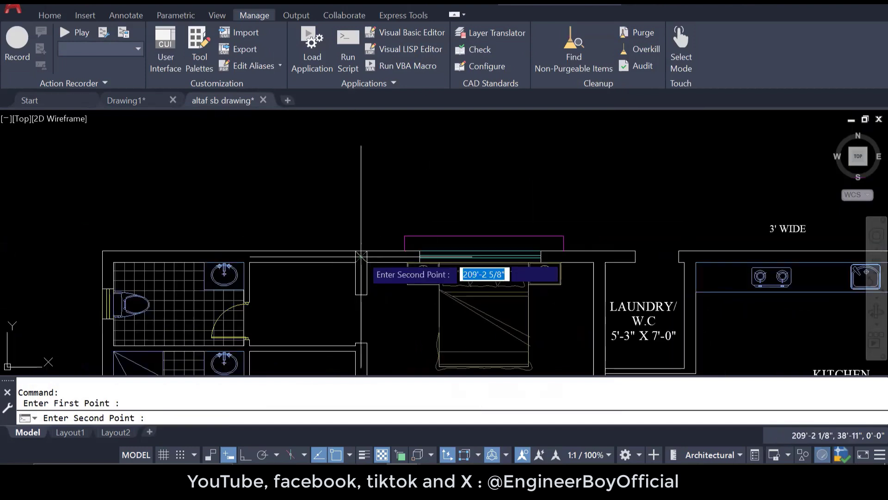
scroll(87, 259, "up", 6)
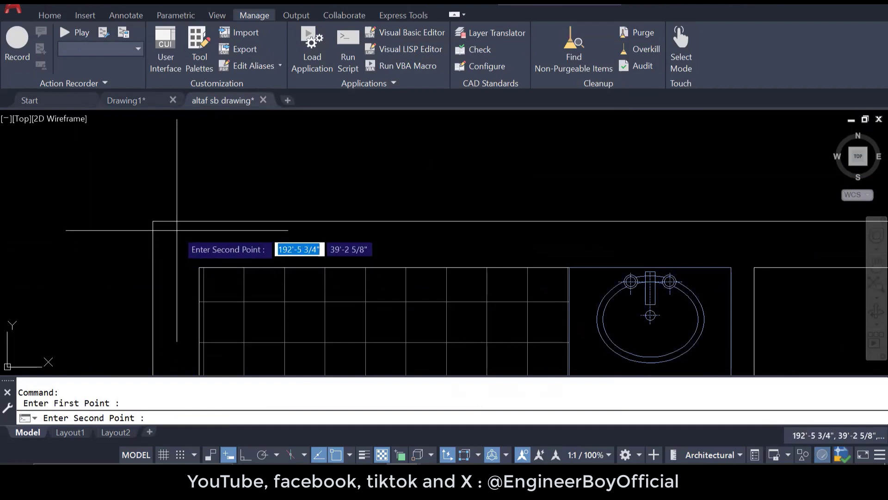
right_click(182, 156, "shift")
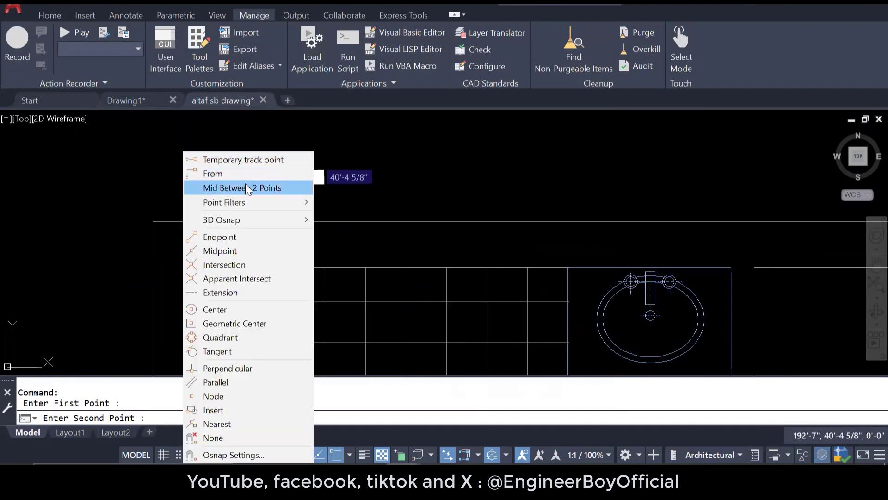
left_click(249, 189)
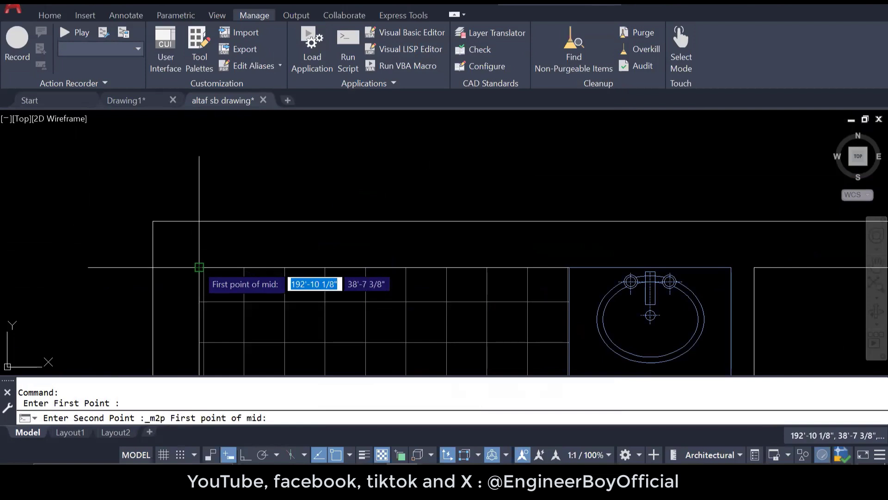
left_click(199, 268)
left_click(152, 221)
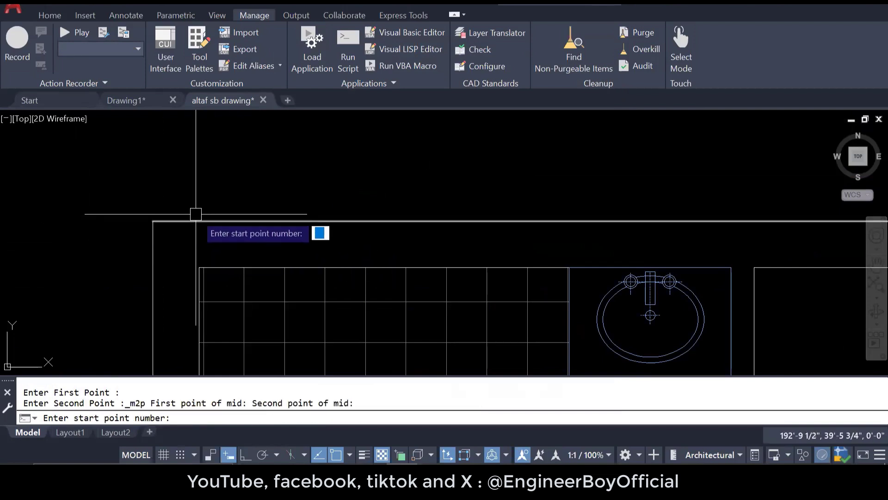
Start the point numbering at 1 and place the coordinate table outside the floor plan's upper-left corner.
key("Return")
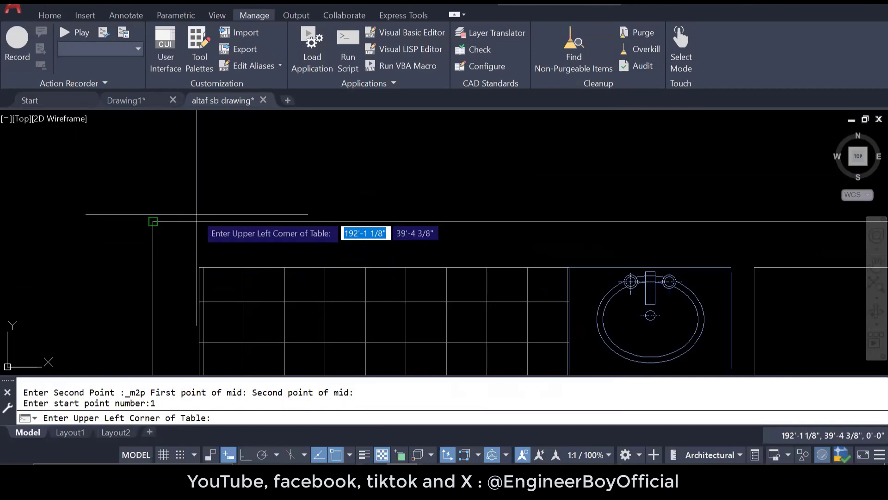
scroll(194, 229, "down", 5)
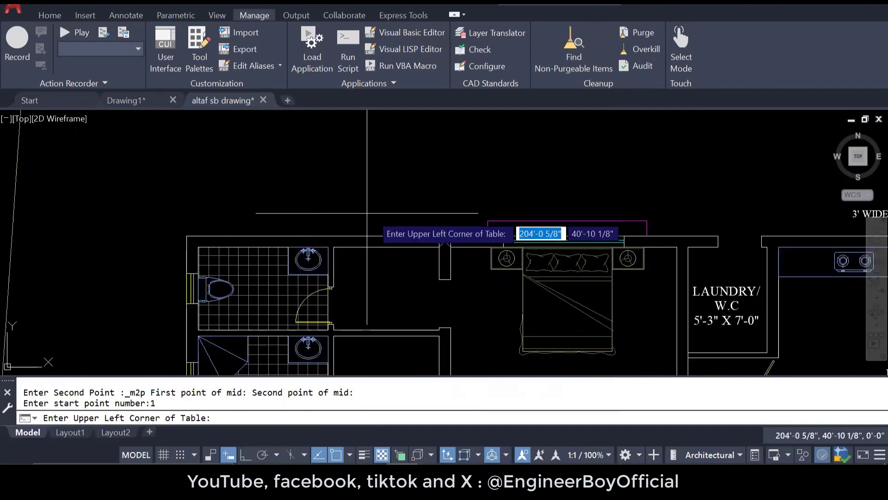
left_click(223, 296)
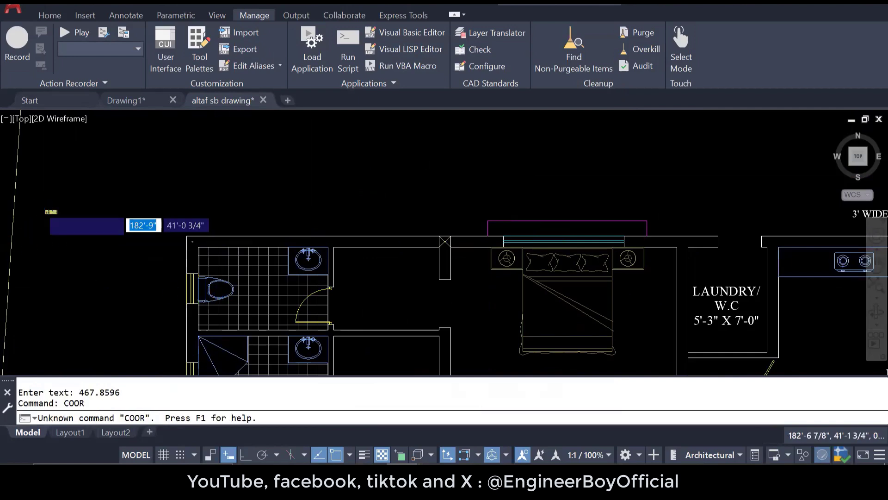
Examine the coordinate table and the P1 and P2 labels at the crossed column and the upper-left wall corner.
scroll(42, 213, "up", 10)
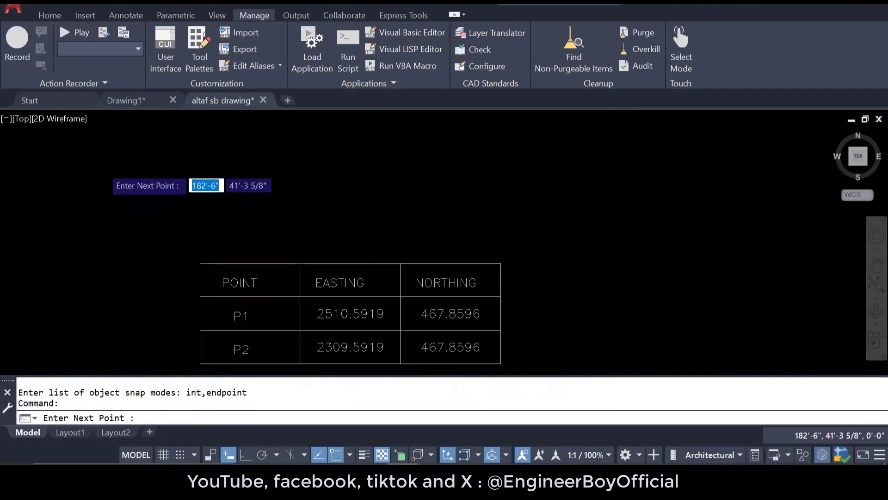
scroll(74, 199, "down", 10)
scroll(795, 241, "up", 12)
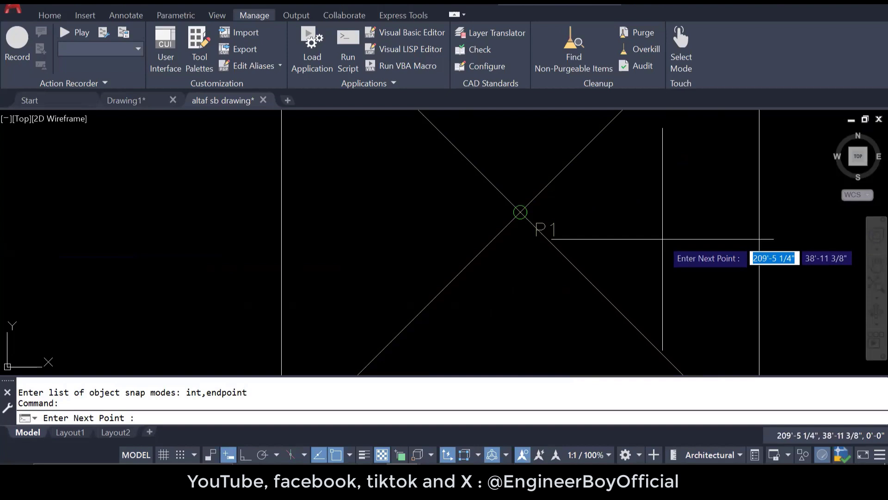
scroll(663, 233, "down", 8)
scroll(726, 232, "down", 4)
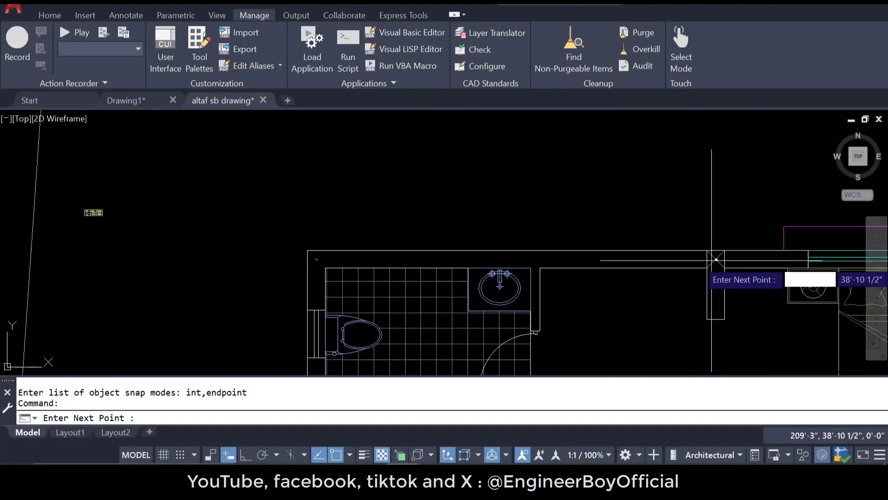
scroll(282, 273, "up", 6)
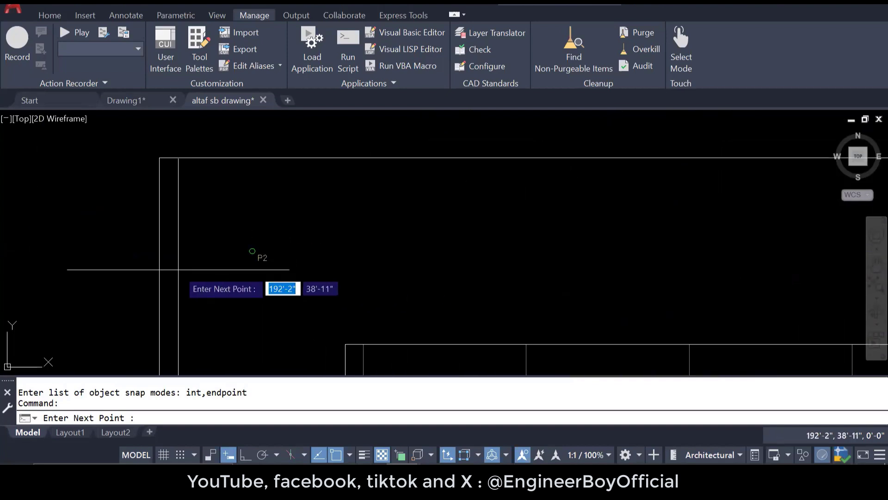
scroll(198, 268, "up", 3)
scroll(484, 216, "down", 5)
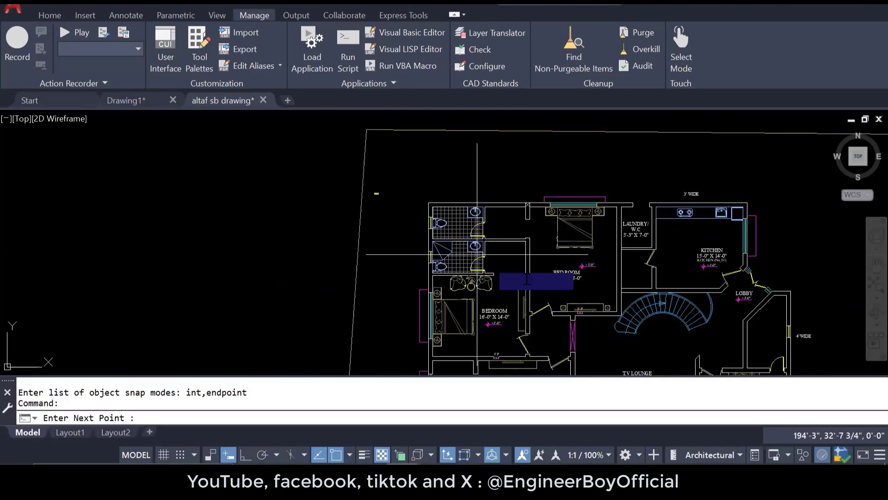
scroll(601, 326, "up", 5)
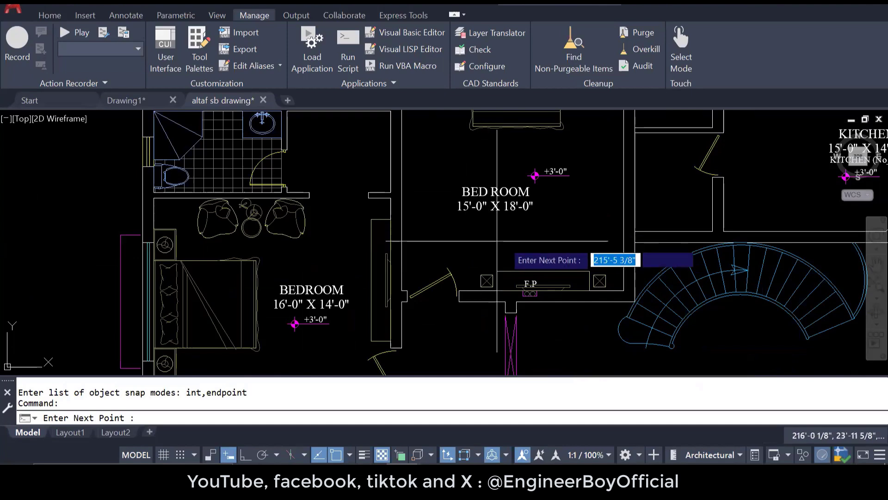
Set the third COOR point at the centre of the square column at the front porch's lower-left corner.
scroll(444, 208, "down", 2)
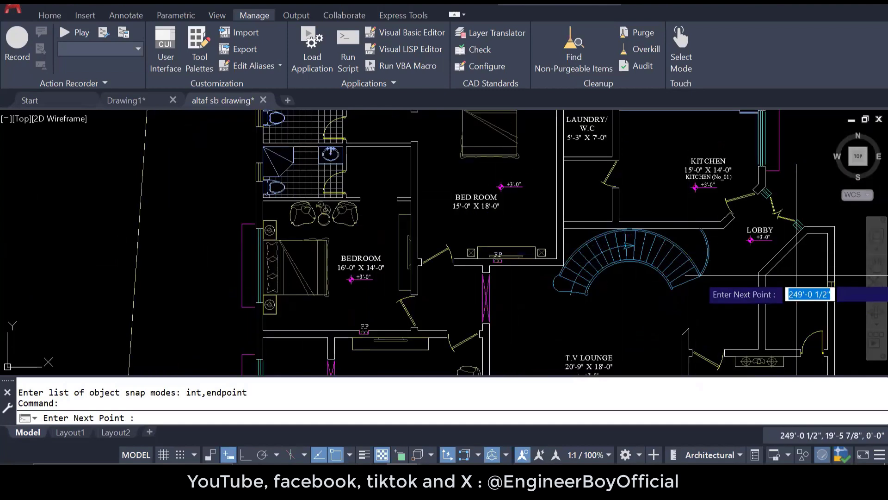
scroll(726, 273, "down", 6)
scroll(567, 281, "up", 8)
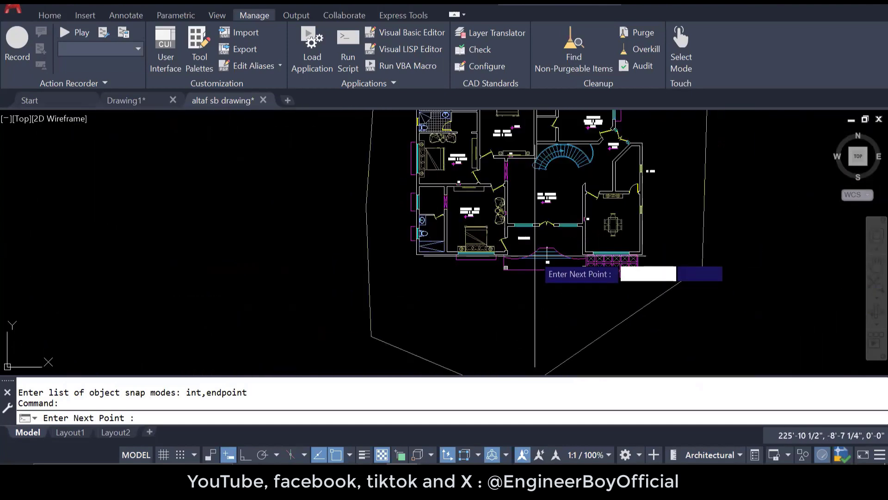
scroll(470, 304, "up", 2)
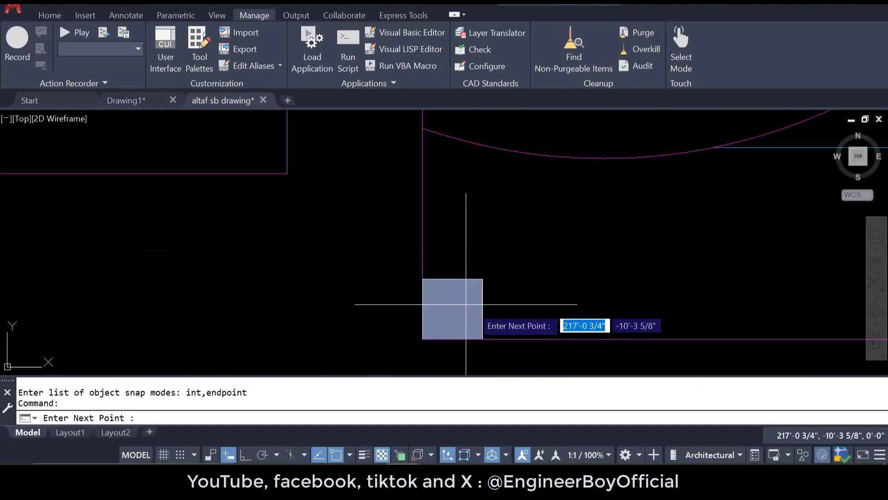
right_click(506, 223, "shift")
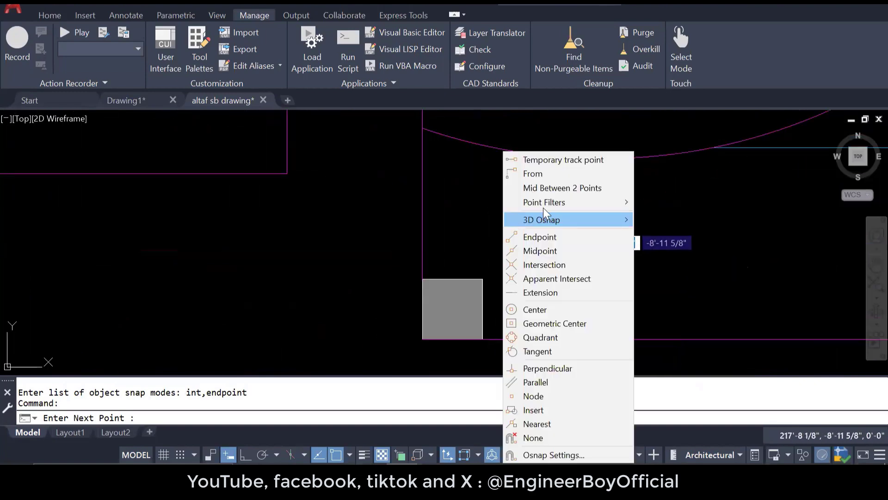
left_click(557, 188)
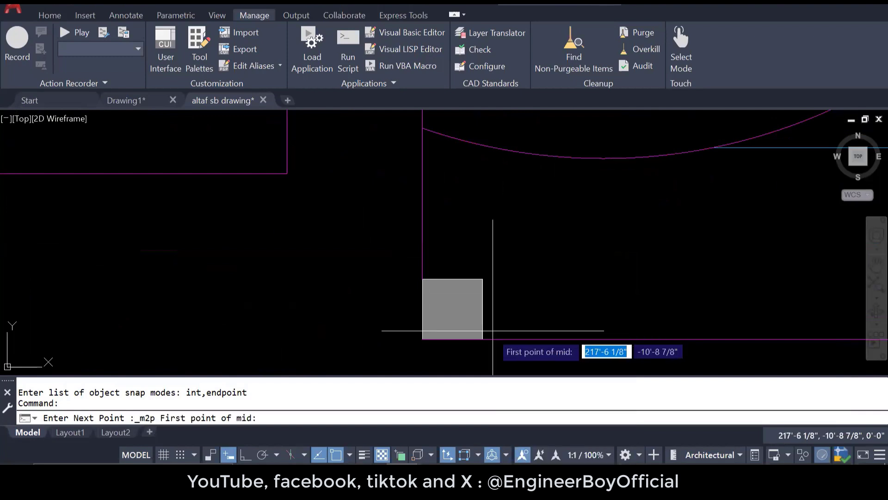
left_click(422, 339)
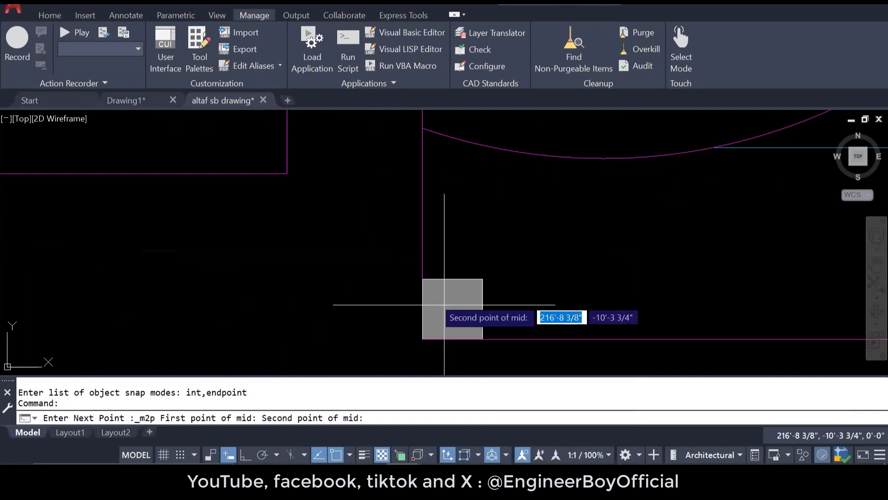
left_click(422, 278)
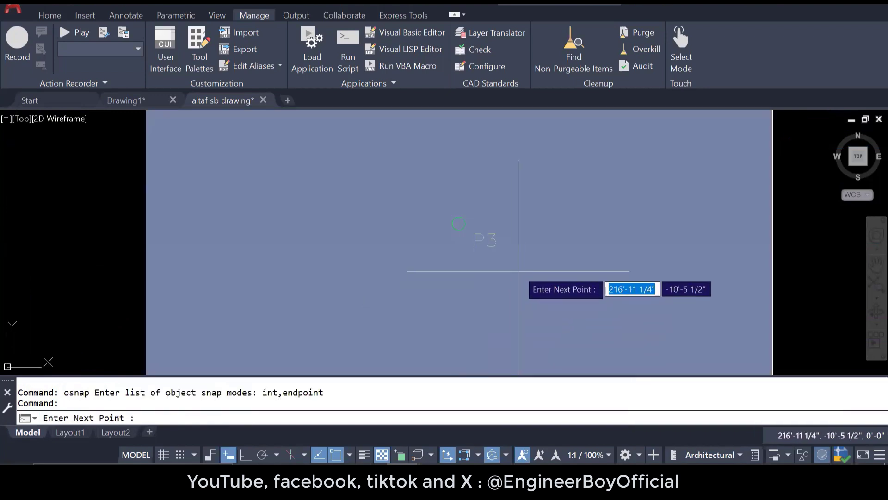
End the COOR point entry, completing the coordinate table with its P3 row.
scroll(520, 322, "down", 5)
scroll(422, 196, "up", 8)
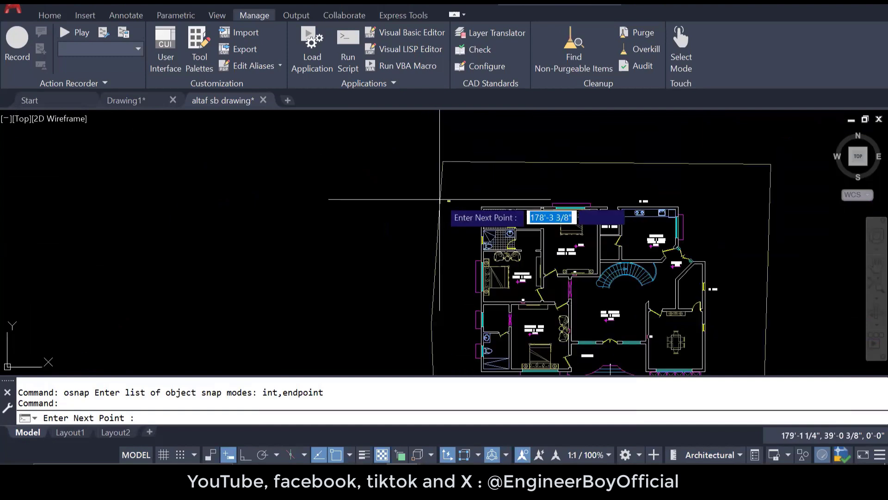
scroll(422, 196, "up", 5)
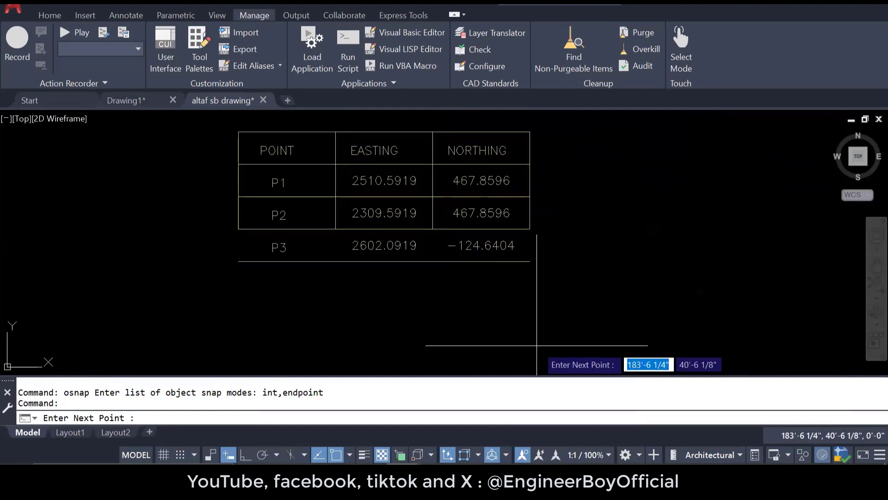
key("Return")
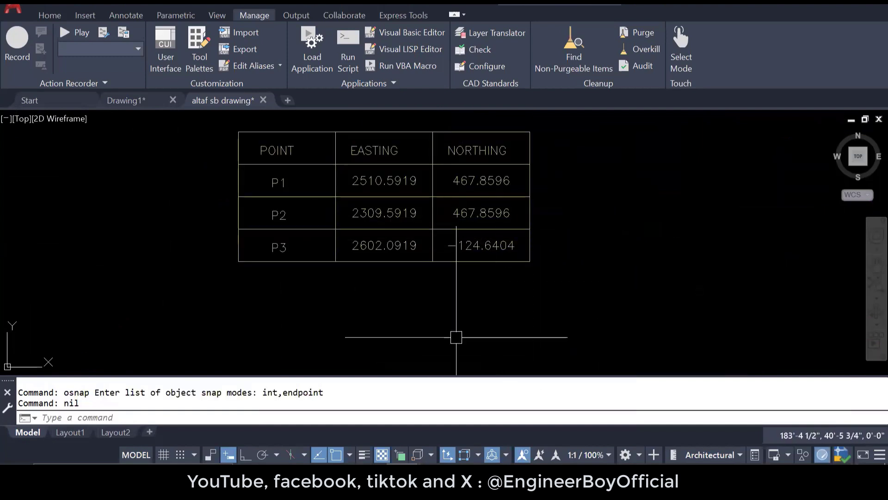
middle_click_drag(380, 301, 375, 317)
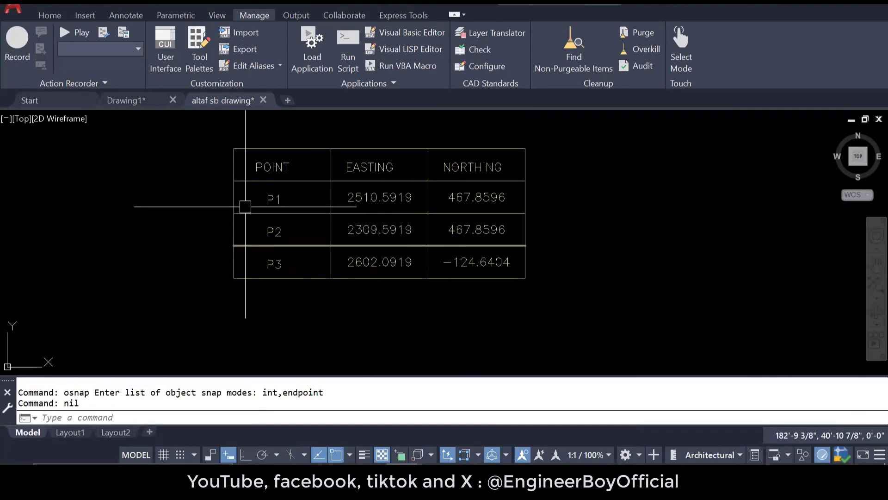
Load the DDArea LISP routine from the Lisp folder.
scroll(245, 206, "down", 2)
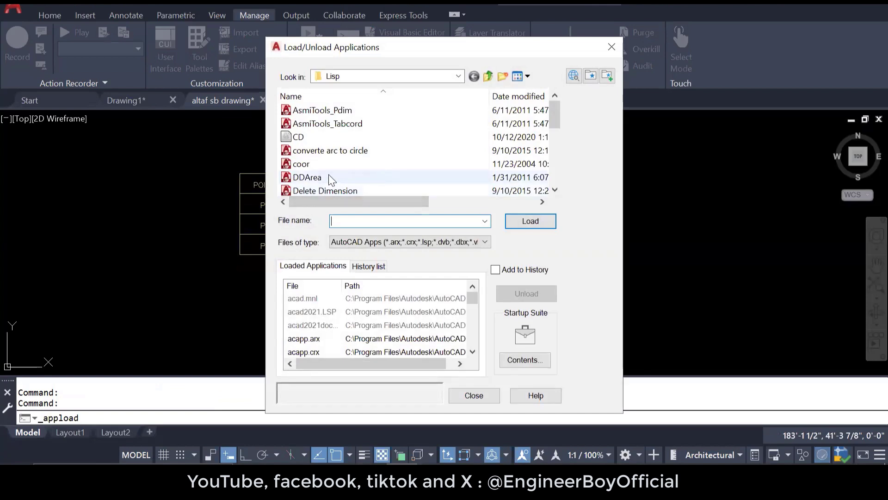
left_click(315, 178)
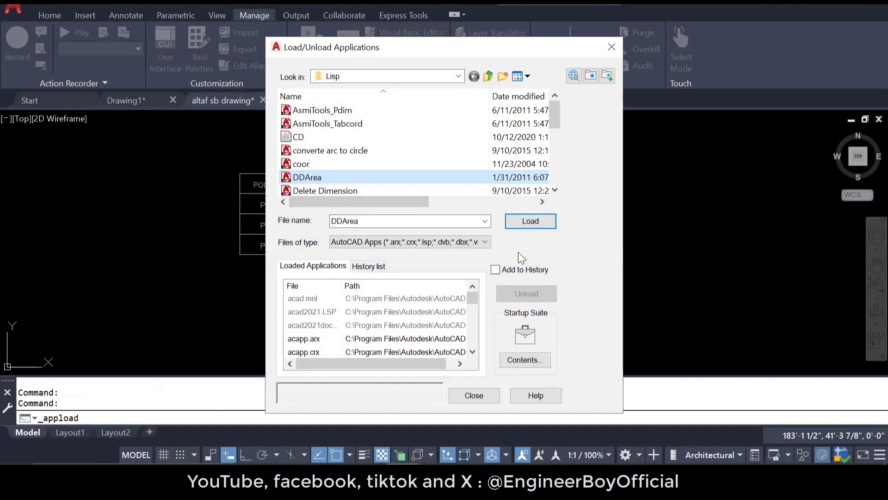
left_click(532, 224)
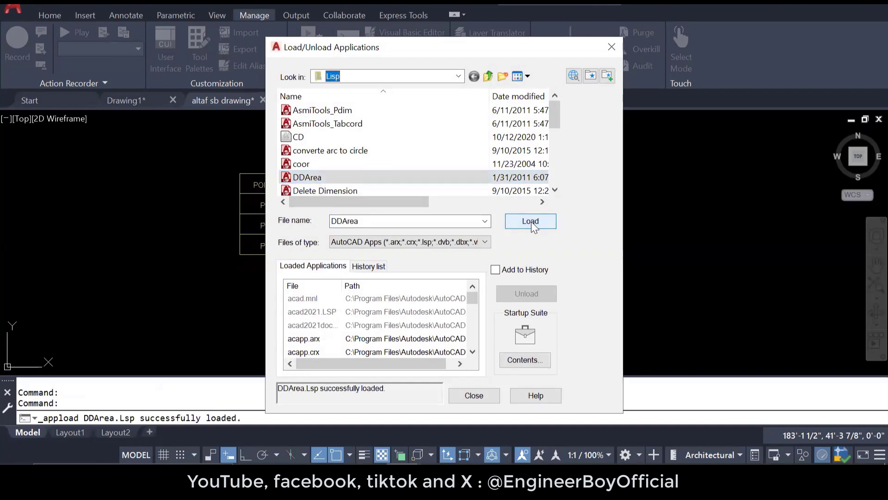
left_click(474, 394)
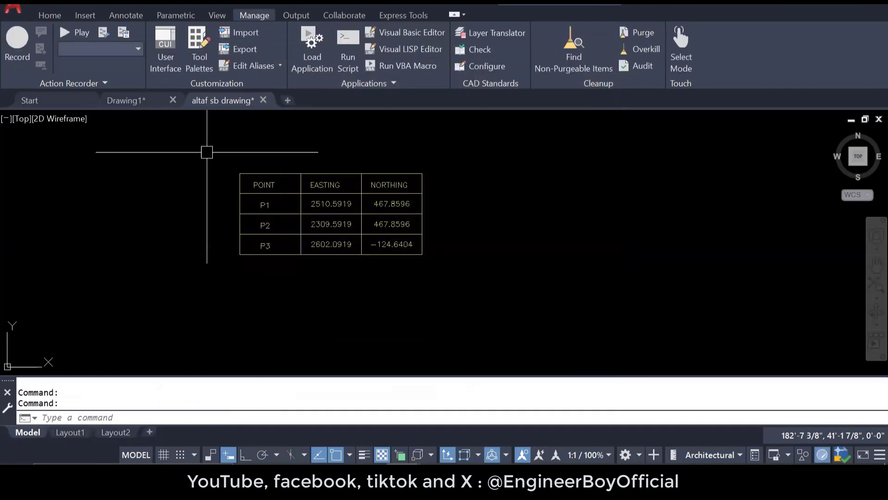
Run DDAREA on the plot boundary around the floor plan to read its area, and dismiss the results.
scroll(217, 171, "down", 8)
scroll(255, 199, "down", 5)
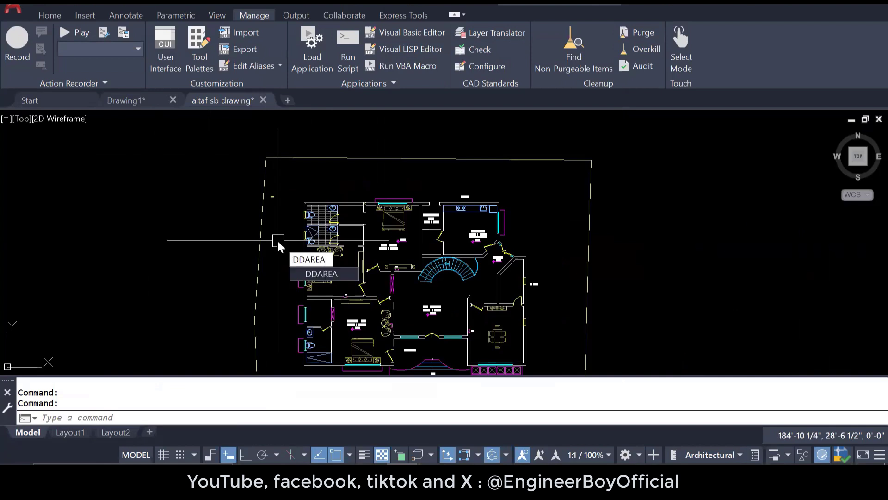
key("Return")
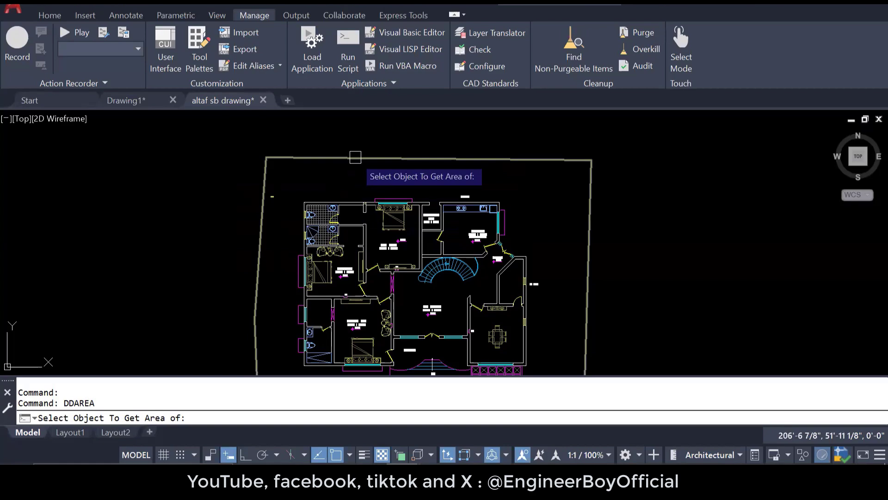
left_click(355, 157)
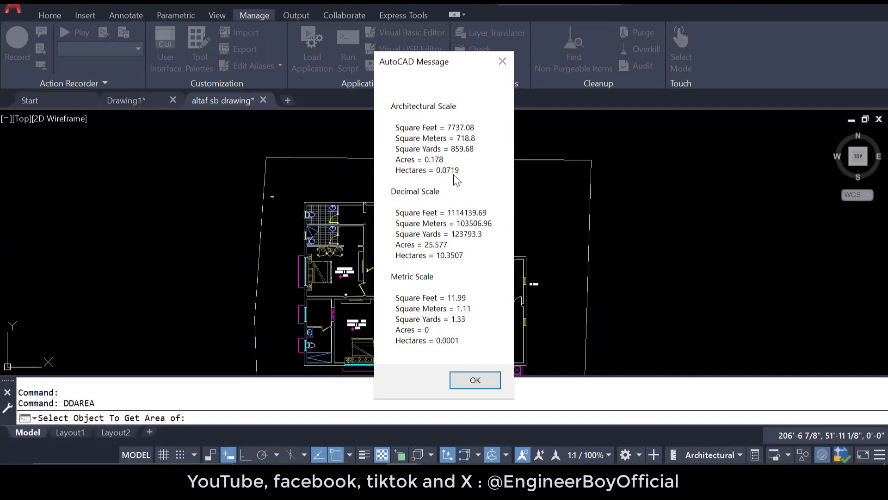
left_click(469, 381)
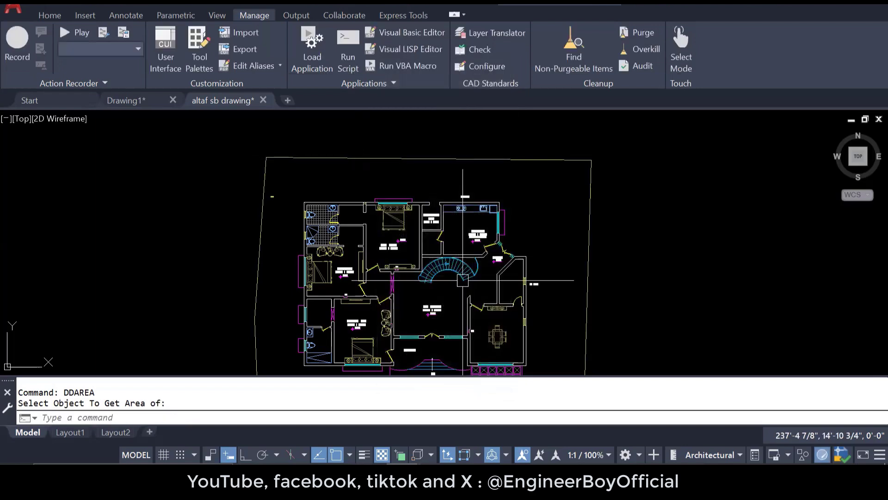
Load the Delete Dimension LISP routine from the Lisp folder.
left_click(316, 52)
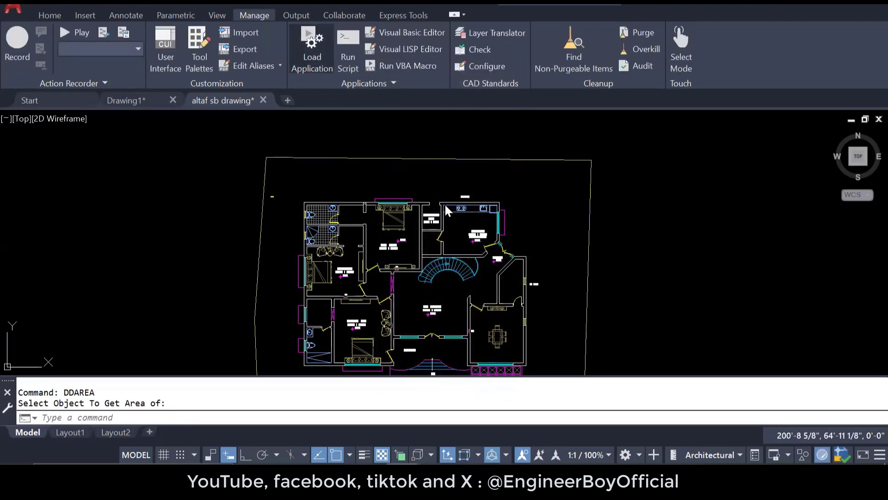
left_click(342, 189)
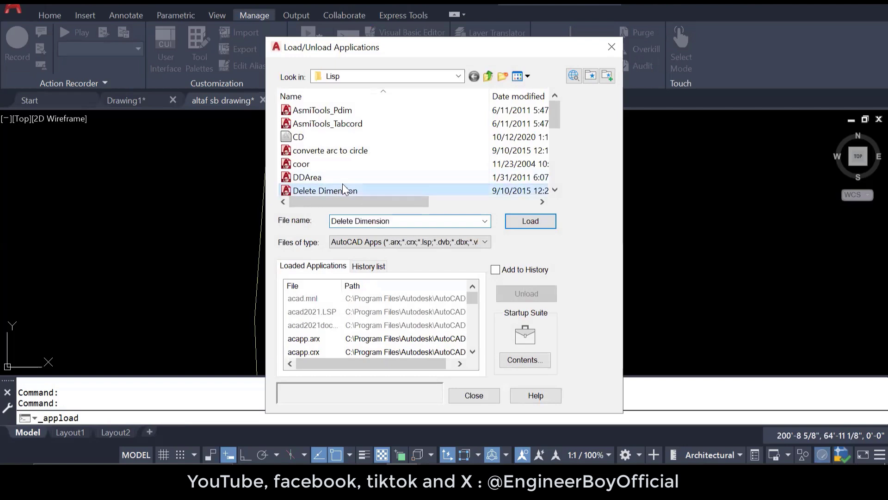
scroll(365, 181, "down", 3)
scroll(366, 178, "up", 1)
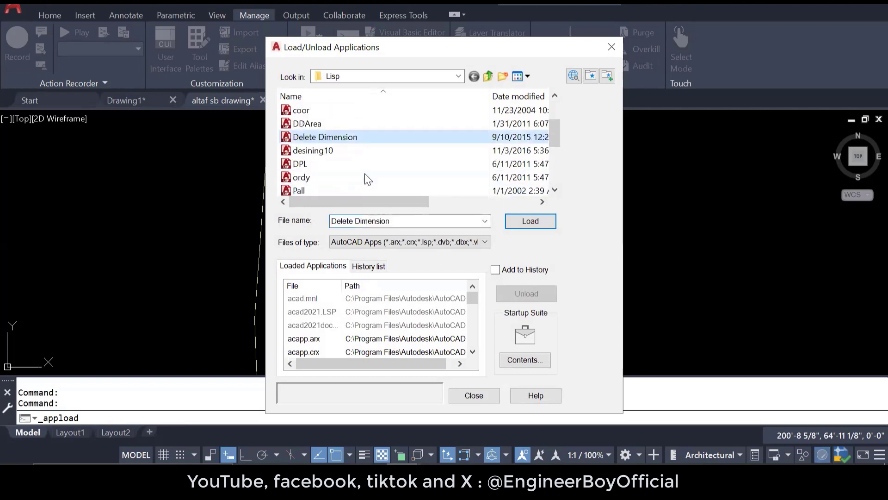
left_click(326, 136)
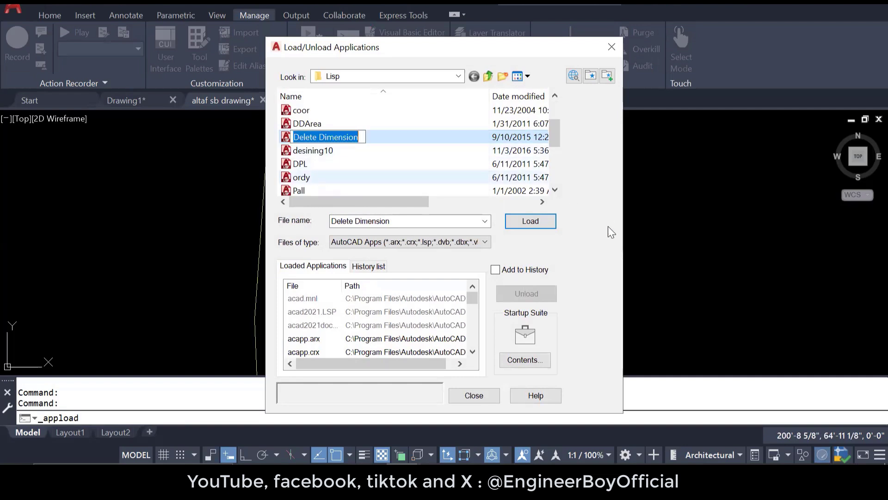
left_click(546, 226)
left_click(474, 396)
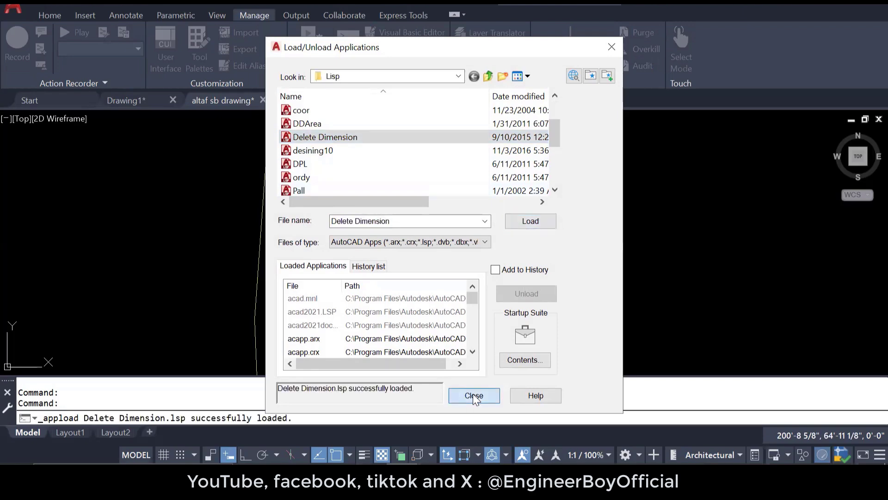
Add a linear dimension above the upper wall from the plan's outer upper-left corner to the far side of the bathroom's partition wall.
scroll(357, 214, "up", 5)
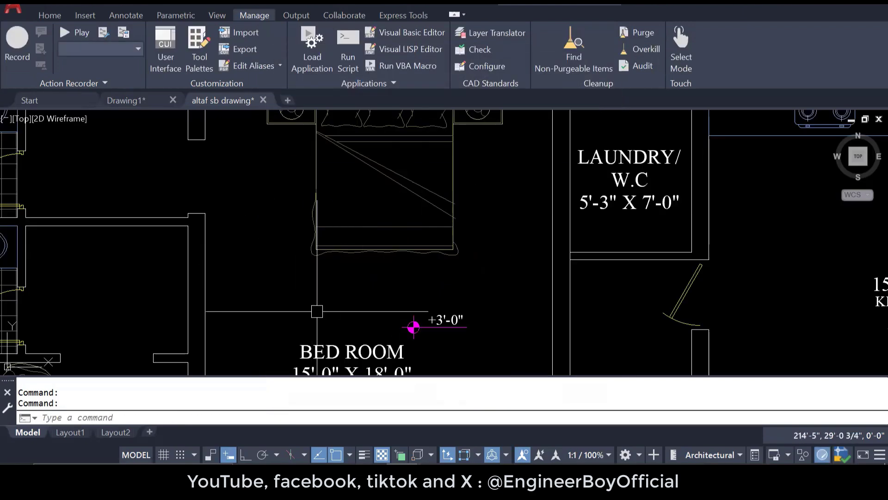
scroll(316, 309, "down", 5)
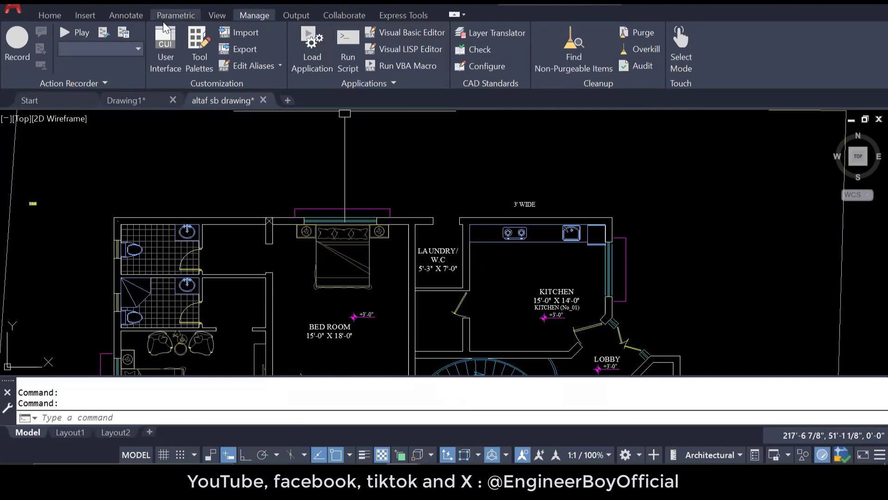
left_click(121, 16)
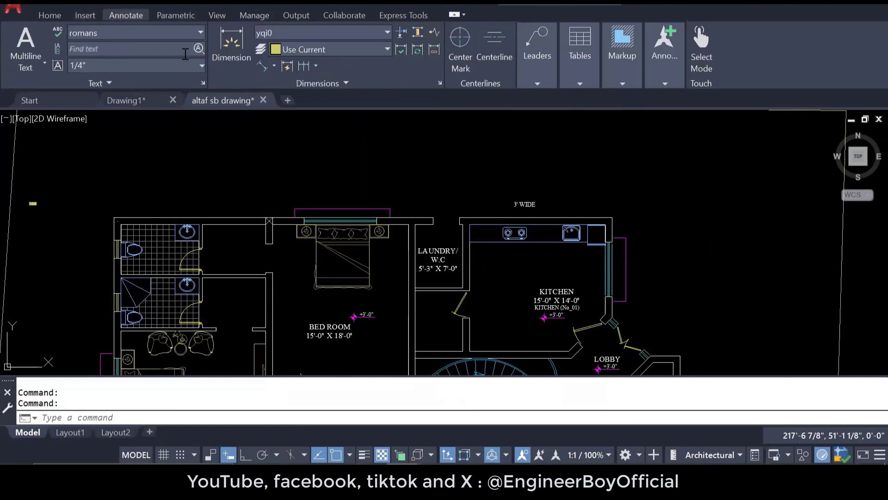
left_click(274, 67)
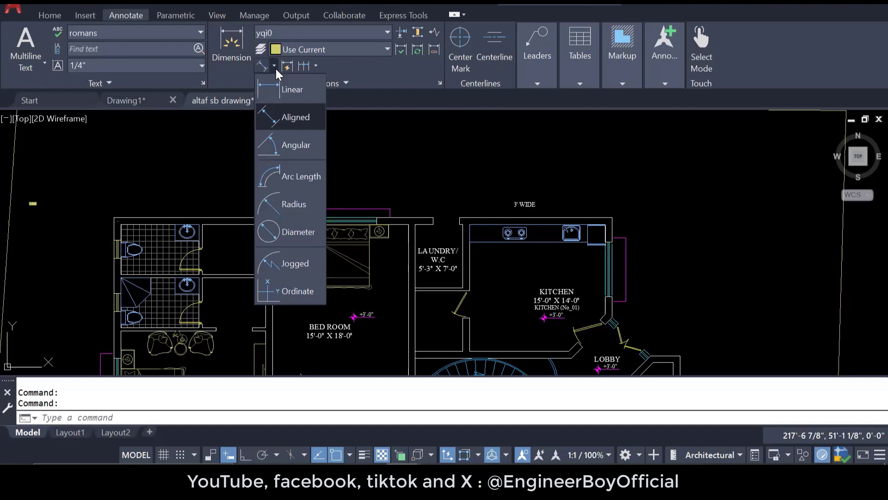
left_click(284, 94)
scroll(110, 210, "up", 4)
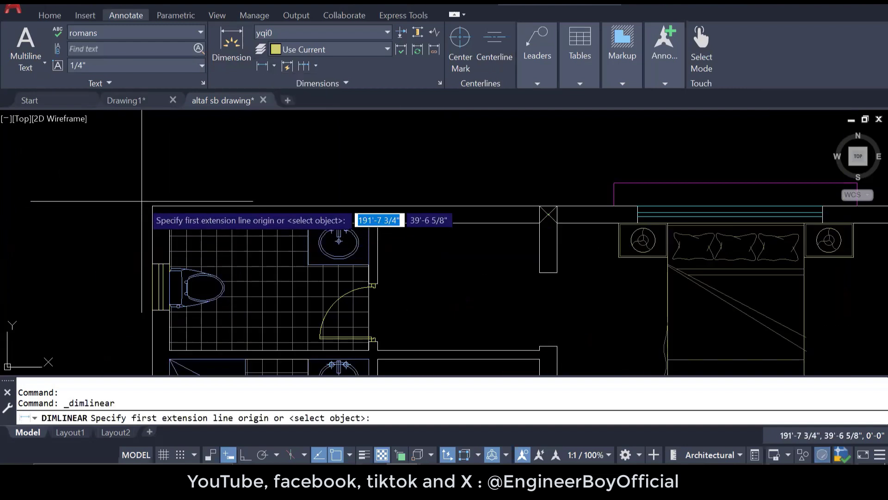
left_click(115, 217)
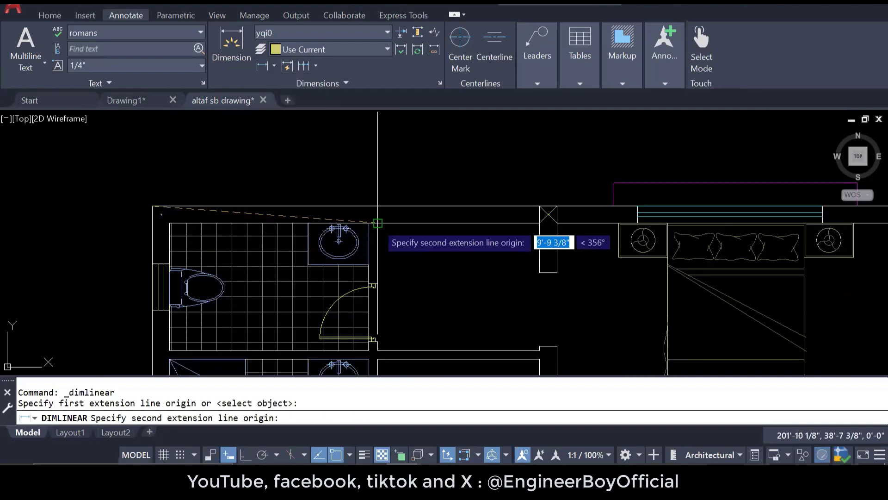
left_click(378, 223)
left_click(368, 187)
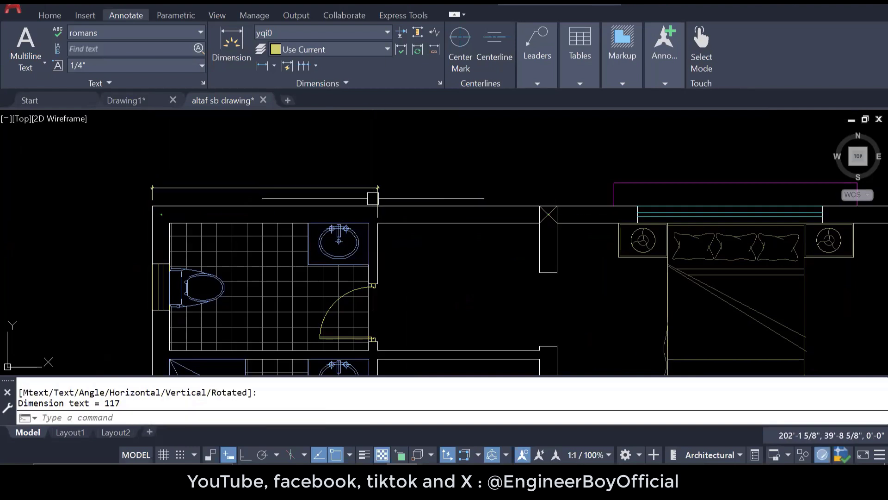
scroll(250, 183, "up", 4)
scroll(306, 193, "down", 4)
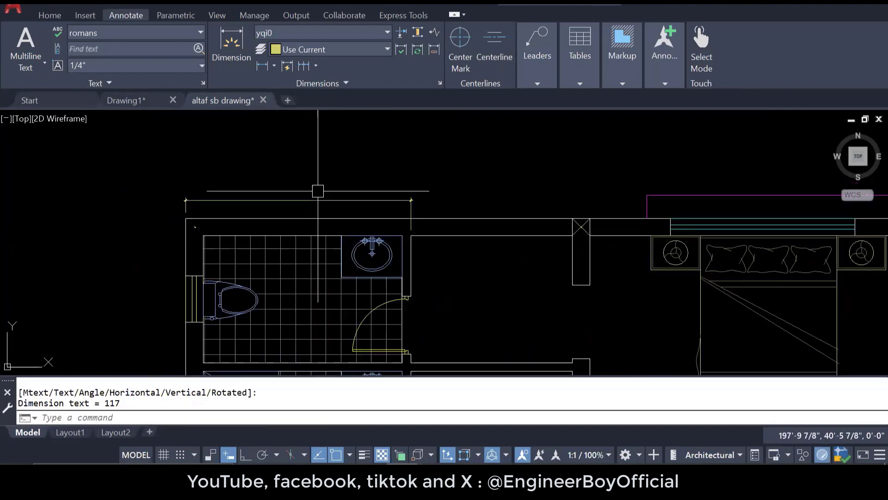
Continue the dimension chain along the upper wall to the column, the bedroom–laundry partition, and the kitchen's outer upper-right corner.
left_click(304, 67)
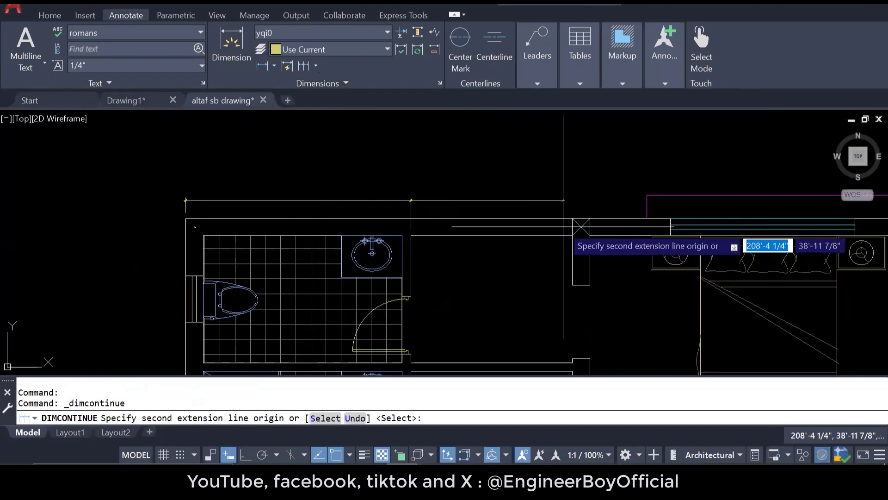
left_click(581, 226)
scroll(370, 231, "down", 3)
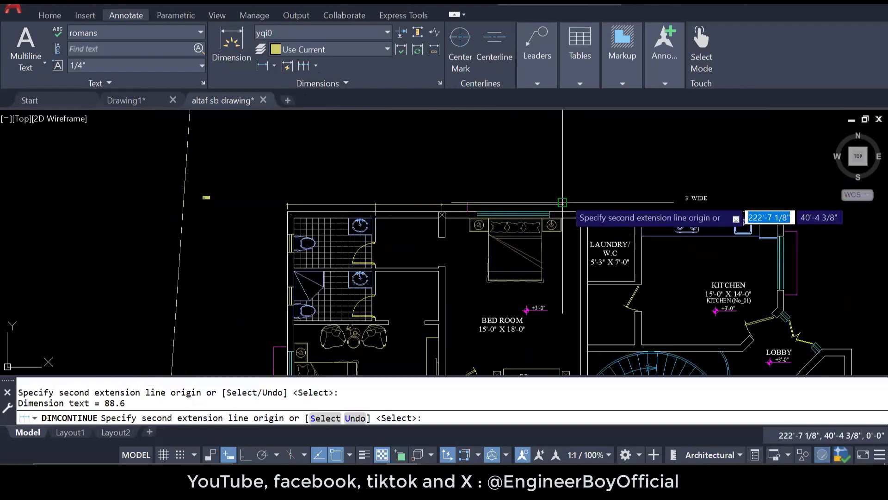
scroll(602, 233, "up", 3)
scroll(606, 230, "down", 2)
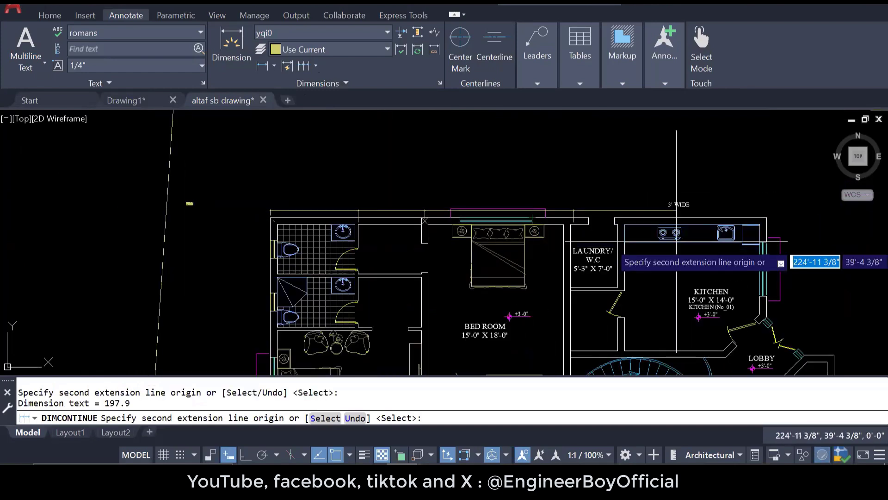
scroll(721, 208, "up", 5)
left_click(615, 208)
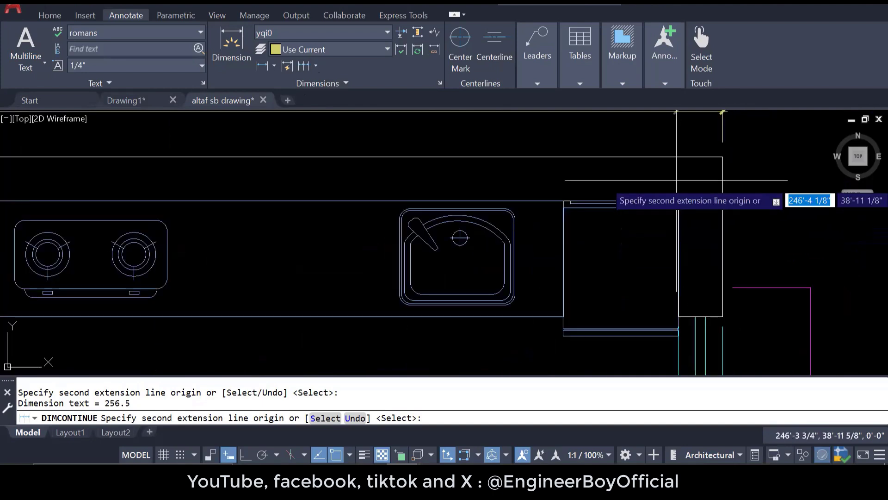
scroll(601, 213, "down", 3)
key("Escape")
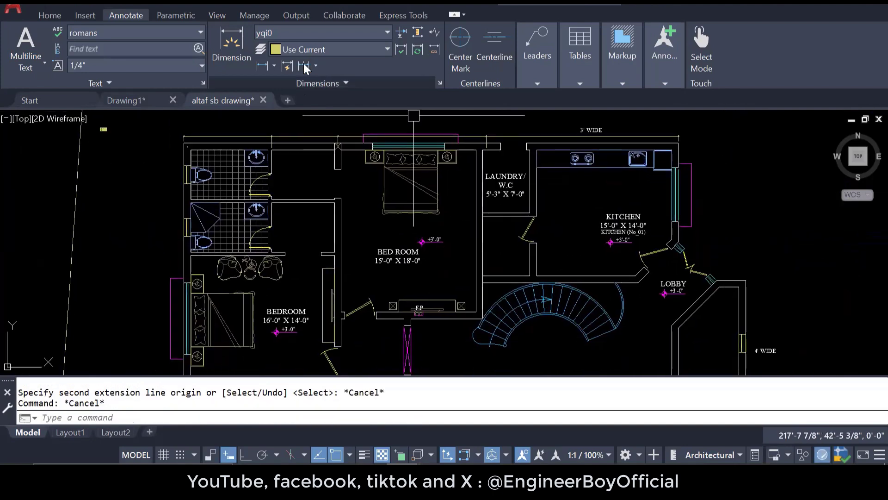
Place a slanted aligned dimension in the empty space beside the bedroom's left exterior wall.
left_click(274, 65)
left_click(296, 118)
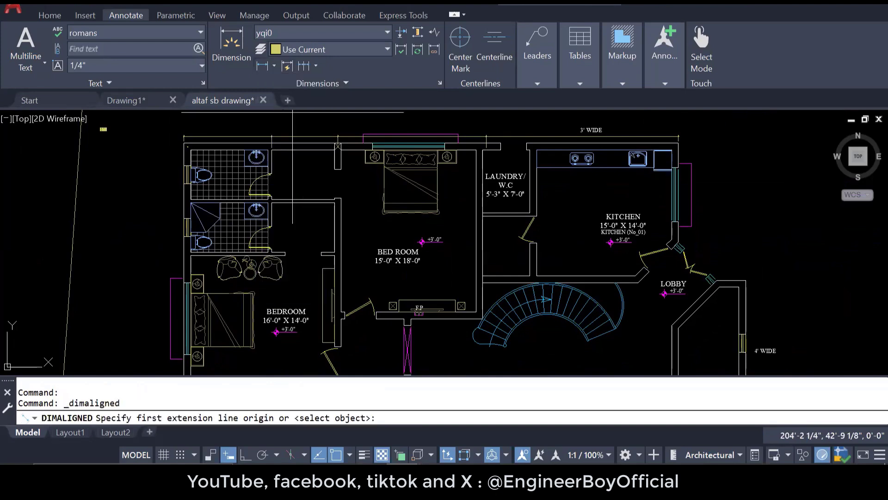
scroll(278, 194, "down", 3)
scroll(222, 161, "up", 4)
left_click(149, 140)
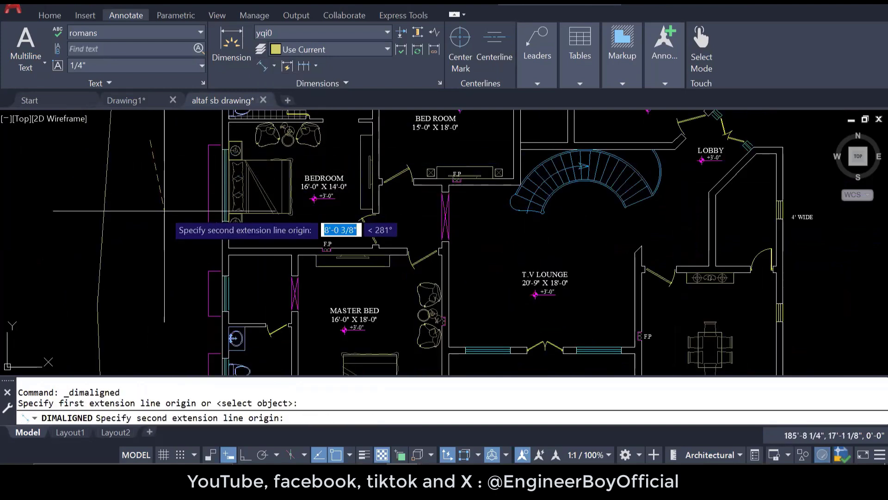
left_click(161, 211)
left_click(149, 177)
key("Return")
left_click(160, 243)
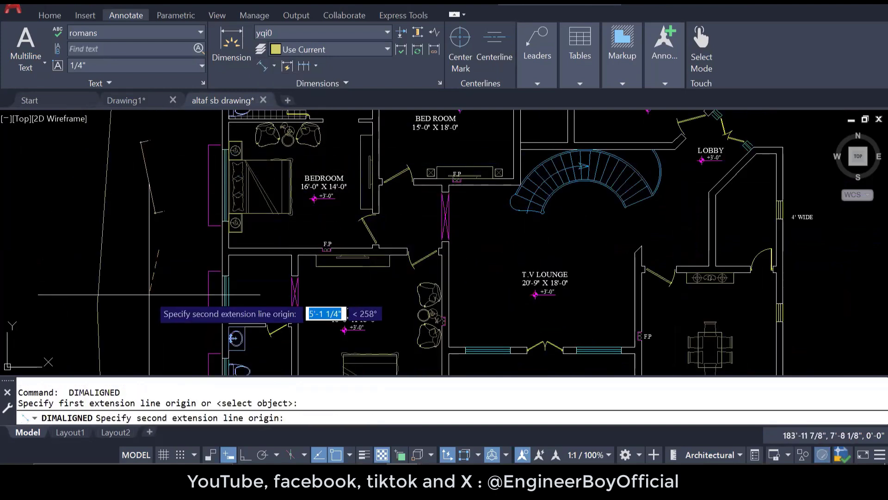
key("Escape")
type("d")
key("Return")
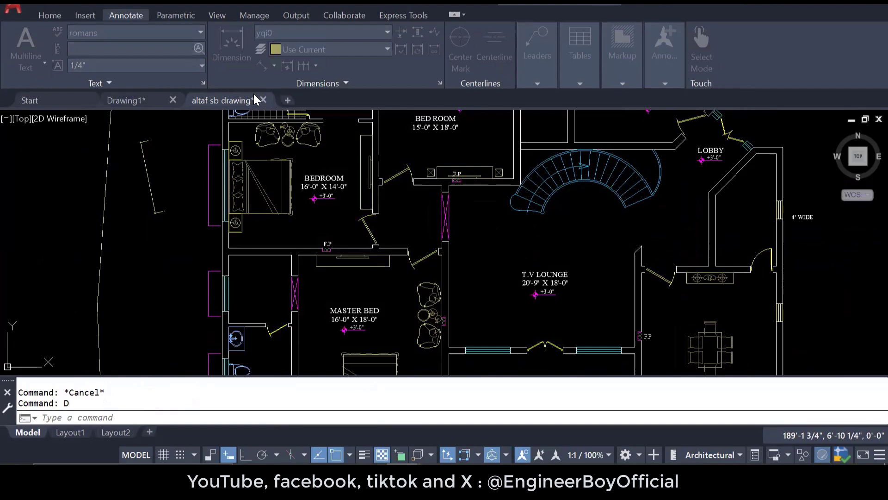
key("Escape")
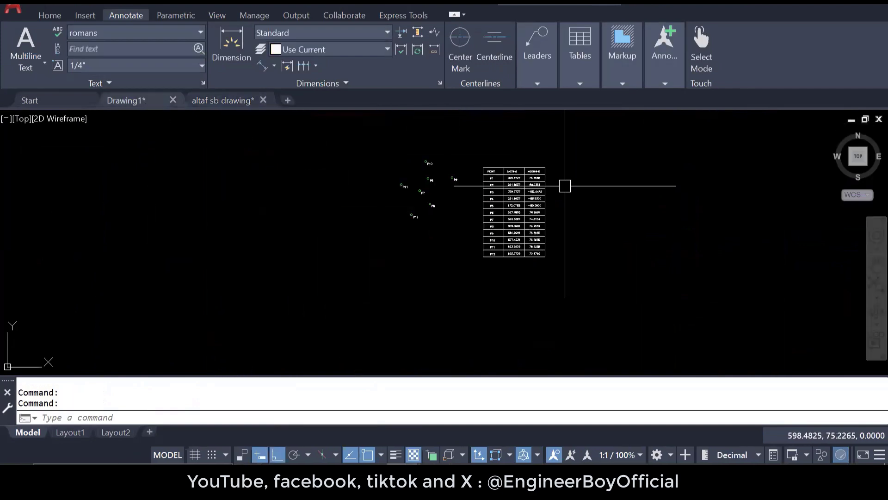
In Drawing1, erase the numbered survey points together with their coordinate table.
scroll(563, 222, "down", 3)
left_click(571, 278)
left_click(433, 180)
key("Delete")
key("Escape")
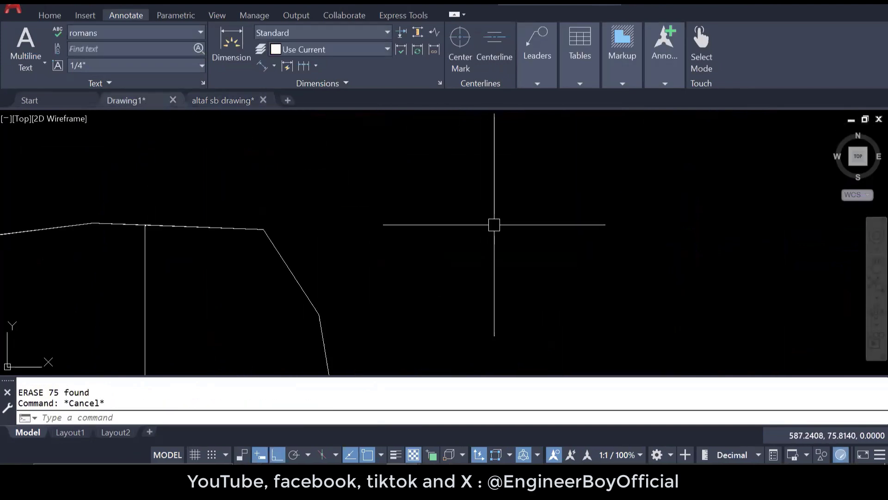
Modify the Standard dimension style to use architectural tick arrowheads.
type("d")
key("Return")
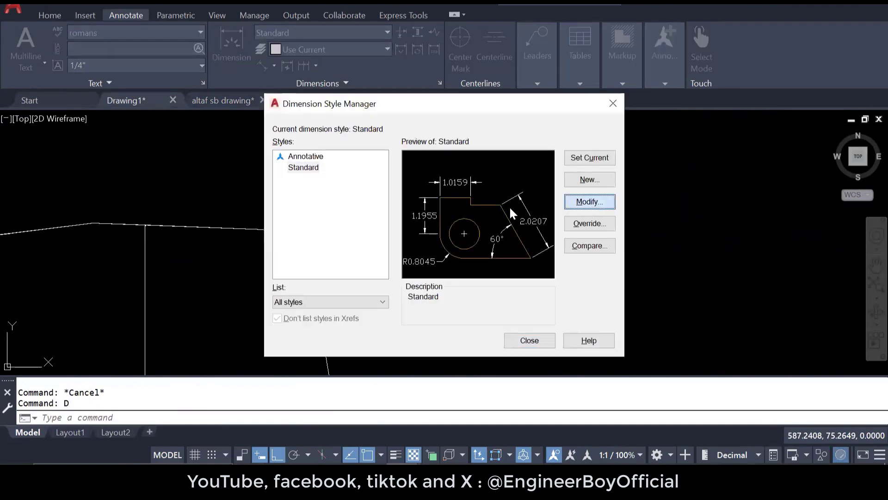
key("Return")
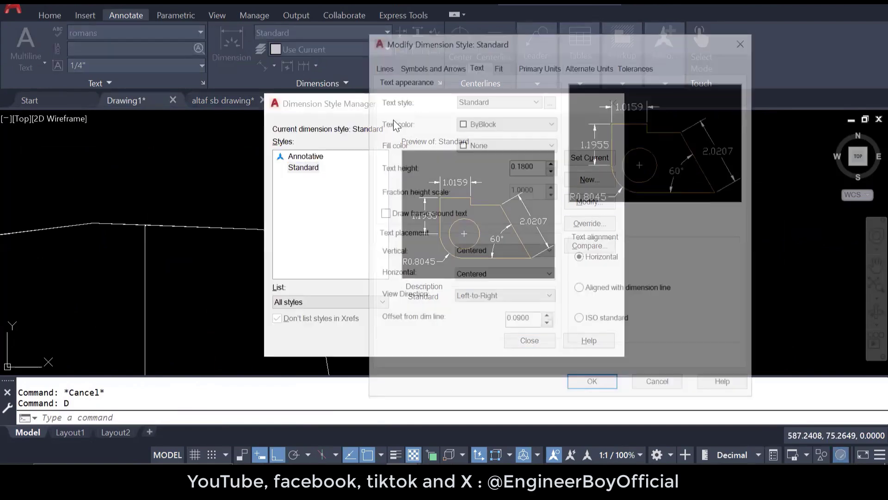
left_click(407, 69)
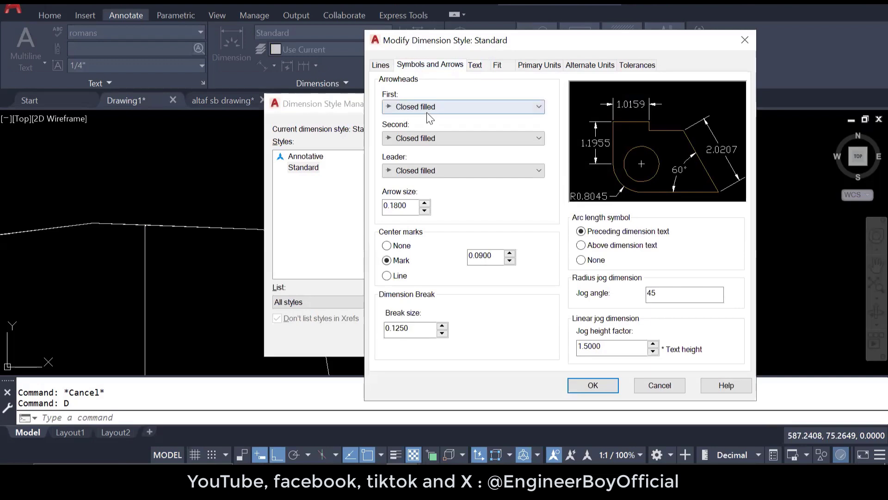
left_click(424, 109)
left_click(424, 112)
left_click(425, 111)
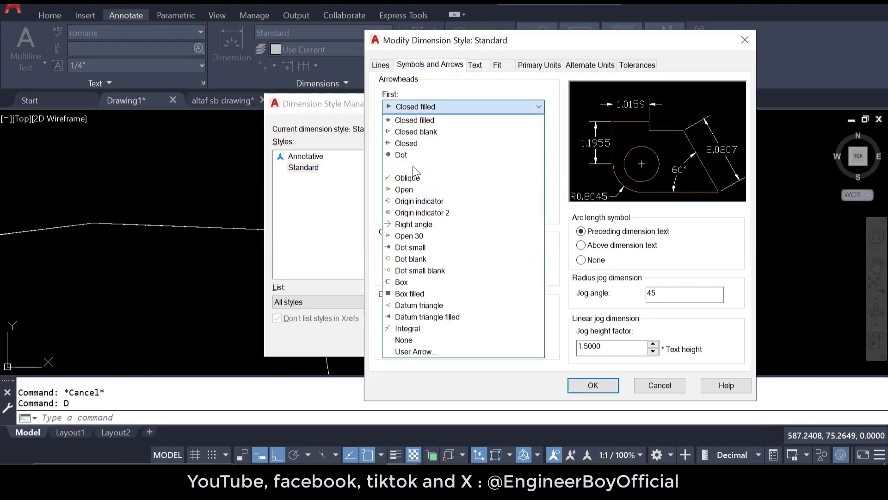
left_click(412, 168)
Set the Standard style's extension lines to extend 2 beyond the dimension lines and offset 2 from the origin.
left_click(385, 68)
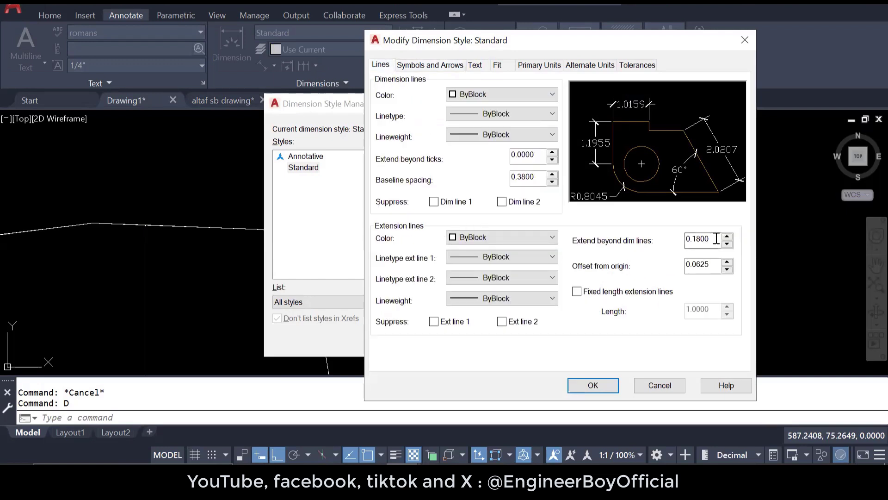
type("2")
key("Tab")
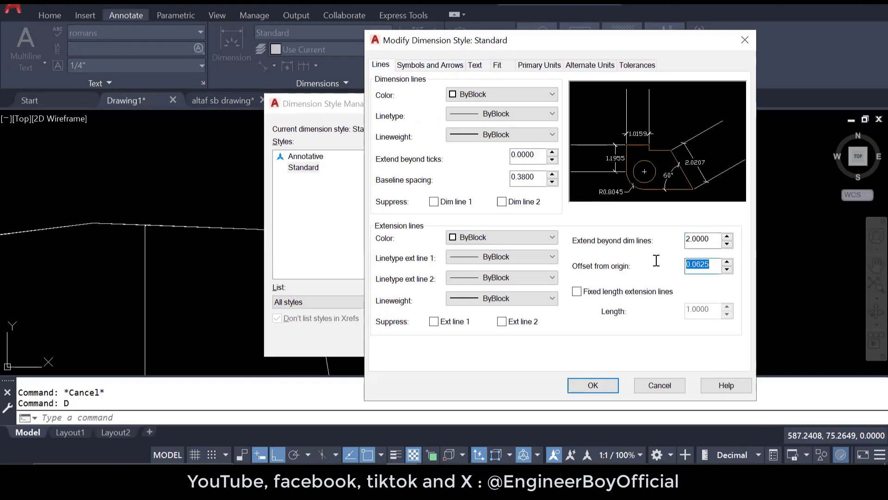
left_click(538, 179)
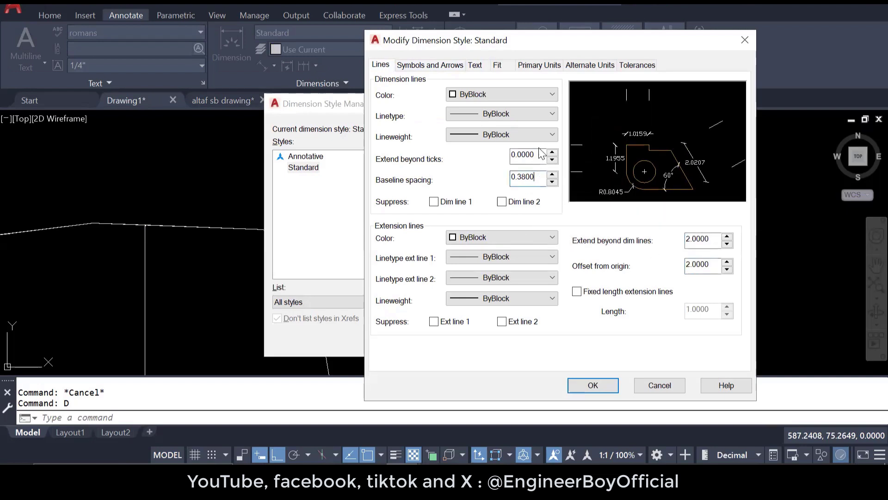
Enlarge the Standard style's dimension text, choose Decimal as the linear unit format, and save the style changes.
left_click(479, 66)
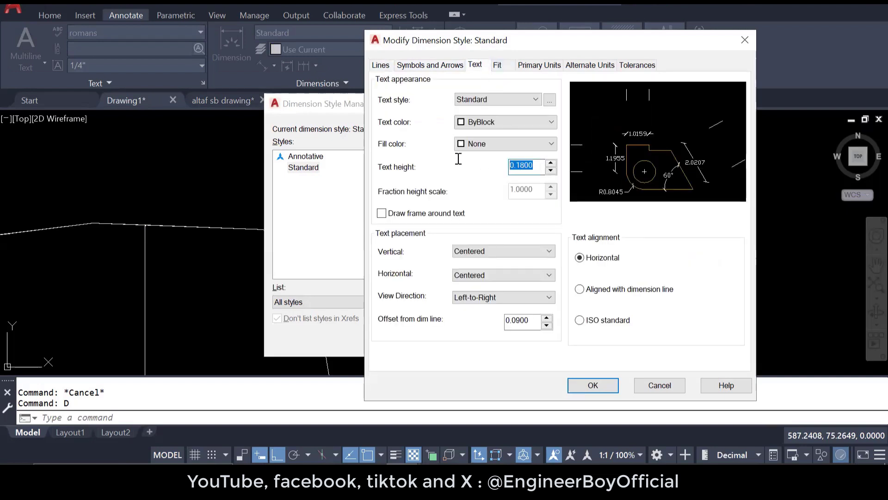
left_click(542, 66)
left_click(499, 93)
left_click(491, 101)
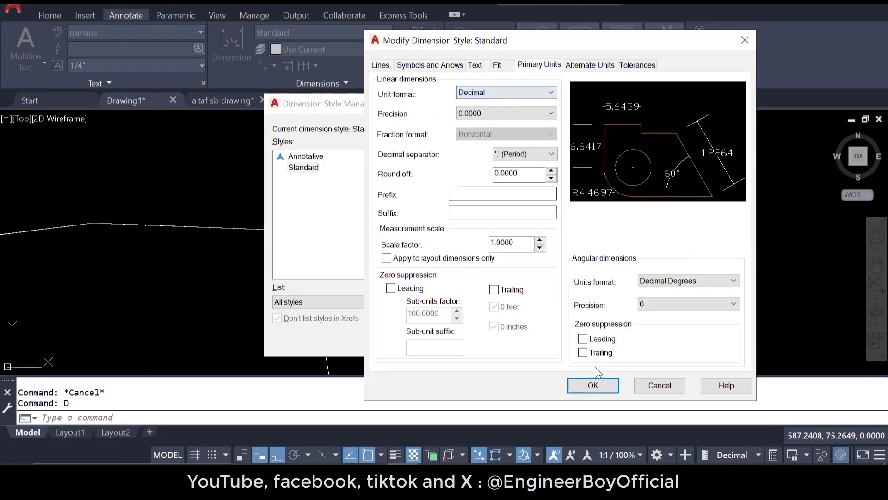
left_click(592, 384)
left_click(523, 343)
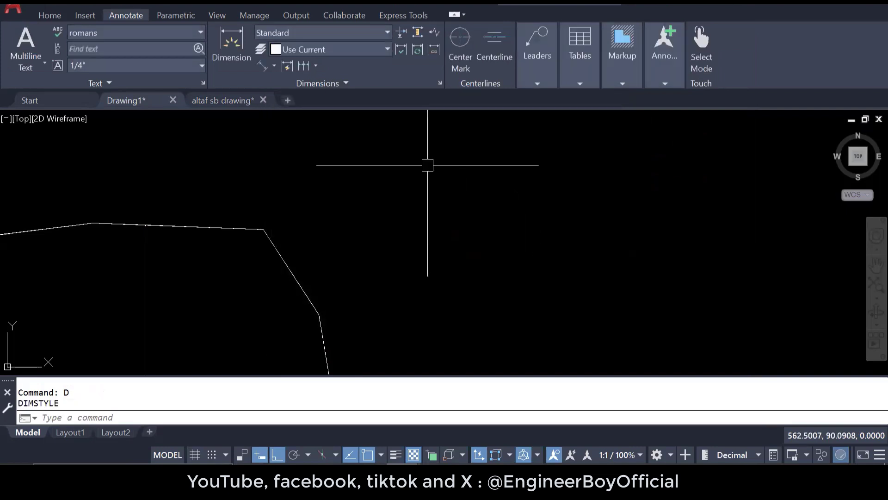
Add an aligned dimension above the plot's upper edge from its upper-right corner to the nearest dividing line.
left_click(275, 66)
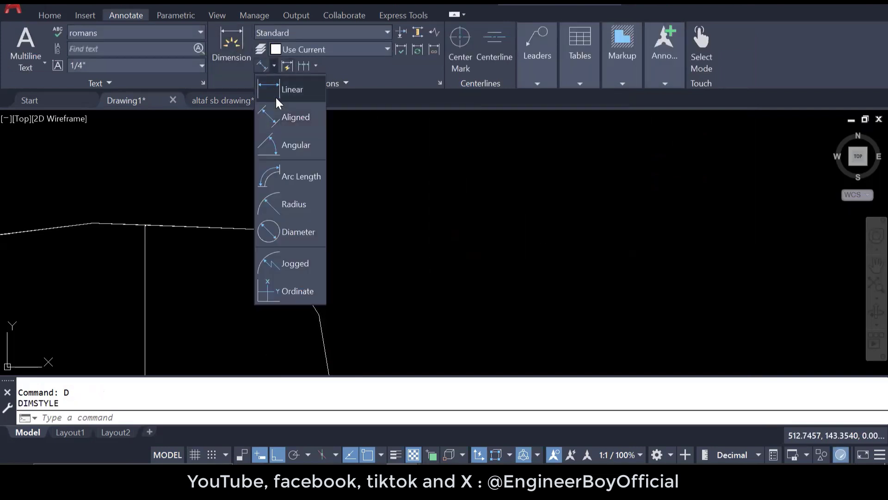
left_click(296, 116)
left_click(263, 230)
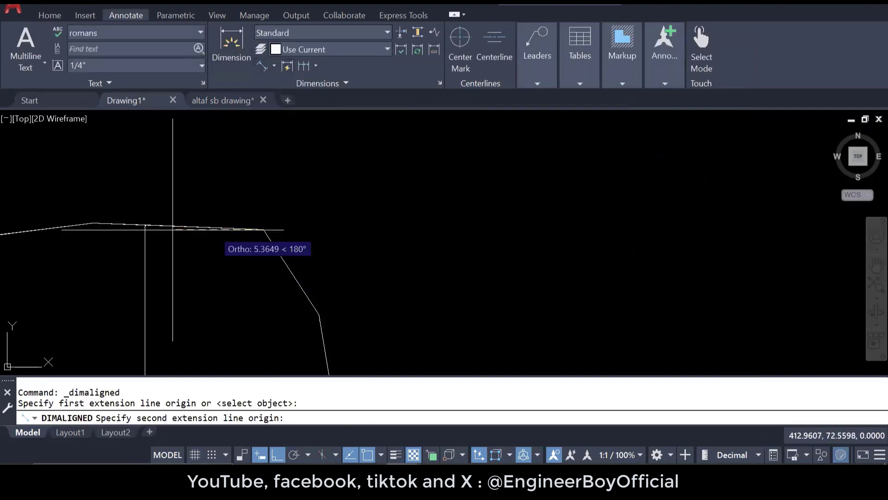
left_click(145, 225)
left_click(153, 203)
scroll(178, 204, "up", 4)
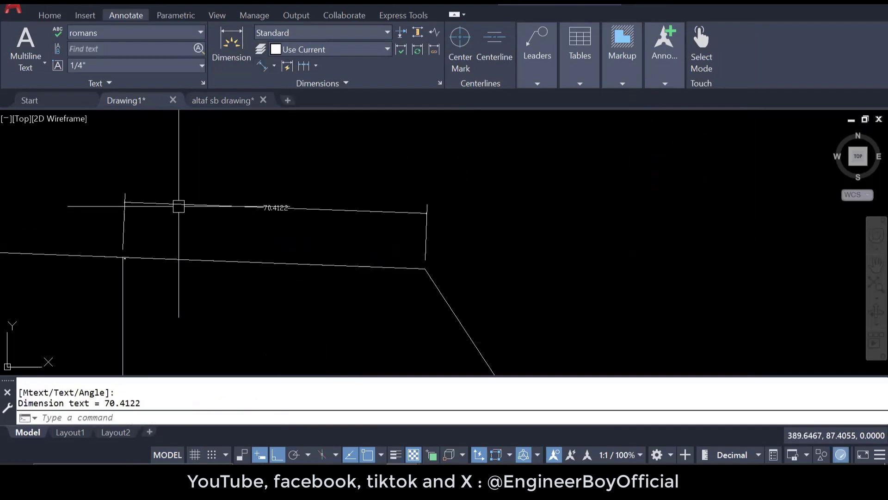
Add an aligned dimension above the plot's upper boundary between the two vertical dividing lines.
scroll(390, 182, "down", 4)
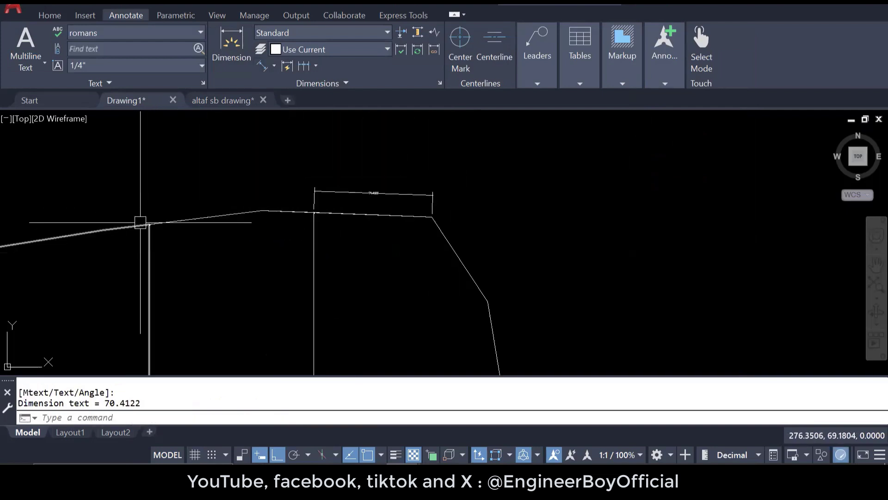
key("Return")
left_click(149, 225)
left_click(314, 212)
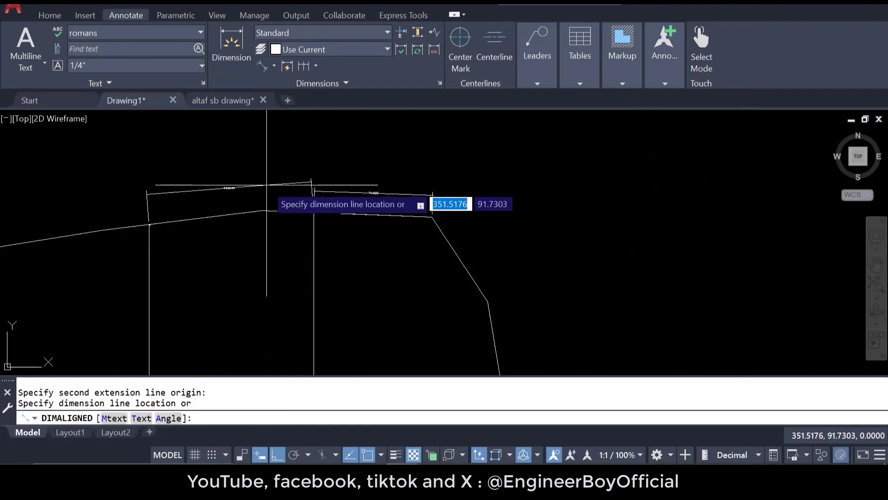
left_click(266, 186)
Add an aligned dimension outside the plot's left edge between its upper and lower corners.
scroll(440, 201, "down", 4)
middle_click_drag(447, 238, 478, 195)
key("Return")
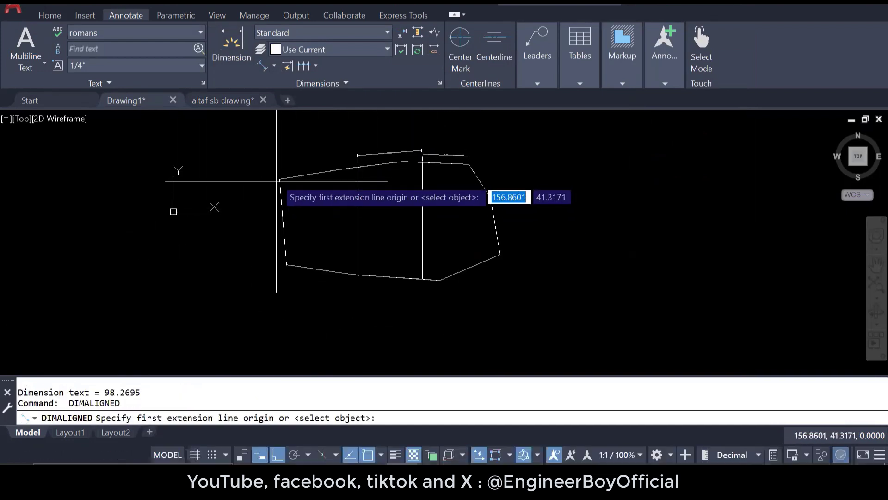
left_click(280, 179)
left_click(286, 264)
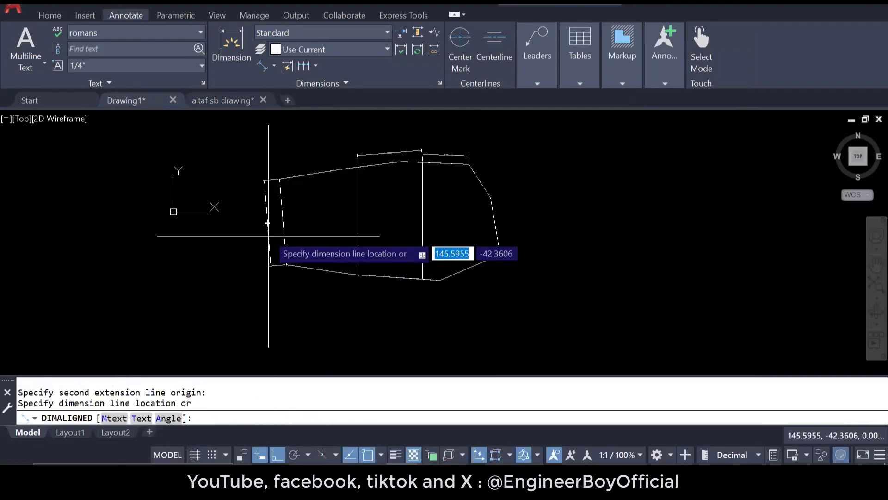
left_click(268, 227)
Add an aligned dimension below the plot from its lower-left corner to the first dividing line, and end the command.
scroll(289, 250, "up", 5)
scroll(292, 281, "up", 3)
key("Return")
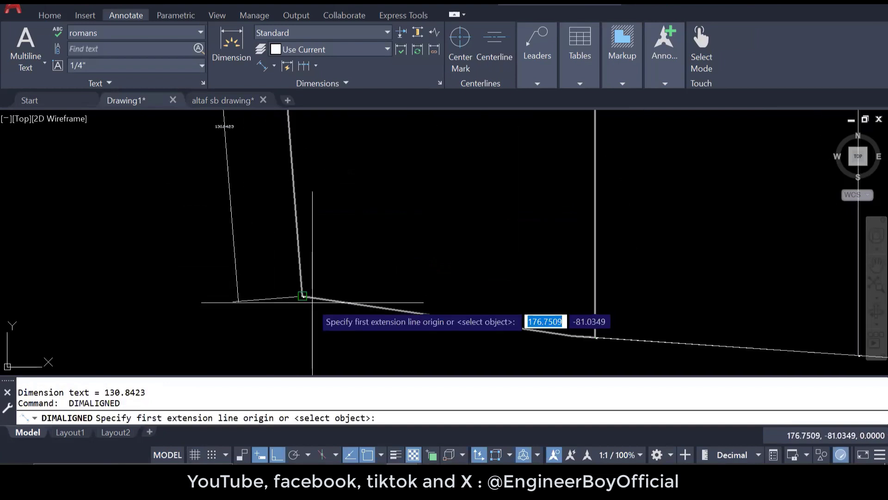
left_click(303, 296)
left_click(597, 338)
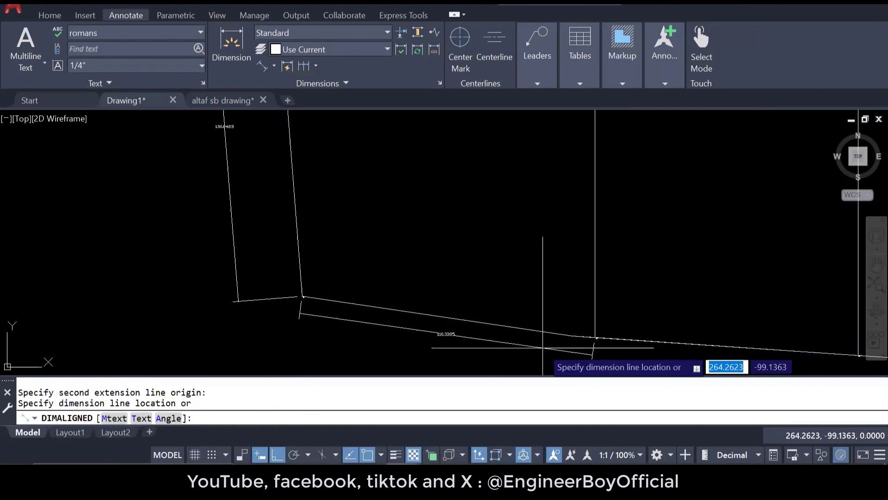
left_click(528, 349)
key("Return")
scroll(375, 294, "down", 2)
key("Escape")
scroll(324, 299, "down", 3)
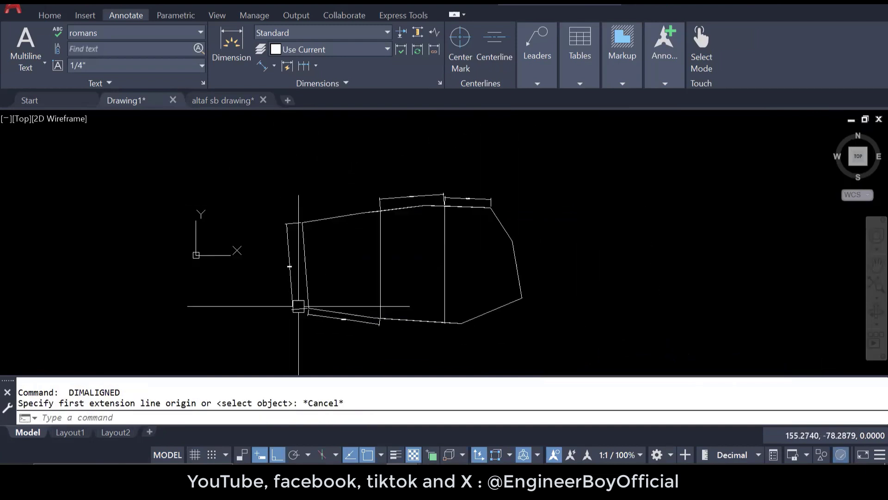
Erase the two aligned dimensions above the plot's upper boundary one at a time.
scroll(399, 188, "up", 5)
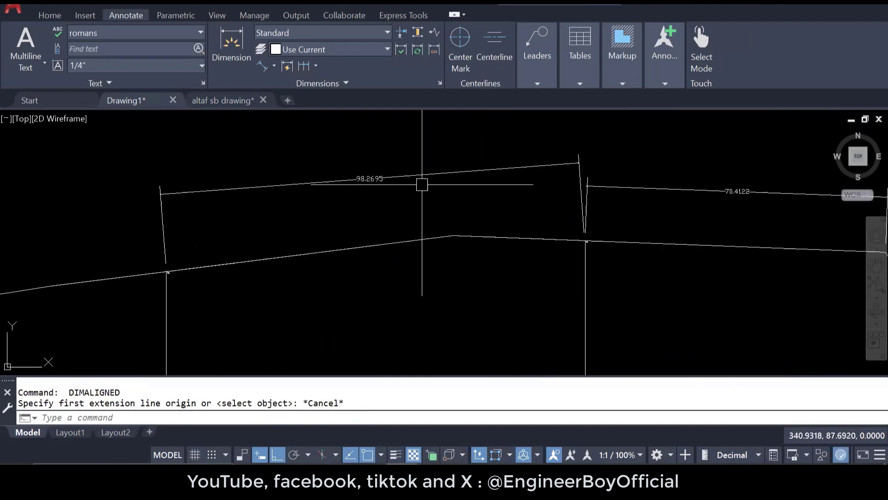
left_click(422, 174)
type("E")
key("Return")
scroll(359, 190, "down", 2)
scroll(412, 186, "down", 2)
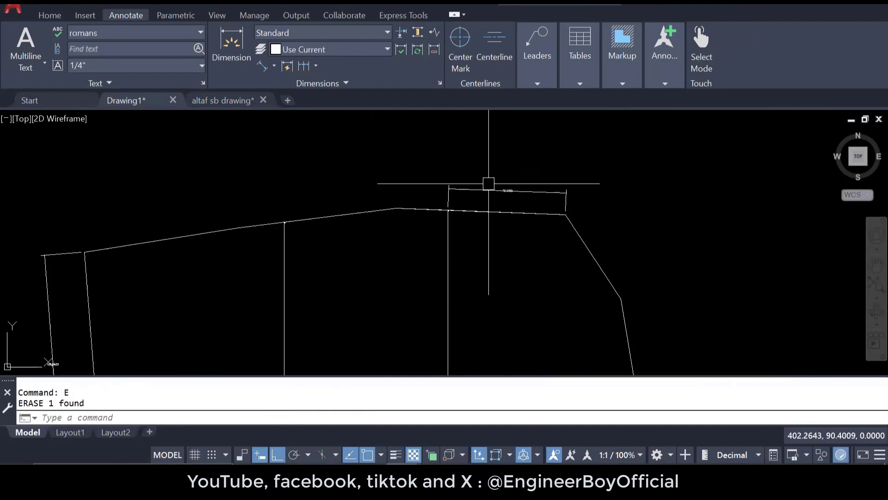
left_click(492, 192)
type("E")
key("Return")
Erase the aligned dimension beside the plot's left edge.
scroll(466, 188, "down", 2)
scroll(288, 261, "up", 2)
scroll(312, 259, "up", 2)
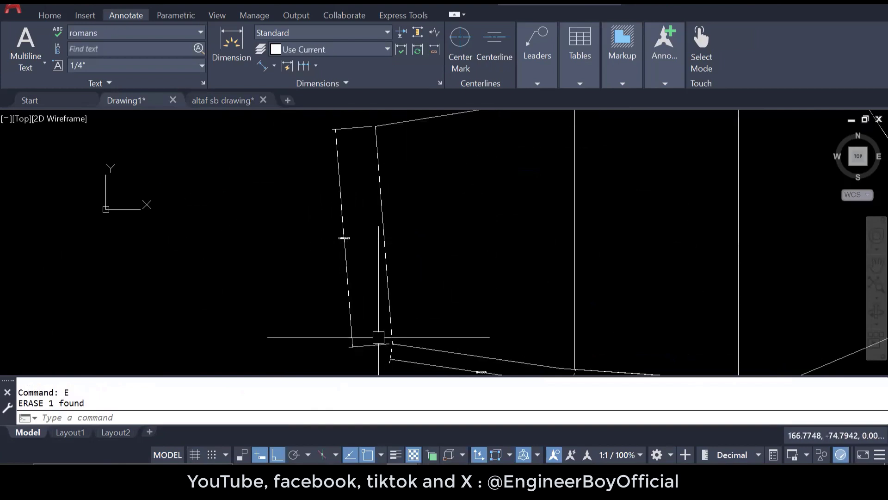
left_click(365, 361)
left_click(334, 319)
type("E")
key("Return")
scroll(286, 231, "down", 4)
scroll(342, 287, "up", 4)
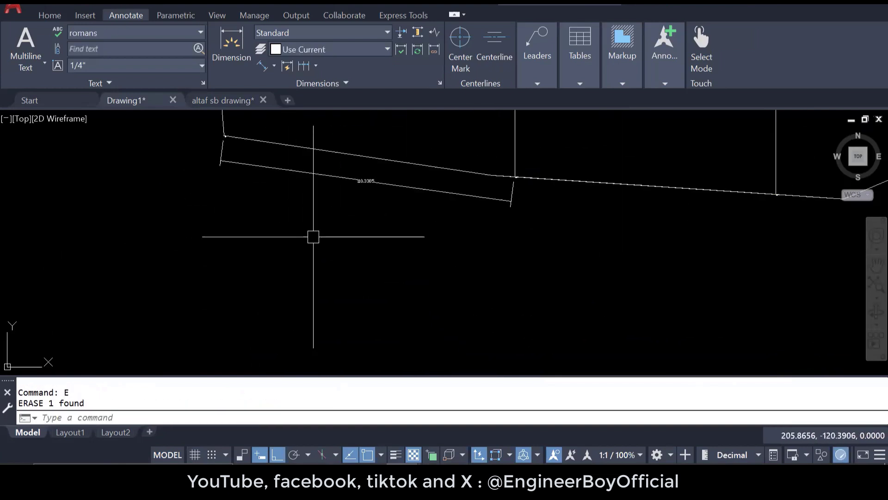
Erase the aligned dimension below the plot's lower boundary.
left_click(314, 233)
left_click(284, 172)
type("E")
key("Return")
key("Escape")
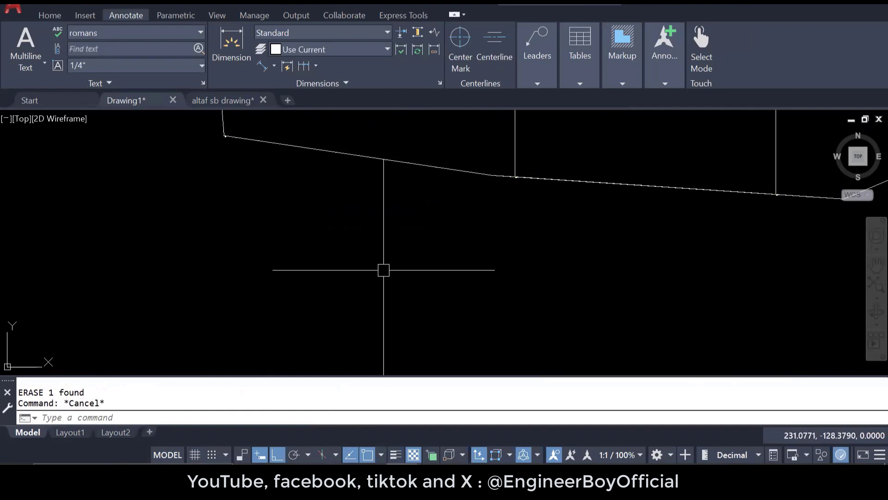
key("Escape")
Undo the manual erasures to restore the aligned dimensions above, beside and below the plot.
key("ctrl+z")
key("ctrl+z")
key("ctrl+z")
key("ctrl+z")
key("ctrl+z")
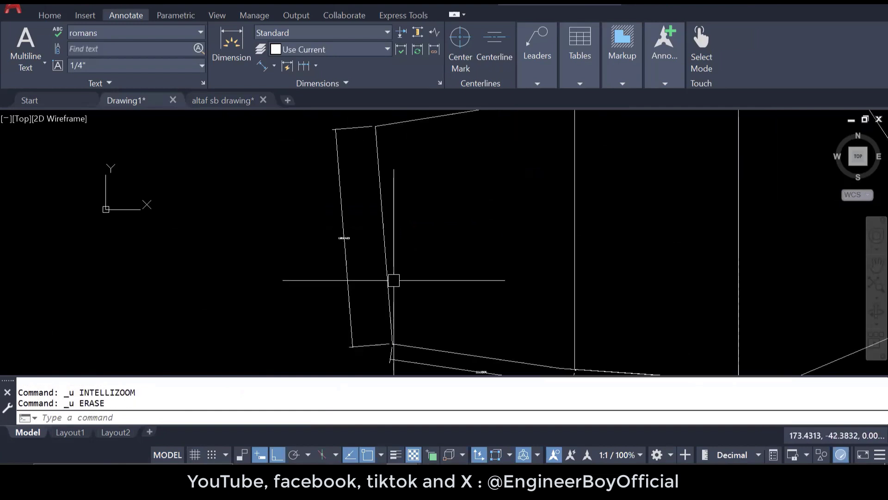
key("ctrl+z")
key("ctrl+z")
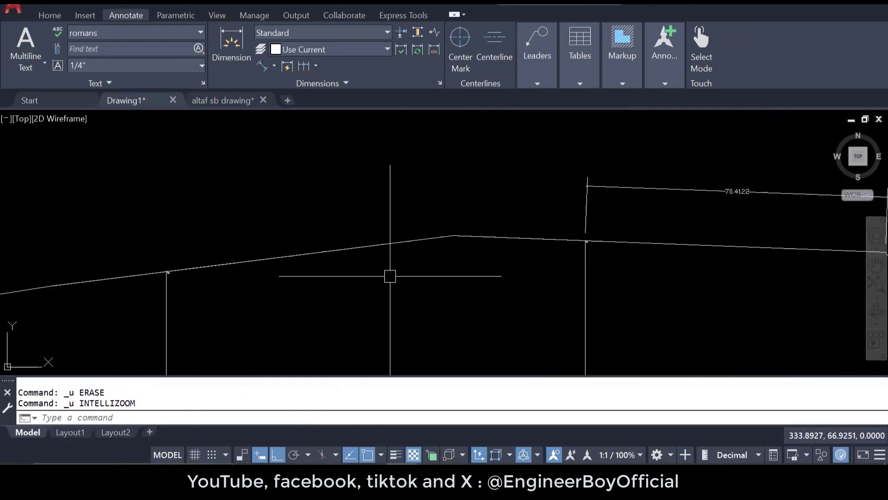
scroll(350, 156, "down", 4)
scroll(452, 181, "down", 4)
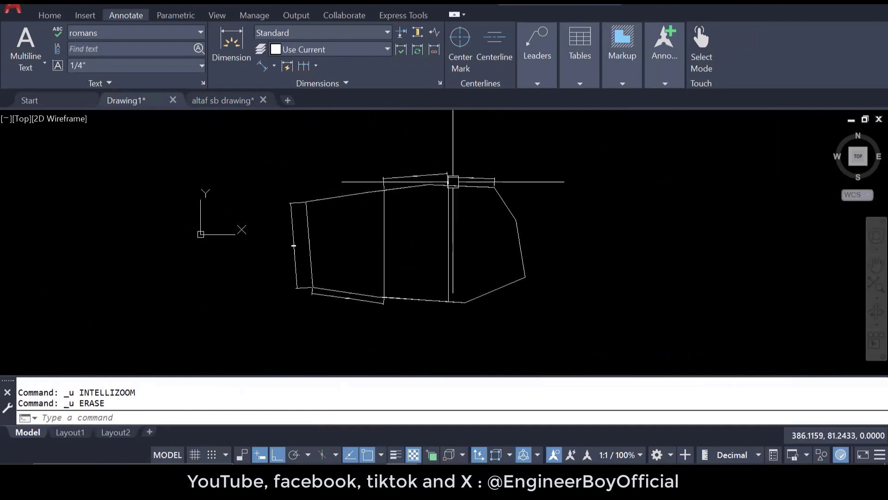
scroll(377, 234, "up", 2)
middle_click_drag(378, 234, 378, 234)
key("Escape")
key("Escape")
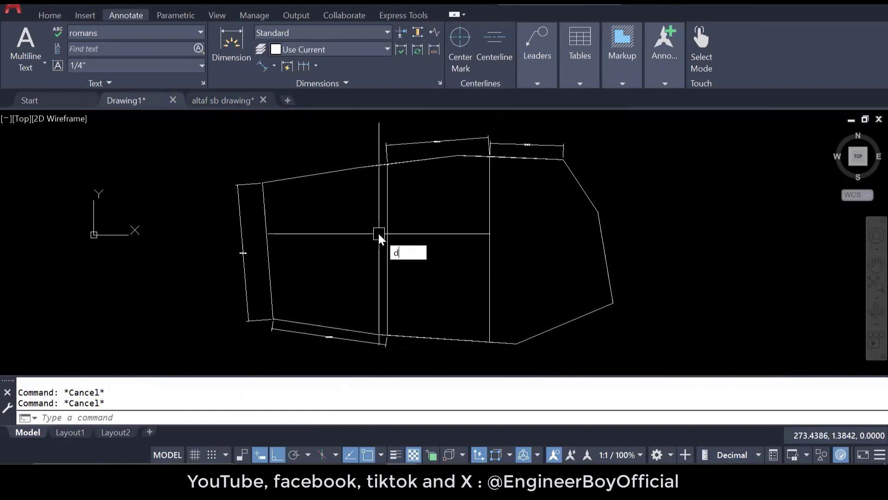
Load the Delete Dimension LISP routine from the Lisp folder and close the loading dialog.
key("BackSpace")
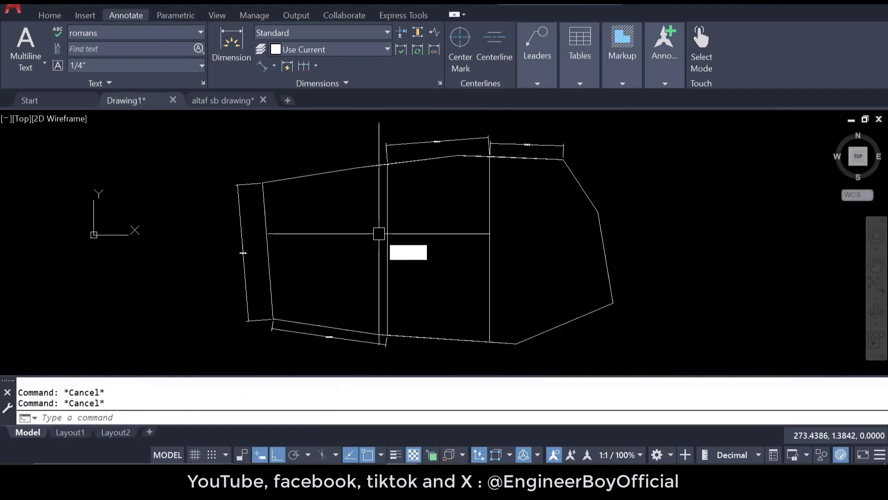
left_click(259, 17)
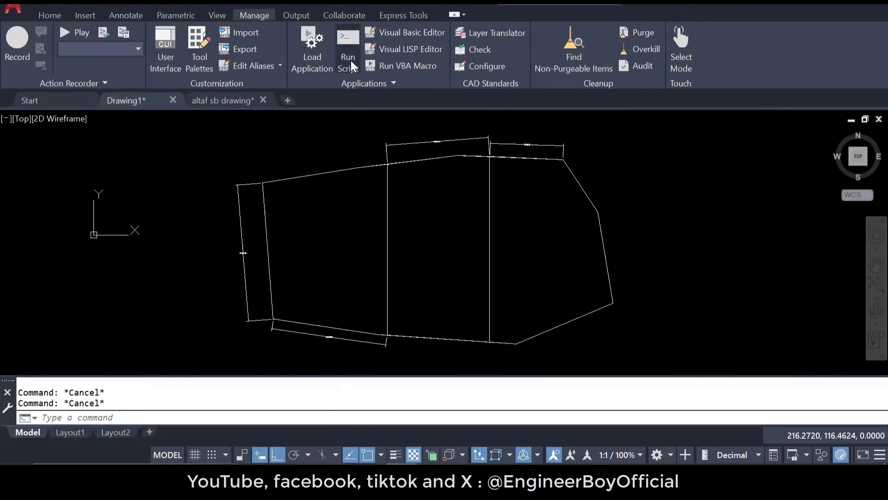
left_click(299, 45)
left_click(344, 189)
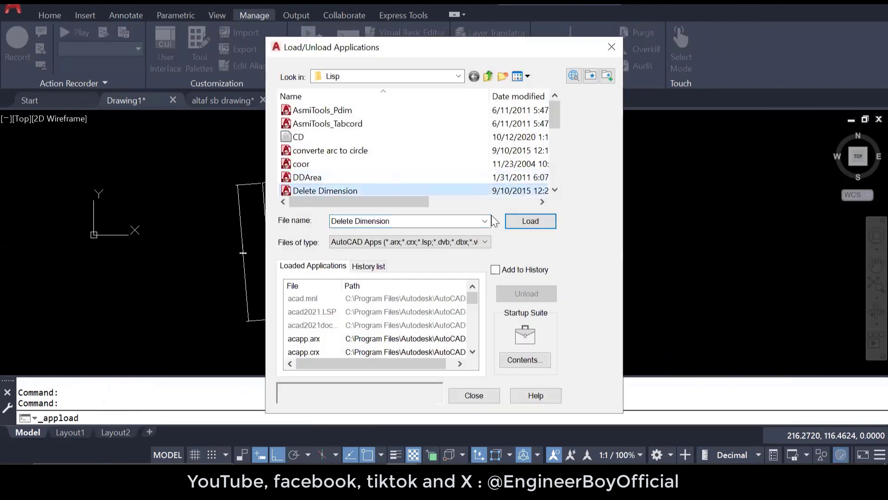
left_click(532, 221)
left_click(474, 397)
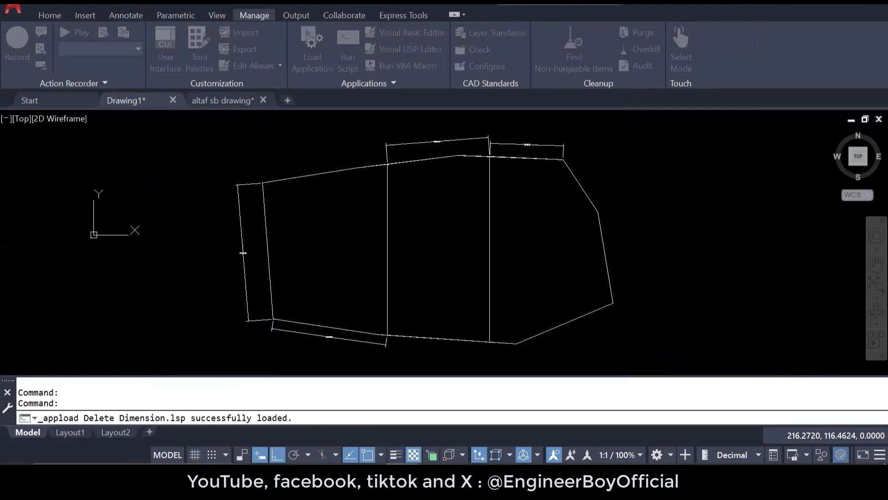
Run the DELDIM routine to remove the aligned dimensions around the plot.
type("del")
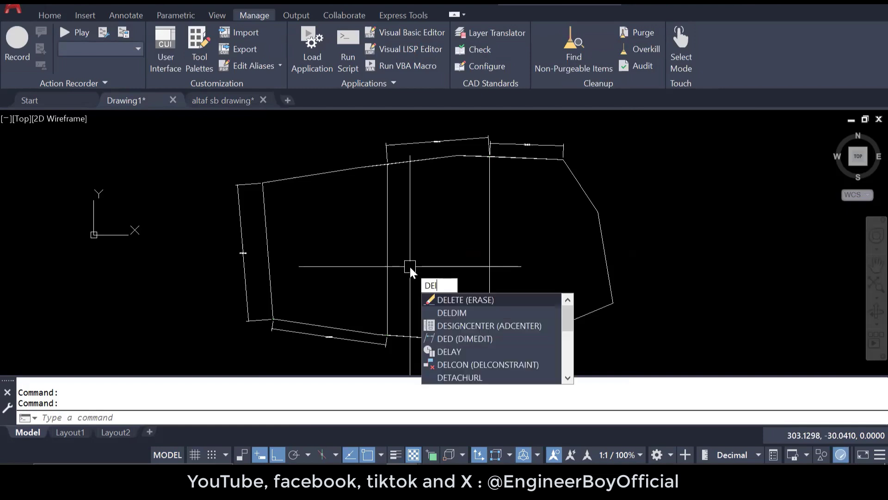
type("dim")
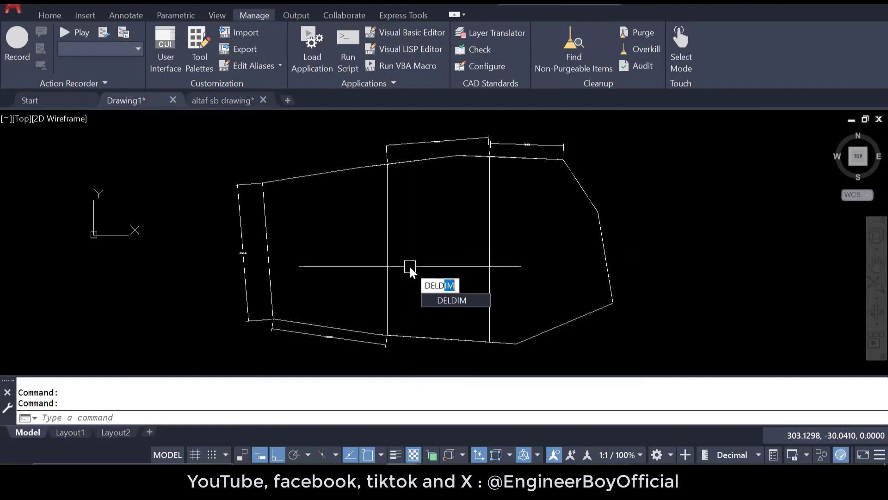
key("Return")
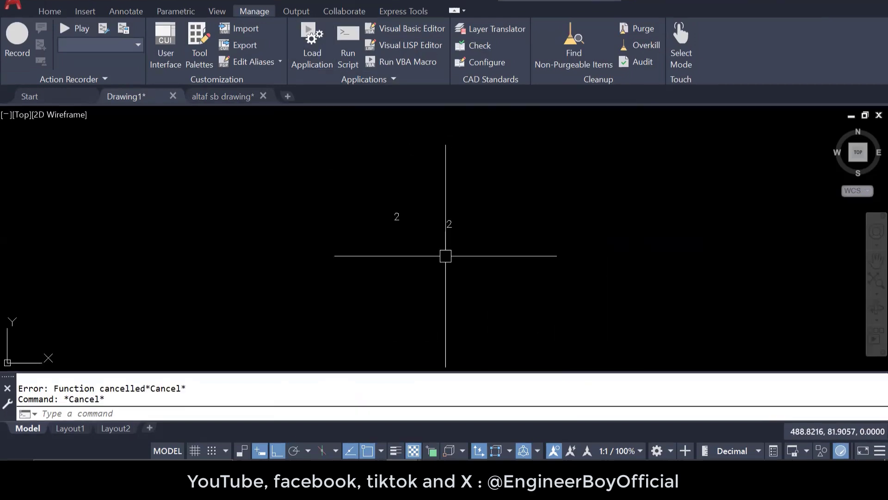
Load the AsmiTools_Tabcord LISP routine from the Lisp folder.
left_click(318, 53)
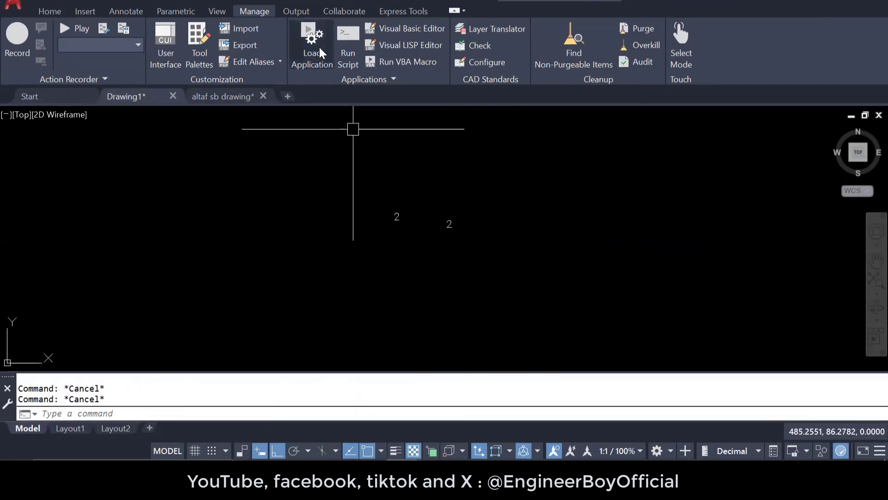
scroll(380, 161, "down", 5)
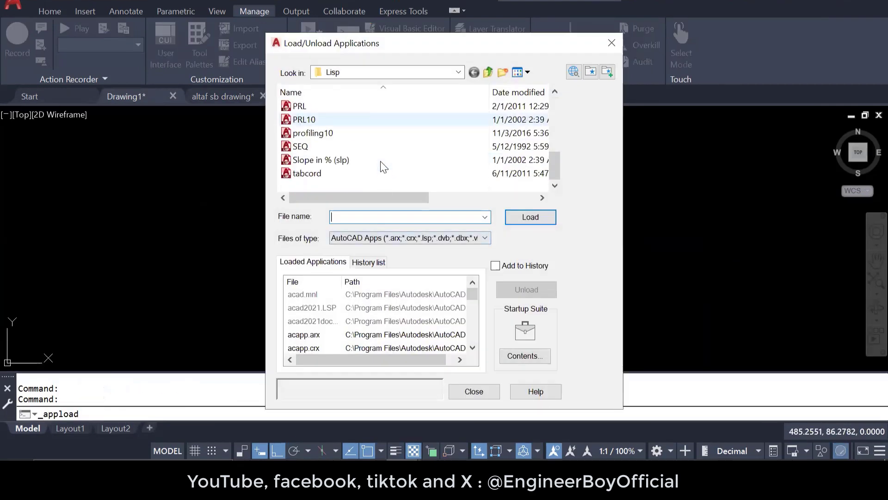
left_click(330, 172)
scroll(341, 160, "up", 1)
scroll(342, 160, "up", 4)
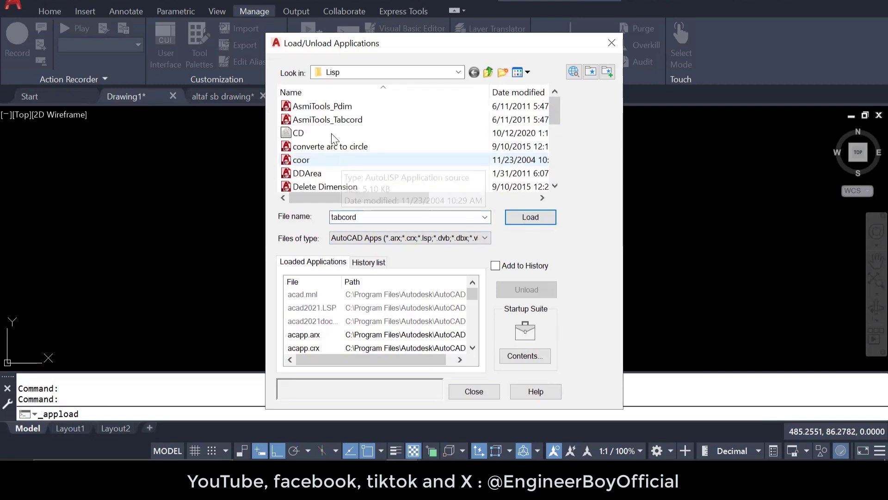
left_click(342, 119)
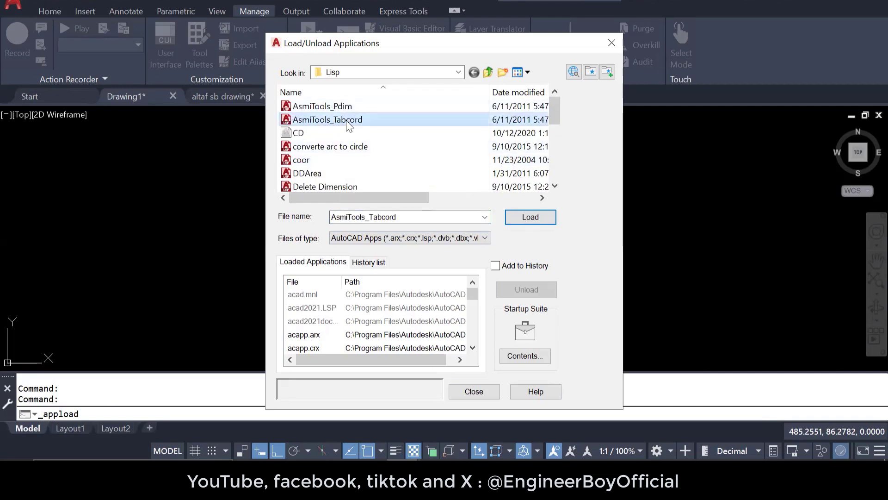
scroll(365, 139, "down", 5)
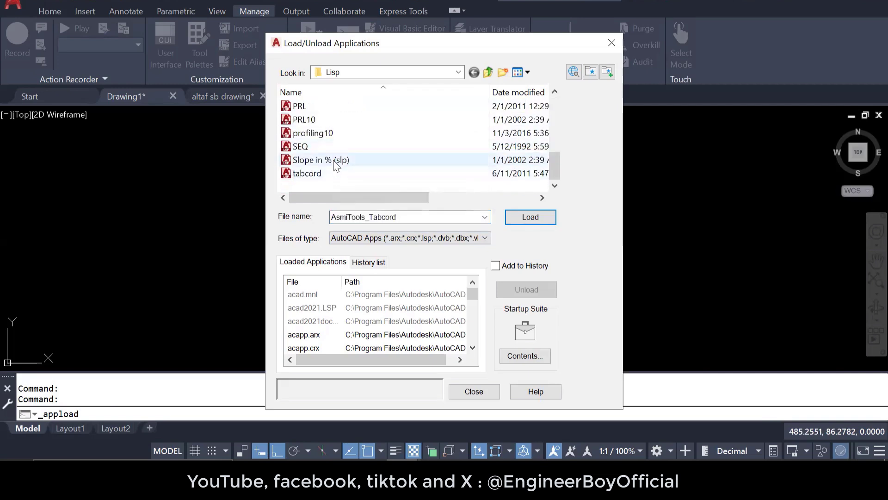
left_click(520, 222)
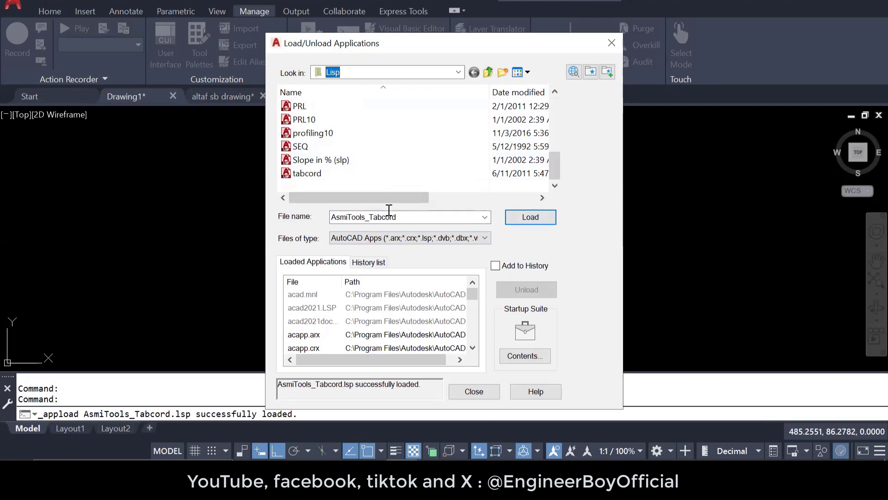
Check the source code of the Slope in % (slp) routine, then load it and close the loading dialog.
left_click(318, 161)
right_click(319, 161)
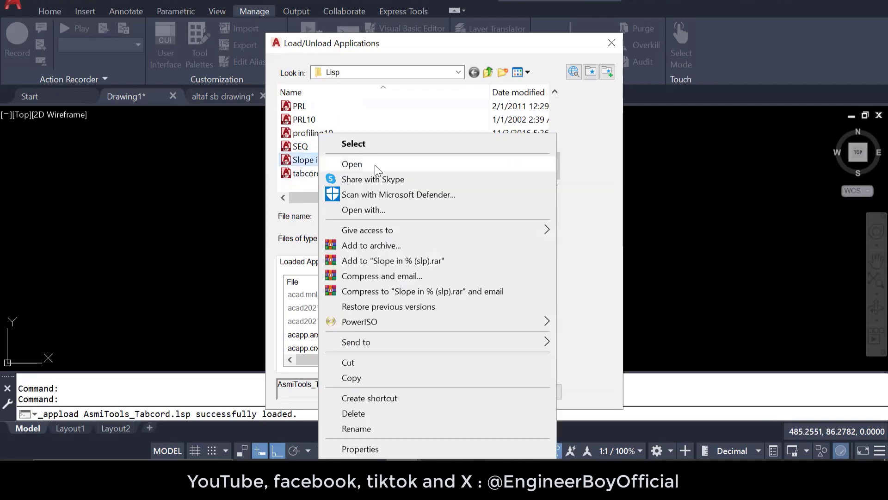
left_click(373, 164)
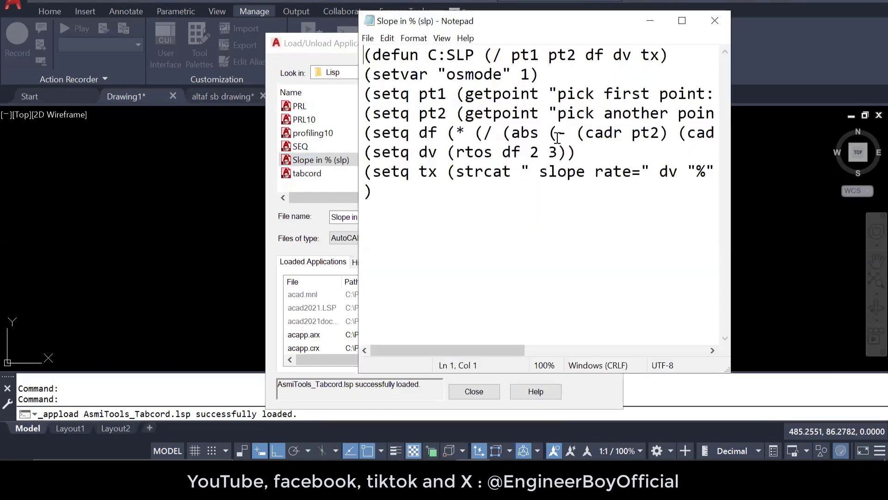
left_click(710, 26)
left_click(528, 216)
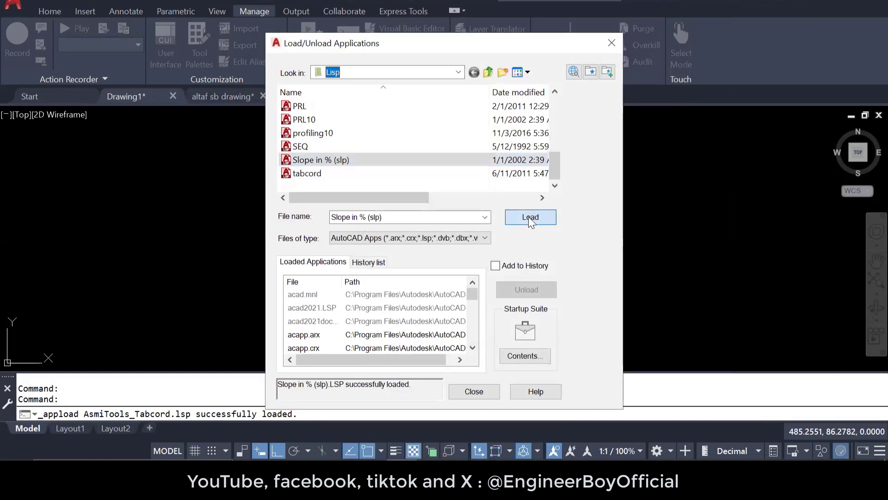
left_click(473, 392)
key("Escape")
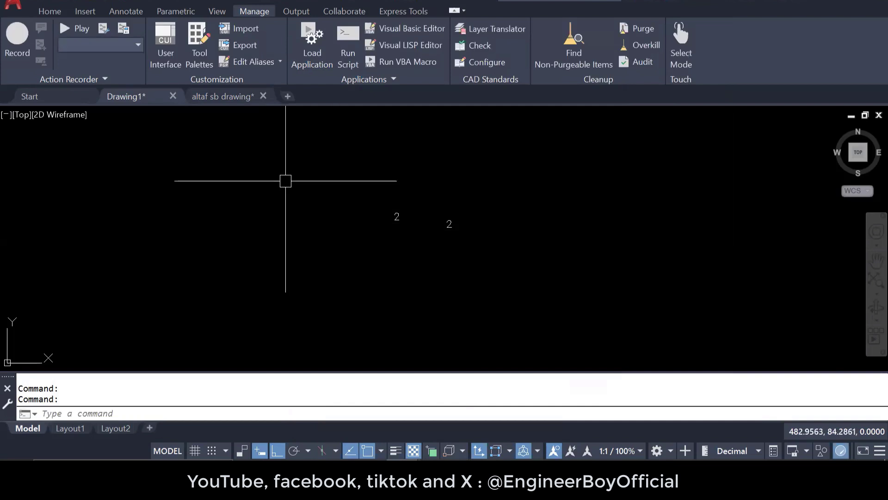
key("Escape")
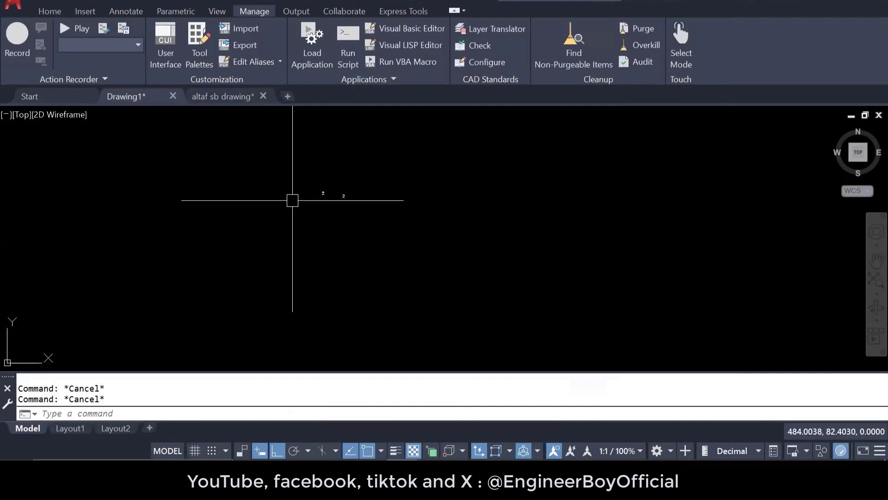
Draw a horizontal line beyond the plot's right side and, with ortho off, continue it with a slanted segment rising to the right.
scroll(319, 211, "down", 5)
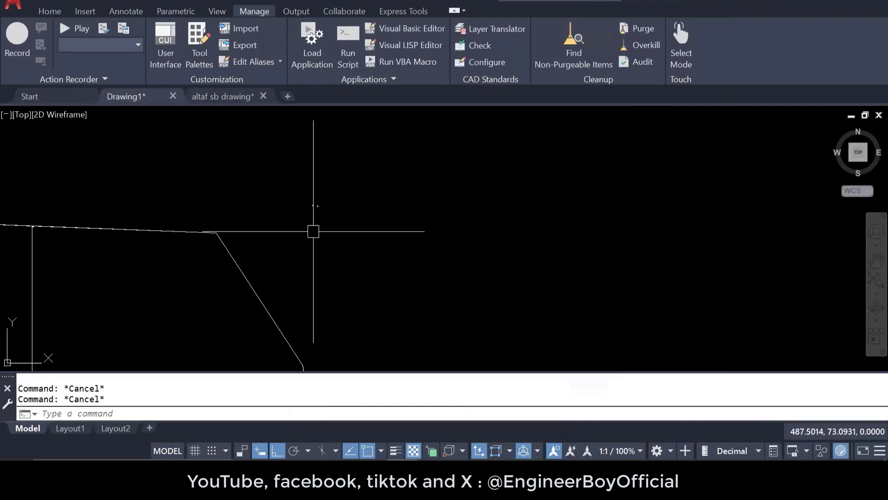
scroll(149, 230, "up", 1)
scroll(272, 199, "down", 2)
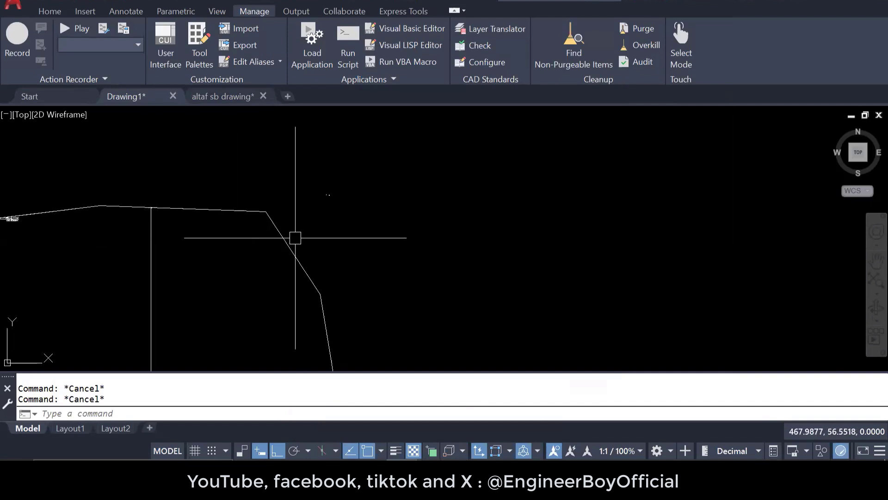
type("l")
key("Return")
left_click(373, 259)
left_click(495, 171)
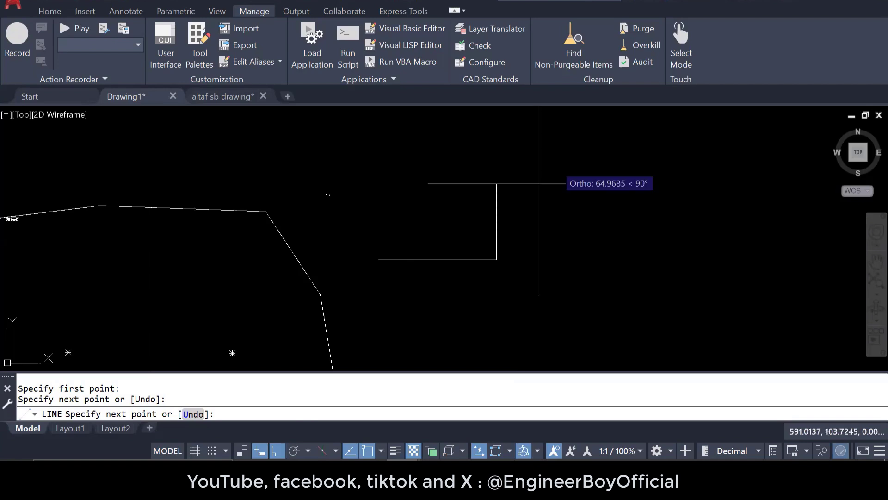
key("F8")
left_click(566, 126)
key("Return")
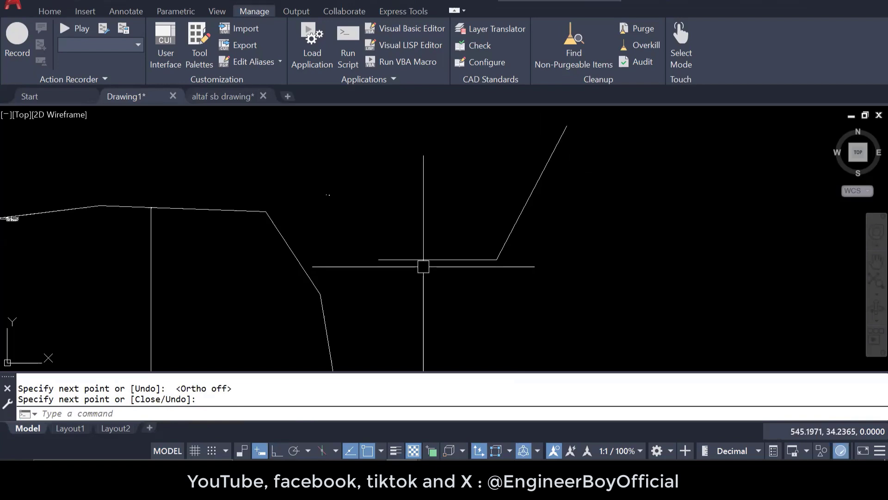
Run the SLP routine to measure the slanted segment's slope from its lower end to its upper end, and highlight the reported rate.
key("Escape")
middle_click_drag(502, 248, 387, 294)
key("Escape")
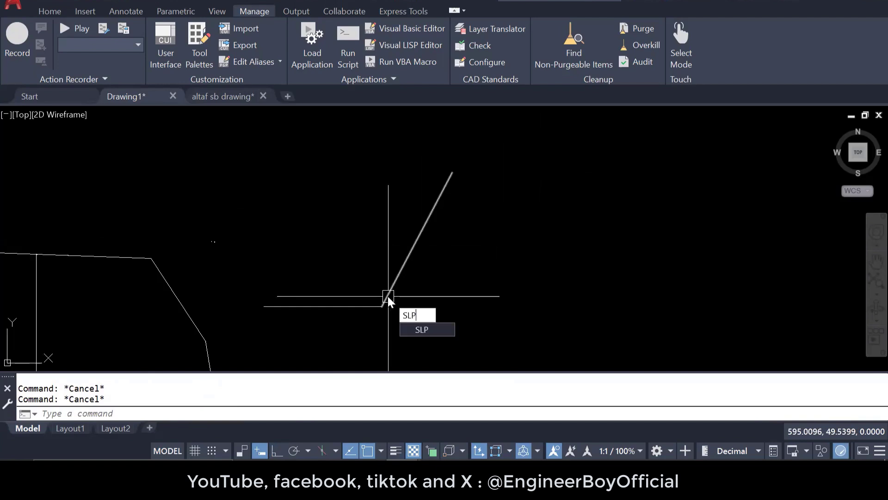
key("Return")
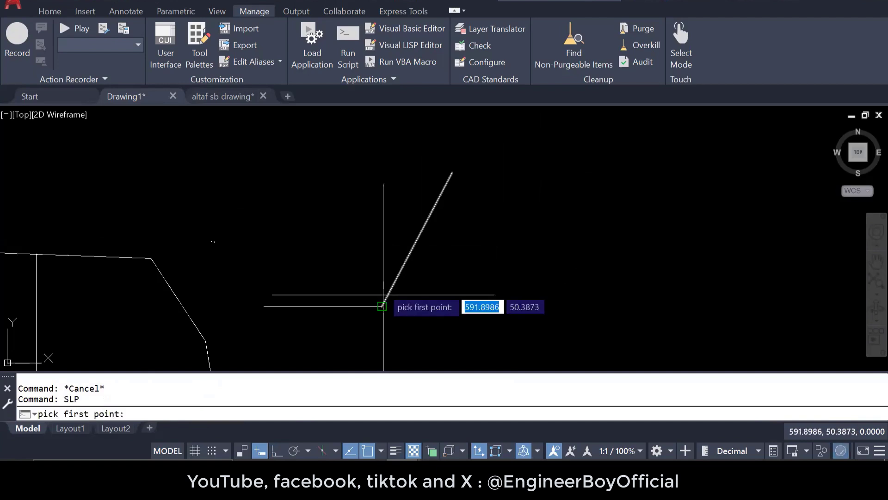
left_click(382, 306)
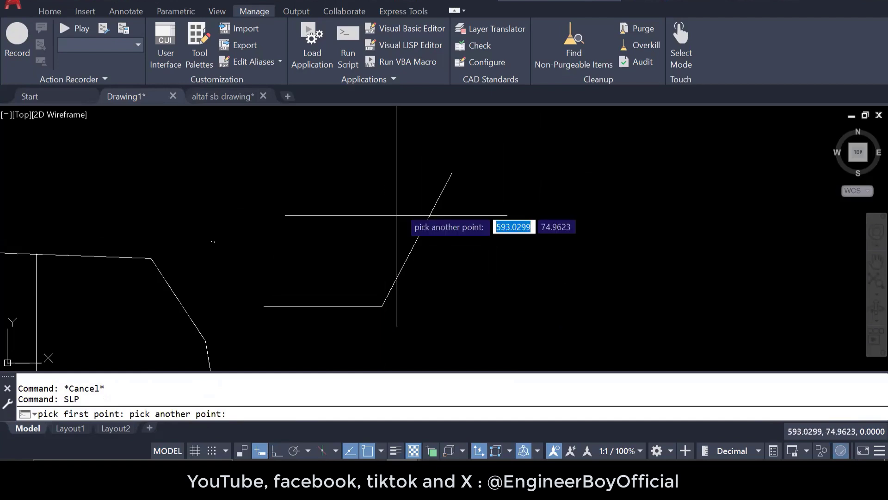
left_click(452, 173)
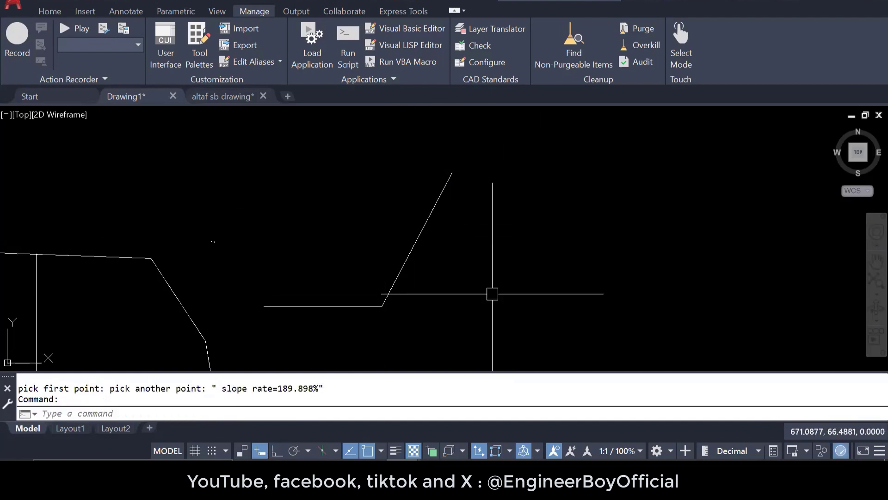
left_click_drag(323, 389, 208, 390)
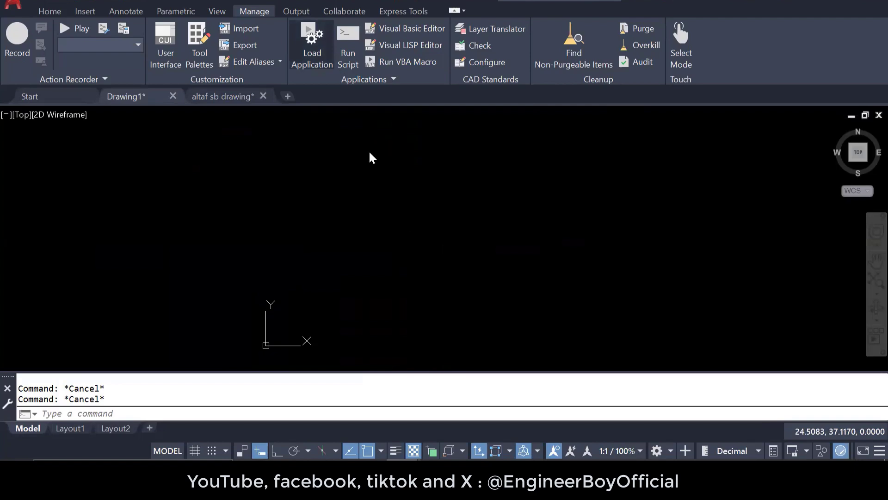
Look through the remaining routines in the Lisp folder, pointing out profiling10, and close the loading dialog without loading one.
left_click(354, 146)
scroll(380, 176, "down", 5)
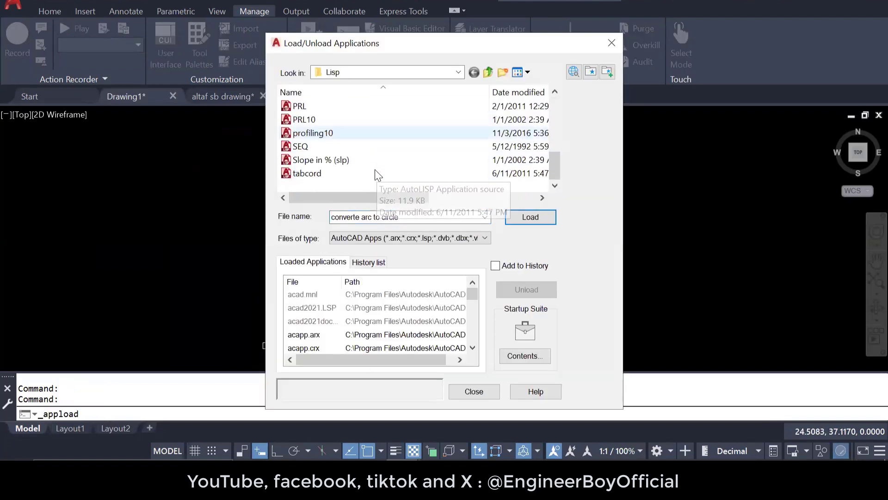
scroll(377, 175, "up", 3)
scroll(377, 175, "down", 3)
left_click(319, 135)
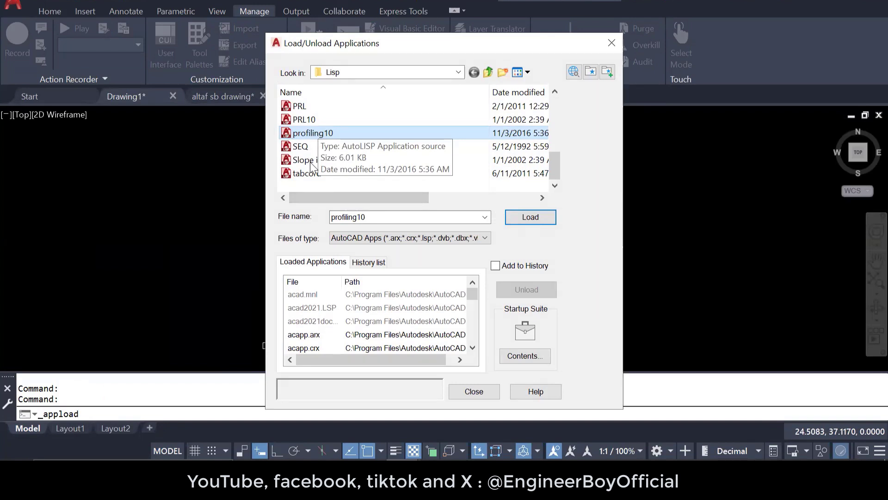
left_click(612, 43)
left_click(598, 158)
left_click(448, 222)
left_click(456, 204)
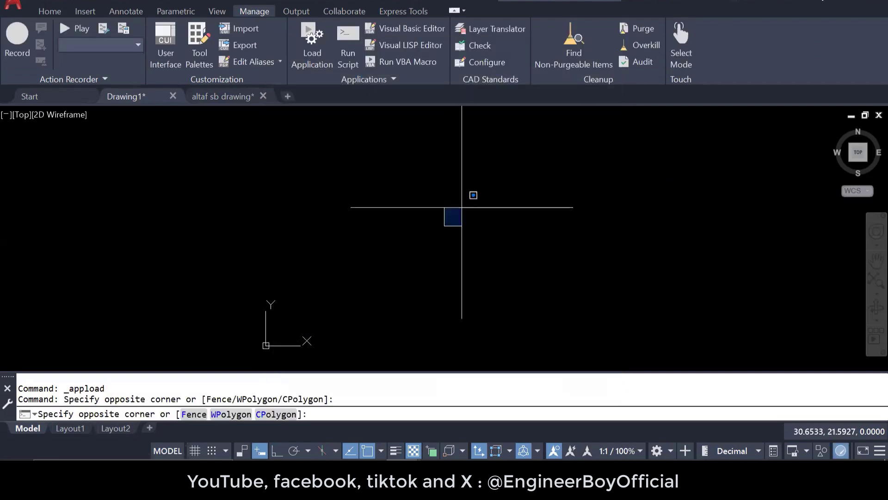
Cancel the empty selection window, minimize AutoCAD to show the desktop, and close the Calculator.
left_click(684, 190)
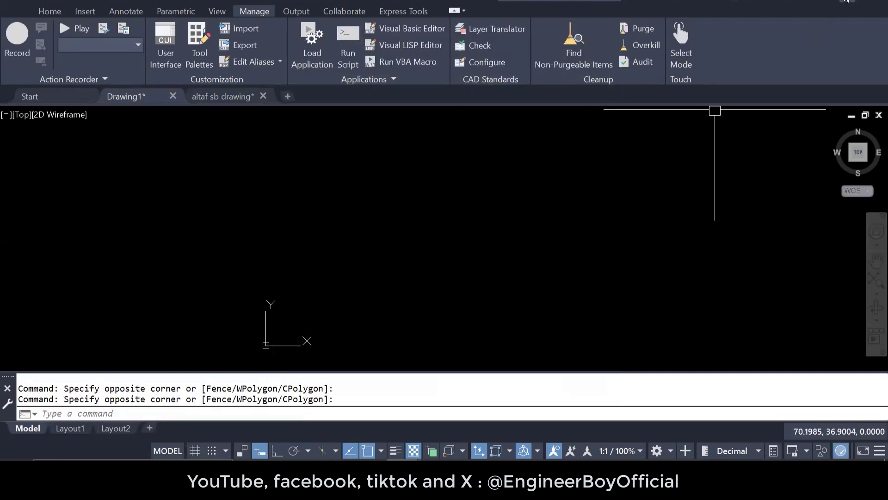
left_click(841, 0)
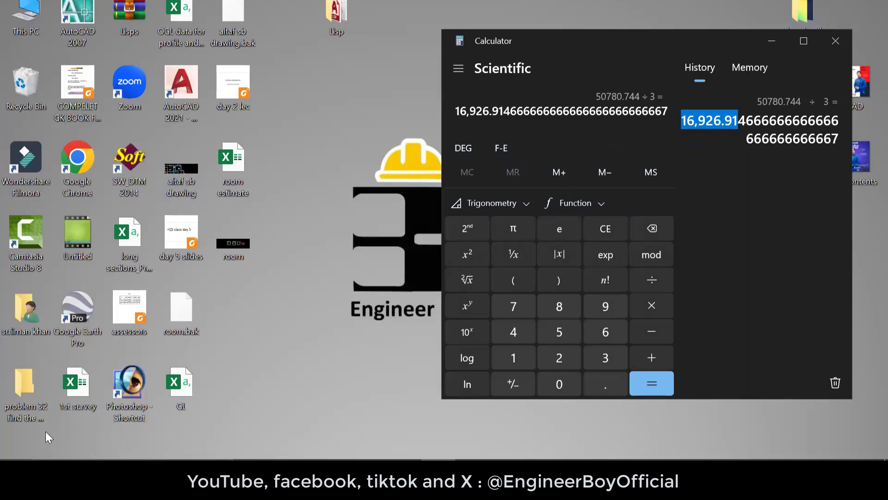
left_click(836, 41)
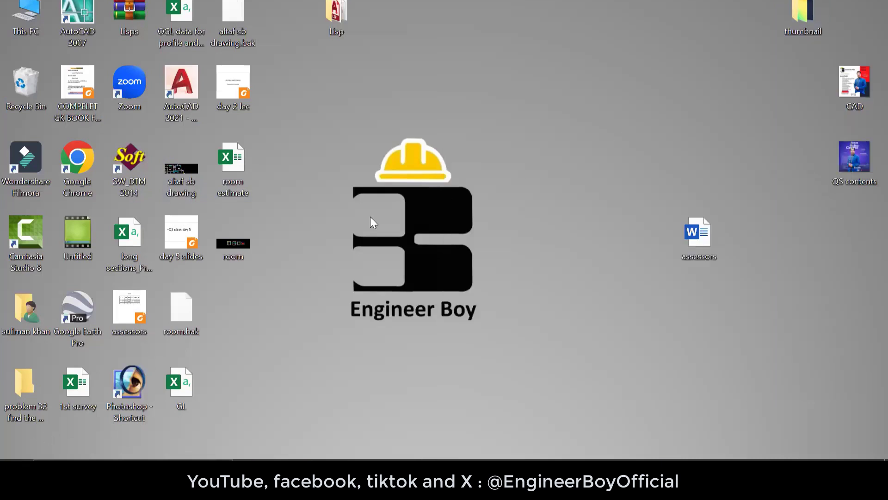
Move the SW_DTM 2014 shortcut to a clear desktop area, launch the program, and shift its window down from the screen edge.
left_click_drag(130, 167, 551, 63)
left_click_drag(542, 12, 544, 79)
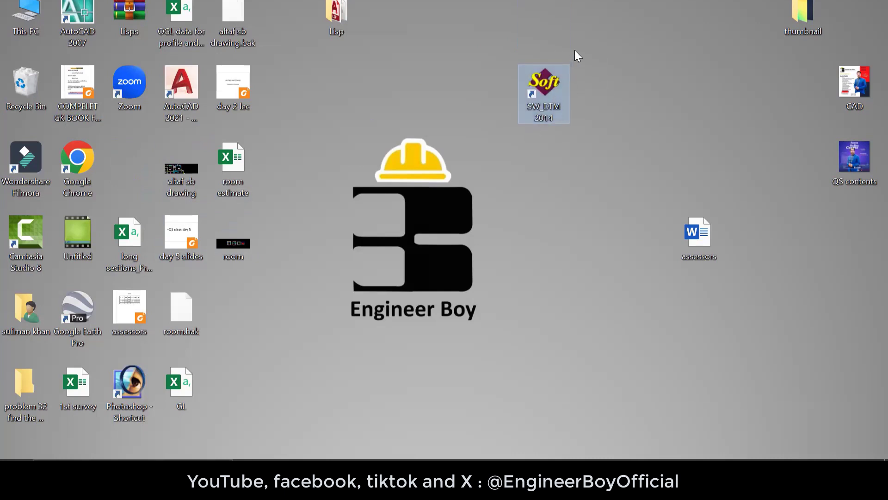
left_click_drag(581, 45, 497, 155)
left_click(561, 151)
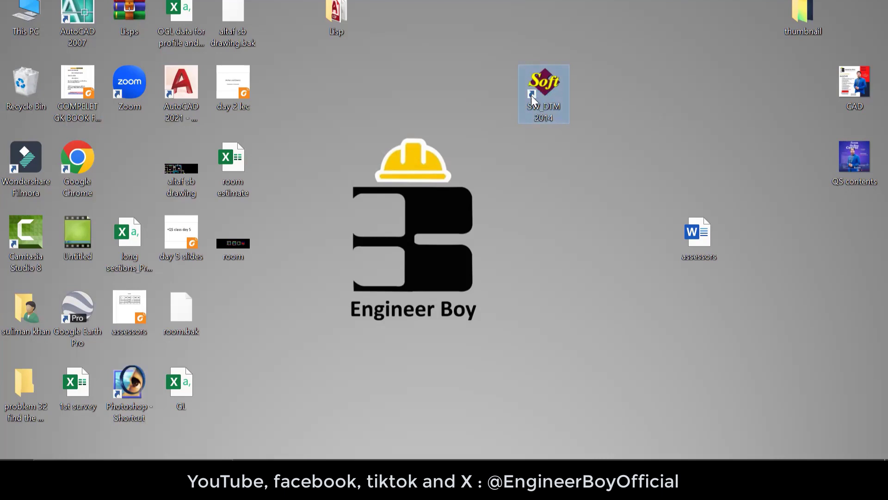
double_click(534, 102)
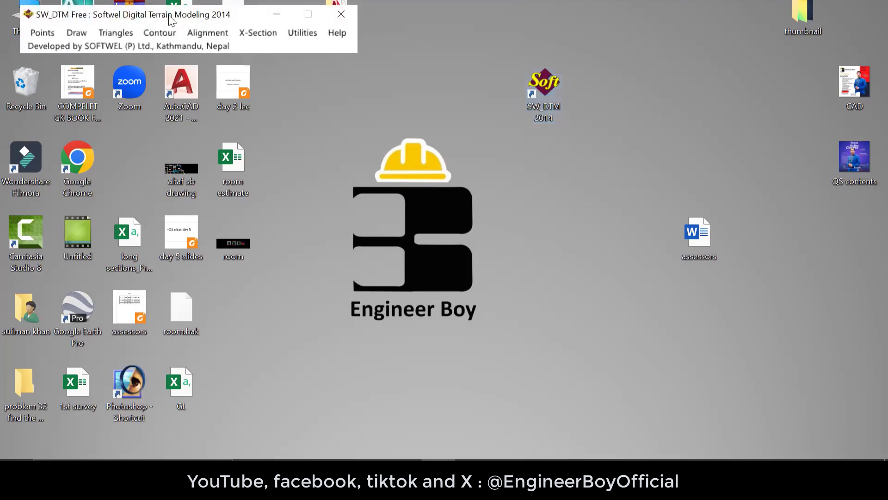
left_click_drag(169, 19, 234, 69)
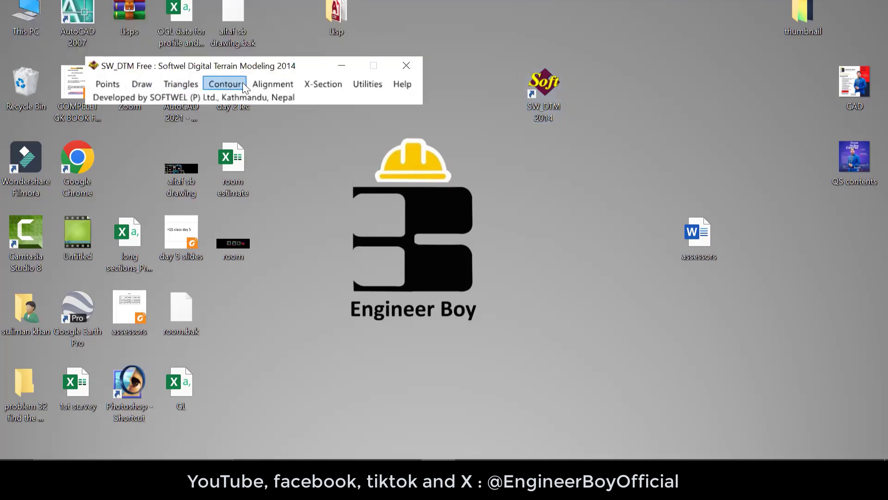
Examine the SW_DTM X-Section commands, including the Draw L-Profile and Draw X-Section options.
left_click(223, 86)
left_click(224, 83)
left_click(268, 82)
left_click(280, 81)
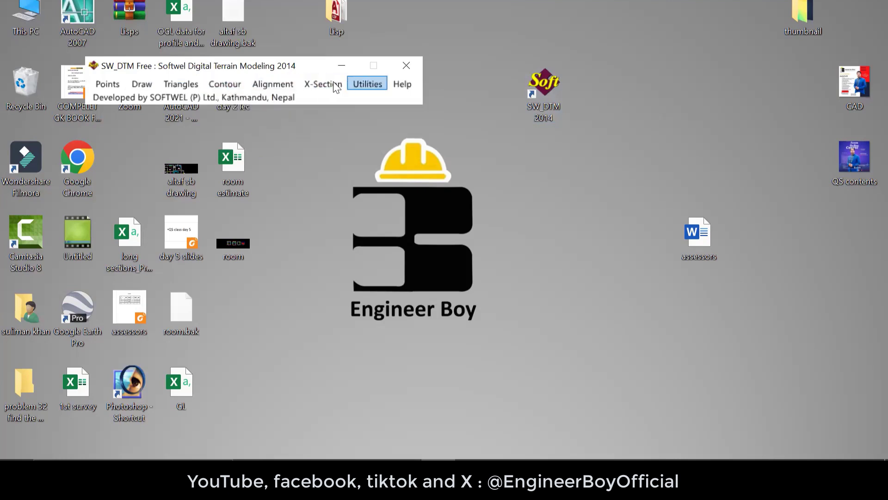
left_click(320, 84)
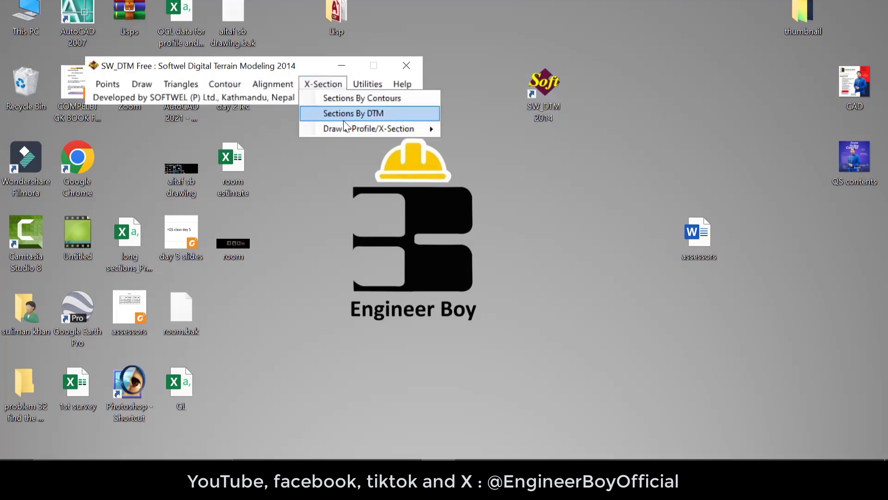
mouse_move(356, 128)
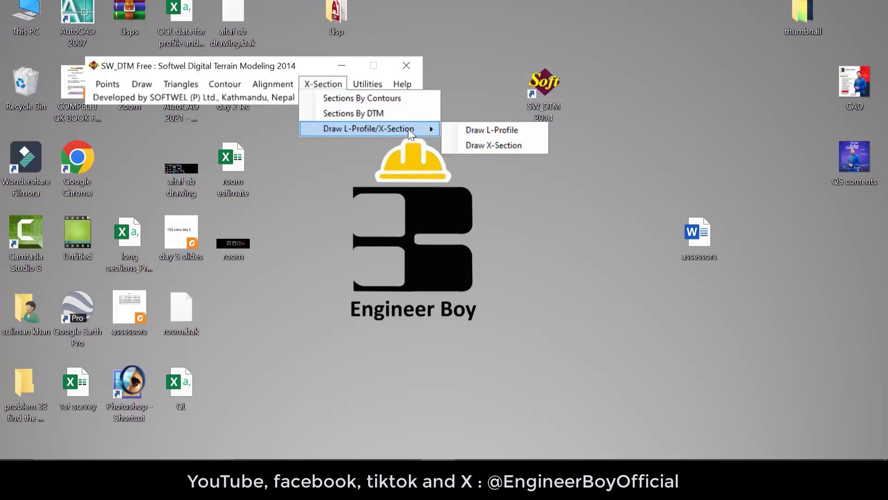
left_click(330, 87)
left_click(330, 87)
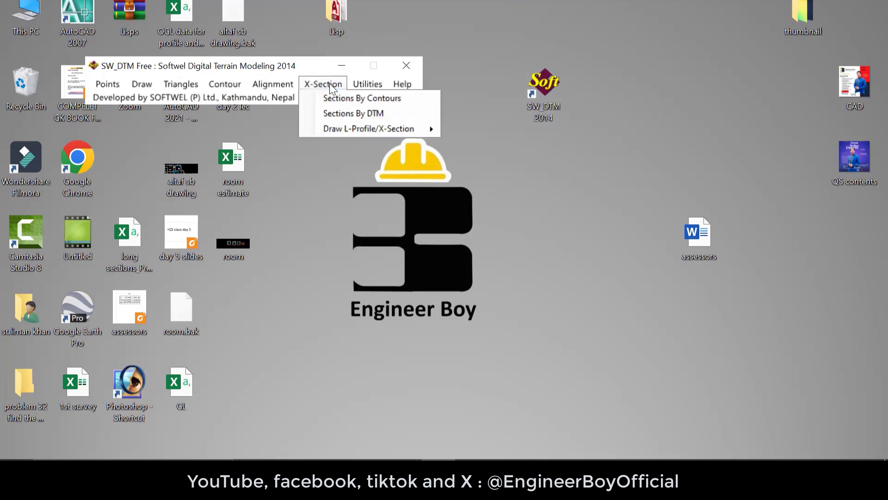
mouse_move(353, 85)
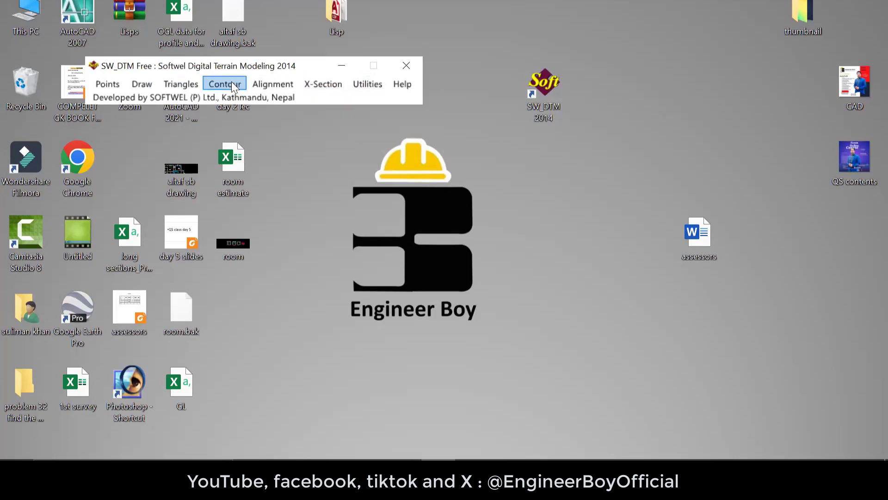
left_click(360, 197)
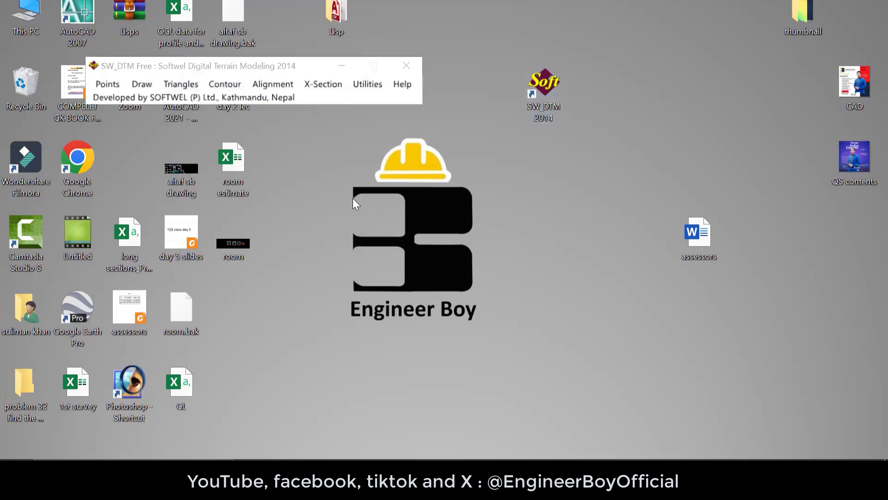
left_click(335, 88)
left_click(336, 88)
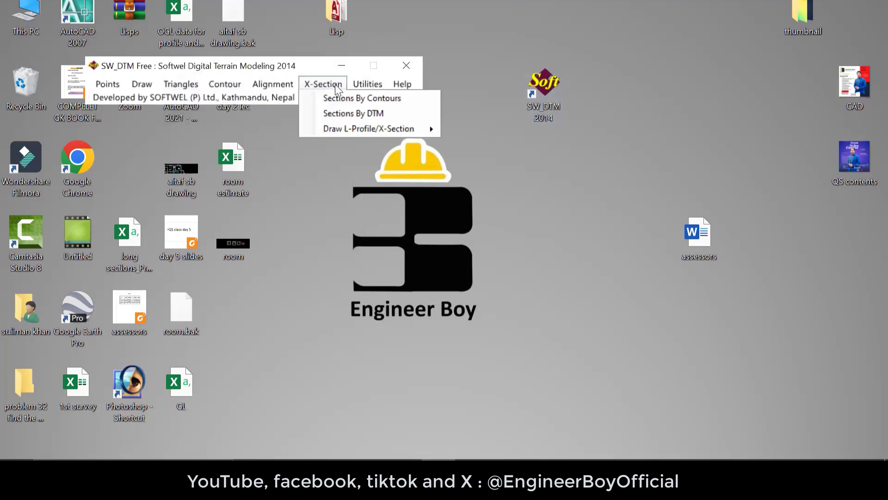
left_click(337, 90)
left_click(340, 93)
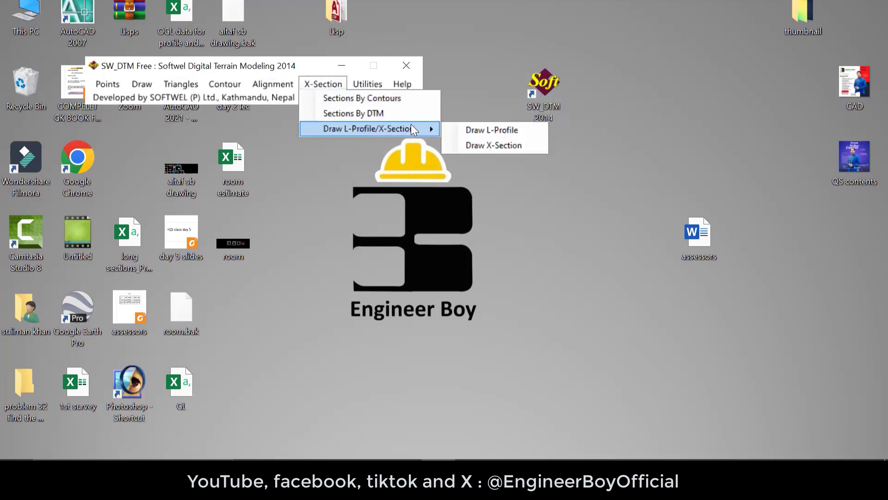
left_click(141, 84)
Refresh the desktop, switch to AutoCAD to place the SW_DTM window over its ribbon, and return to the desktop.
right_click(307, 172)
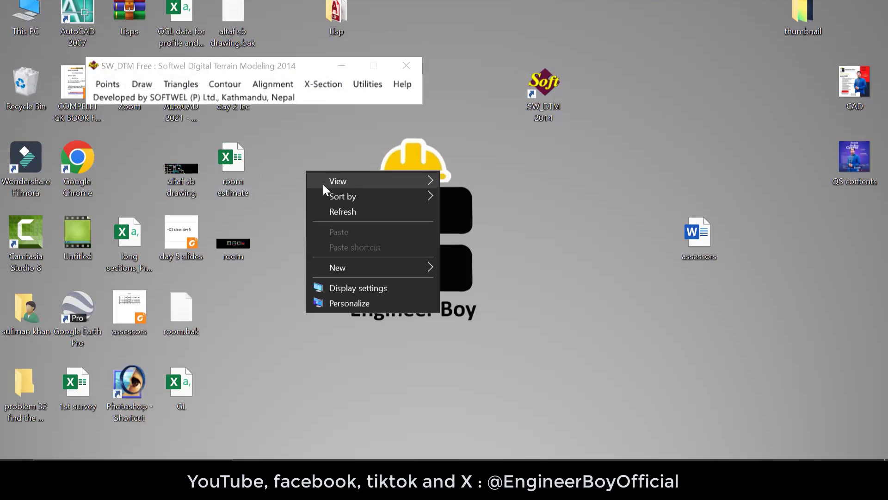
left_click(336, 211)
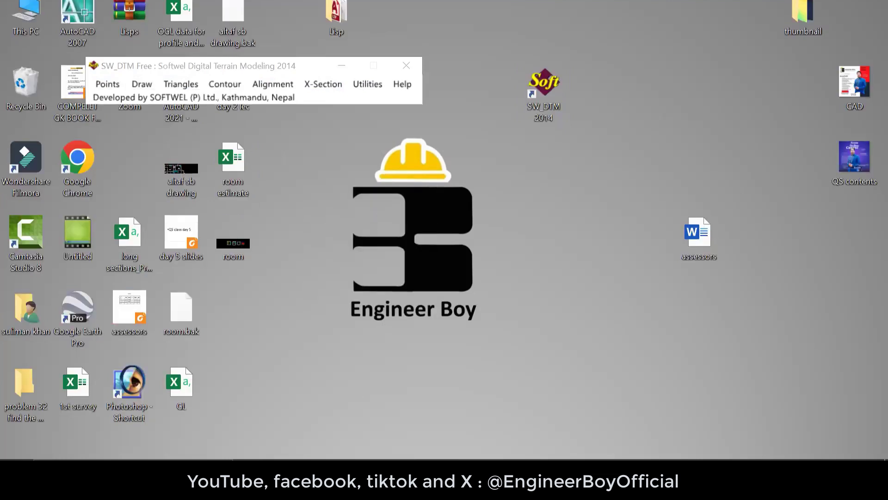
left_click(402, 472)
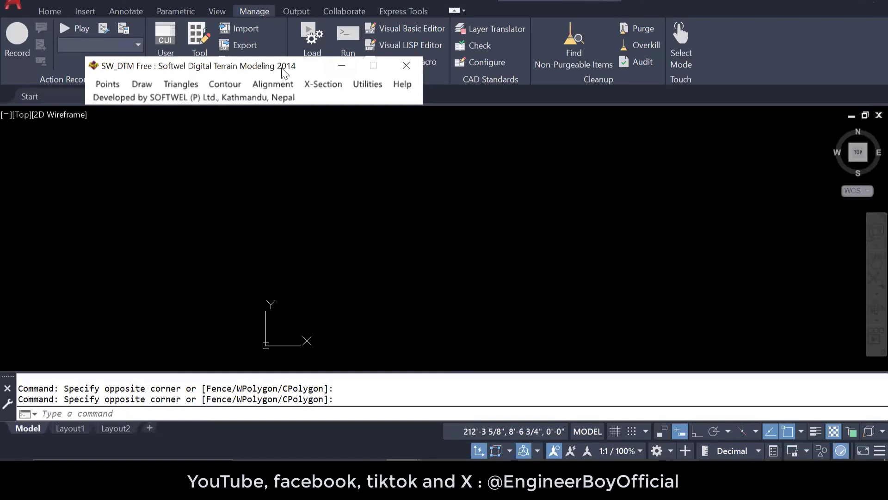
left_click_drag(283, 71, 240, 46)
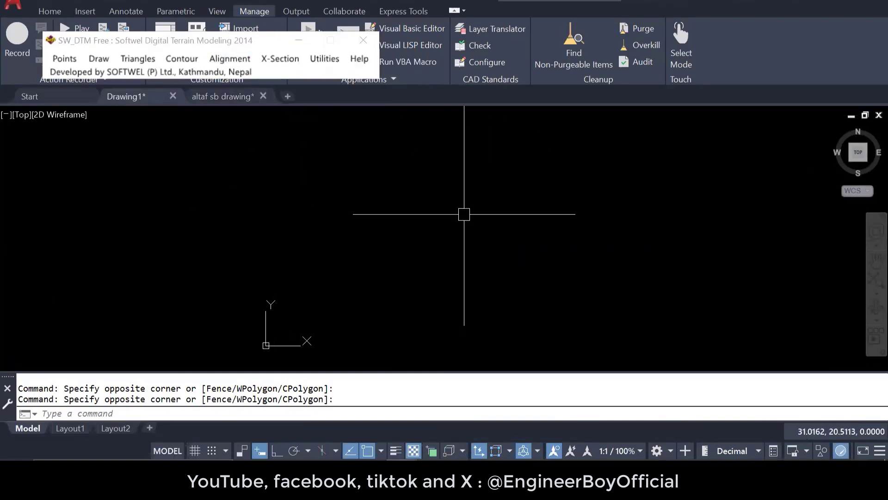
middle_click(442, 232)
middle_click(442, 231)
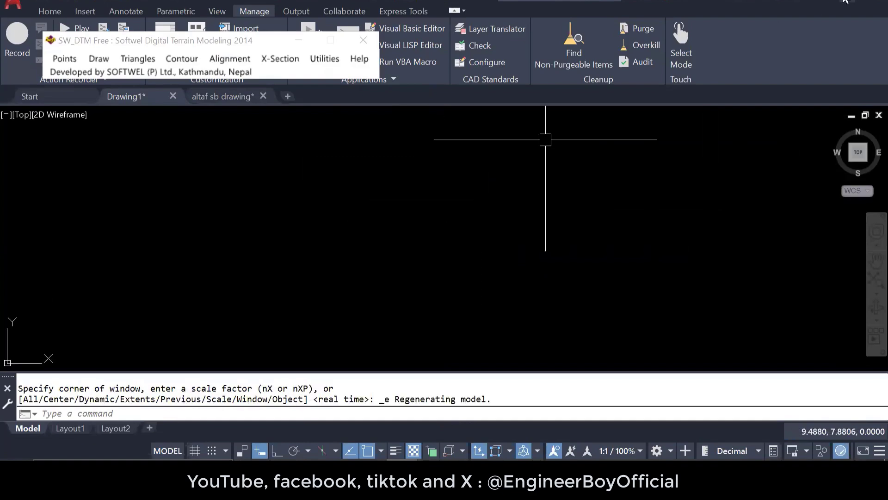
left_click(844, 1)
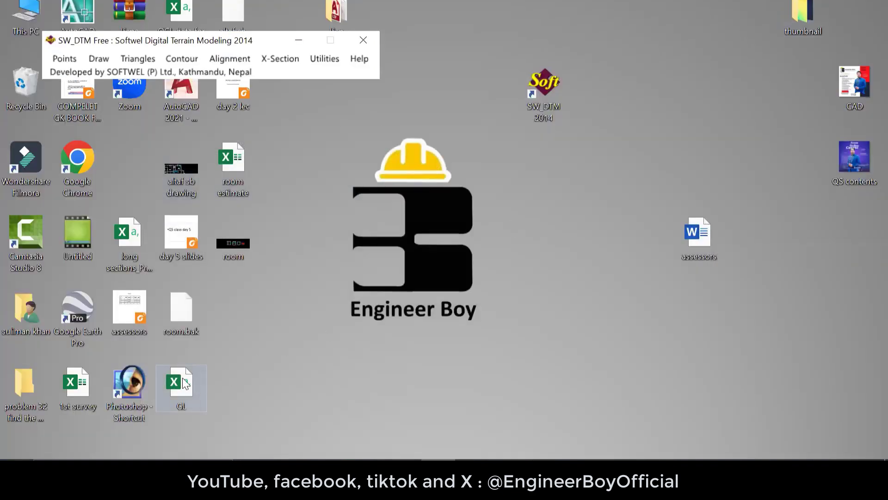
Open the OGL data for profile and sections file in Excel, examine its survey points full screen, and close it.
left_click(185, 27)
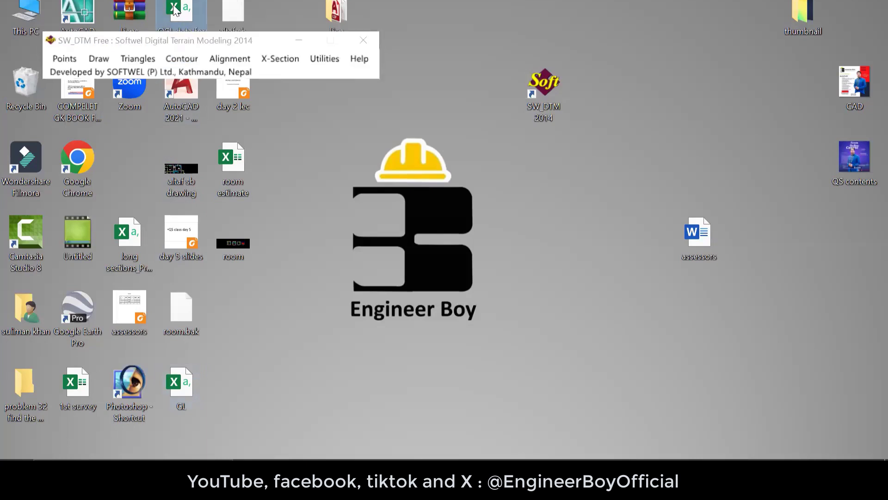
double_click(174, 9)
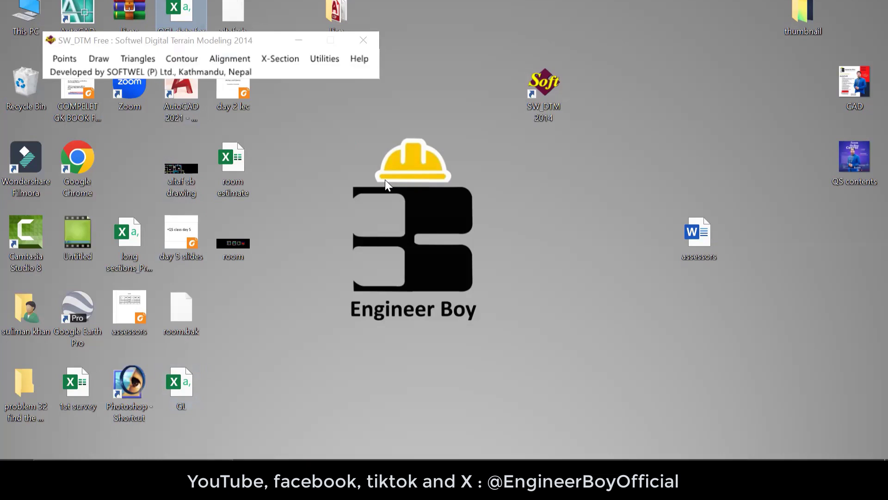
right_click(346, 147)
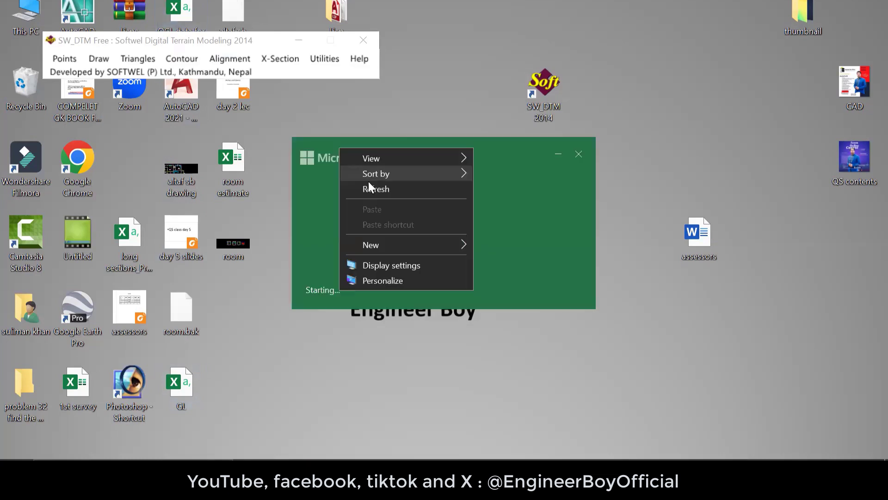
left_click(369, 187)
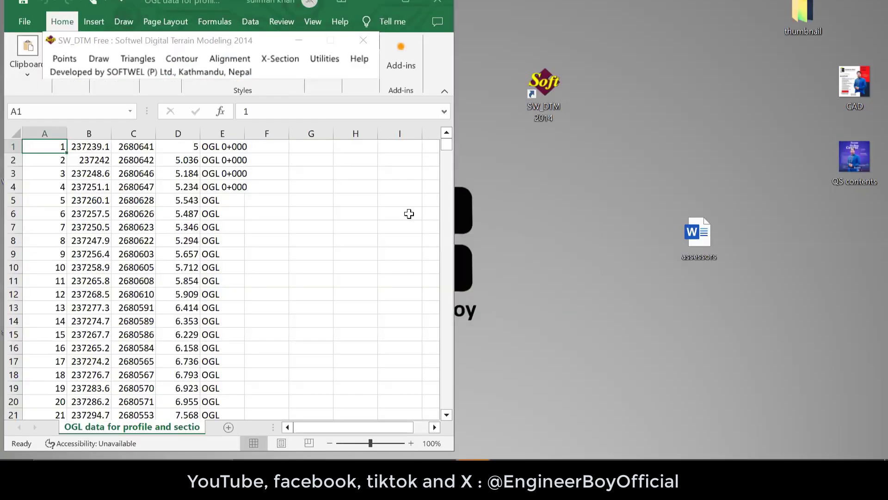
left_click(409, 4)
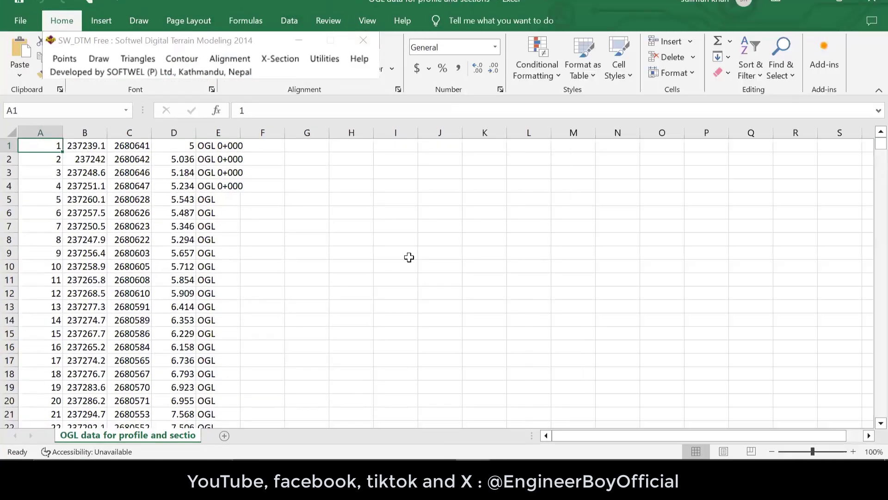
left_click(344, 238)
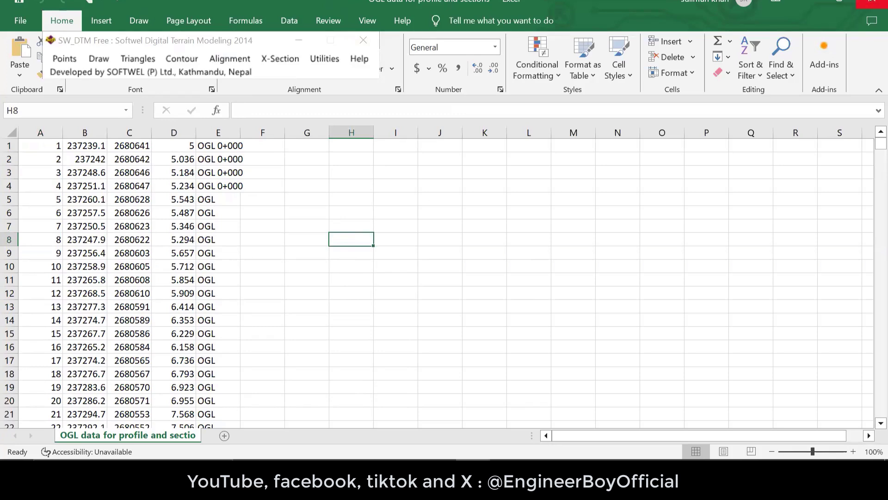
left_click(872, 2)
Open the GL file in Excel and enlarge the sheet to 252% for reading its two data columns.
double_click(187, 377)
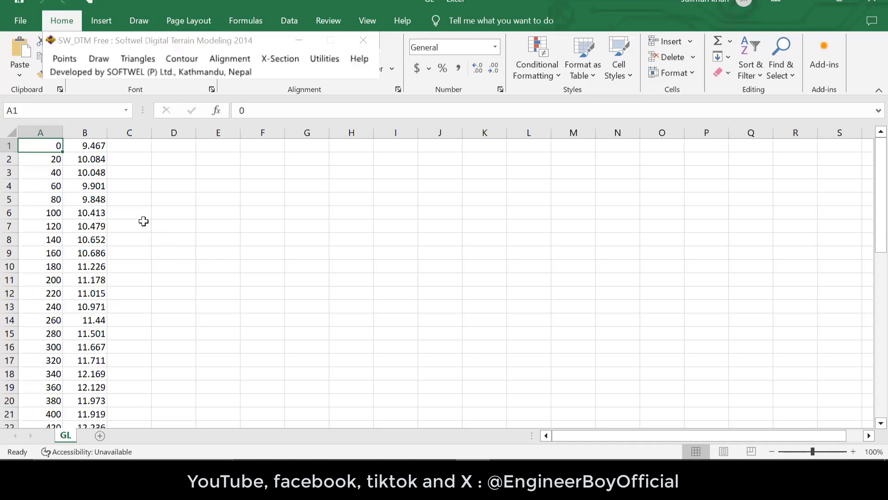
left_click(143, 221)
left_click(50, 144)
left_click(93, 148)
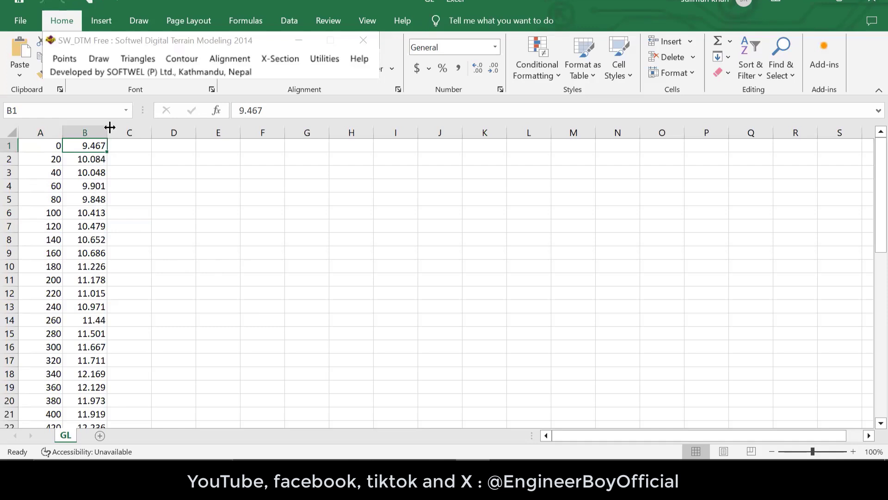
left_click_drag(813, 451, 830, 451)
left_click(378, 278)
Examine the distance intervals in column A of the GL sheet, from 0 through 60 and further down.
left_click(139, 174)
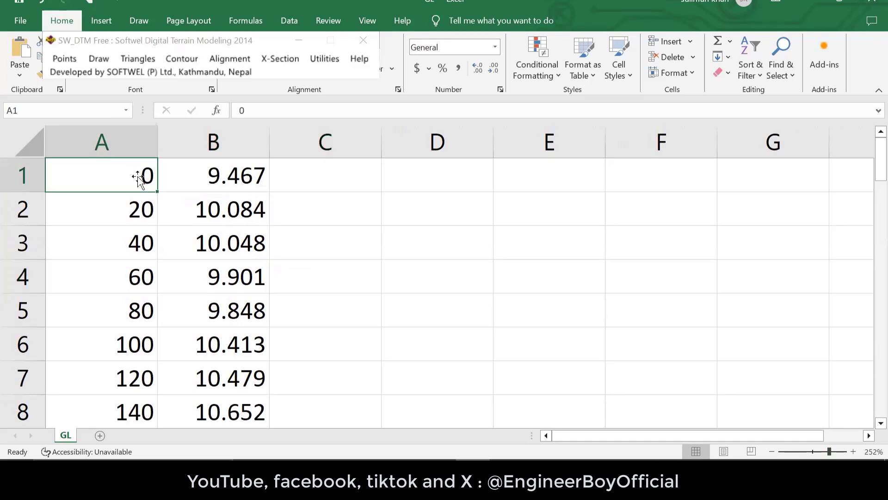
left_click(138, 199)
left_click(132, 245)
left_click(134, 279)
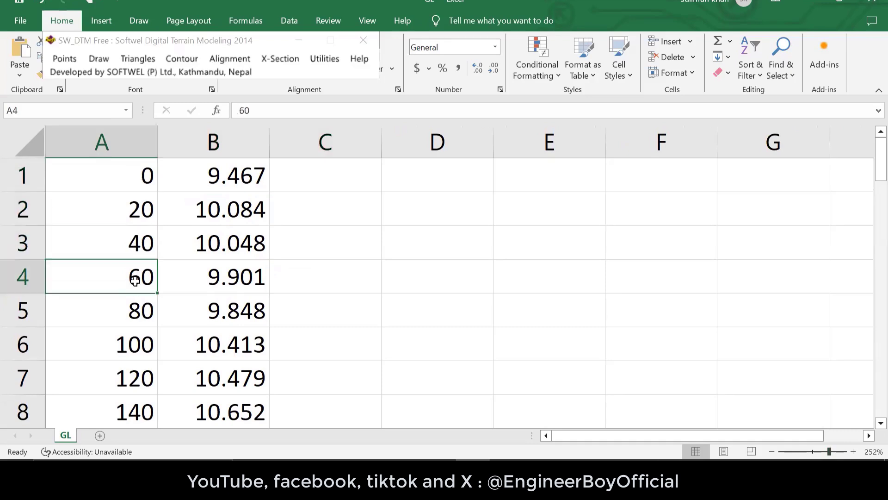
scroll(123, 292, "down", 1)
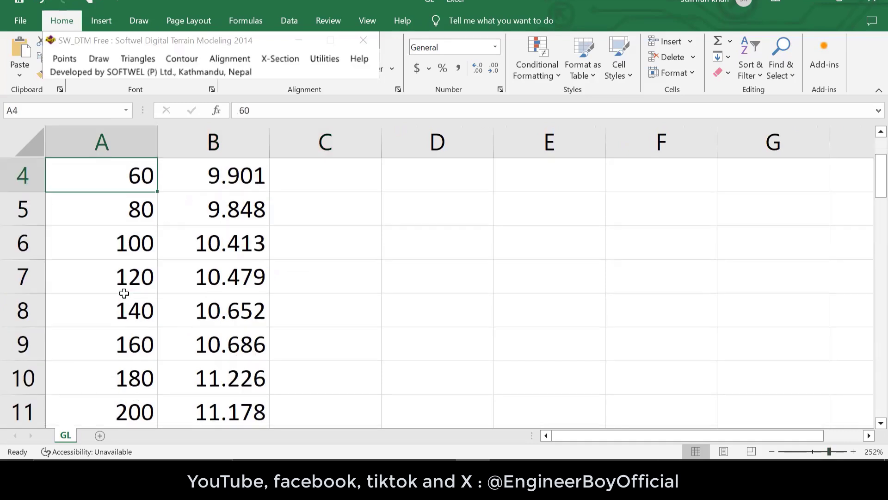
scroll(125, 287, "up", 1)
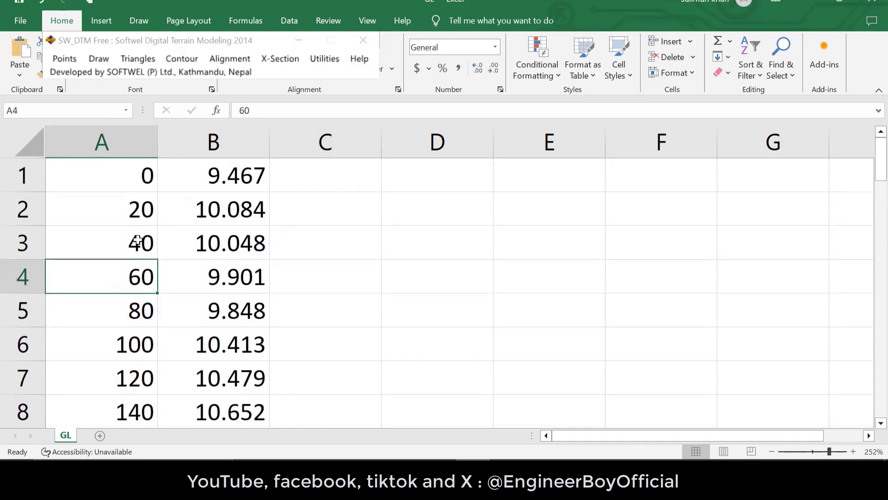
left_click(138, 240)
left_click(137, 212)
left_click(134, 240)
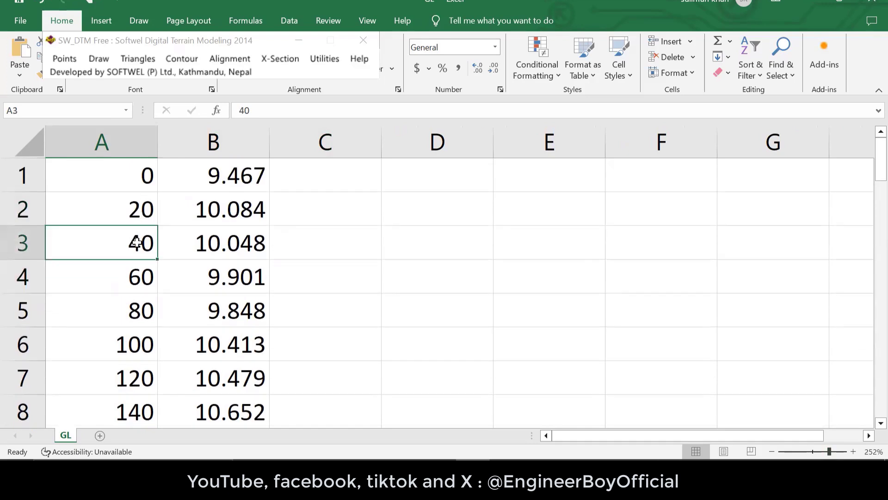
left_click(420, 230)
left_click(139, 21)
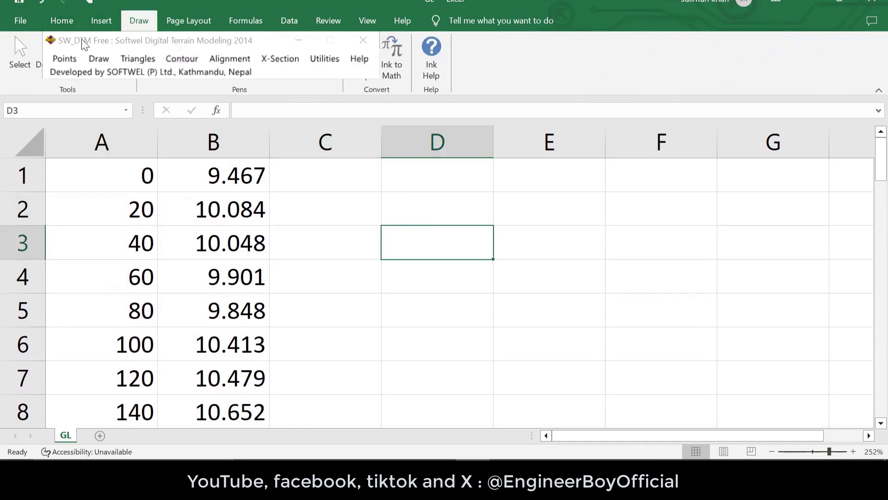
Sketch a curved red ink line on the blank cells beside the data and cross it with seven short marks.
left_click_drag(81, 40, 88, 47)
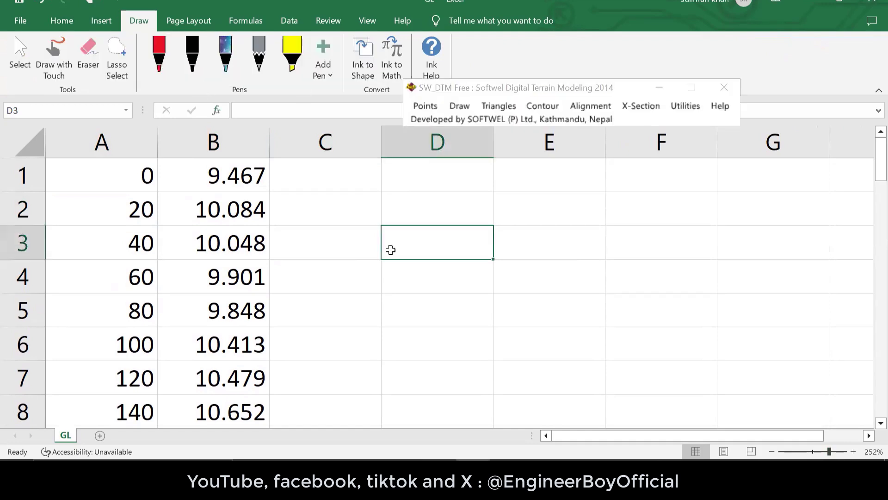
left_click(407, 352)
left_click(159, 53)
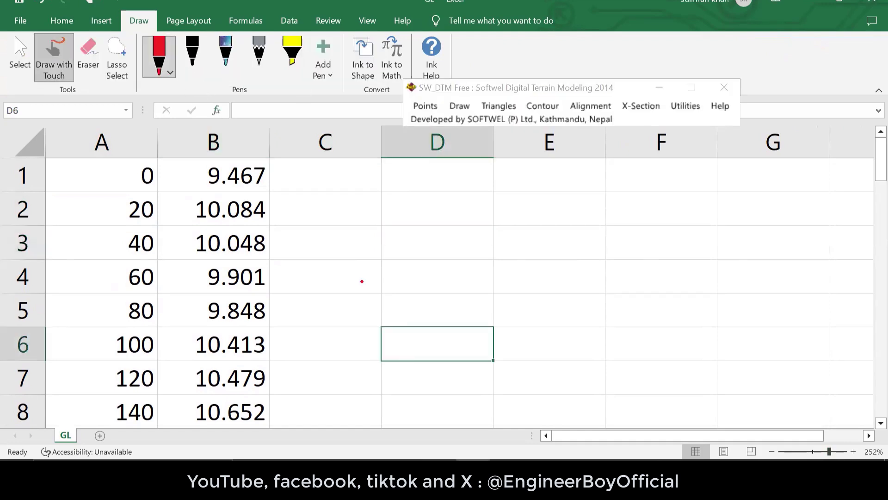
left_click_drag(343, 313, 639, 240)
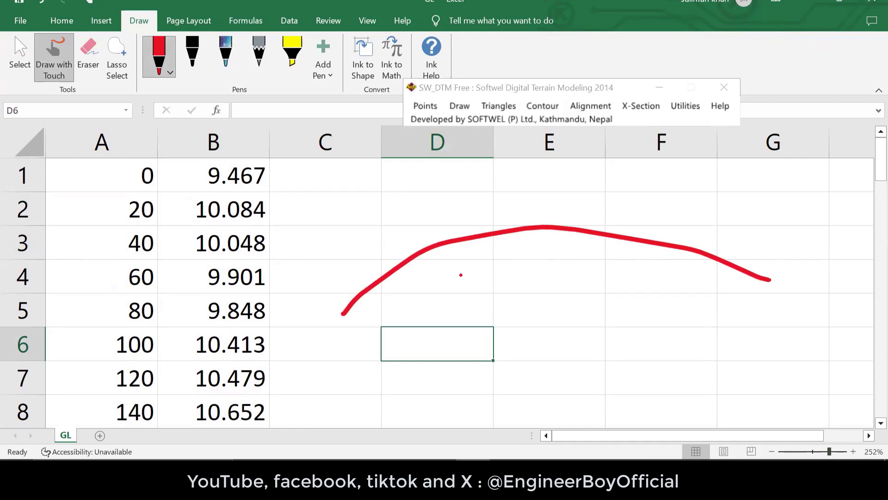
left_click_drag(384, 268, 421, 306)
left_click_drag(423, 246, 451, 275)
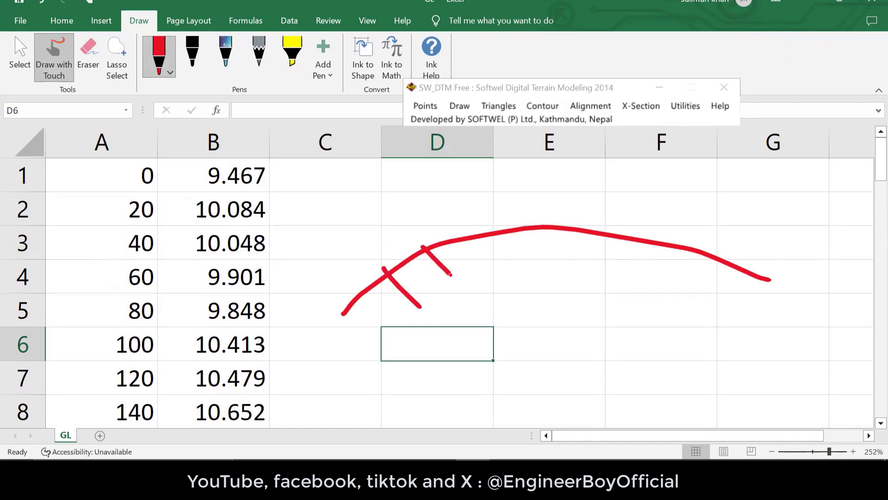
left_click_drag(457, 238, 491, 268)
left_click_drag(512, 222, 536, 266)
left_click_drag(572, 225, 572, 247)
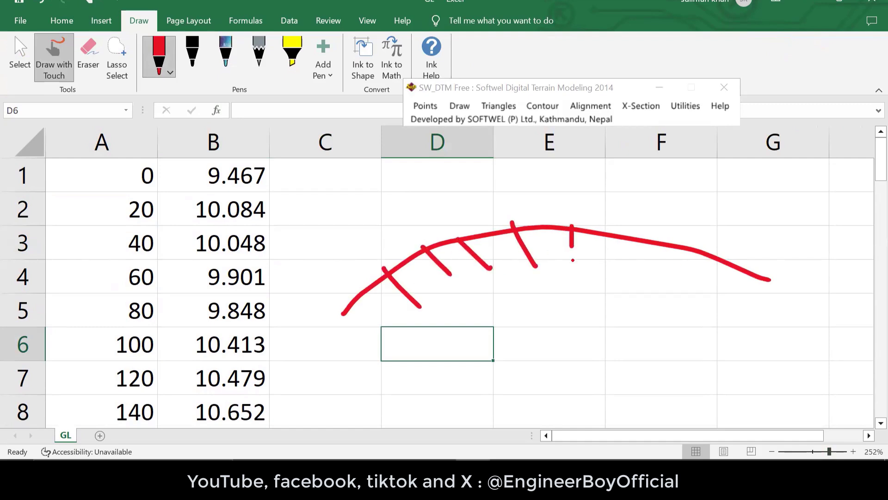
left_click_drag(610, 218, 614, 268)
left_click_drag(669, 234, 650, 278)
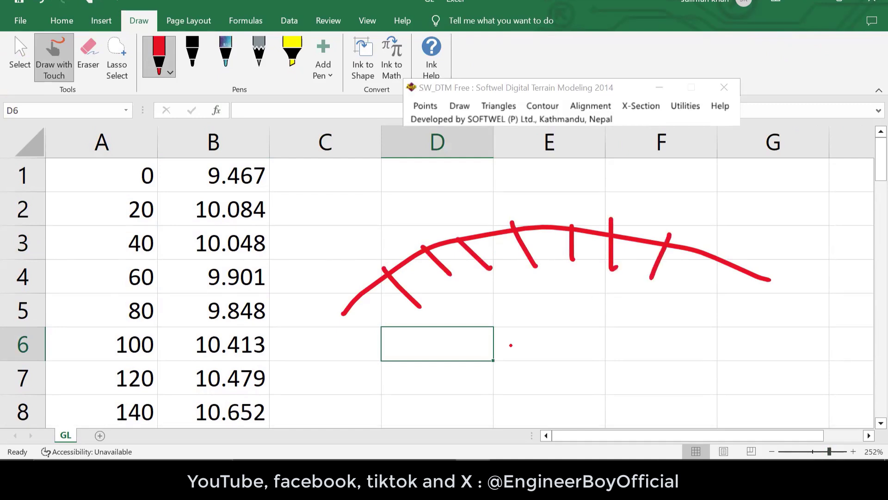
Sketch a straight red ink line below the curve and cross it with four upright marks.
left_click_drag(511, 345, 819, 341)
left_click_drag(532, 318, 536, 375)
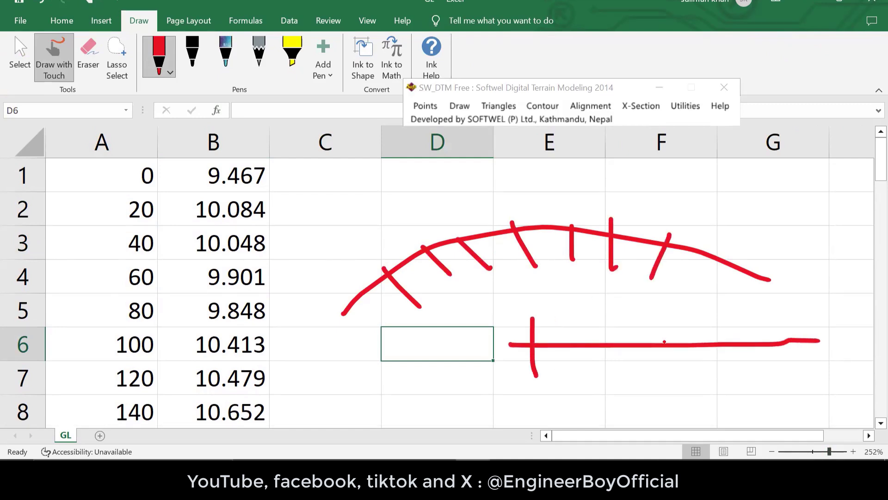
left_click_drag(648, 307, 654, 374)
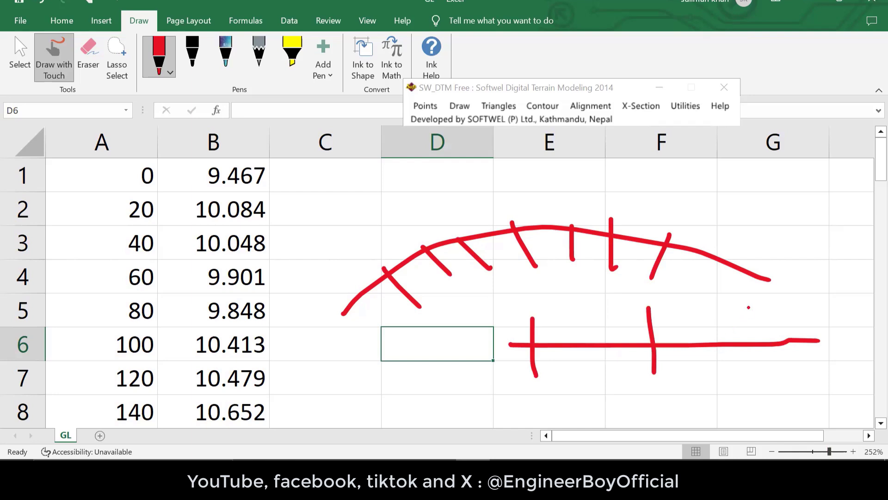
left_click_drag(748, 307, 761, 369)
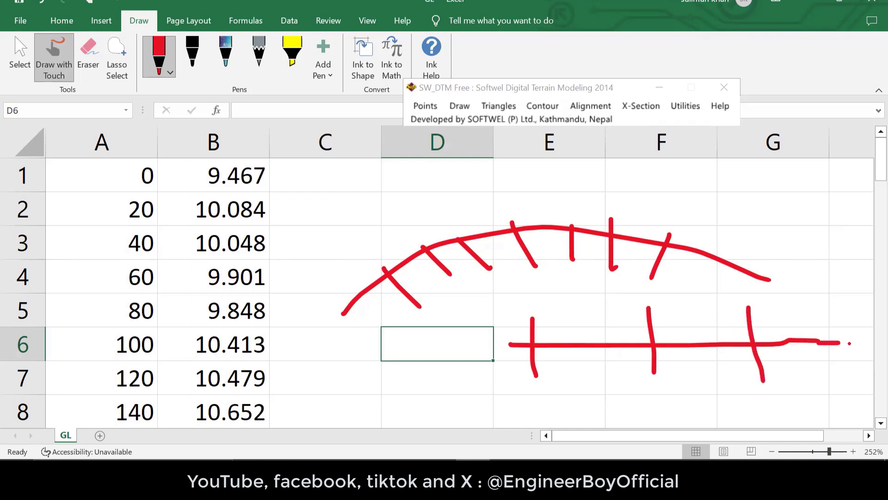
left_click_drag(836, 306, 842, 368)
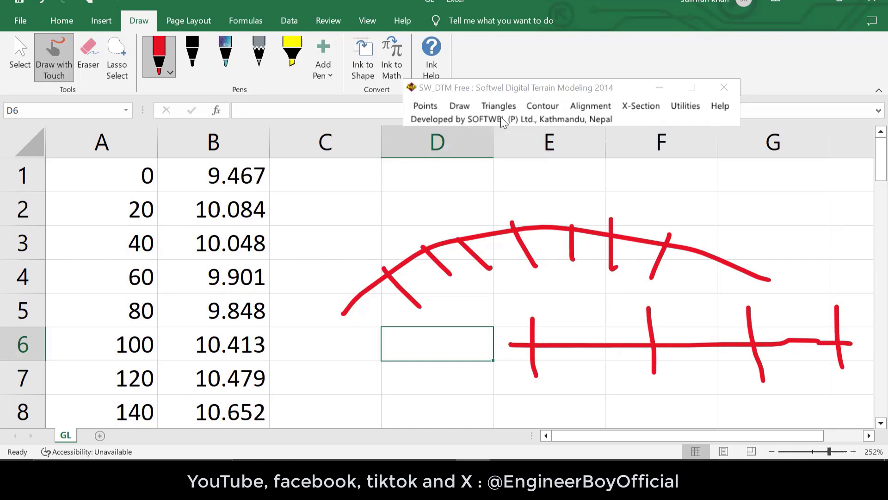
Remove the red ink sketches from the GL sheet and point out the first data pair in cells A1 and B1.
key("Escape")
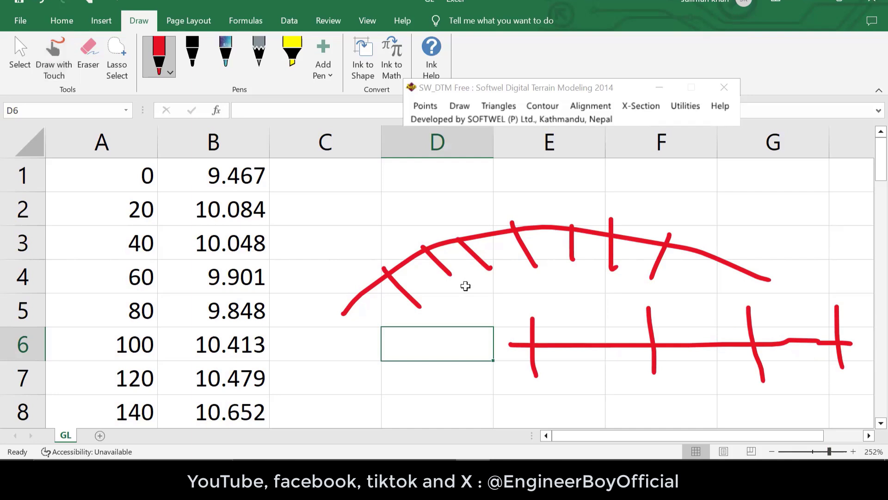
left_click(399, 247)
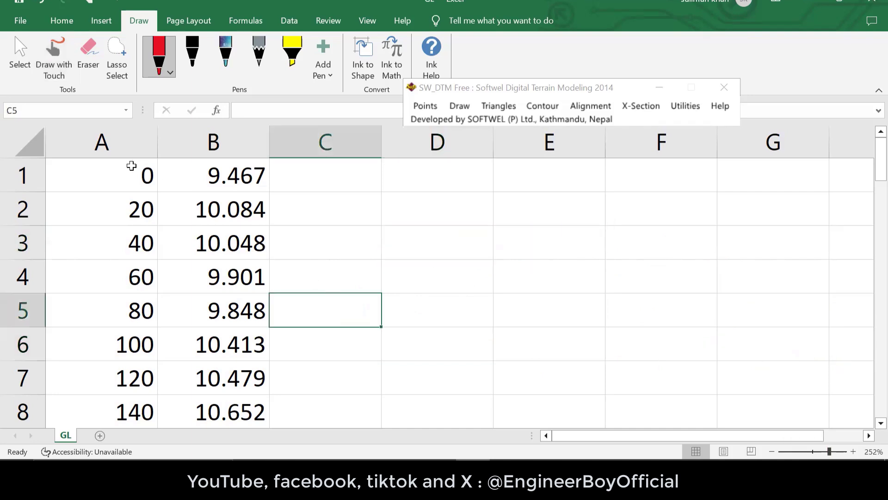
left_click(132, 165)
left_click(195, 173)
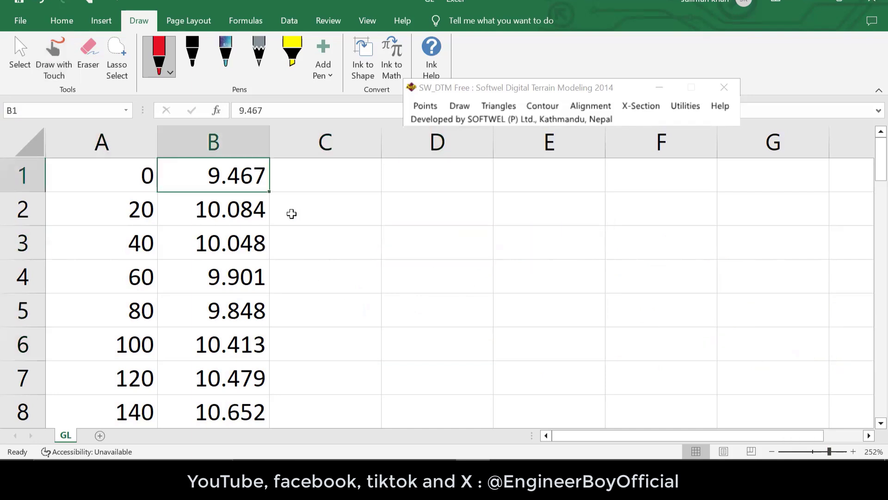
Review saving the GL file to the desktop as CSV (Comma delimited), leaving the dialog without saving.
left_click(19, 21)
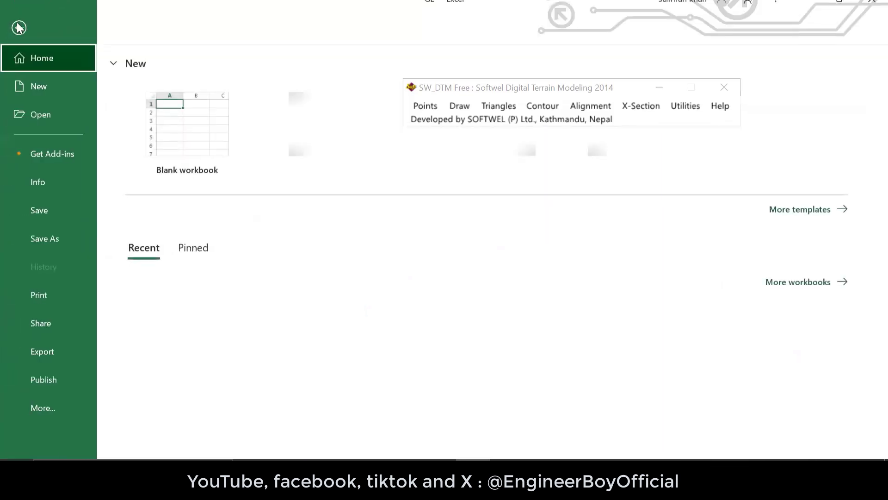
left_click(50, 236)
left_click(187, 257)
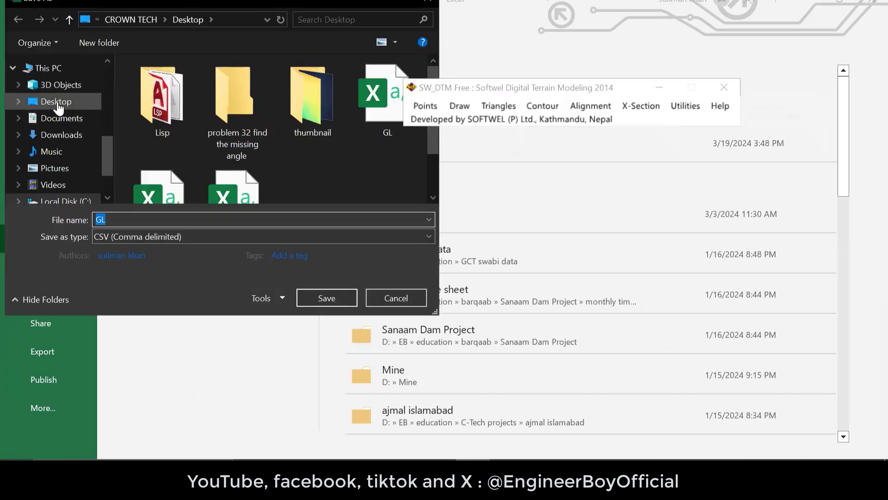
left_click(116, 254)
left_click(117, 240)
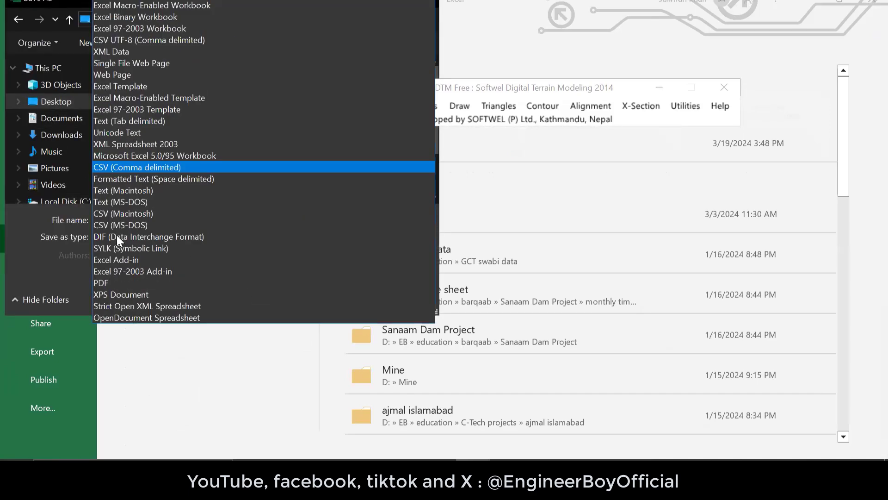
left_click(152, 169)
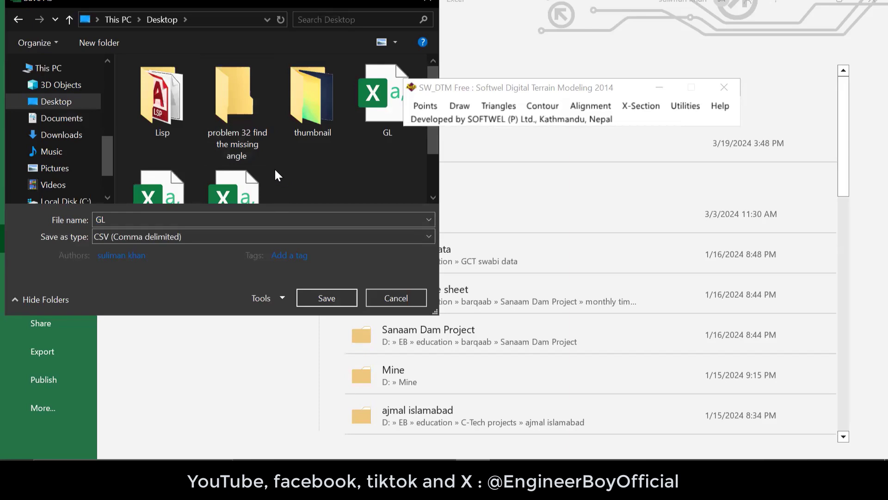
left_click(143, 235)
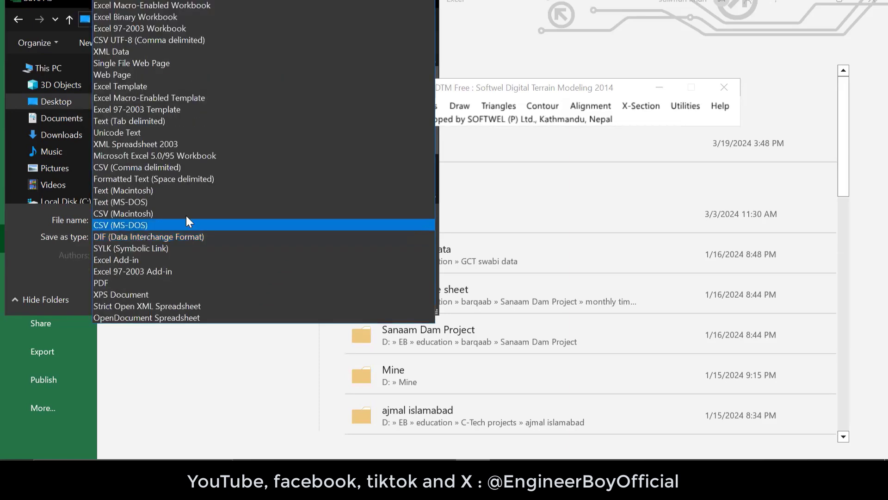
left_click(65, 267)
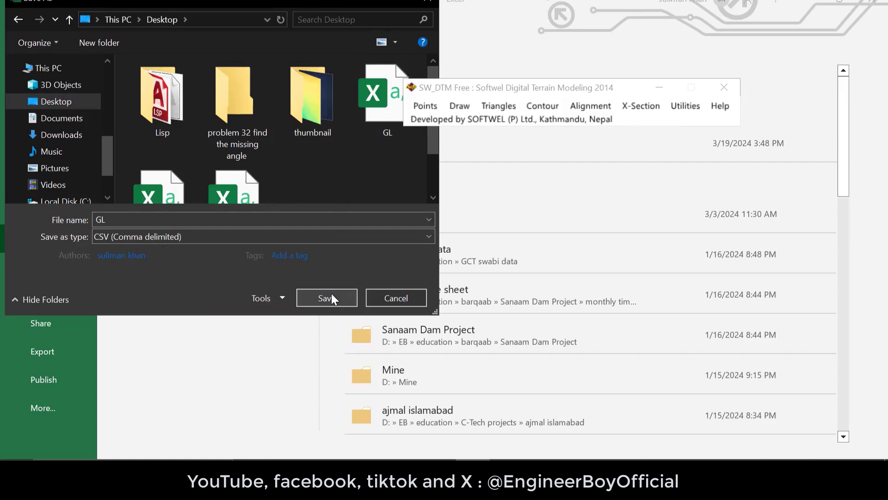
left_click(428, 3)
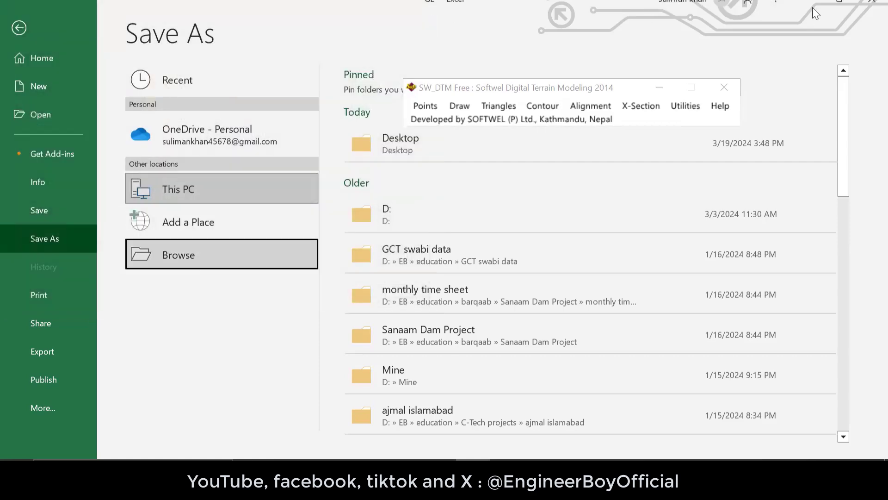
Close the GL file without saving and switch to Drawing1 in AutoCAD, placing the SW_DTM window over its ribbon.
left_click(868, 2)
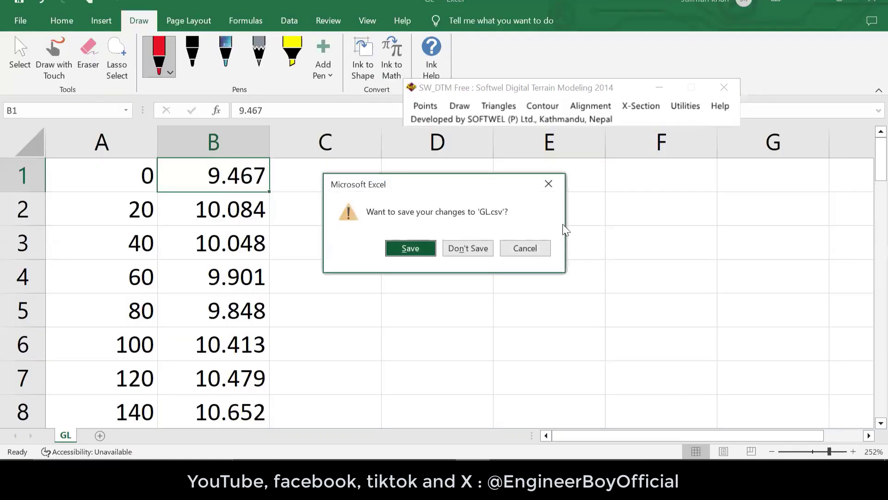
left_click(464, 247)
left_click(191, 400)
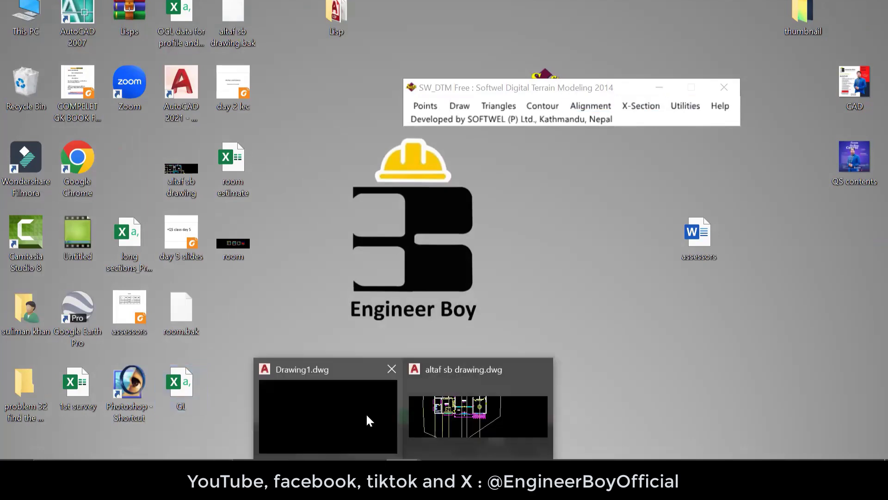
left_click(367, 421)
left_click_drag(442, 94, 146, 41)
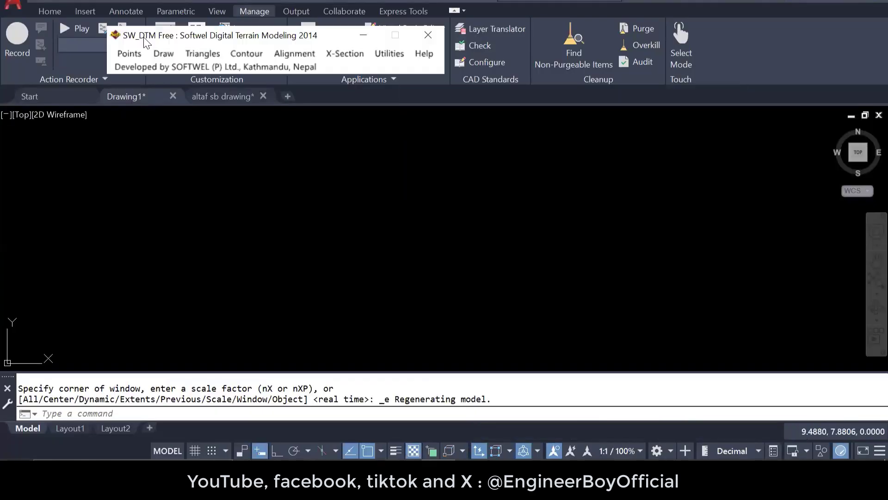
left_click(354, 178)
left_click(283, 255)
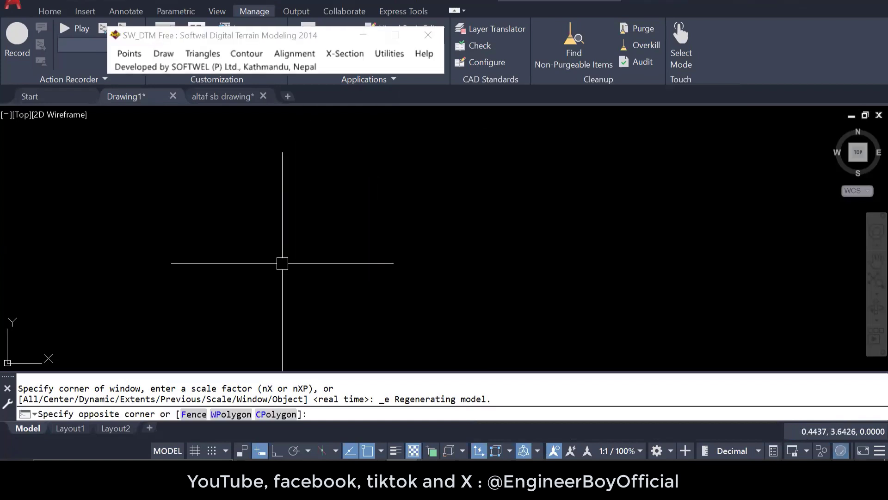
Start Draw L-Profile in SW_DTM and set it to read data from an external file.
left_click(348, 55)
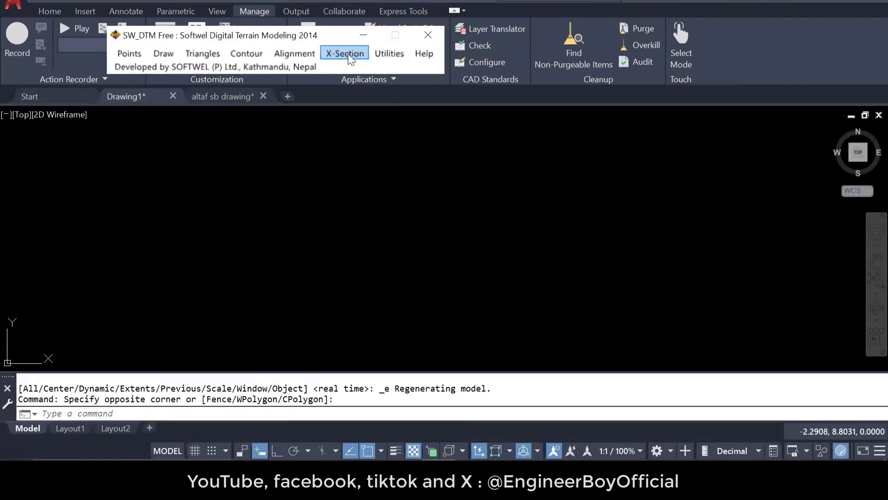
left_click(347, 55)
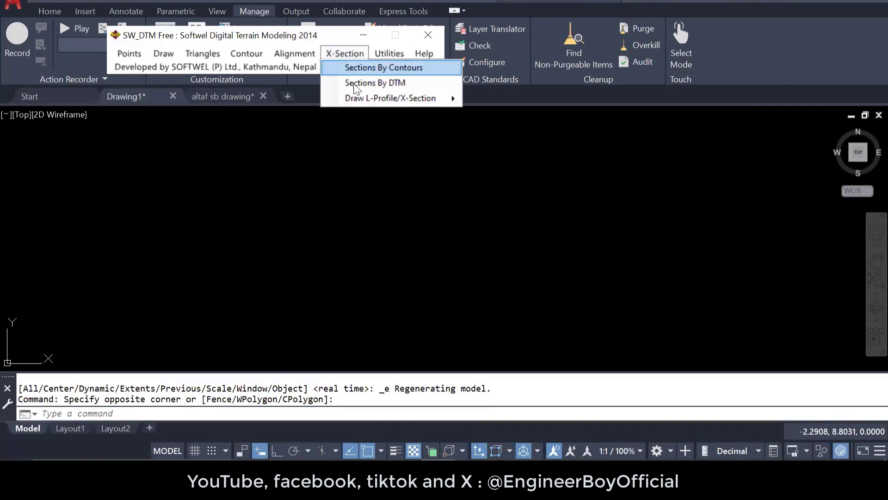
mouse_move(374, 102)
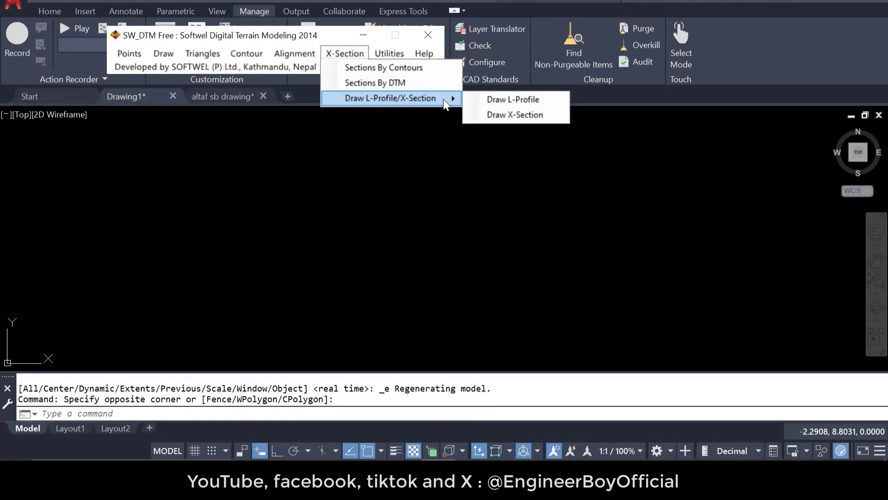
left_click(522, 103)
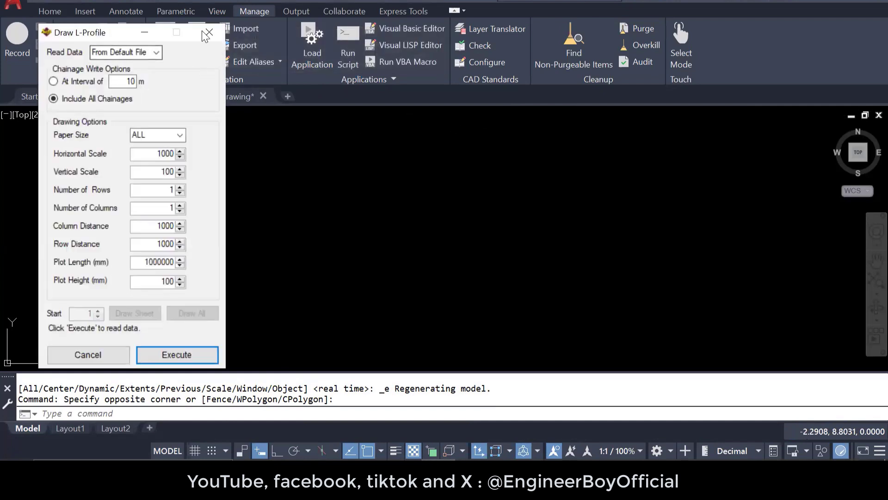
left_click_drag(106, 35, 202, 31)
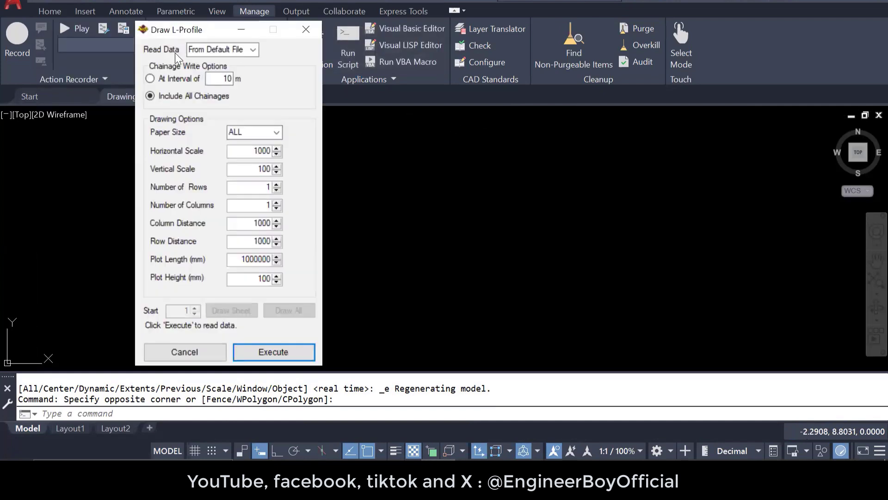
left_click(253, 50)
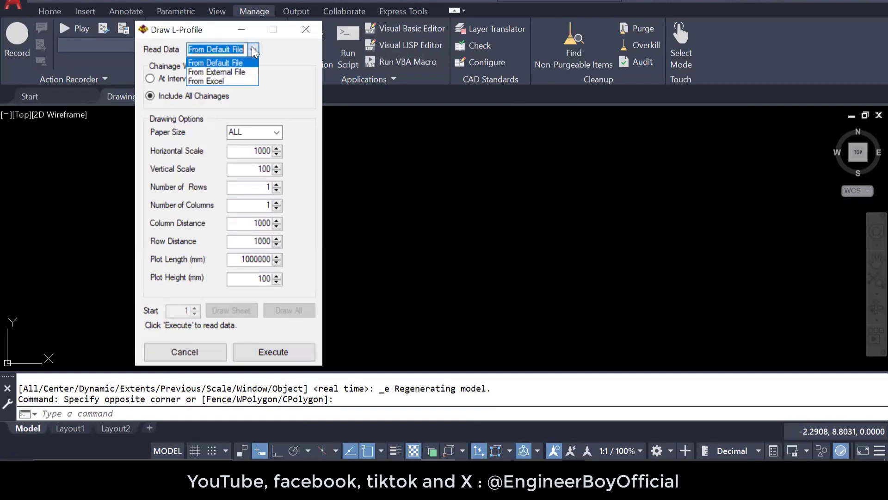
left_click(223, 73)
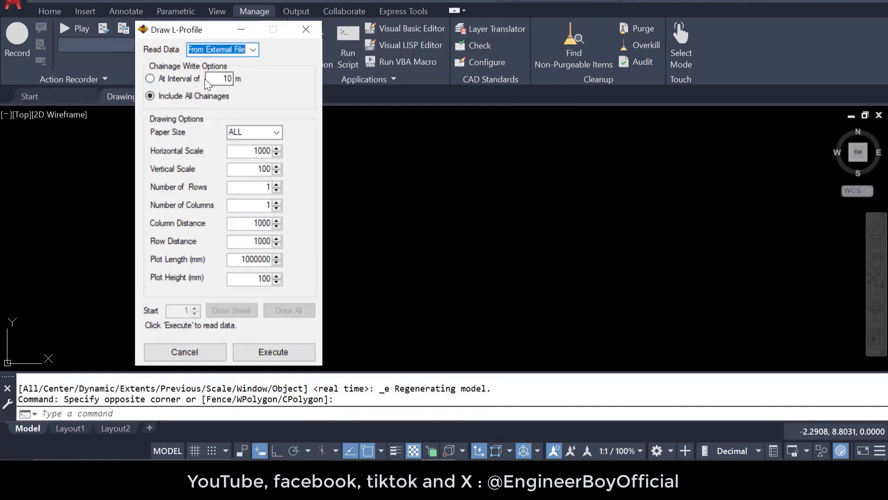
Review the chainage interval and paper size options for the profile, keeping Include All Chainages and paper size ALL.
left_click_drag(206, 78, 248, 77)
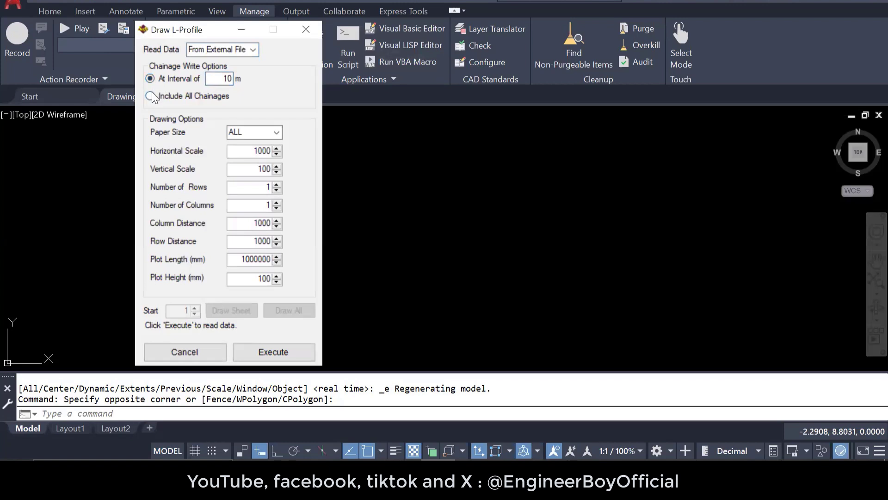
left_click(216, 78)
left_click_drag(216, 79, 265, 78)
left_click(221, 79)
left_click_drag(227, 79, 245, 88)
left_click(254, 132)
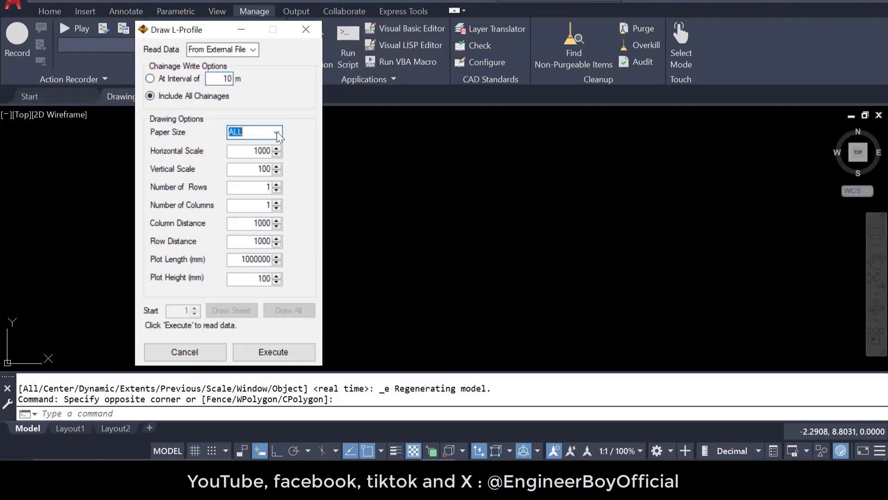
left_click(276, 132)
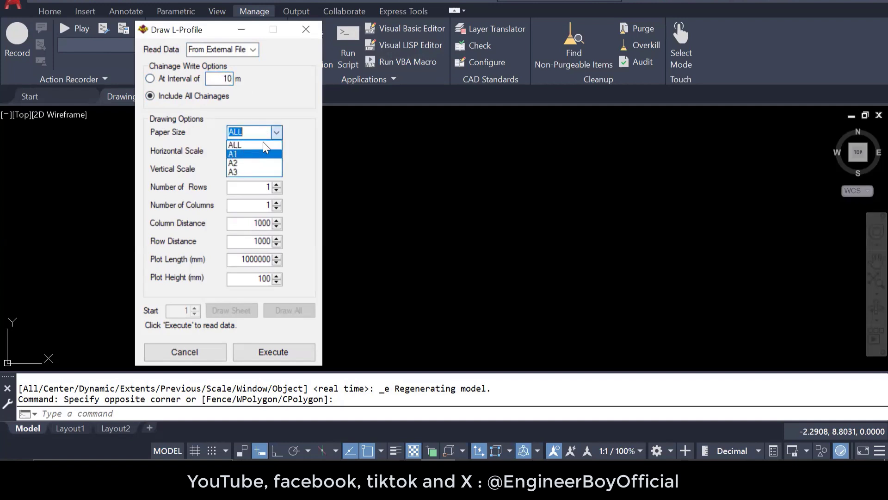
left_click(254, 129)
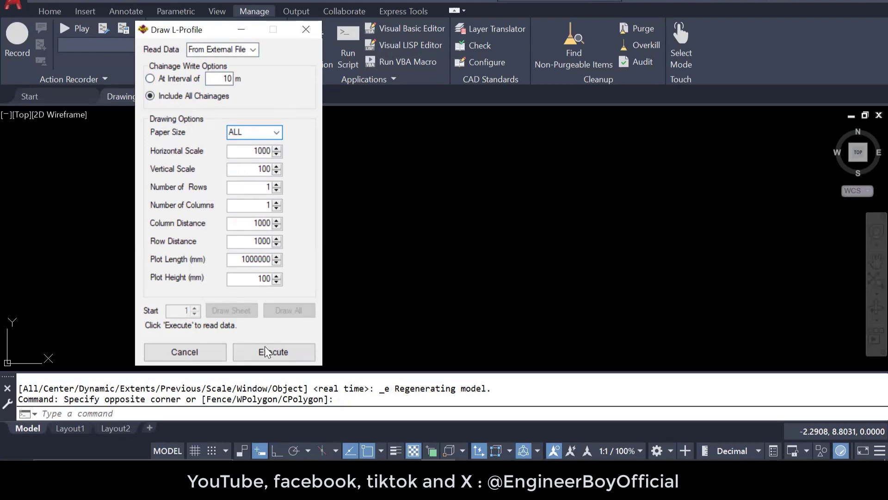
Run the profile data reading and load the GL file in Comma Delimited (*.csv) format from the desktop.
left_click(275, 353)
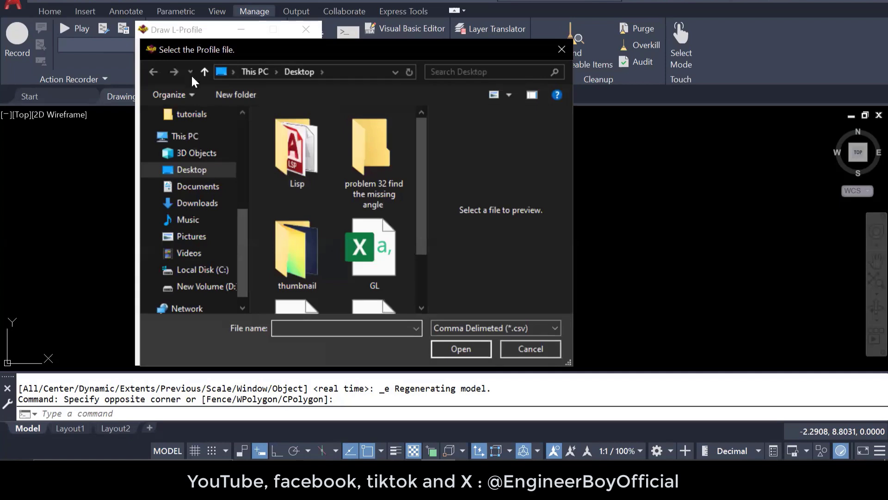
left_click(374, 252)
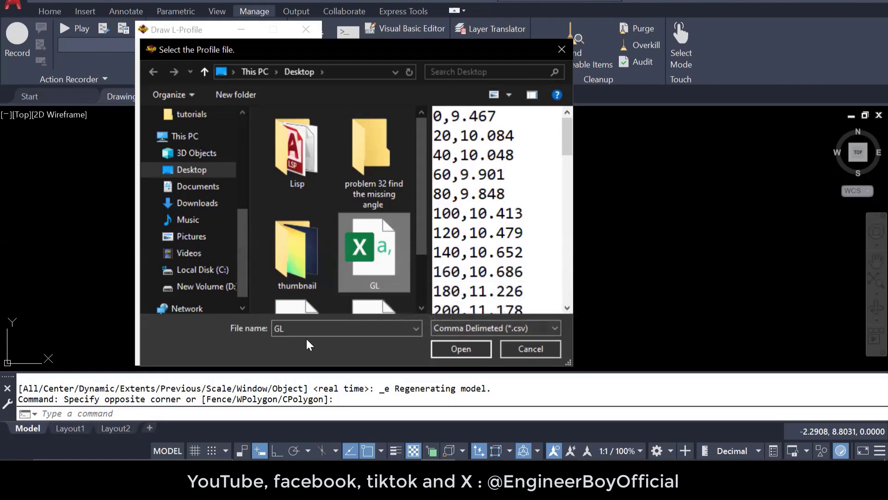
left_click(554, 329)
left_click(478, 337)
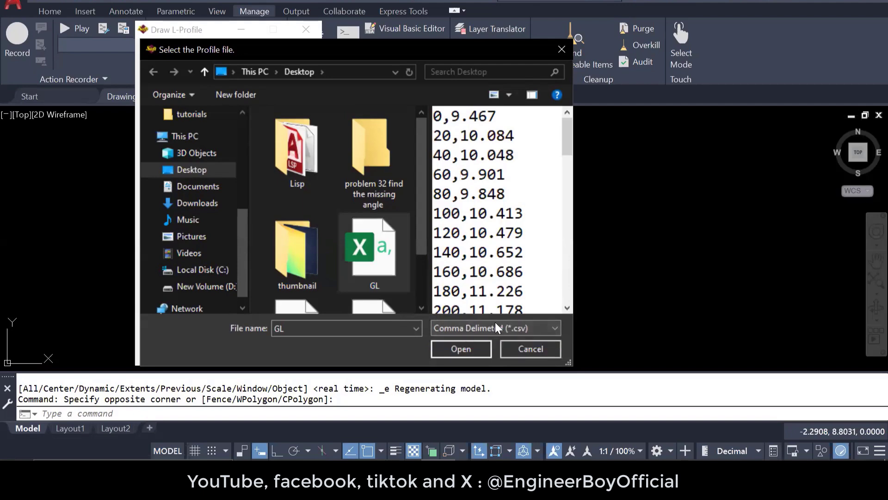
left_click(460, 351)
Draw all profile sheets, picking a reference point in the empty model space of Drawing1.
left_click(284, 316)
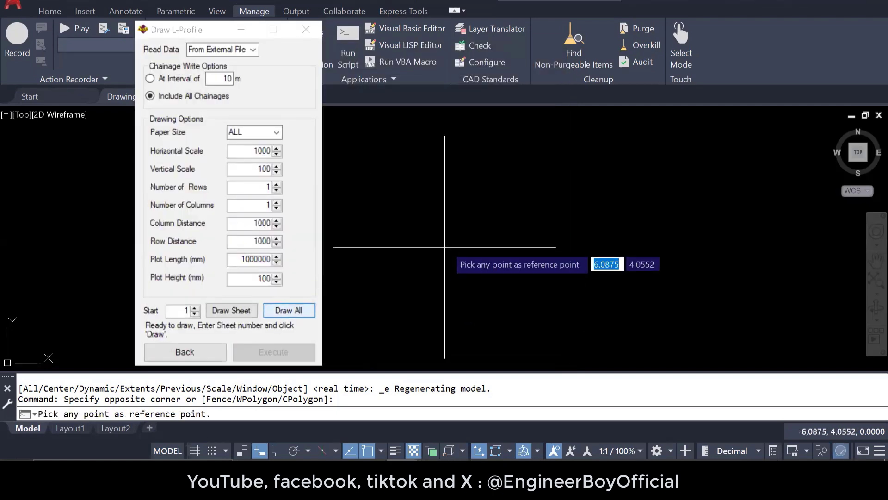
left_click(453, 246)
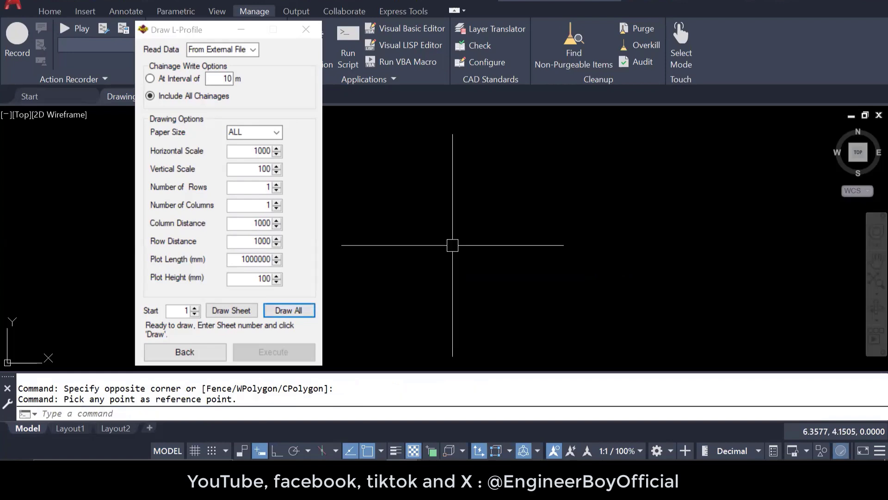
scroll(422, 256, "up", 4)
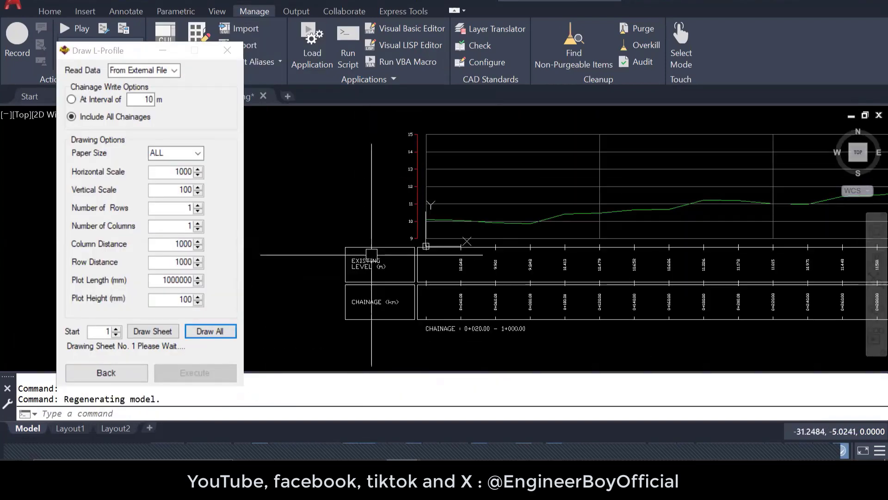
Examine the start of the drawn profile, including its existing level row, chainage row and elevation axis.
scroll(463, 323, "up", 5)
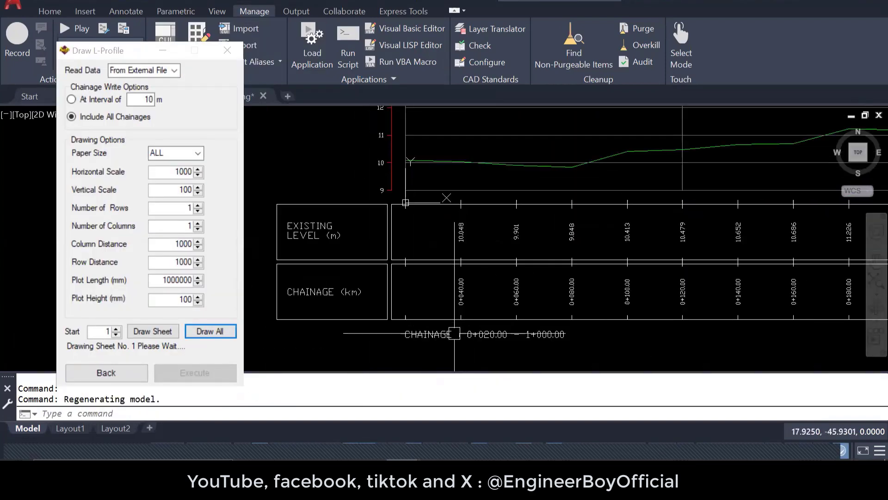
scroll(562, 351, "down", 2)
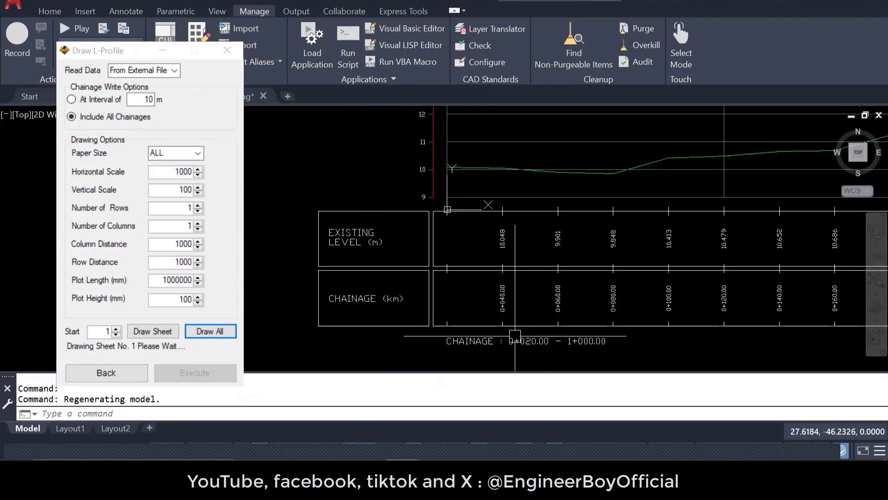
scroll(356, 296, "up", 3)
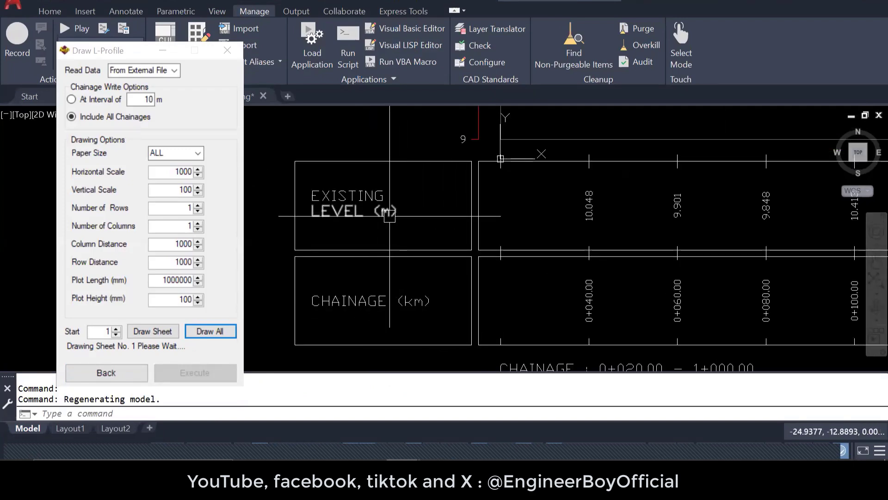
scroll(388, 271, "down", 2)
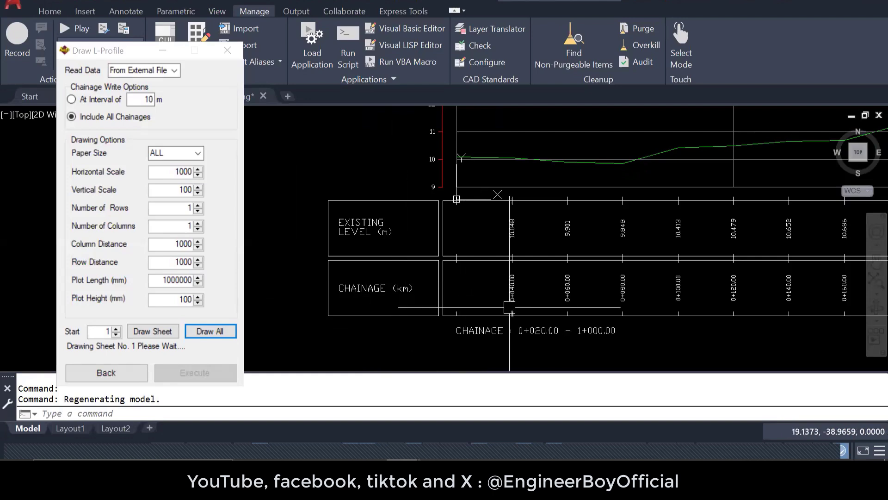
scroll(518, 176, "up", 4)
scroll(518, 176, "up", 2)
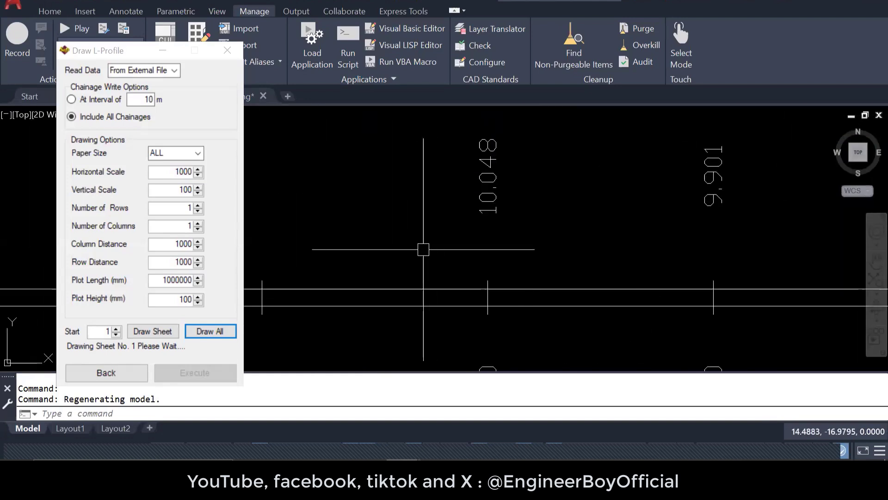
scroll(454, 273, "down", 6)
middle_click_drag(513, 237, 497, 311)
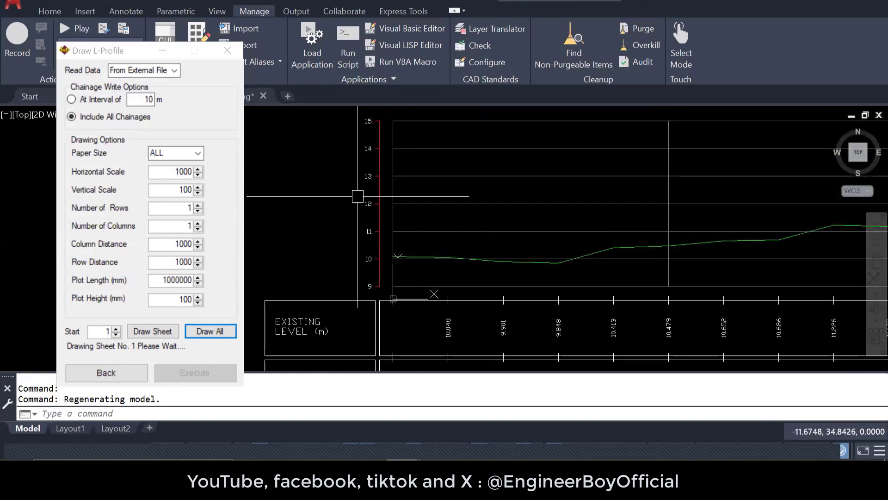
middle_click_drag(363, 166, 363, 208)
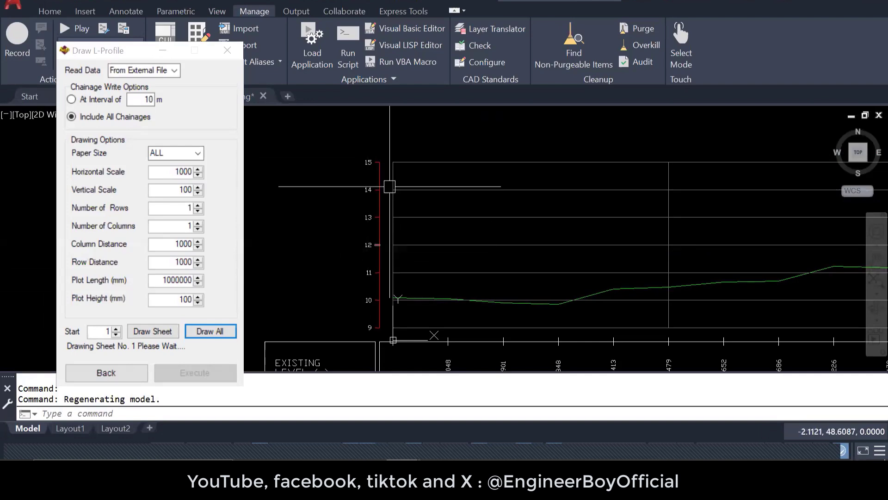
scroll(369, 195, "down", 2)
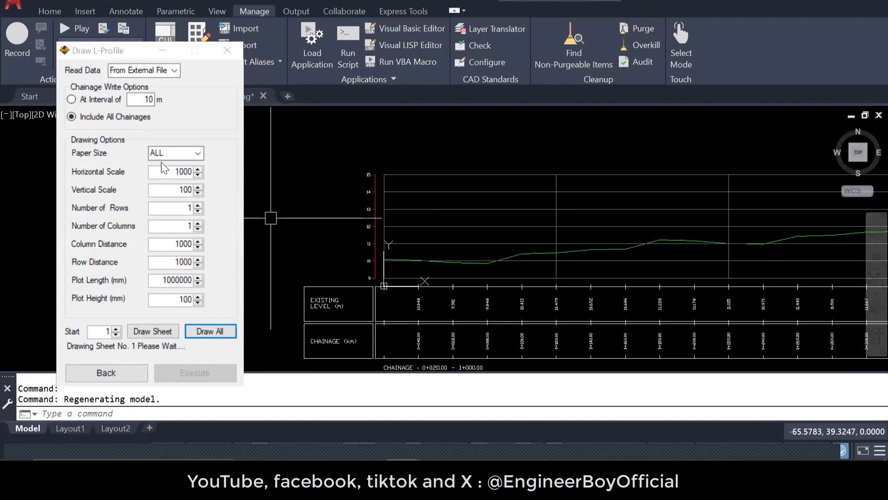
Review the vertical scale and number of rows settings in the Draw L-Profile options.
left_click(230, 166)
left_click(163, 188)
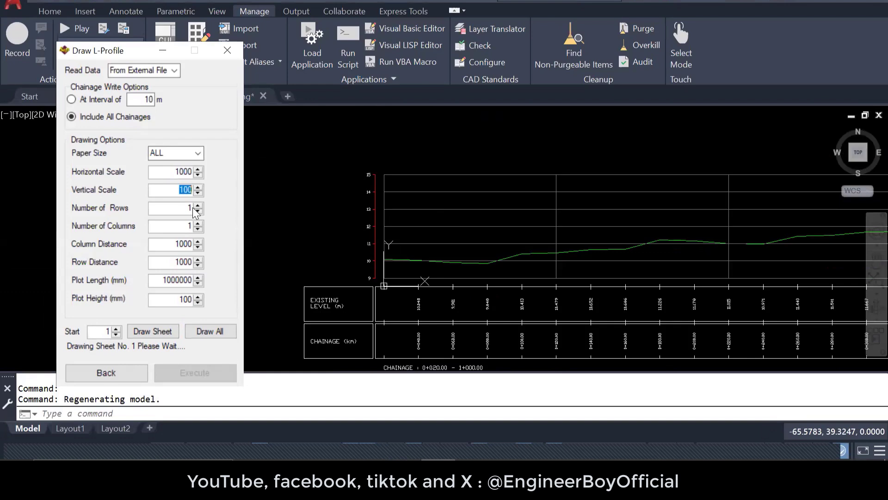
double_click(165, 208)
Select the green ground line of the profile to inspect its vertices, and clear the selection.
scroll(532, 252, "up", 2)
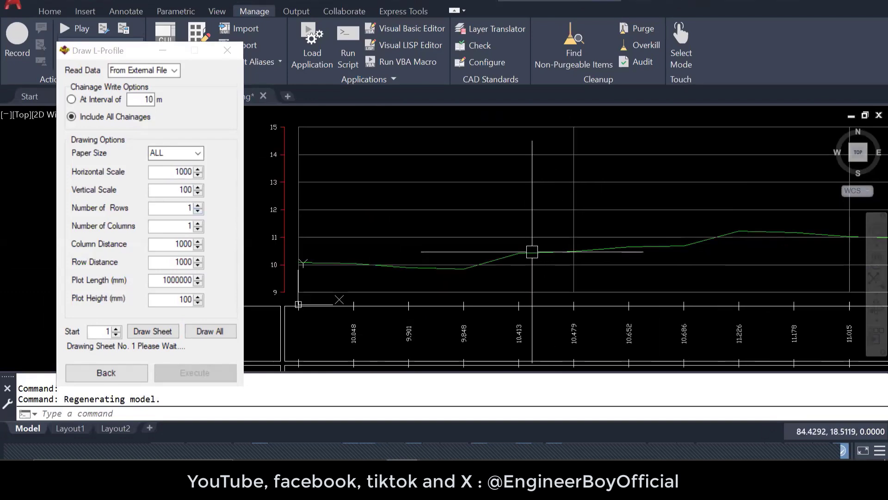
left_click(532, 252)
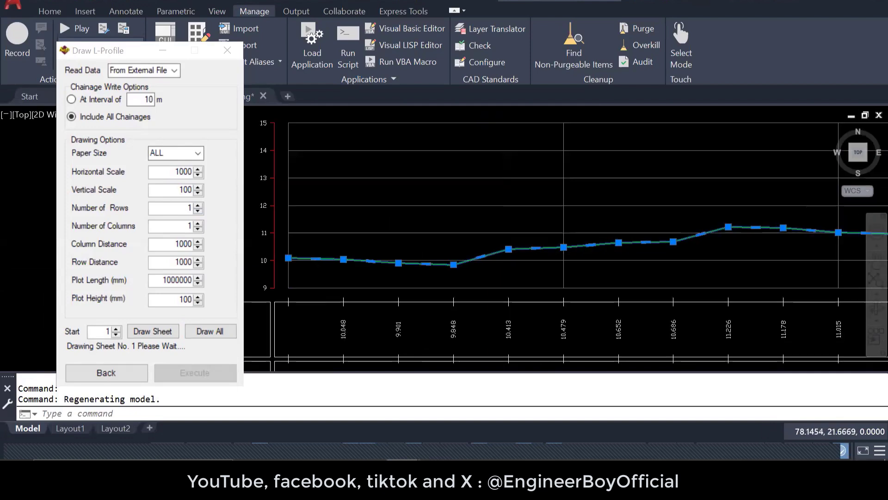
scroll(509, 236, "down", 2)
key("Escape")
key("Escape")
Inspect the full length of the profile up to its last chainage and return to its starting end.
scroll(507, 236, "down", 3)
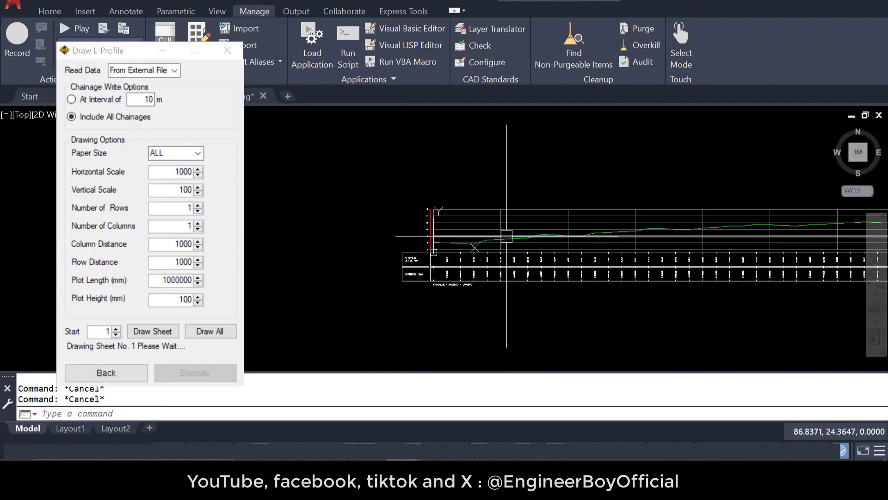
middle_click_drag(655, 240, 457, 268)
scroll(475, 248, "down", 4)
scroll(593, 259, "up", 2)
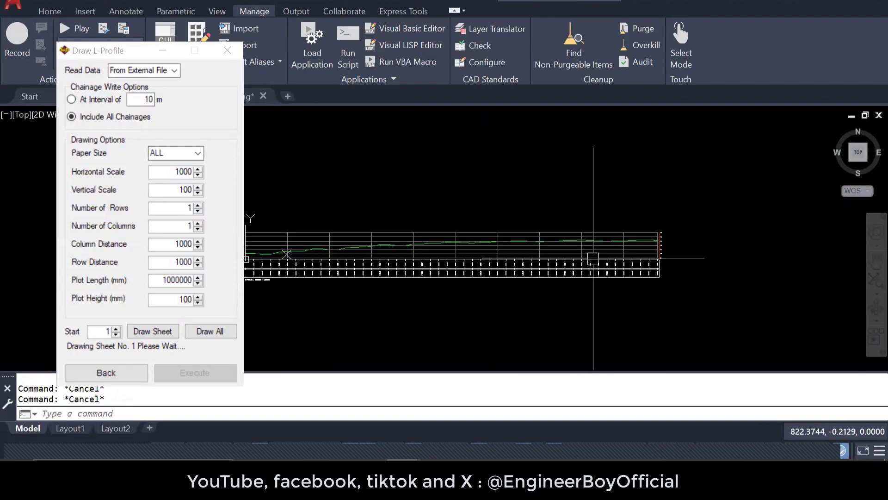
scroll(593, 259, "up", 2)
scroll(596, 256, "up", 2)
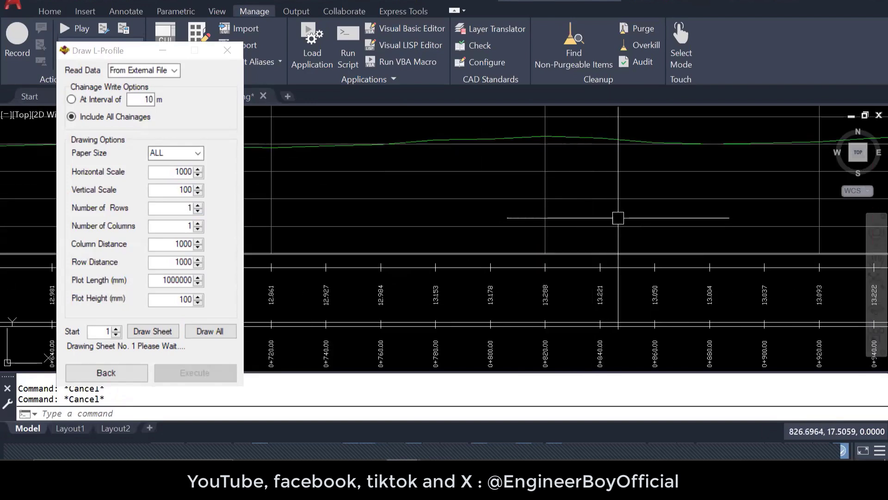
scroll(601, 219, "down", 3)
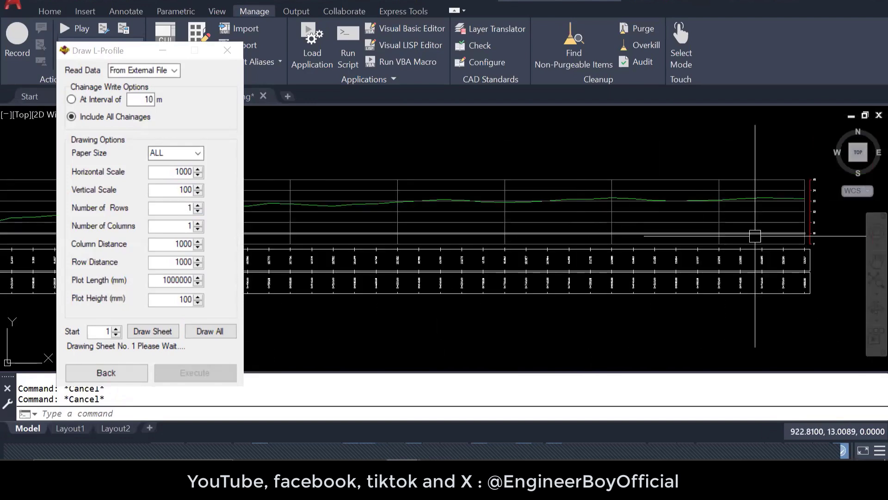
scroll(745, 259, "down", 3)
middle_click_drag(720, 325, 725, 263)
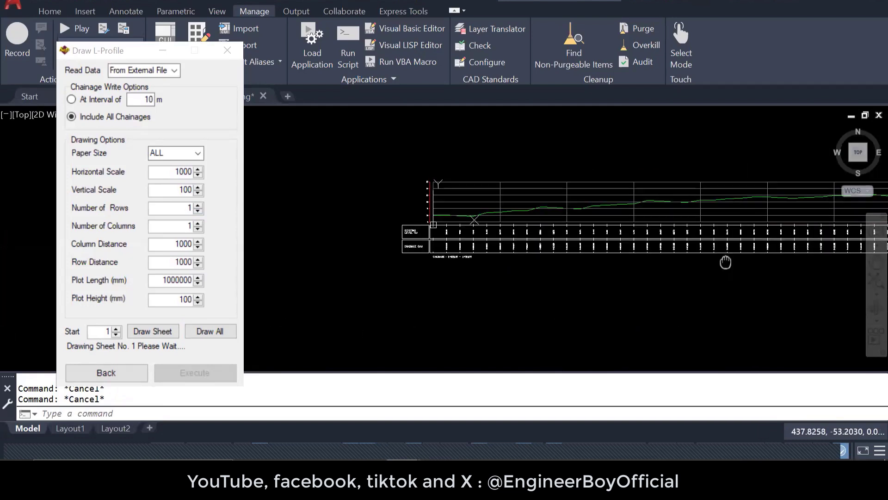
scroll(440, 239, "up", 4)
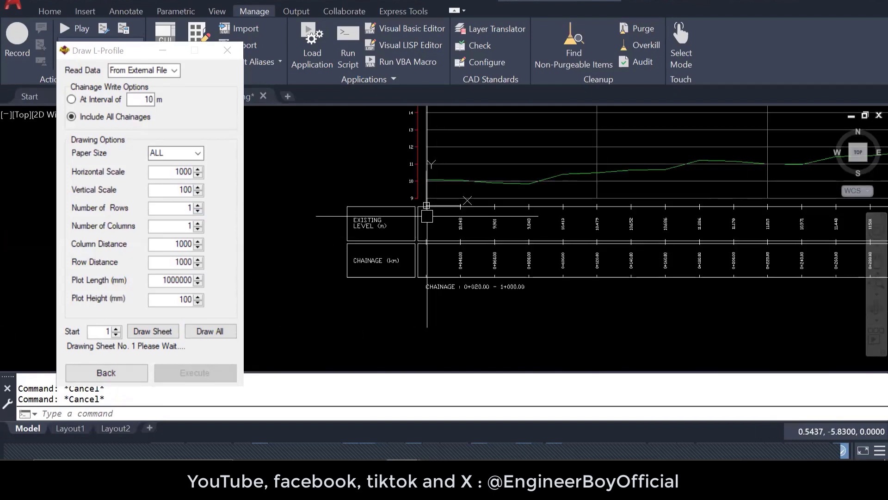
mouse_move(426, 215)
middle_mouse_down()
mouse_move(421, 278)
mouse_move(408, 255)
middle_mouse_up()
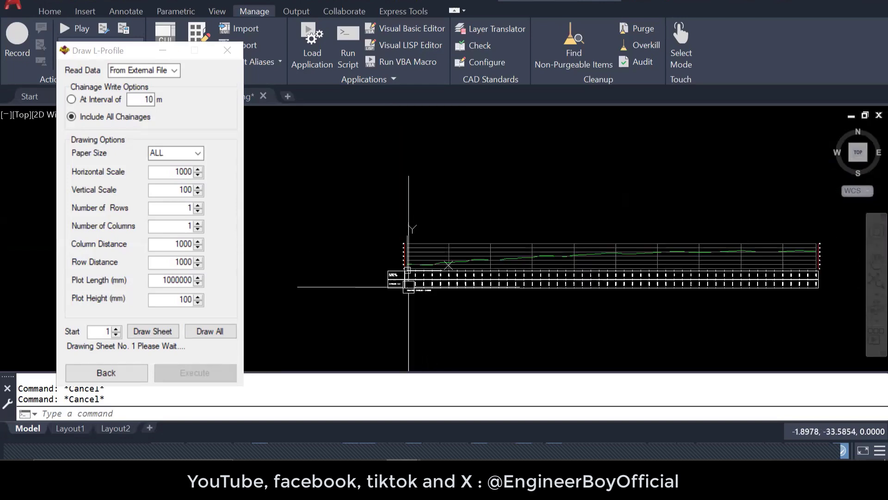
Bring the drawing in front of the Draw L-Profile window and examine the ground line against the grid, existing levels and chainages.
left_click(456, 149)
left_click(396, 169)
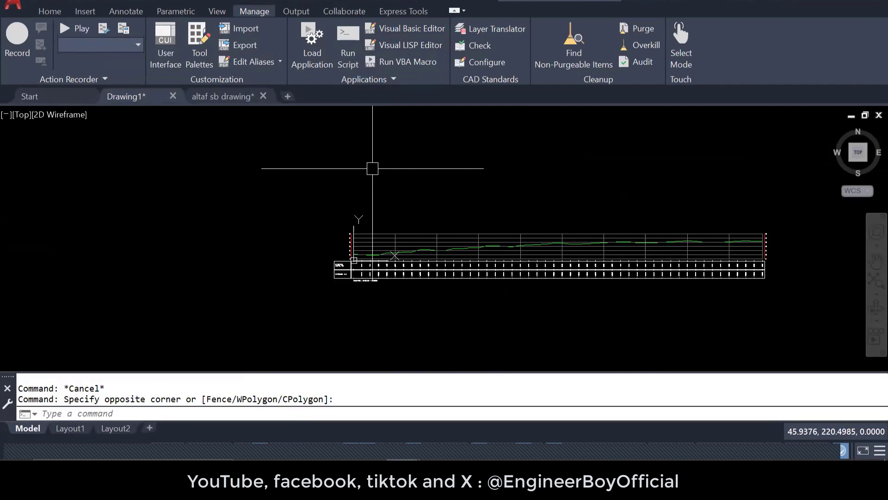
scroll(369, 265, "up", 6)
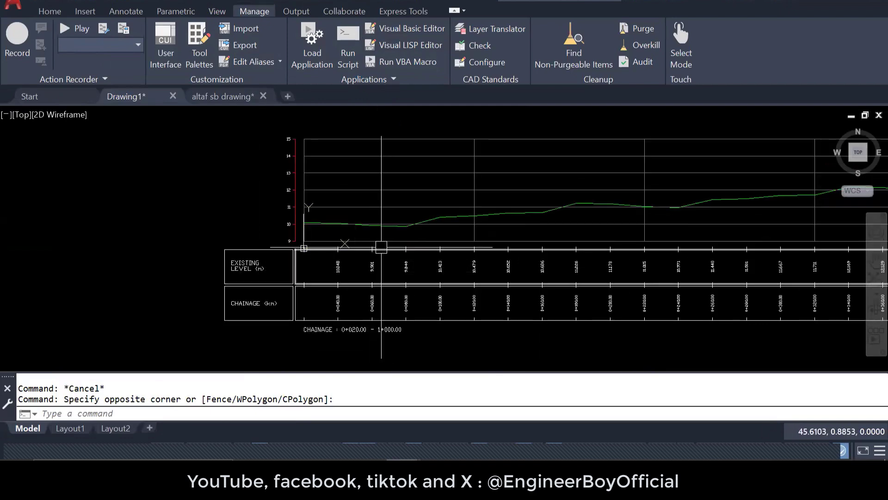
scroll(368, 241, "up", 2)
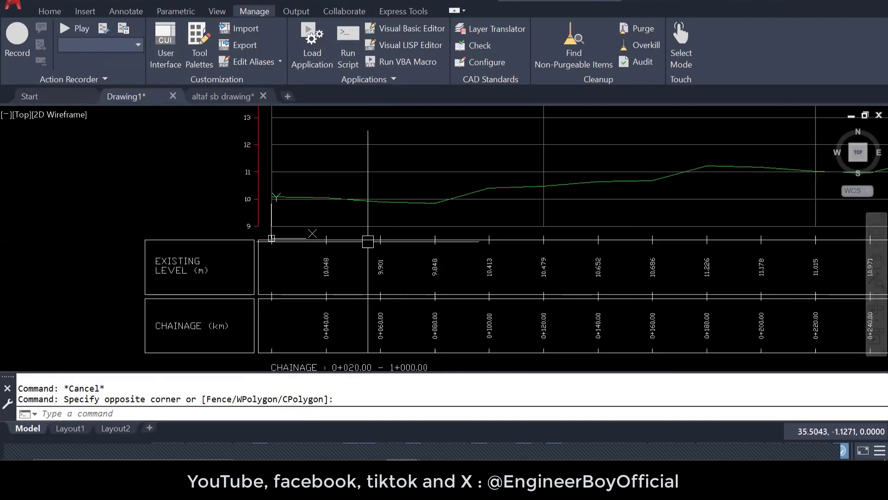
scroll(286, 234, "down", 4)
scroll(408, 213, "up", 4)
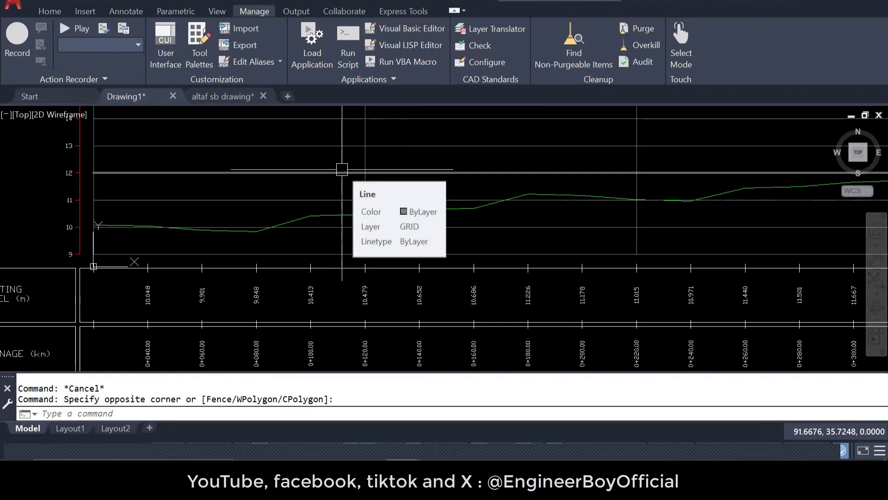
scroll(313, 176, "down", 2)
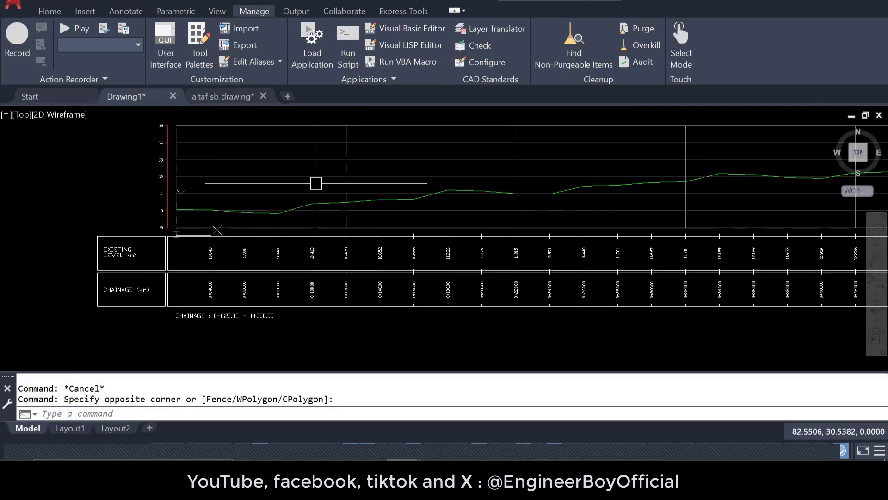
scroll(248, 216, "up", 4)
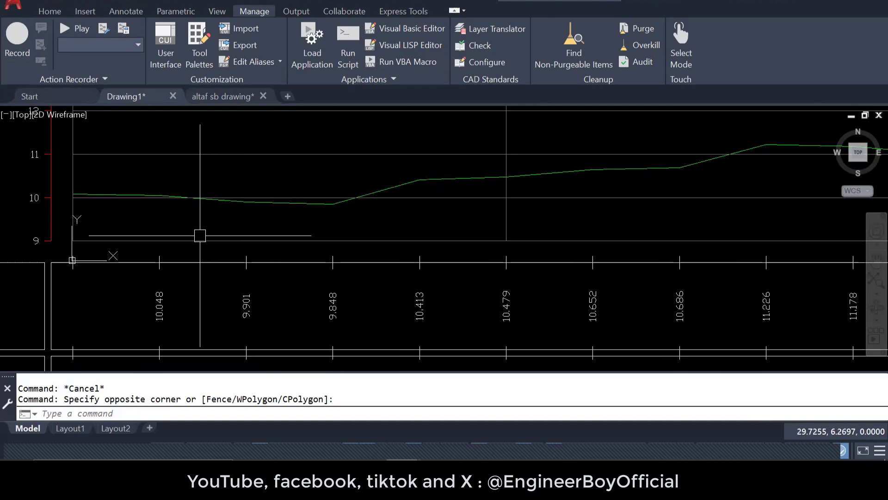
scroll(175, 247, "down", 4)
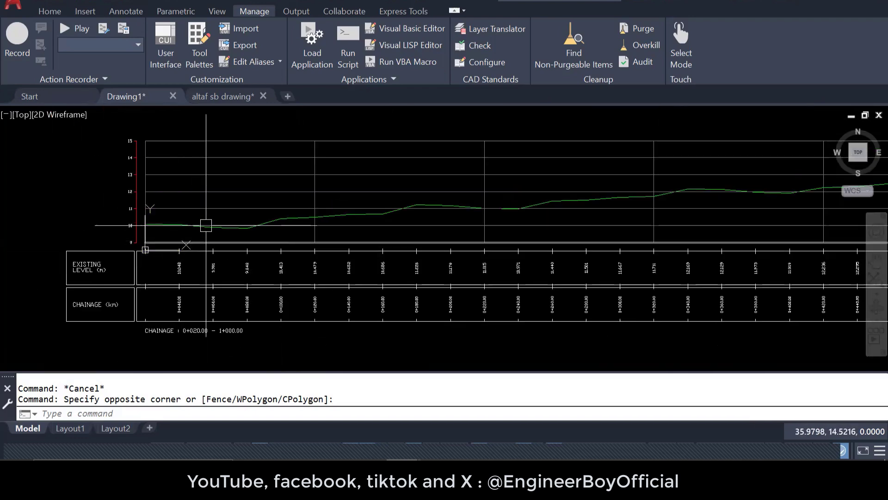
scroll(152, 210, "up", 4)
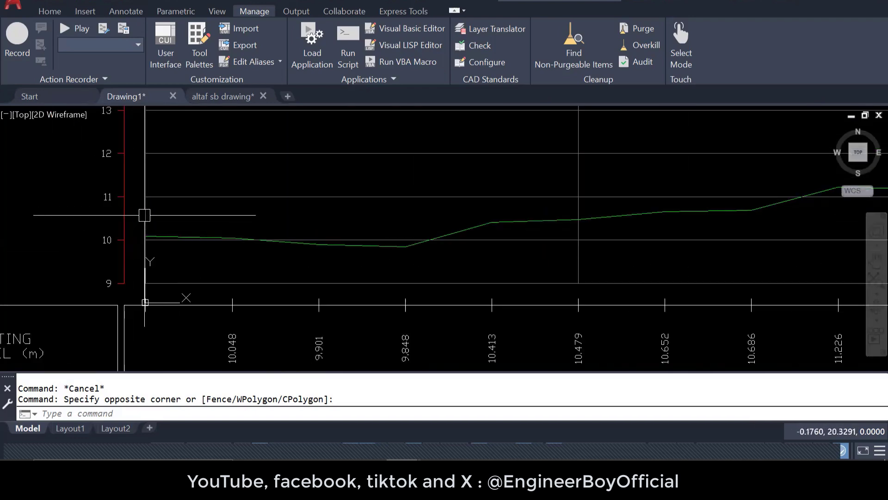
scroll(135, 231, "down", 3)
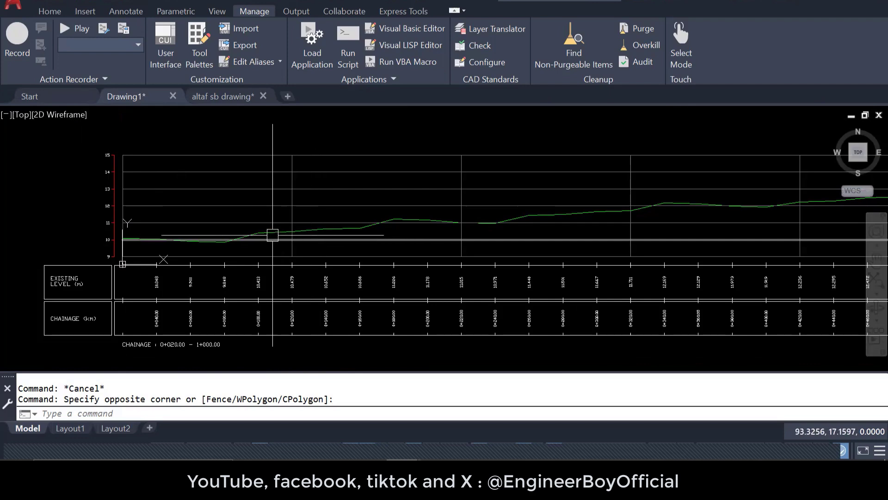
scroll(319, 236, "up", 2)
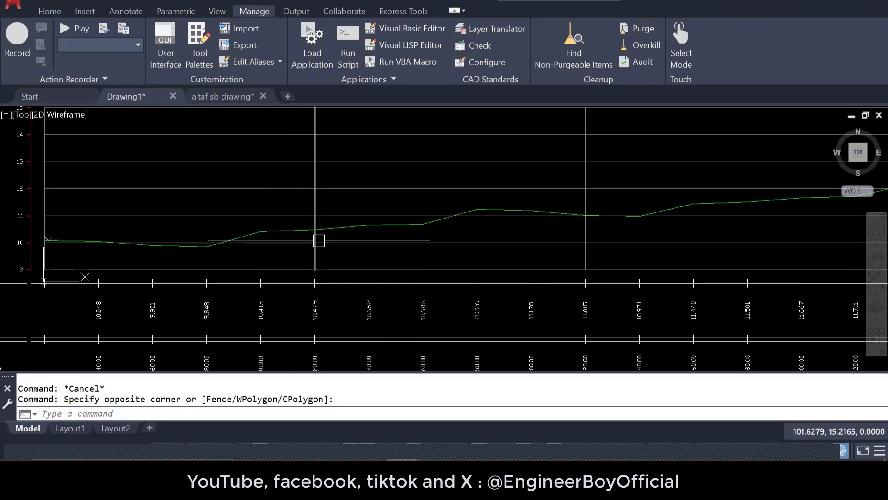
scroll(289, 232, "down", 4)
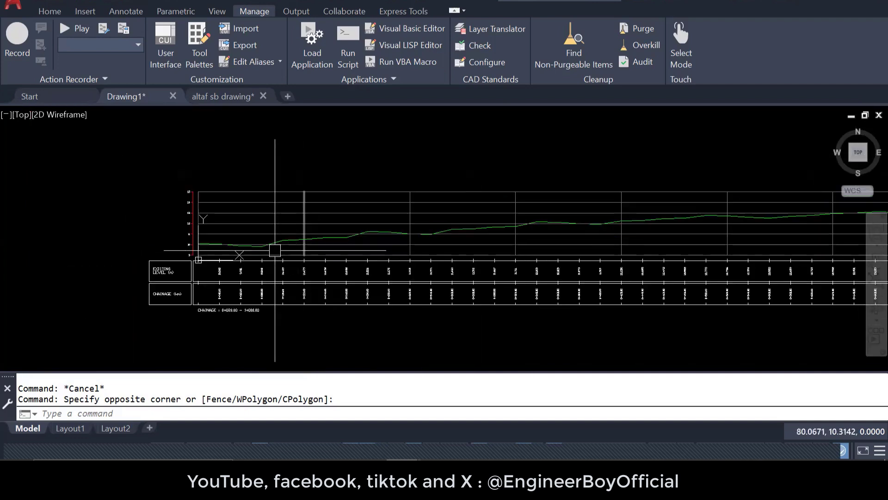
left_click(319, 329)
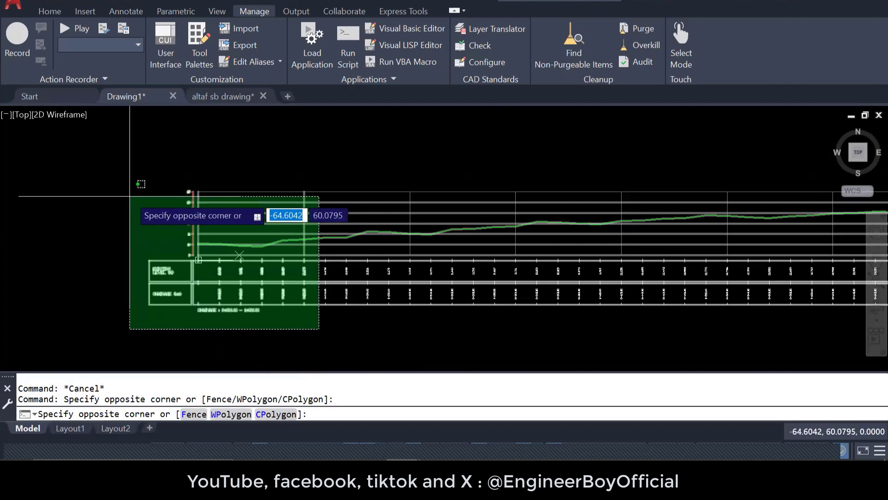
key("Escape")
key("Escape")
key("Escape")
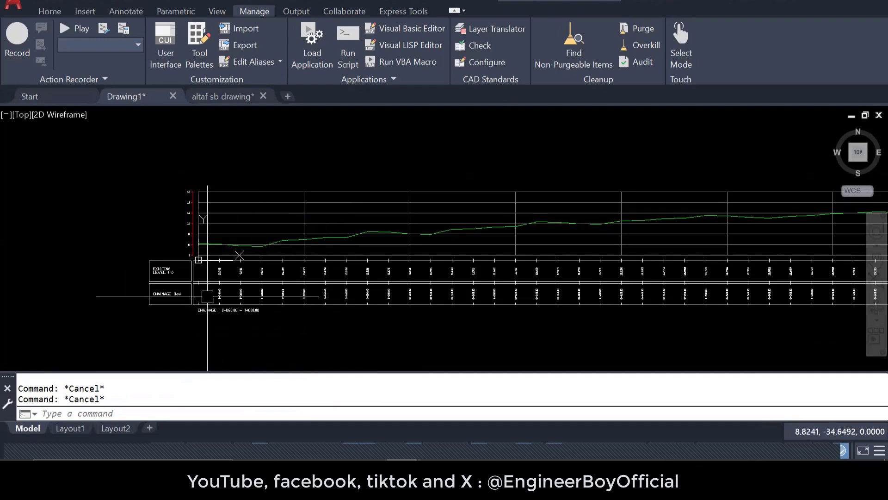
Close AutoCAD, discarding the changes to Drawing1 and altaf sb drawing.
scroll(198, 292, "up", 2)
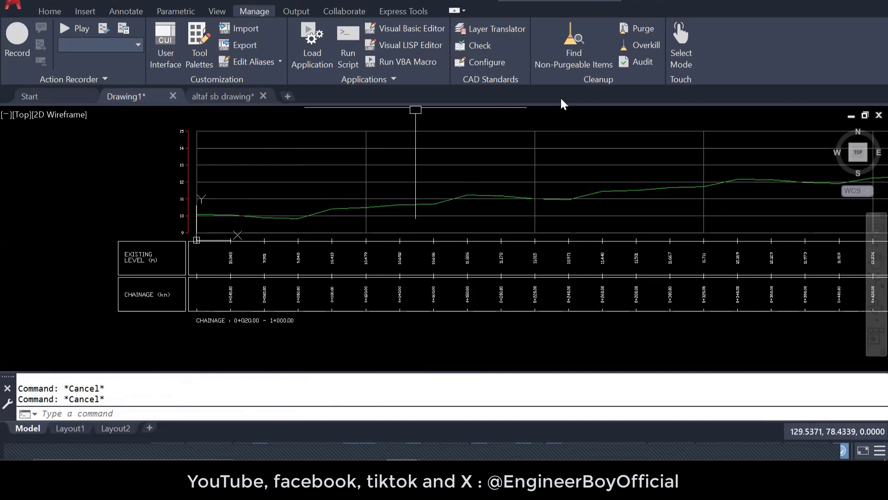
left_click(869, 3)
left_click(447, 259)
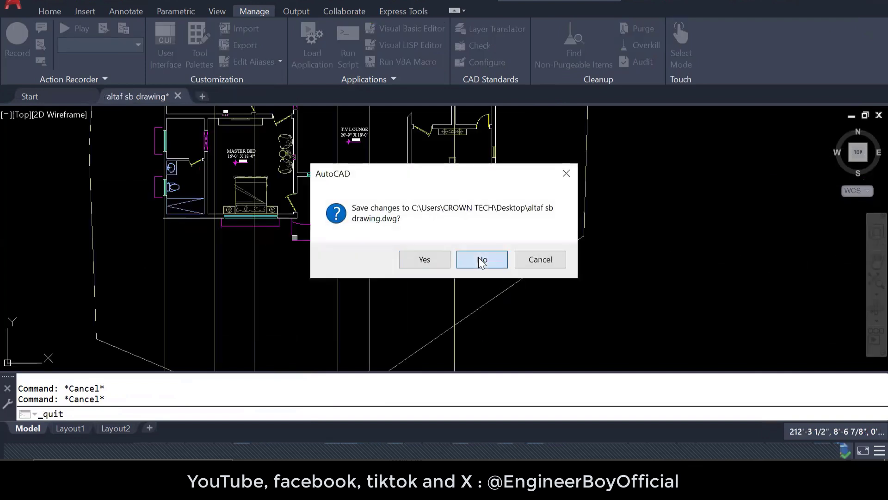
left_click(481, 259)
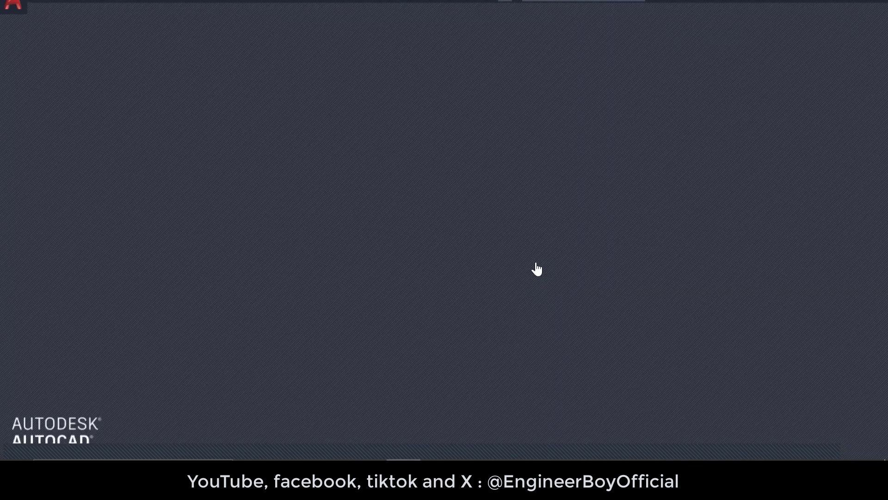